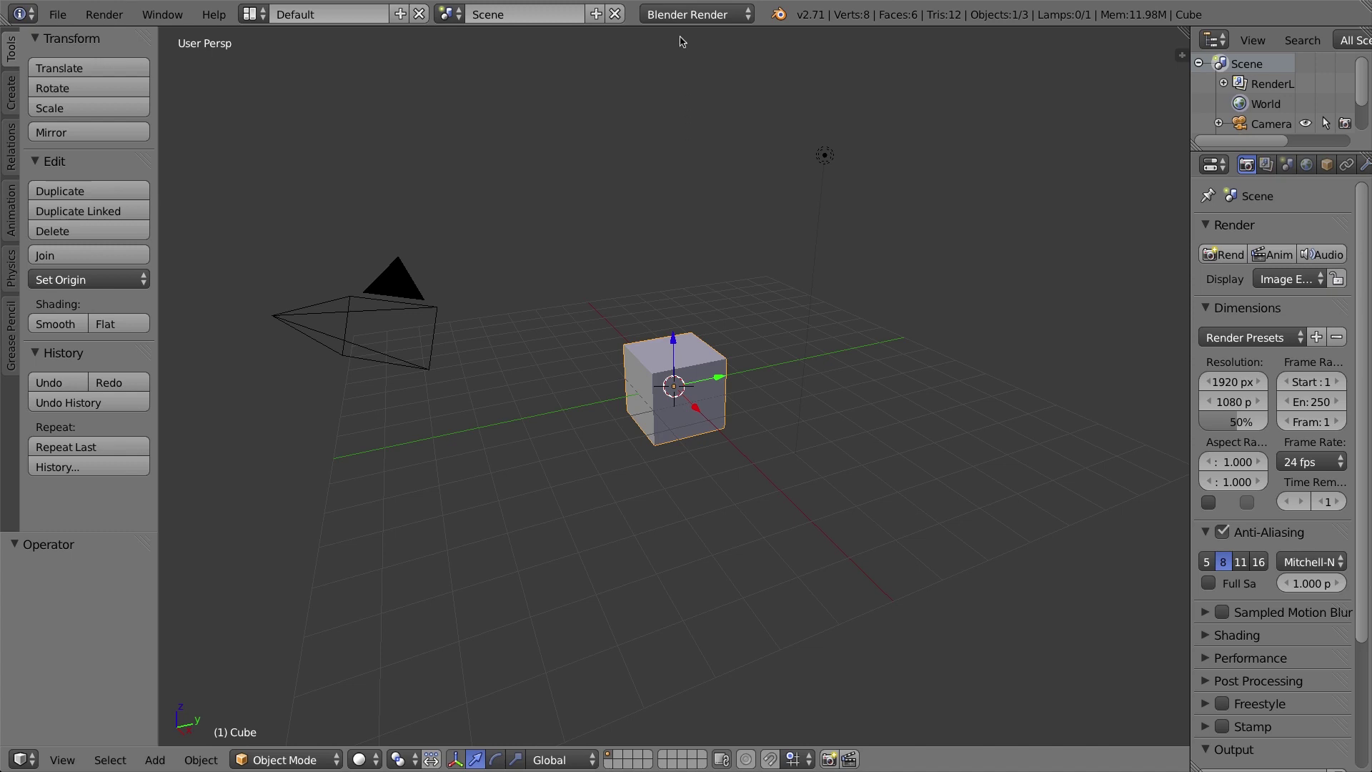
- Switch the render engine to Cycles Render and back to Blender Render
{"action": "left_click", "coordinate": [675, 18]}
{"action": "left_click", "coordinate": [684, 80]}
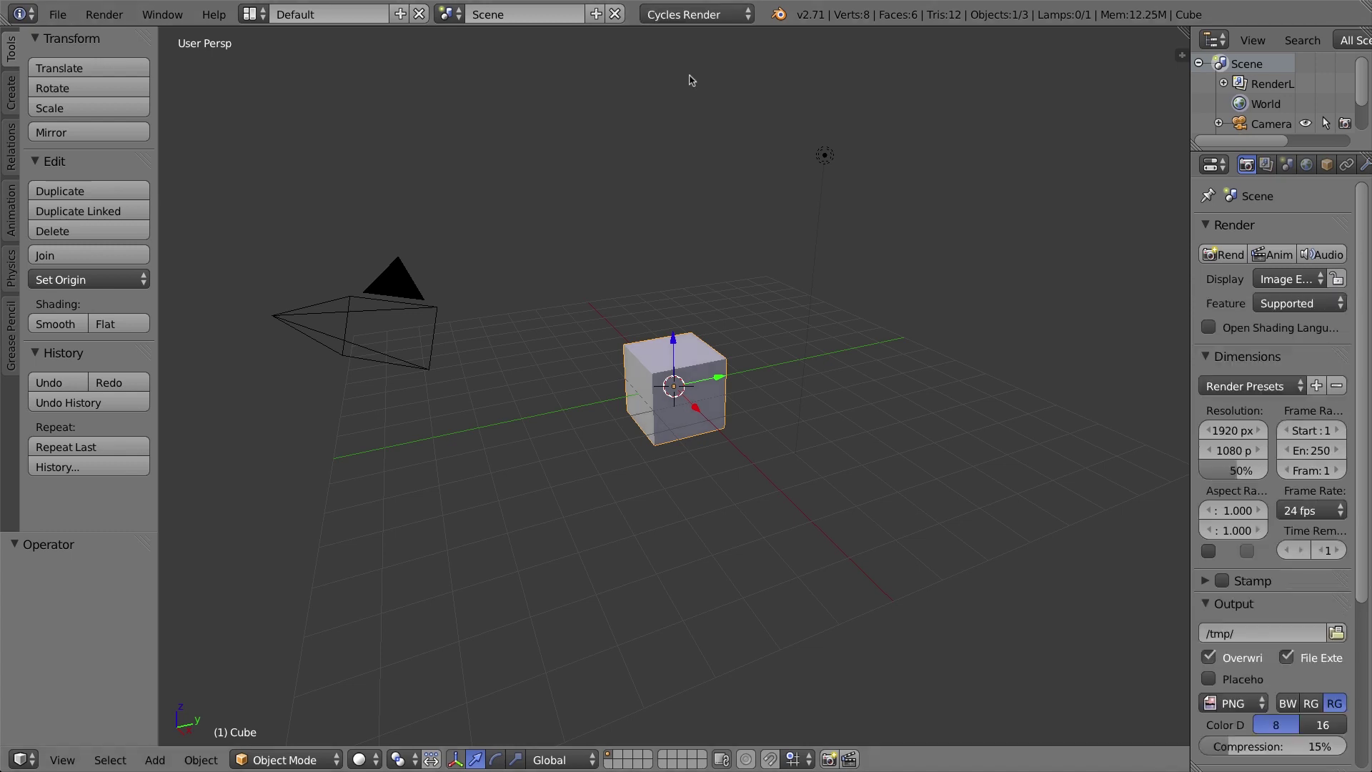
{"action": "left_click", "coordinate": [716, 16]}
{"action": "left_click", "coordinate": [715, 16]}
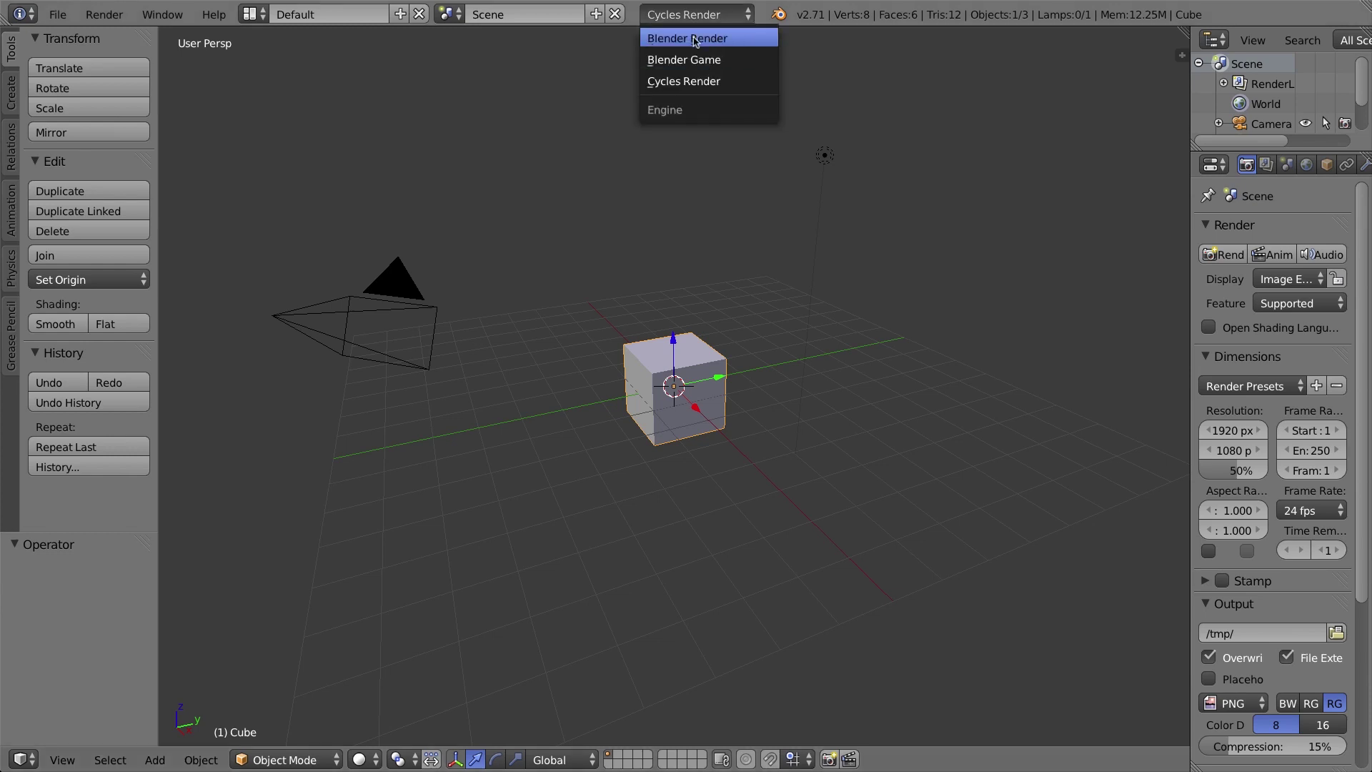
{"action": "left_click", "coordinate": [705, 42]}
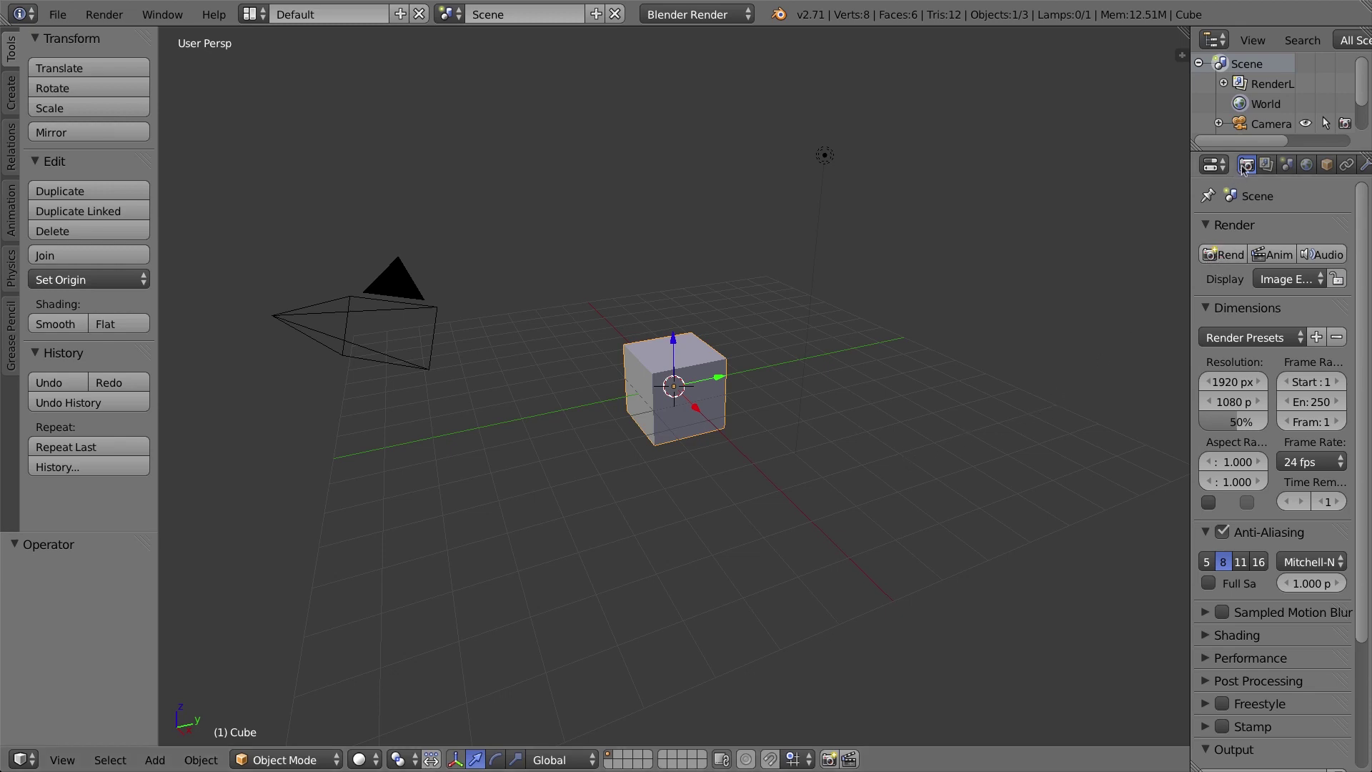
- Widen the properties area, render the default cube scene with Blender Render, and return to the 3D view
{"action": "left_click_drag", "start_coordinate": [1189, 244], "coordinate": [1102, 244]}
{"action": "left_click", "coordinate": [1146, 257]}
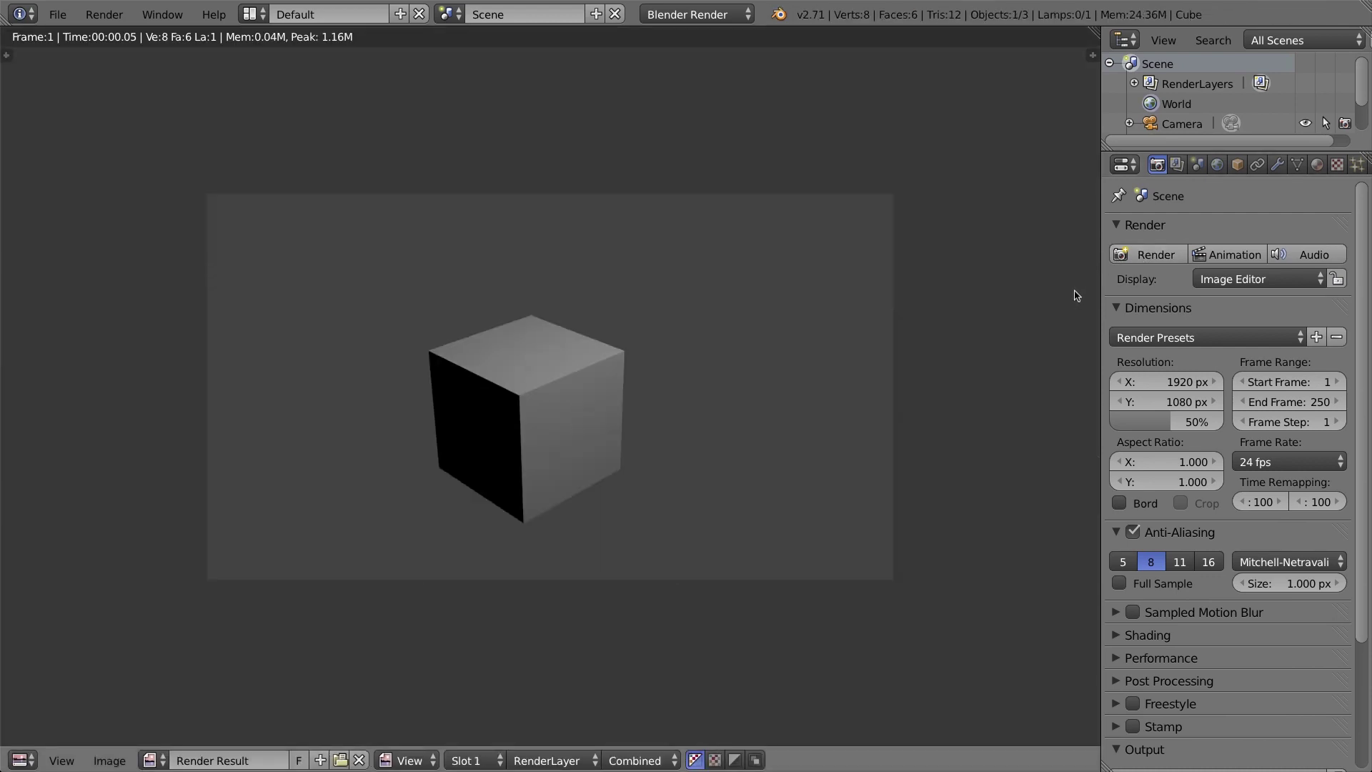
{"action": "key", "text": "Escape"}
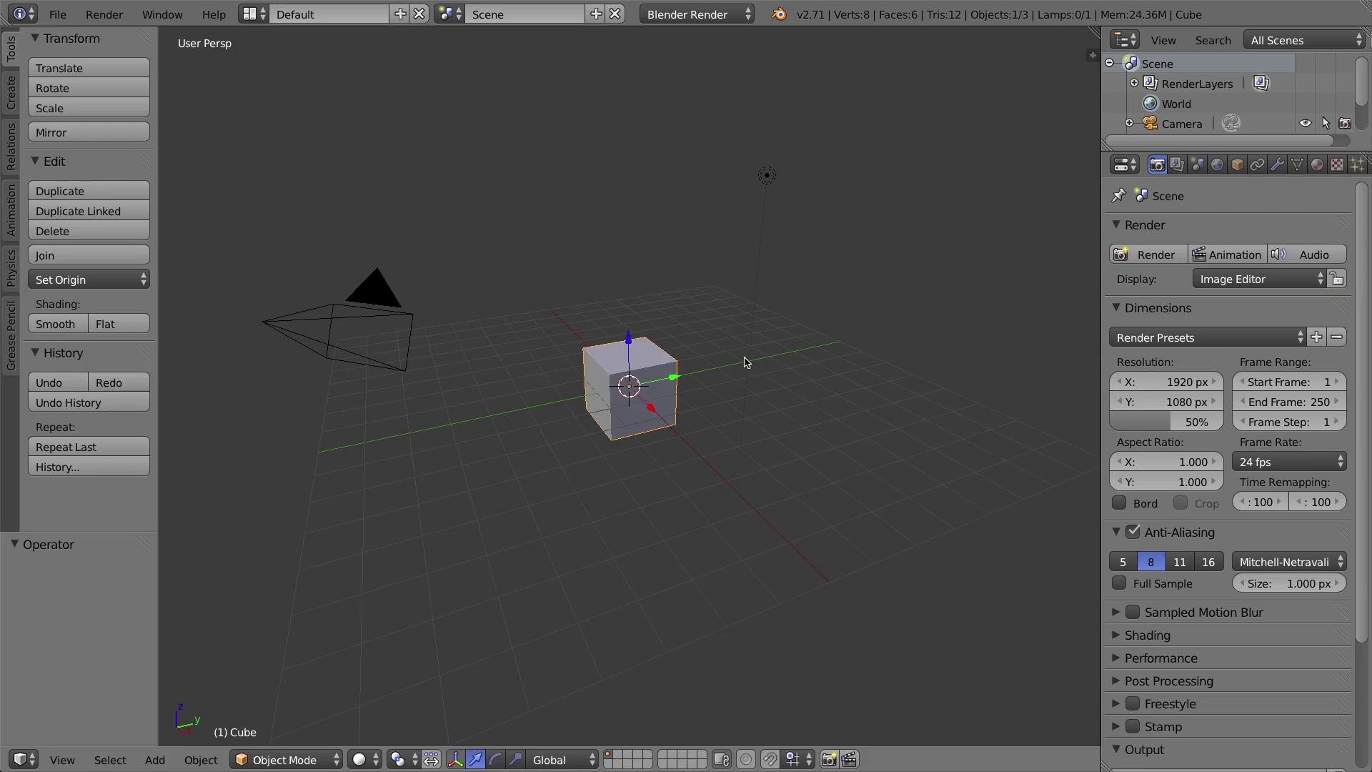
- Add a plane mesh at the origin and scale it up about 8.85 times as a floor
{"action": "key", "text": "shift+a"}
{"action": "mouse_move", "coordinate": [731, 364]}
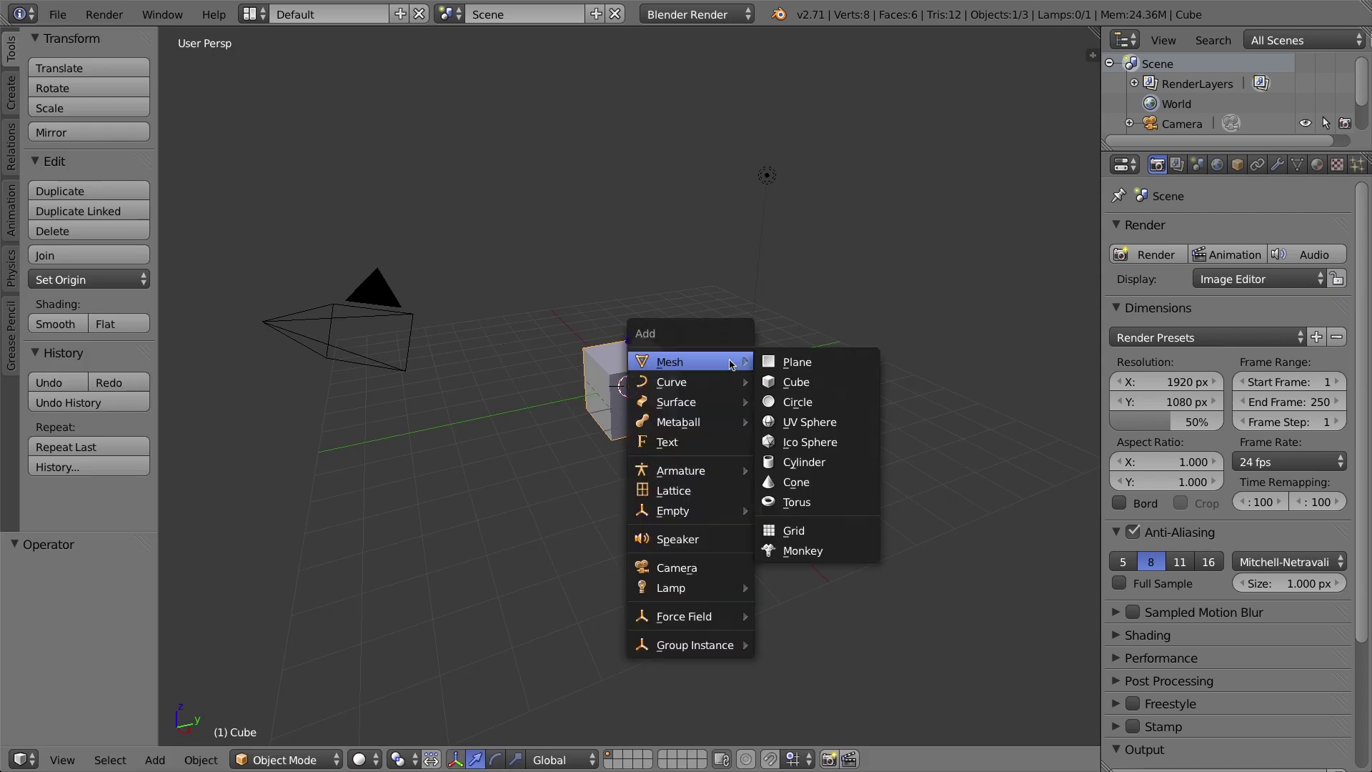
{"action": "left_click", "coordinate": [796, 361]}
{"action": "key", "text": "s"}
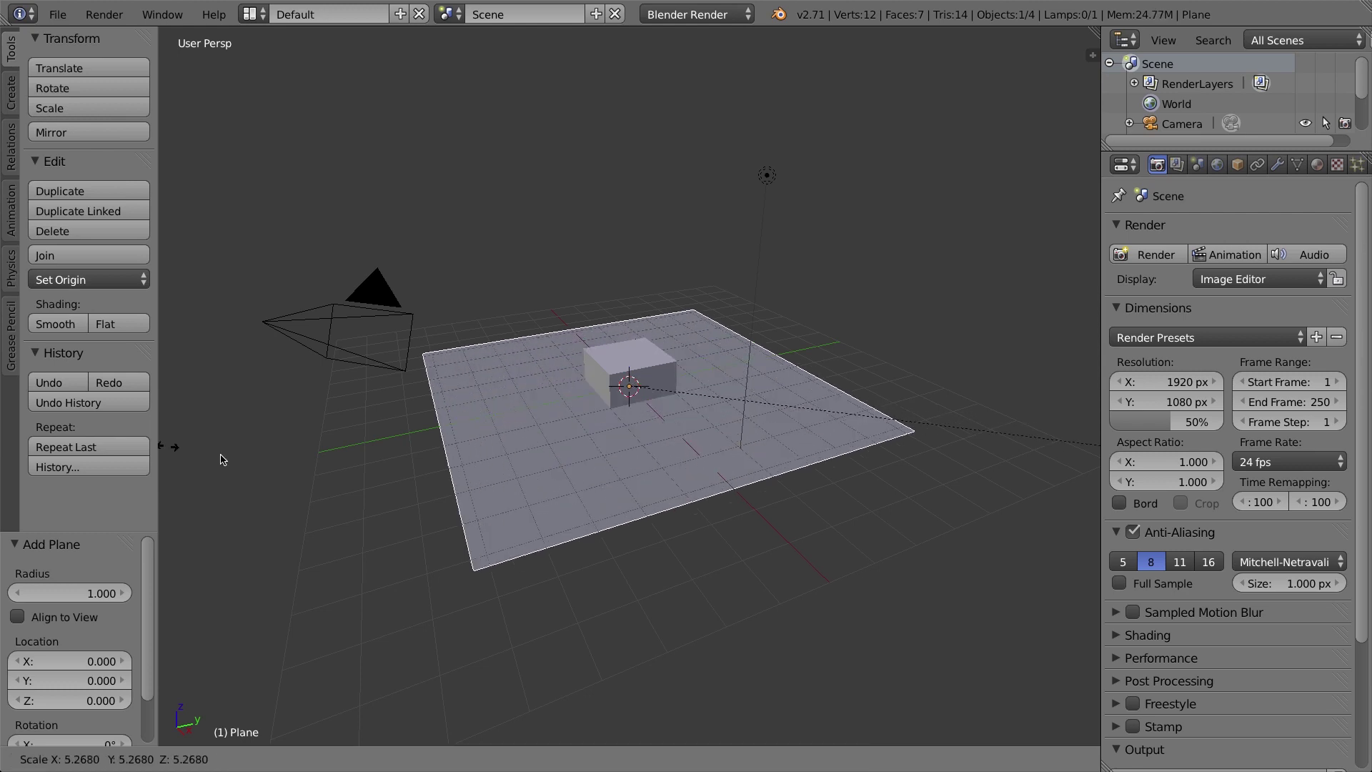
{"action": "left_click", "coordinate": [497, 469]}
- Move the cube up 1 unit along the Z axis so it rests on the floor plane
{"action": "right_click", "coordinate": [605, 366]}
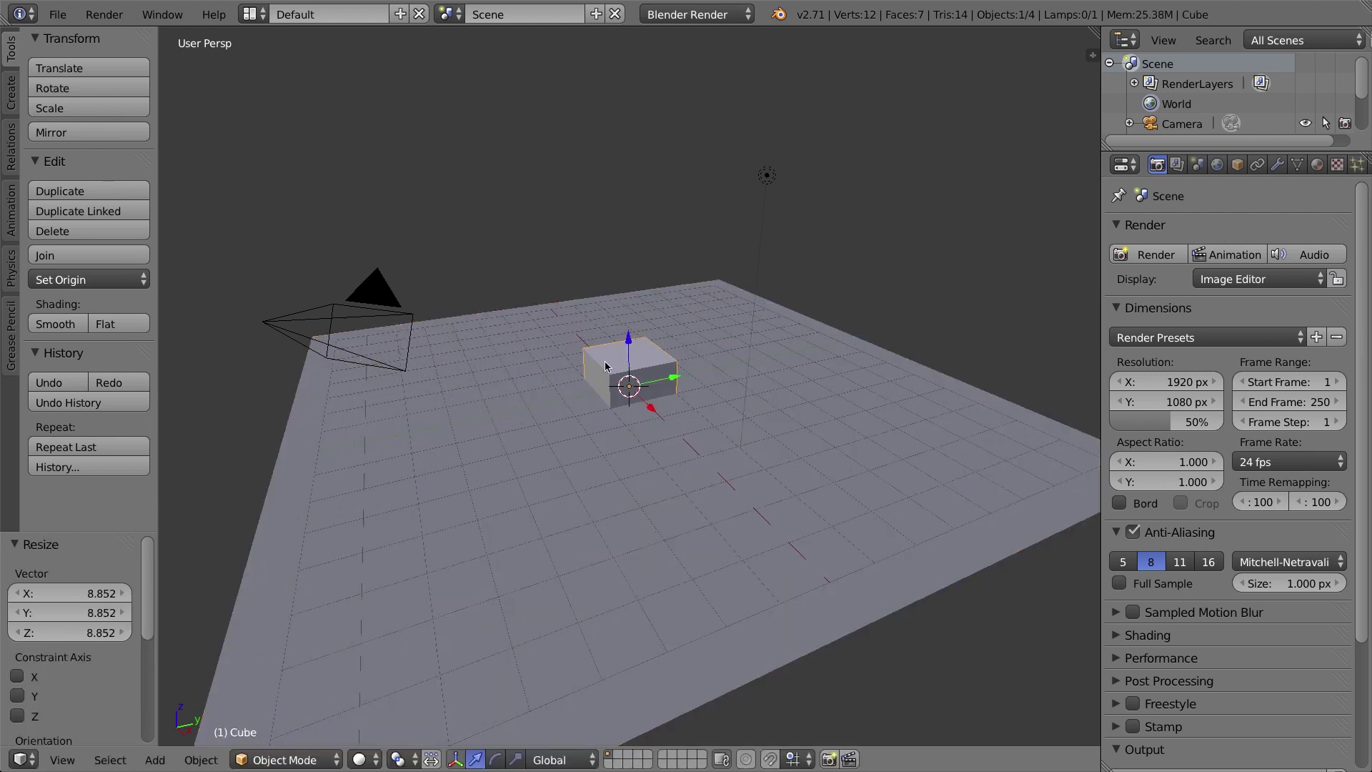
{"action": "key", "text": "g"}
{"action": "key", "text": "z"}
{"action": "key", "text": "1"}
{"action": "key", "text": "Return"}
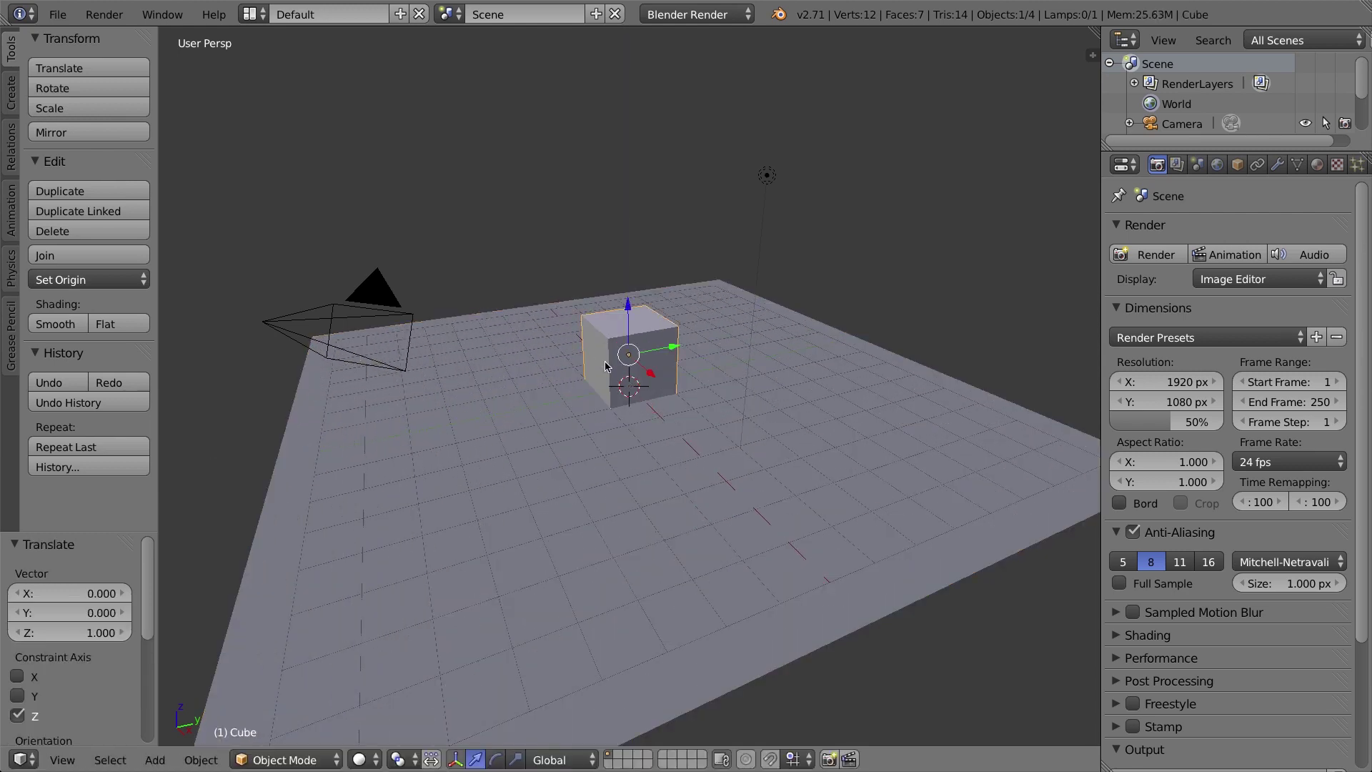
- Render the cube on its floor plane with Blender Render and return to the 3D view
{"action": "left_click", "coordinate": [1146, 262]}
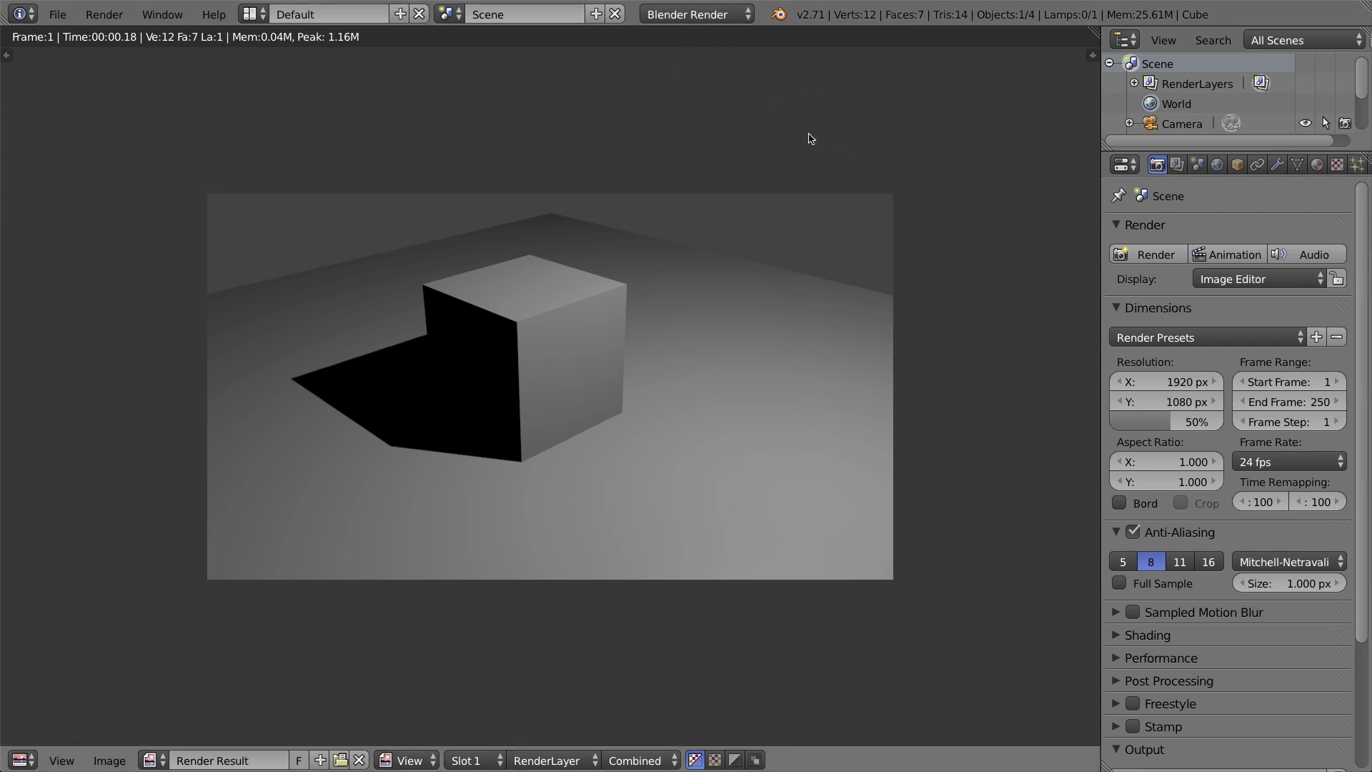
{"action": "left_click", "coordinate": [1159, 266]}
{"action": "key", "text": "Escape"}
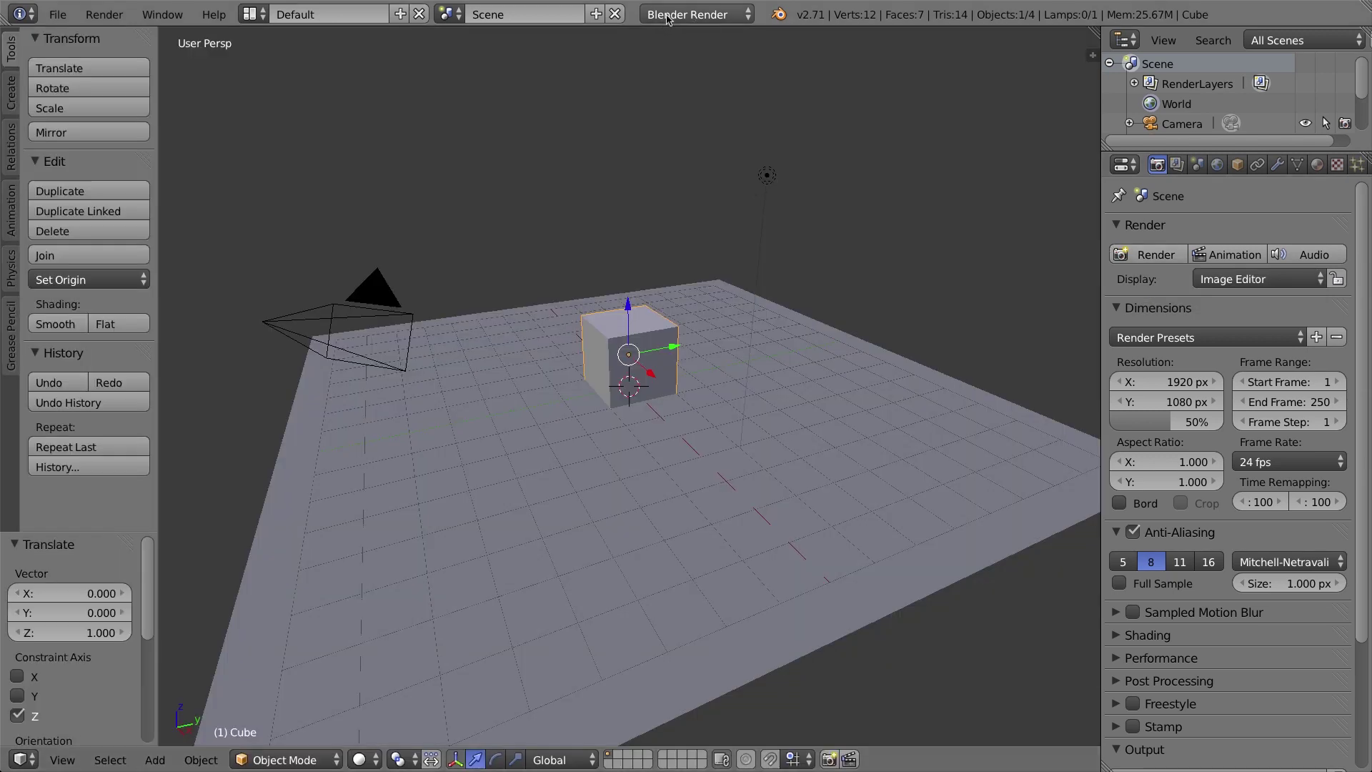
- Switch the render engine to Cycles Render, render the scene for comparison, and return to the 3D view
{"action": "left_click", "coordinate": [669, 17]}
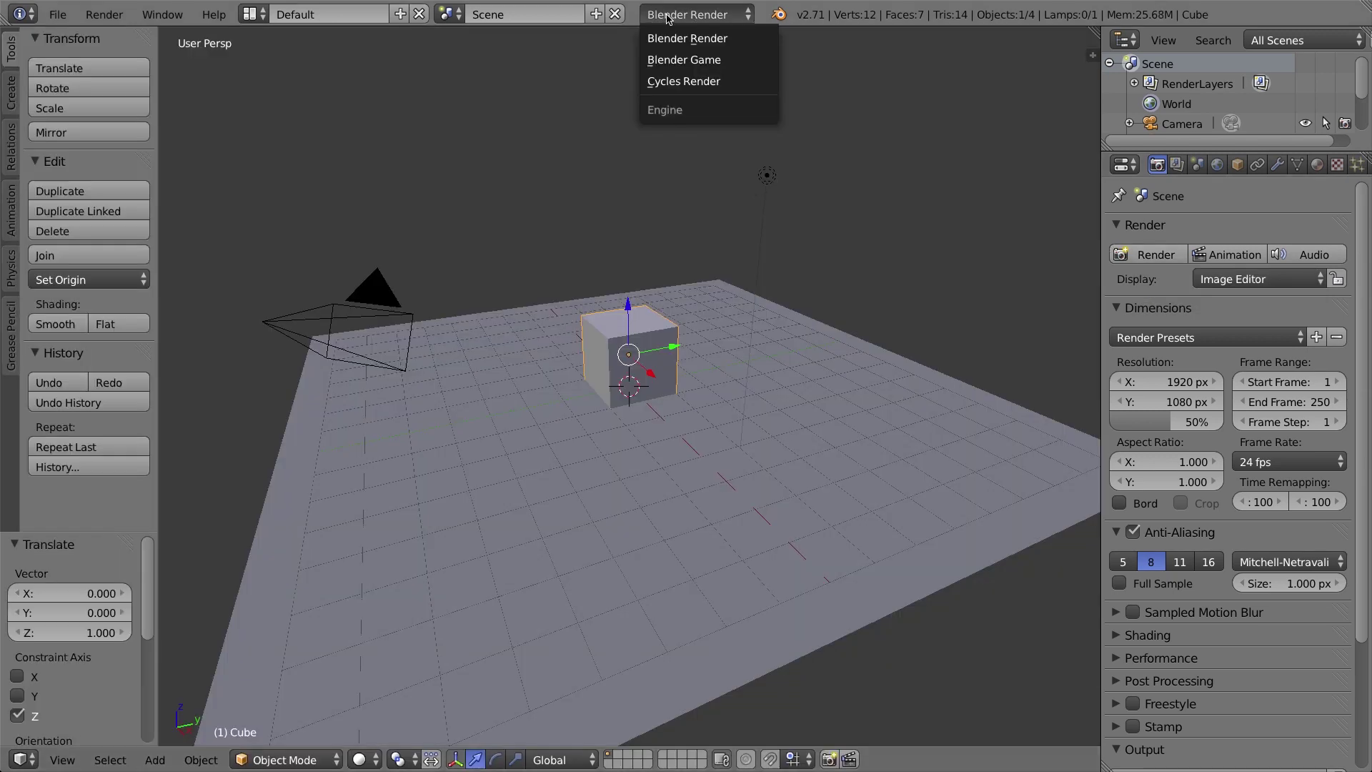
{"action": "left_click", "coordinate": [681, 83]}
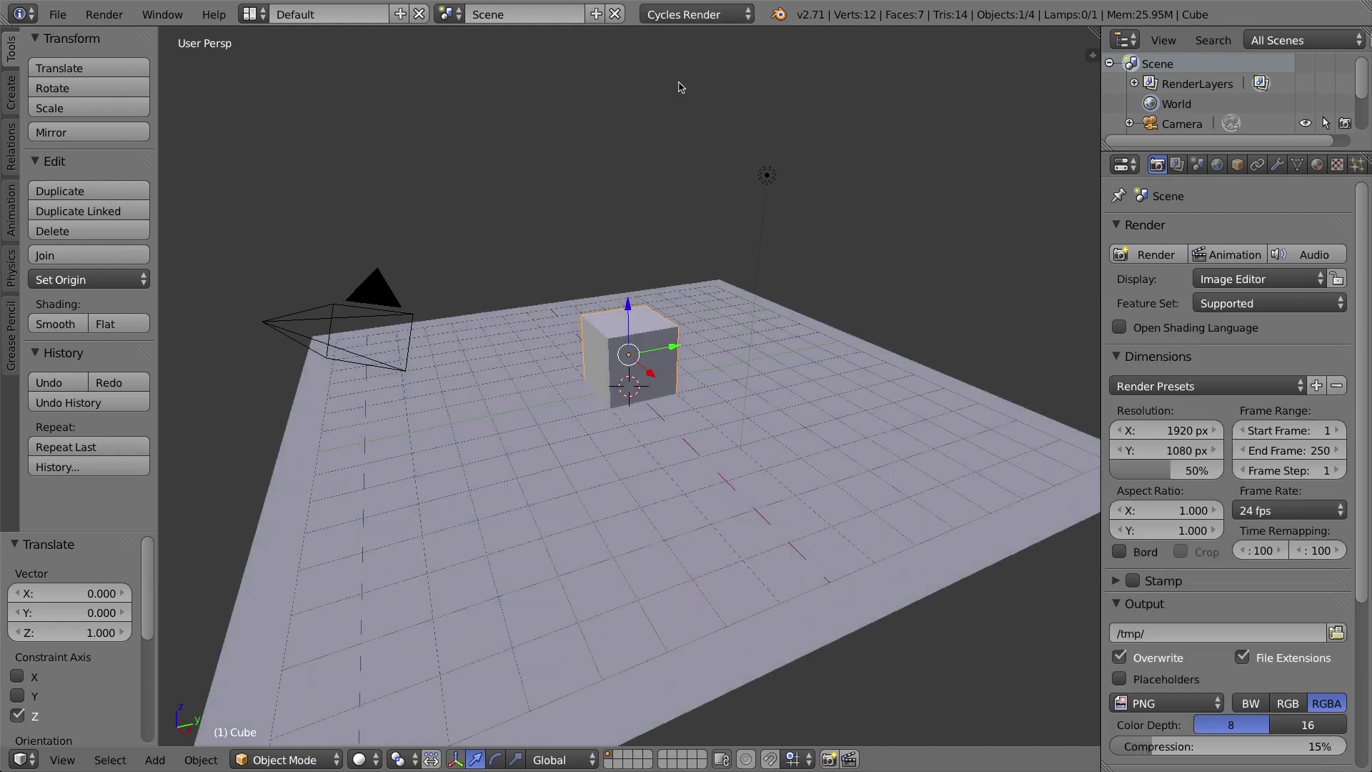
{"action": "left_click", "coordinate": [1116, 253]}
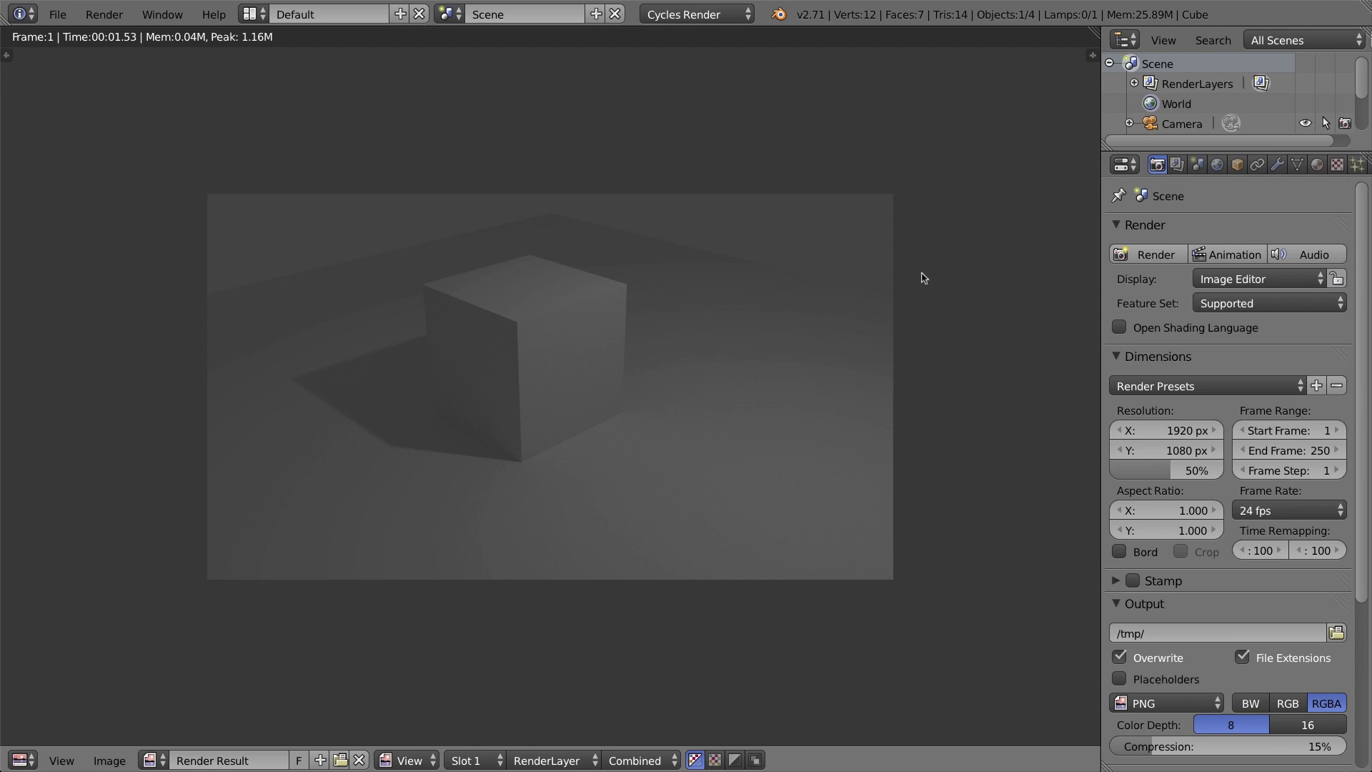
{"action": "key", "text": "Escape"}
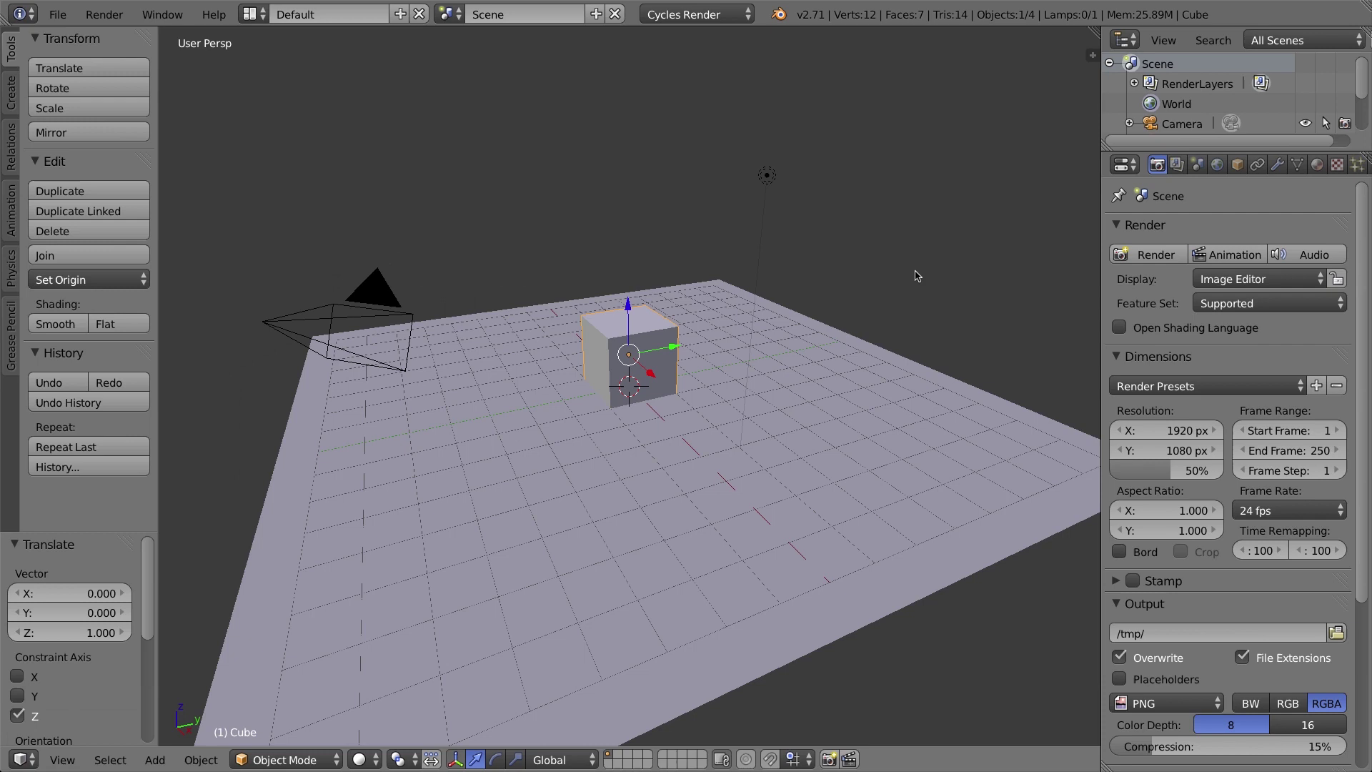
- Examine the lamp's data settings and compare them with the cube's data settings
{"action": "right_click", "coordinate": [768, 176]}
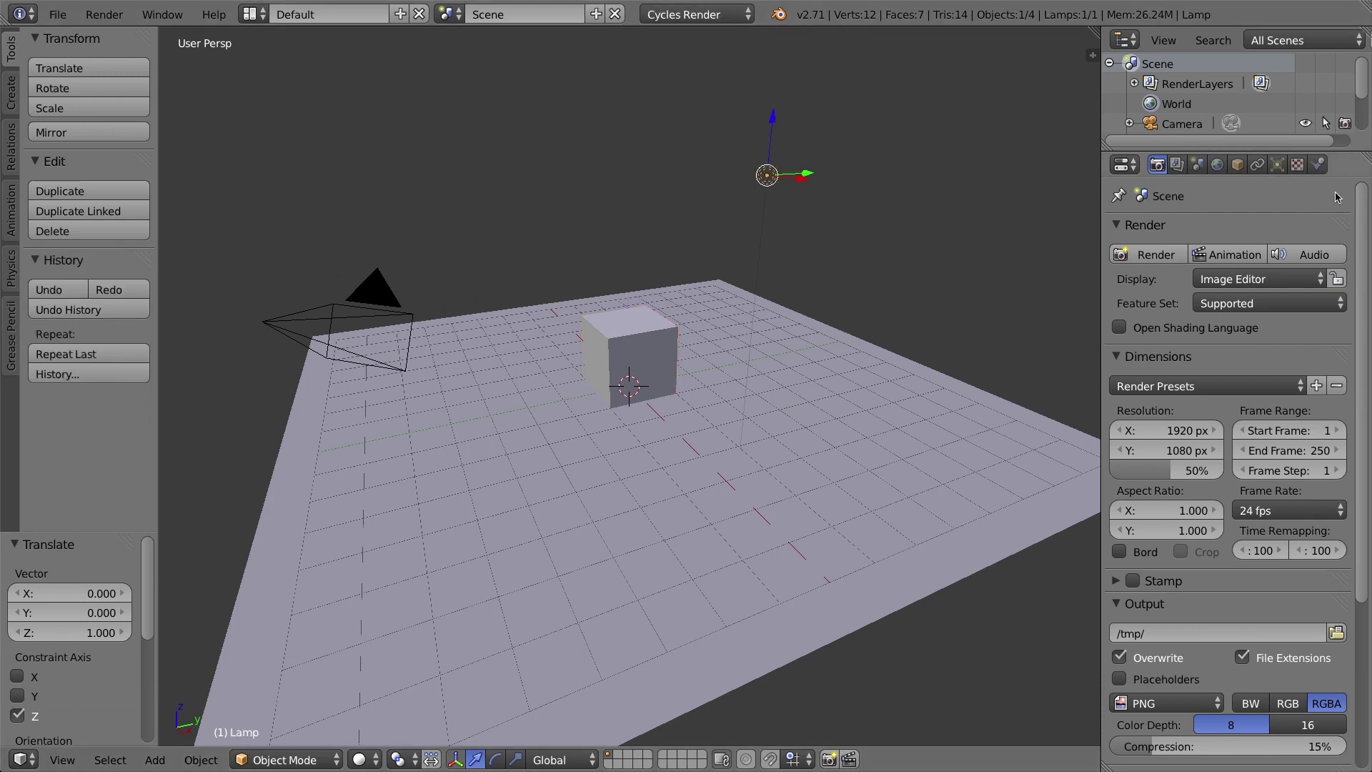
{"action": "left_click", "coordinate": [1278, 165]}
{"action": "right_click", "coordinate": [606, 333]}
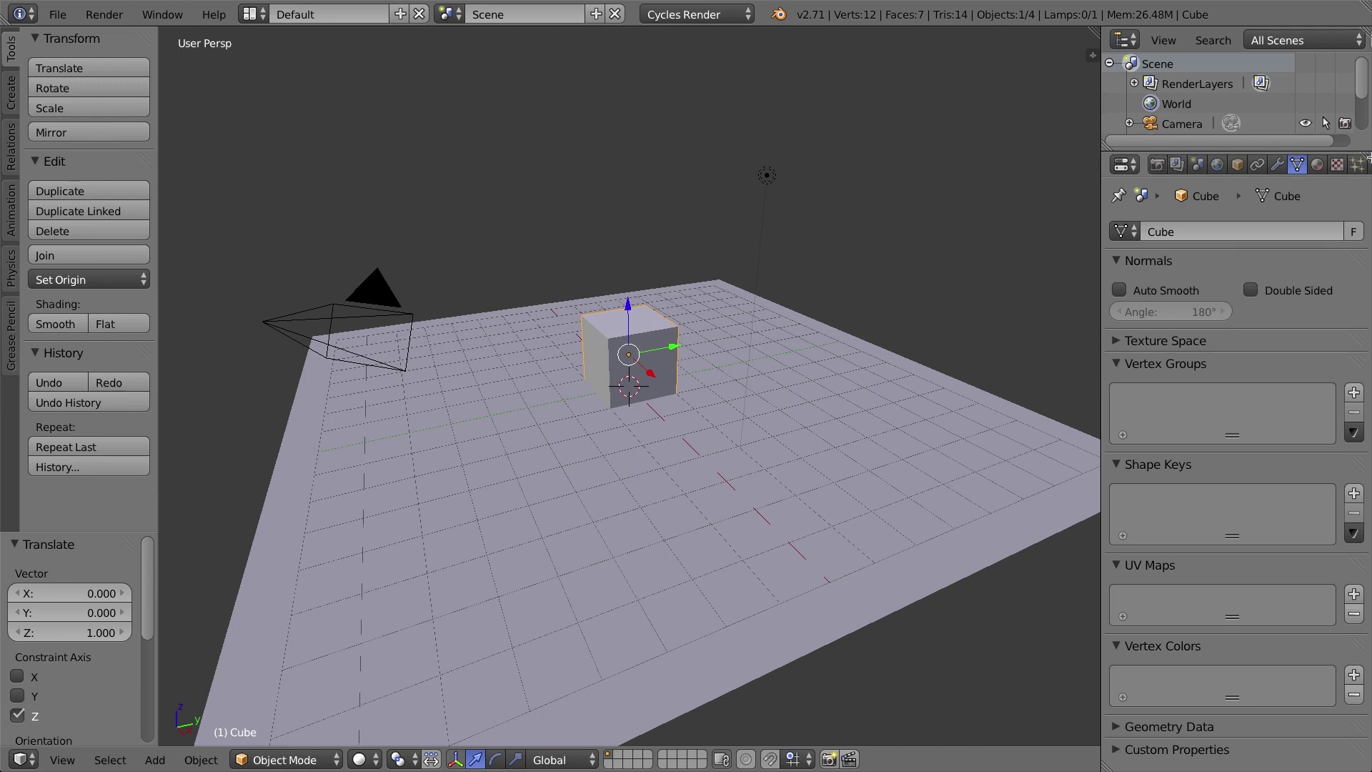
- Delete the default lamp from the scene
{"action": "right_click", "coordinate": [773, 170]}
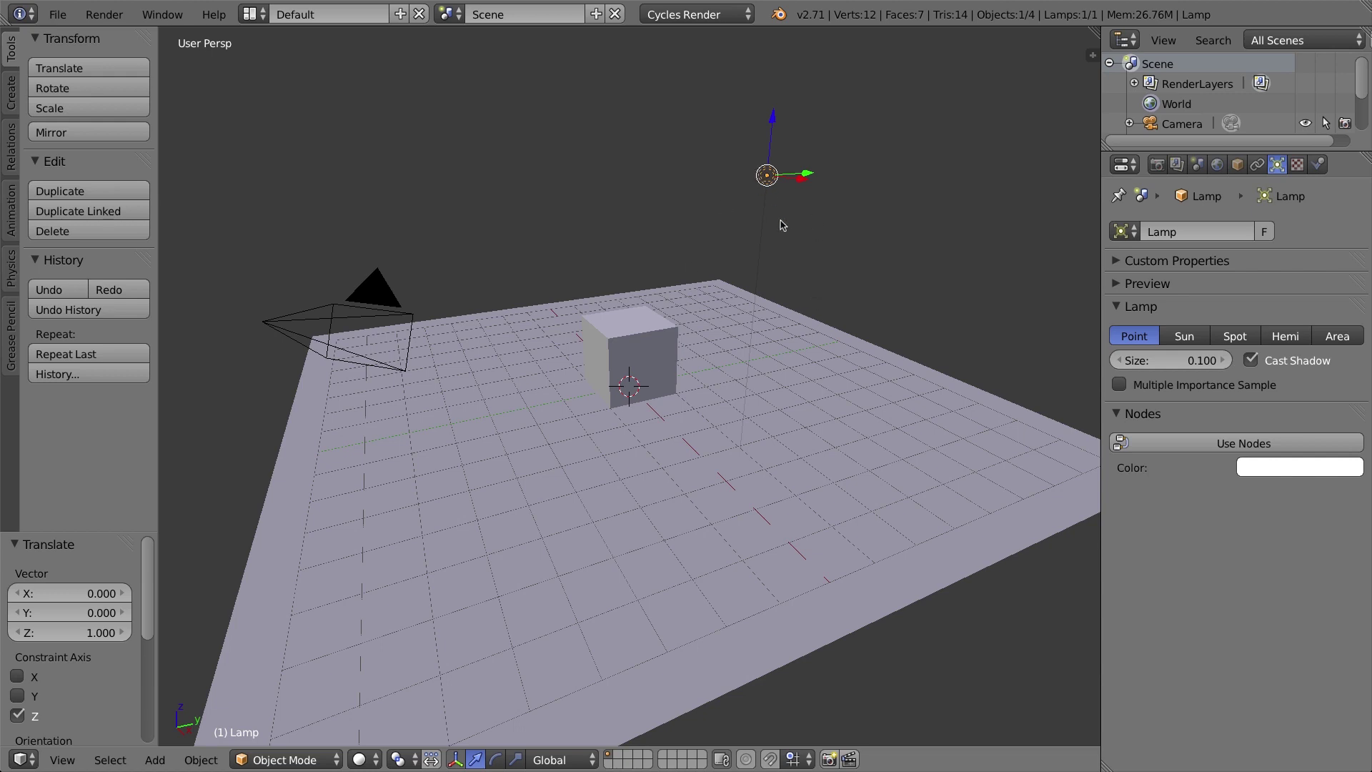
{"action": "key", "text": "x"}
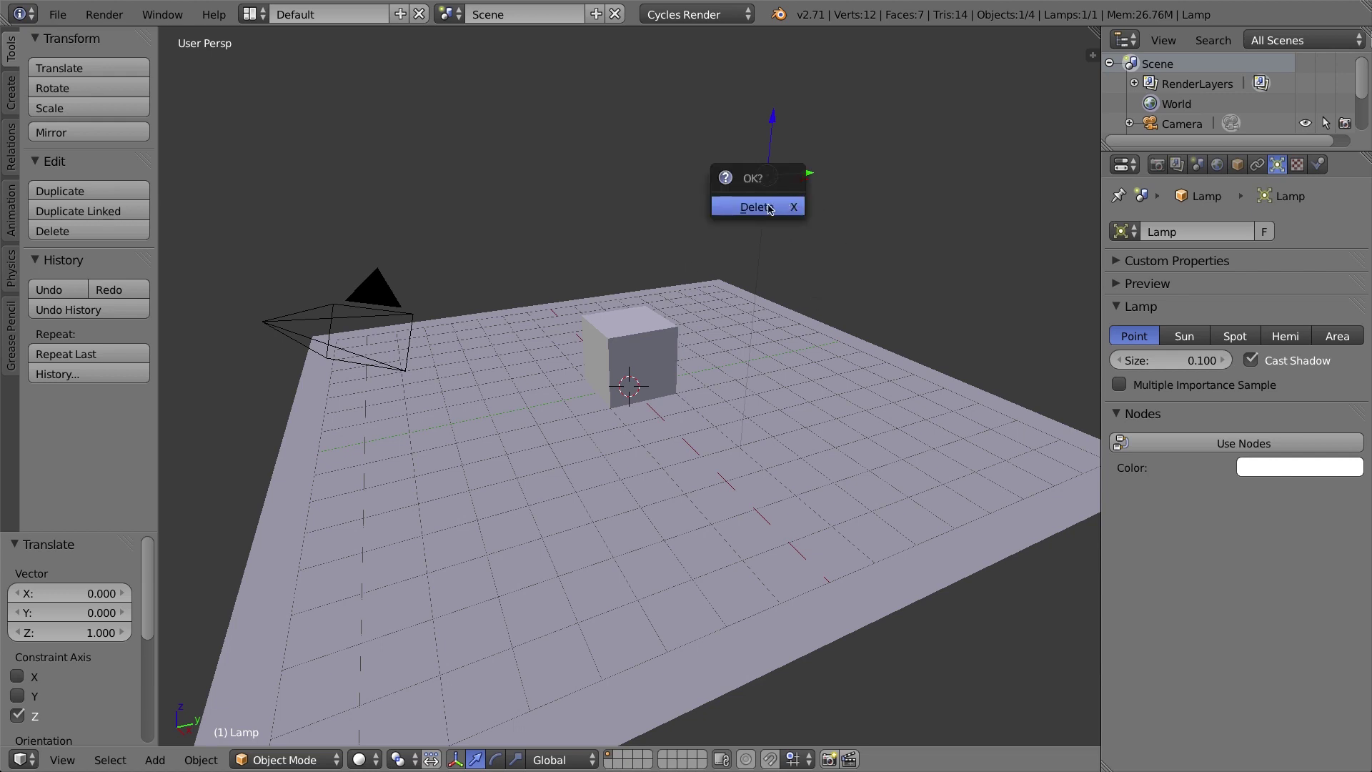
{"action": "left_click", "coordinate": [758, 206]}
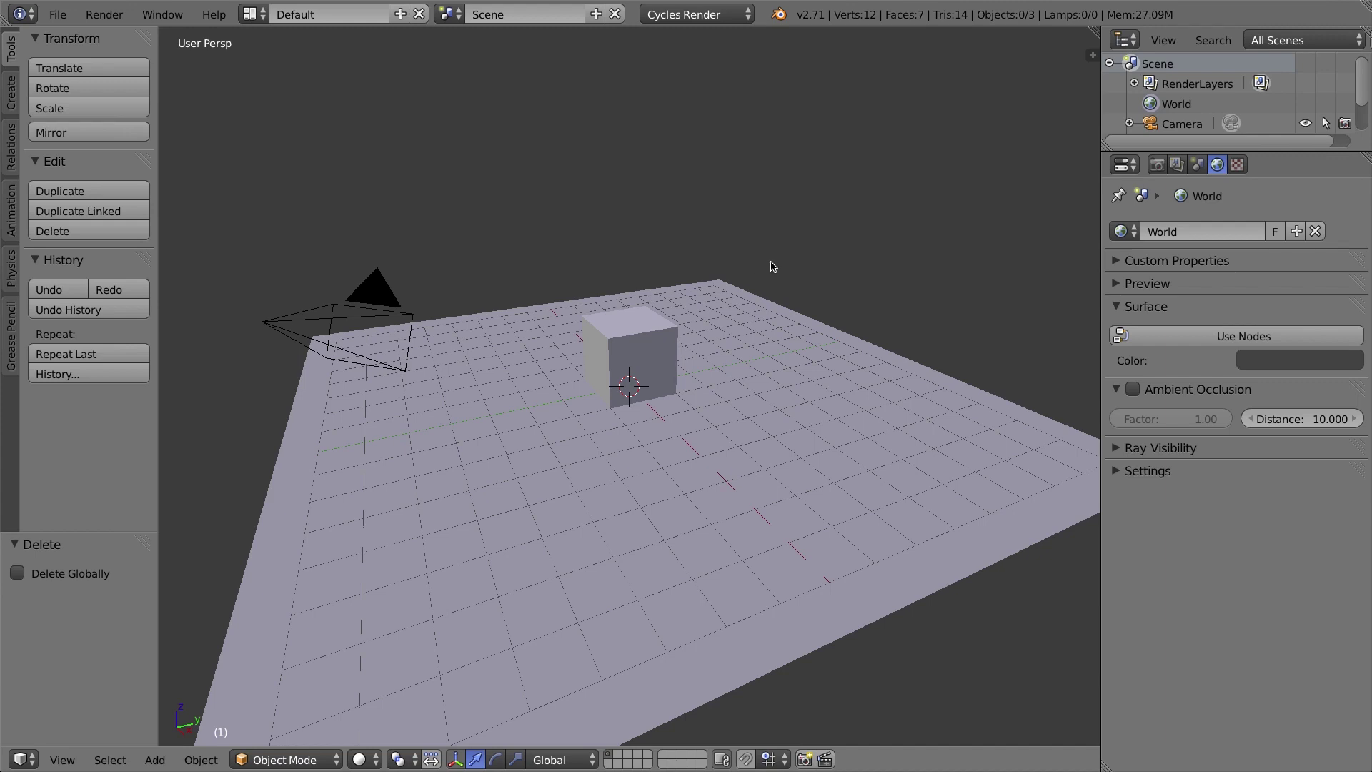
- Add a second plane and raise it about 6.24 units along the Z axis above the cube
{"action": "key", "text": "shift+a"}
{"action": "mouse_move", "coordinate": [767, 260]}
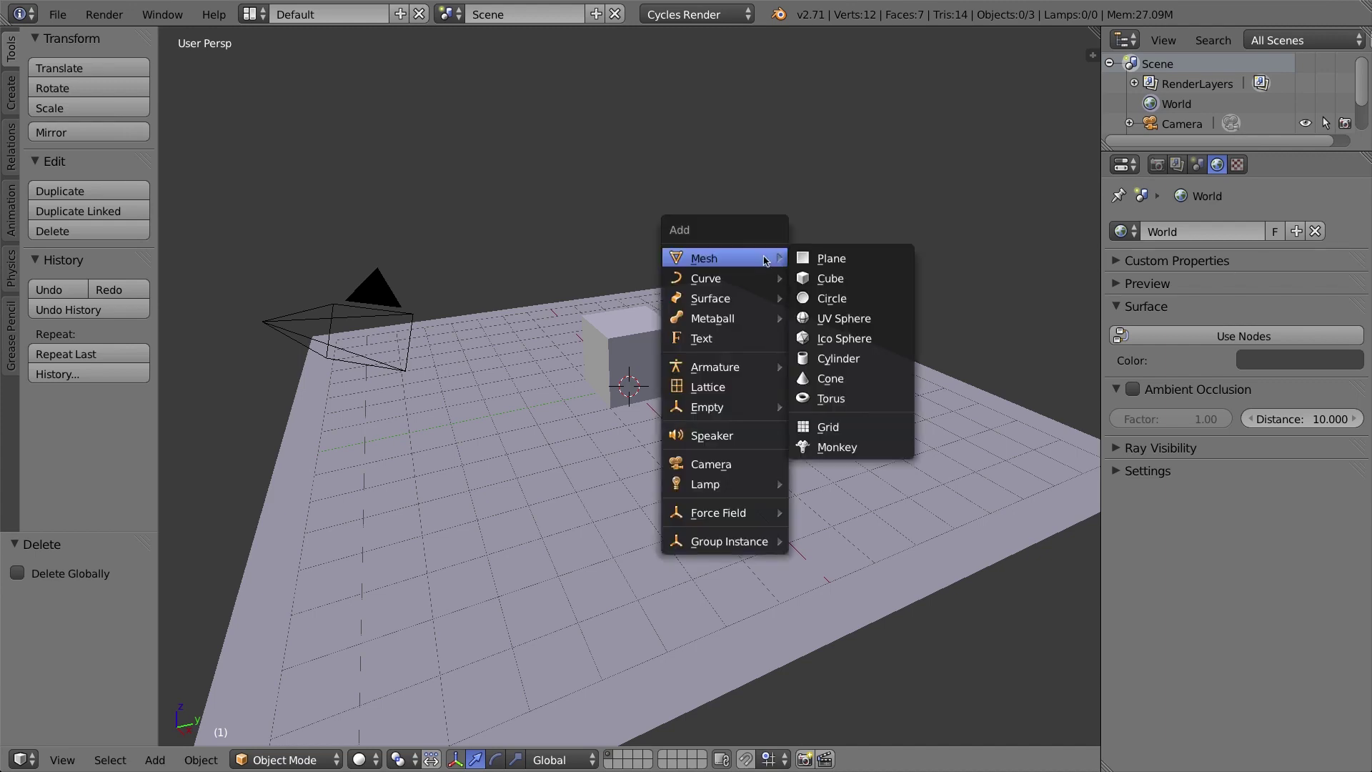
{"action": "left_click", "coordinate": [844, 263]}
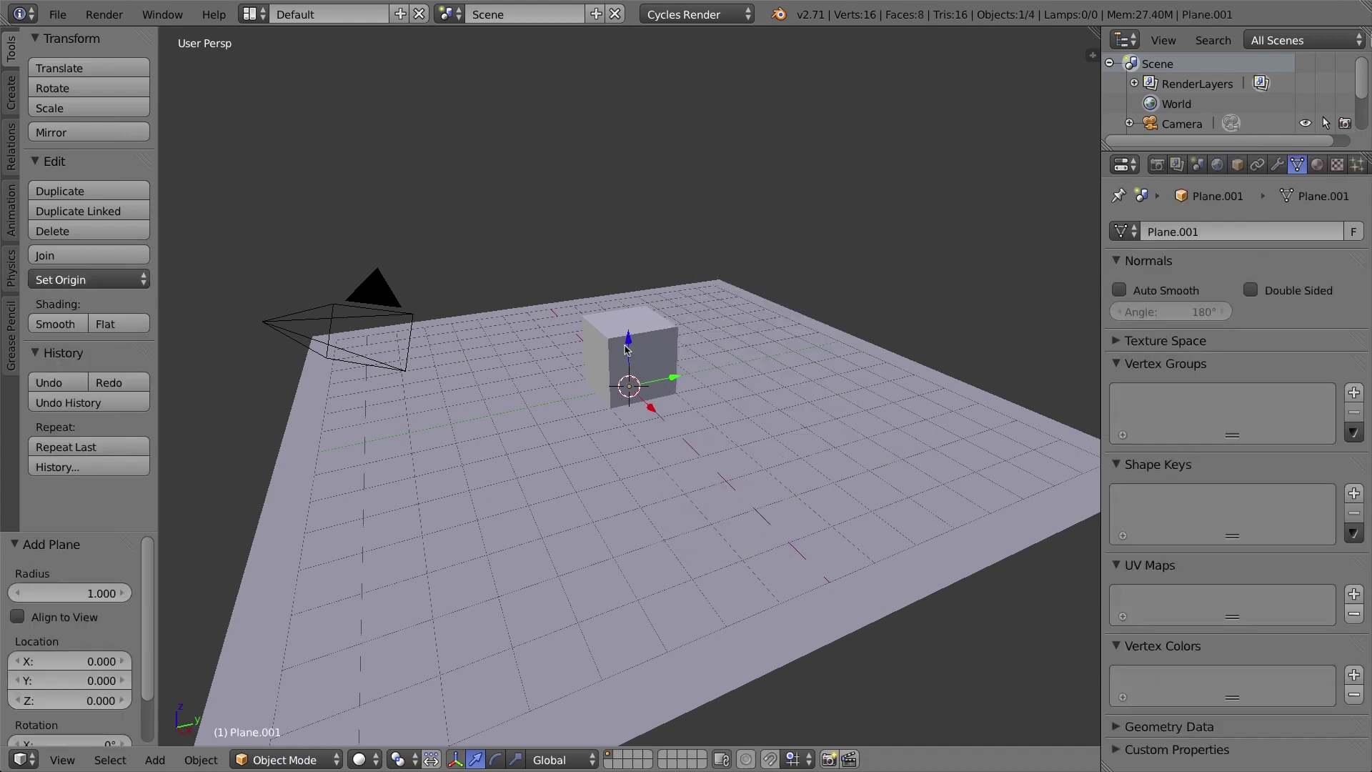
{"action": "key", "text": "g"}
{"action": "key", "text": "z"}
{"action": "left_click", "coordinate": [677, 240]}
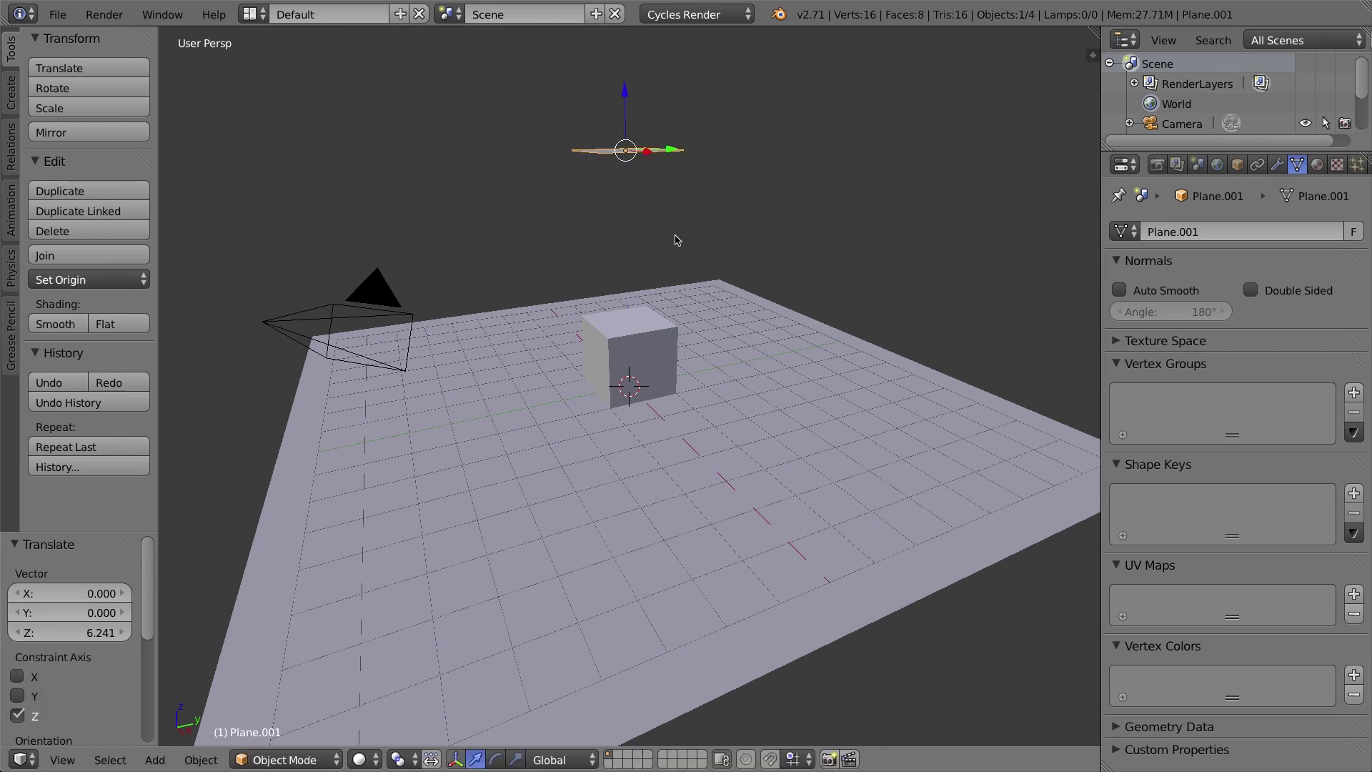
- Create a new material for the raised plane and name it "Light Source 1"
{"action": "middle_click_drag", "start_coordinate": [674, 236], "coordinate": [668, 235]}
{"action": "middle_click_drag", "start_coordinate": [650, 221], "coordinate": [644, 215]}
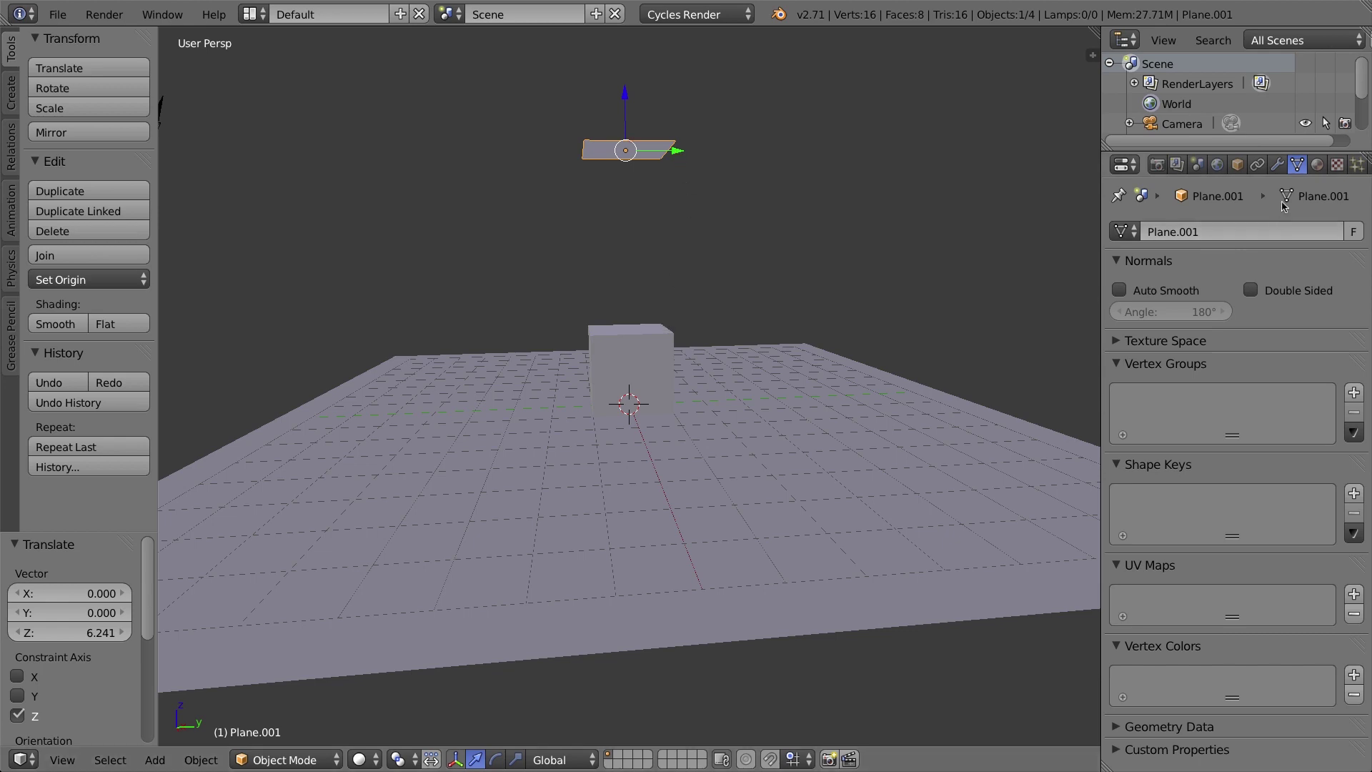
{"action": "left_click", "coordinate": [1317, 166]}
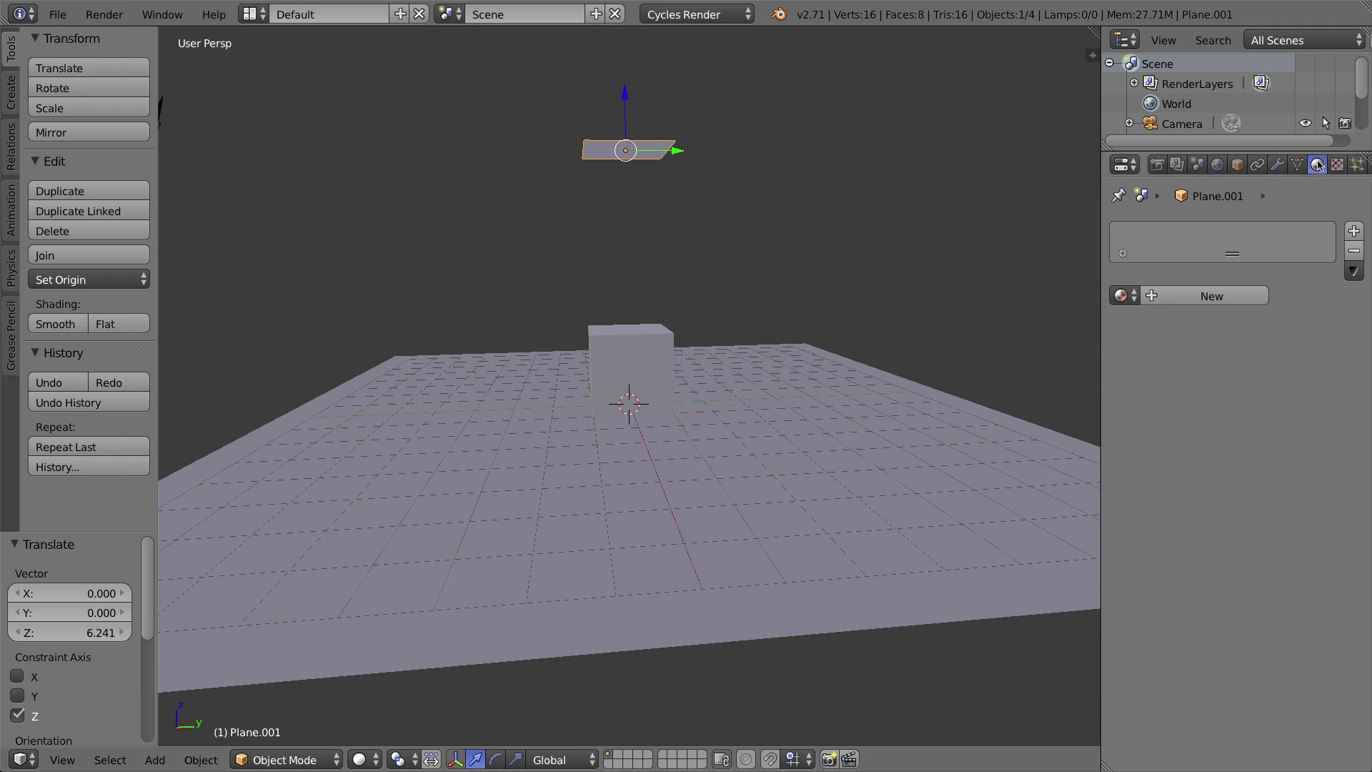
{"action": "left_click", "coordinate": [1191, 297]}
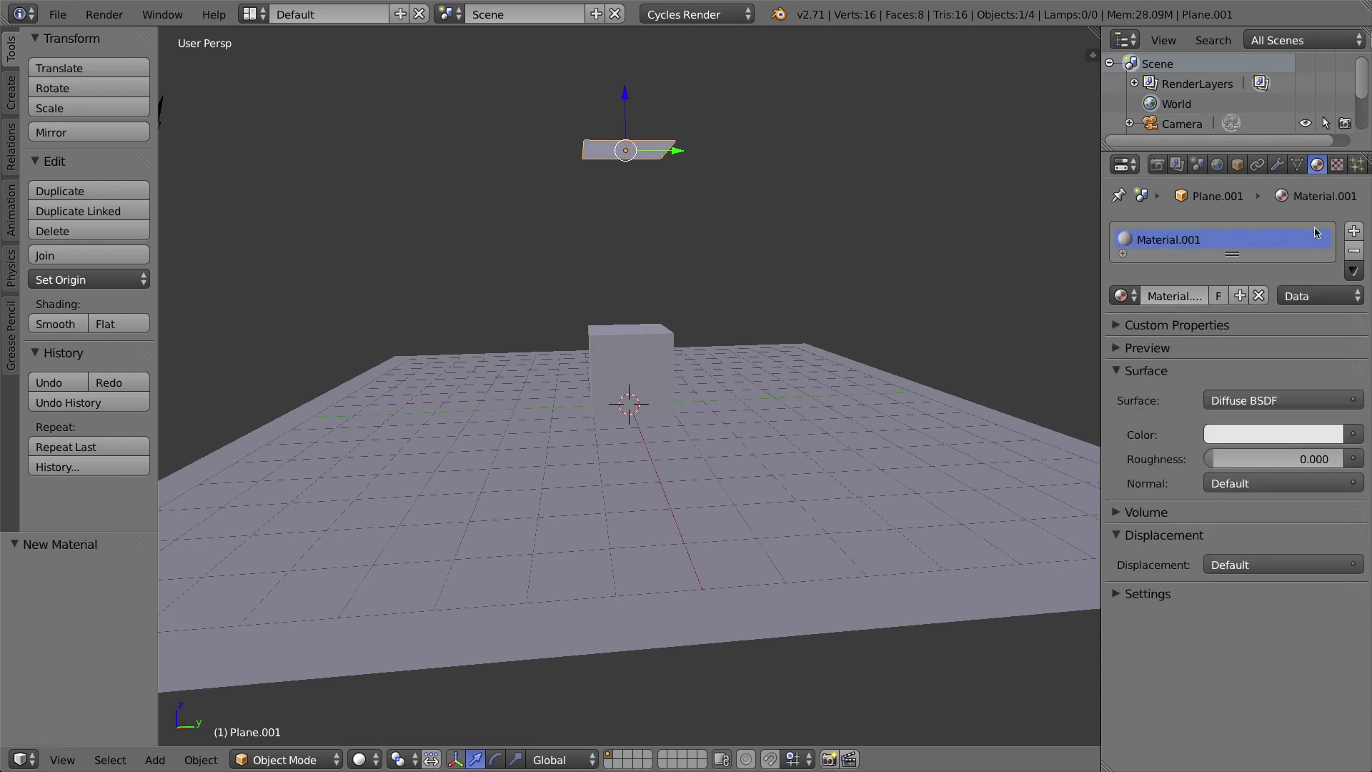
{"action": "left_click_drag", "start_coordinate": [1236, 254], "coordinate": [1229, 301]}
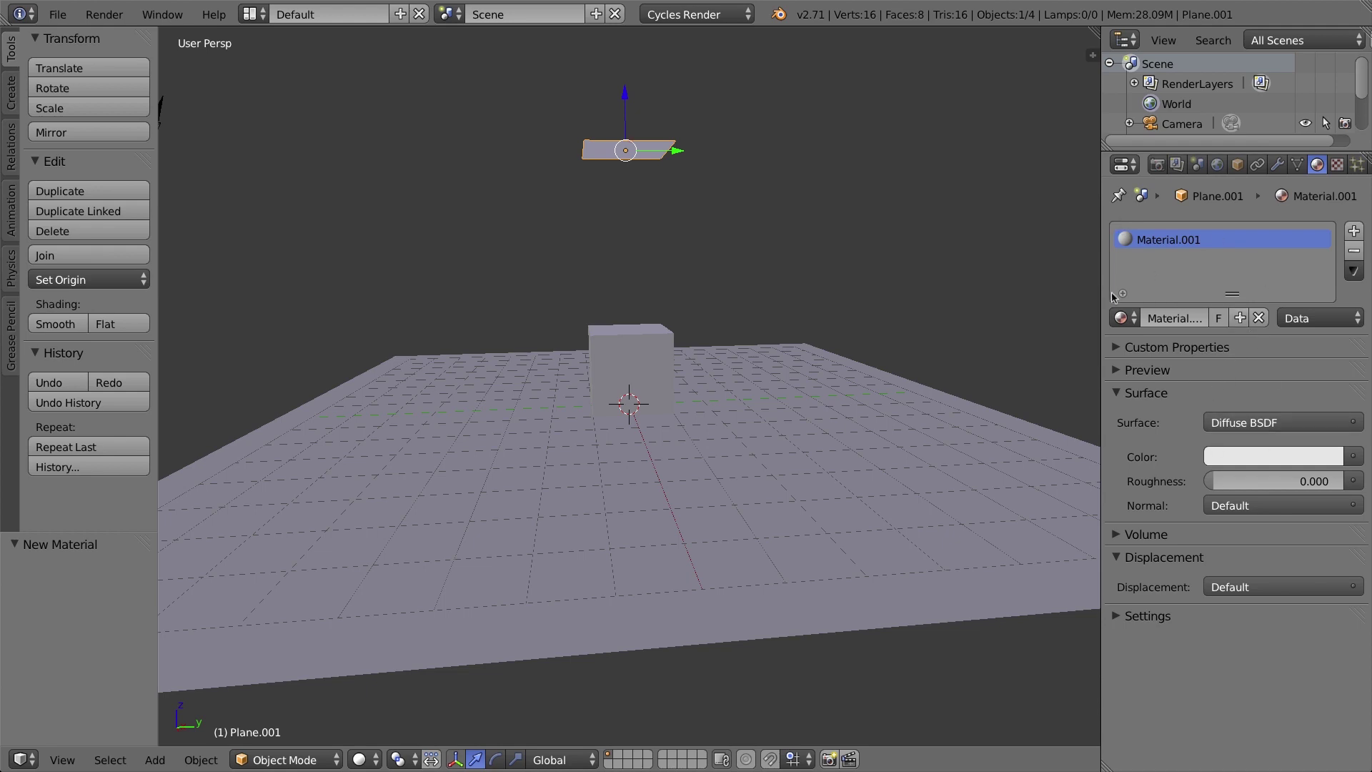
{"action": "left_click_drag", "start_coordinate": [1100, 290], "coordinate": [1045, 289]}
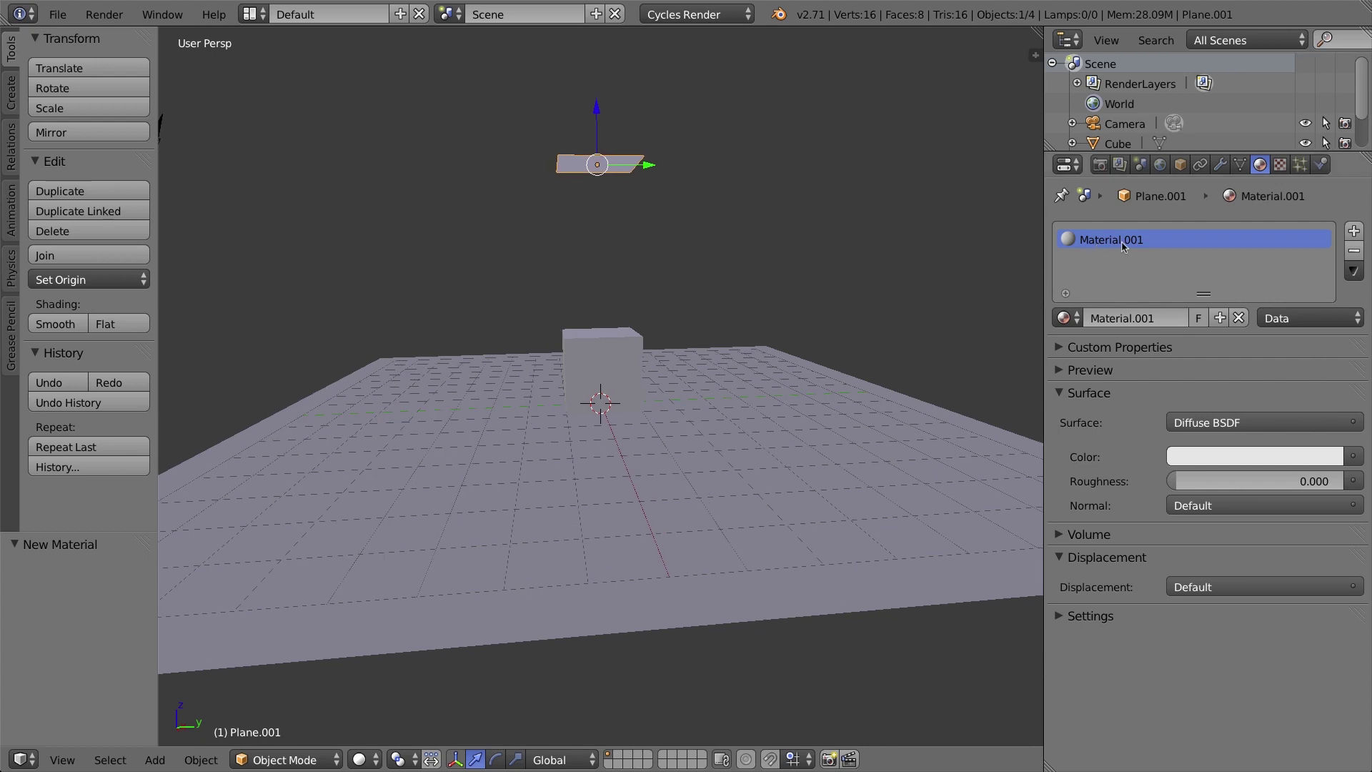
{"action": "left_click", "coordinate": [1163, 320]}
{"action": "type", "text": "Lgh"}
{"action": "type", "text": "ight"}
{"action": "type", "text": " Source 1"}
{"action": "key", "text": "Return"}
- Show the material preview, view it on the monkey shape, and return it to the sphere
{"action": "left_click", "coordinate": [1061, 373]}
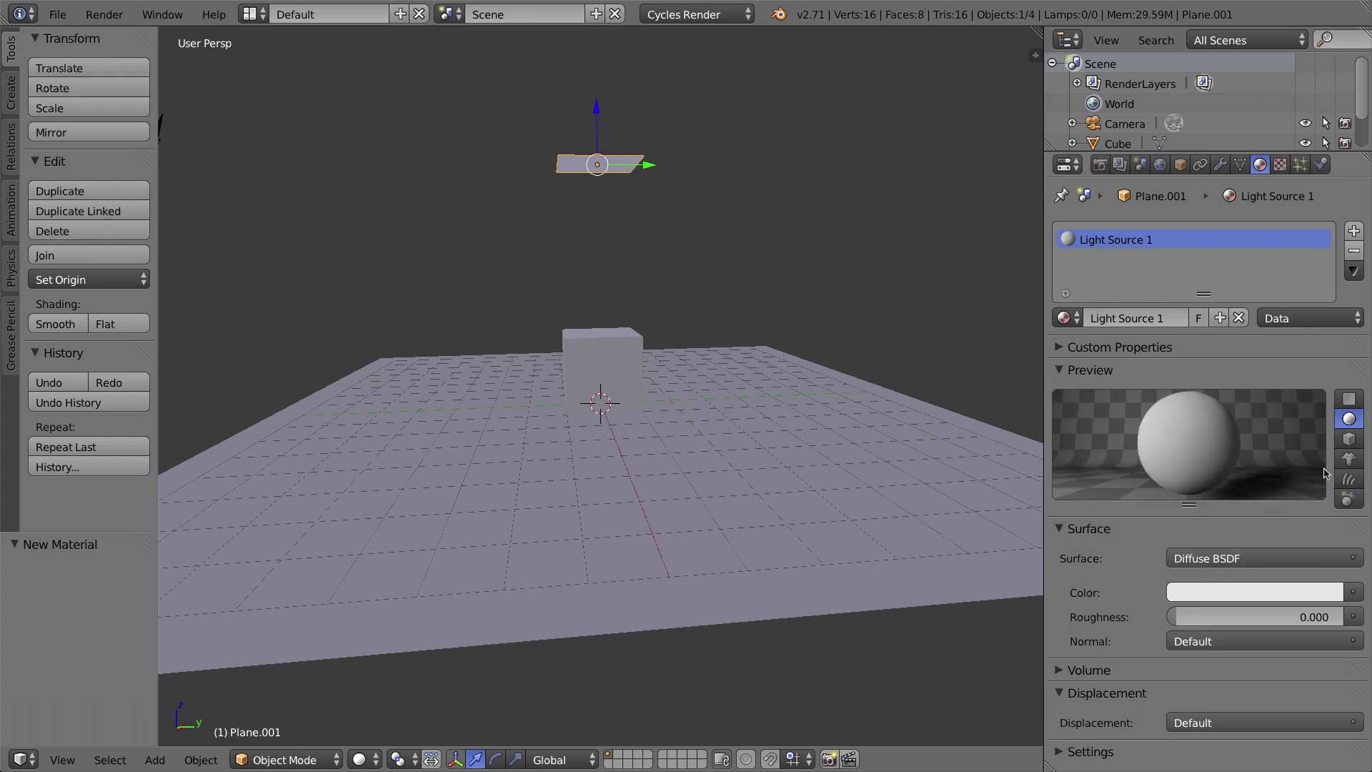
{"action": "left_click", "coordinate": [1349, 459]}
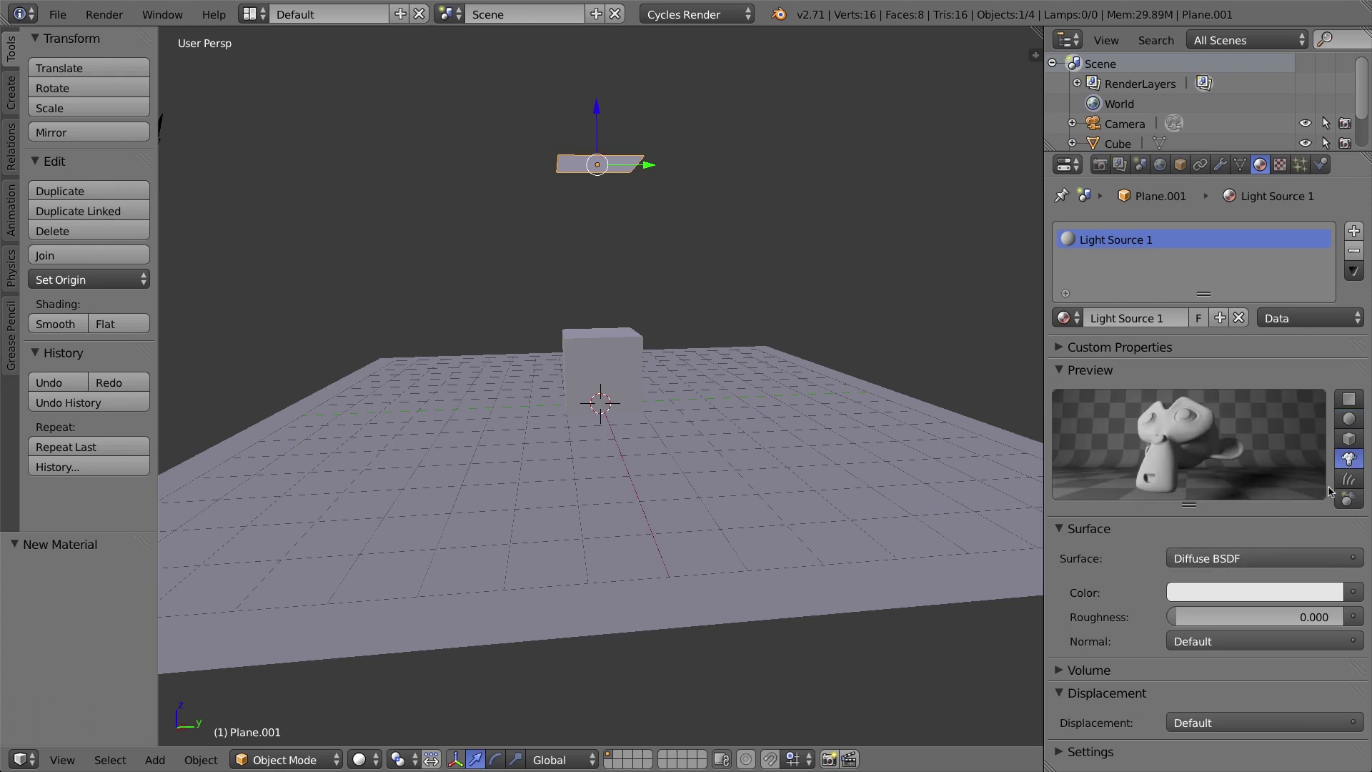
{"action": "left_click", "coordinate": [1349, 419]}
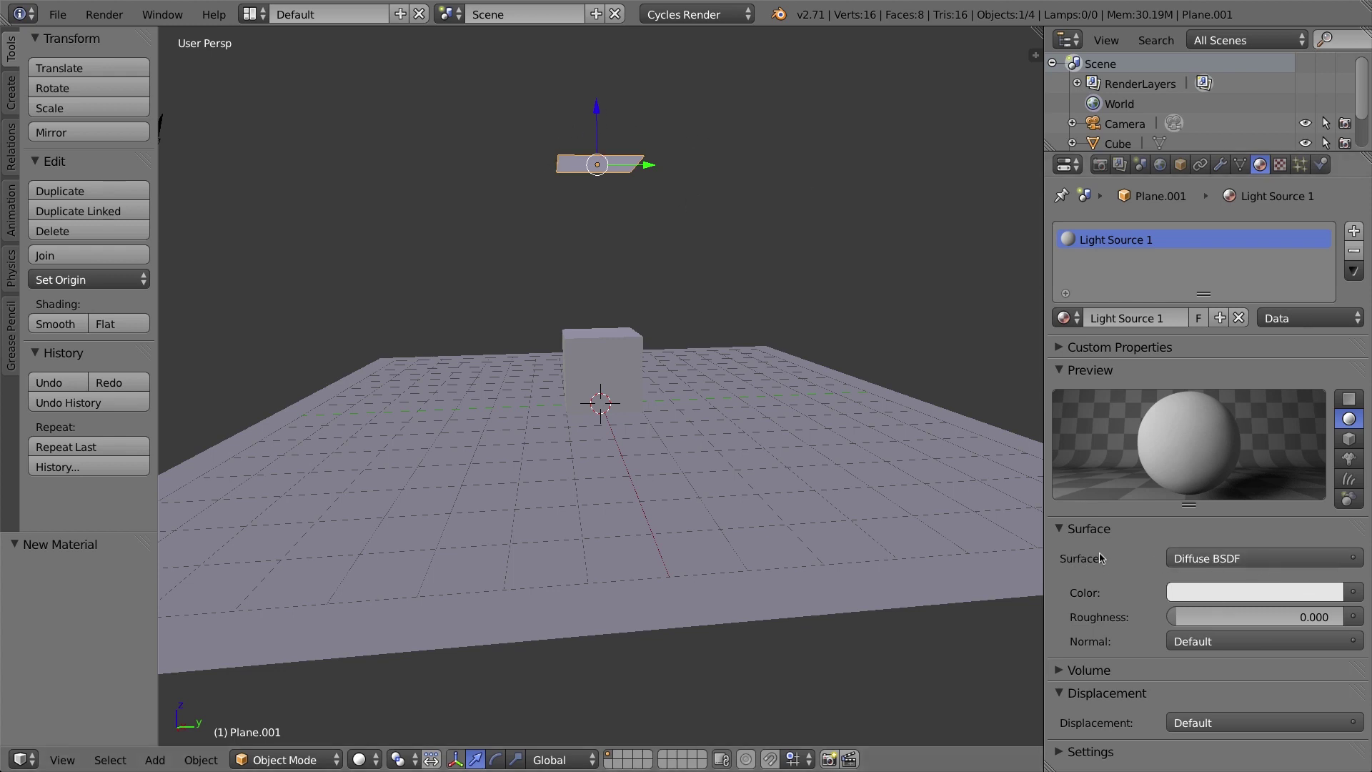
- Change the Light Source 1 surface shader to Emission and set its color to pure white (RGB 1.000)
{"action": "left_click", "coordinate": [1215, 559]}
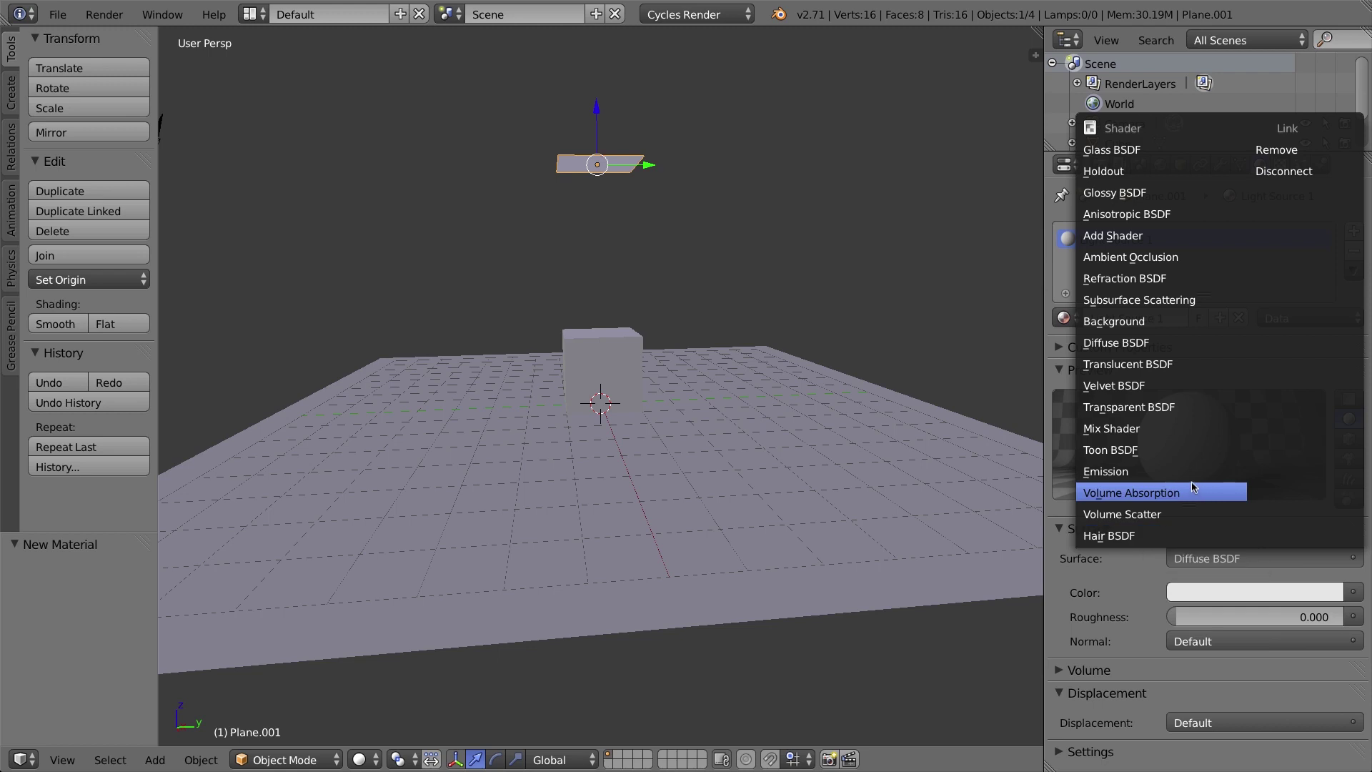
{"action": "left_click", "coordinate": [1159, 473]}
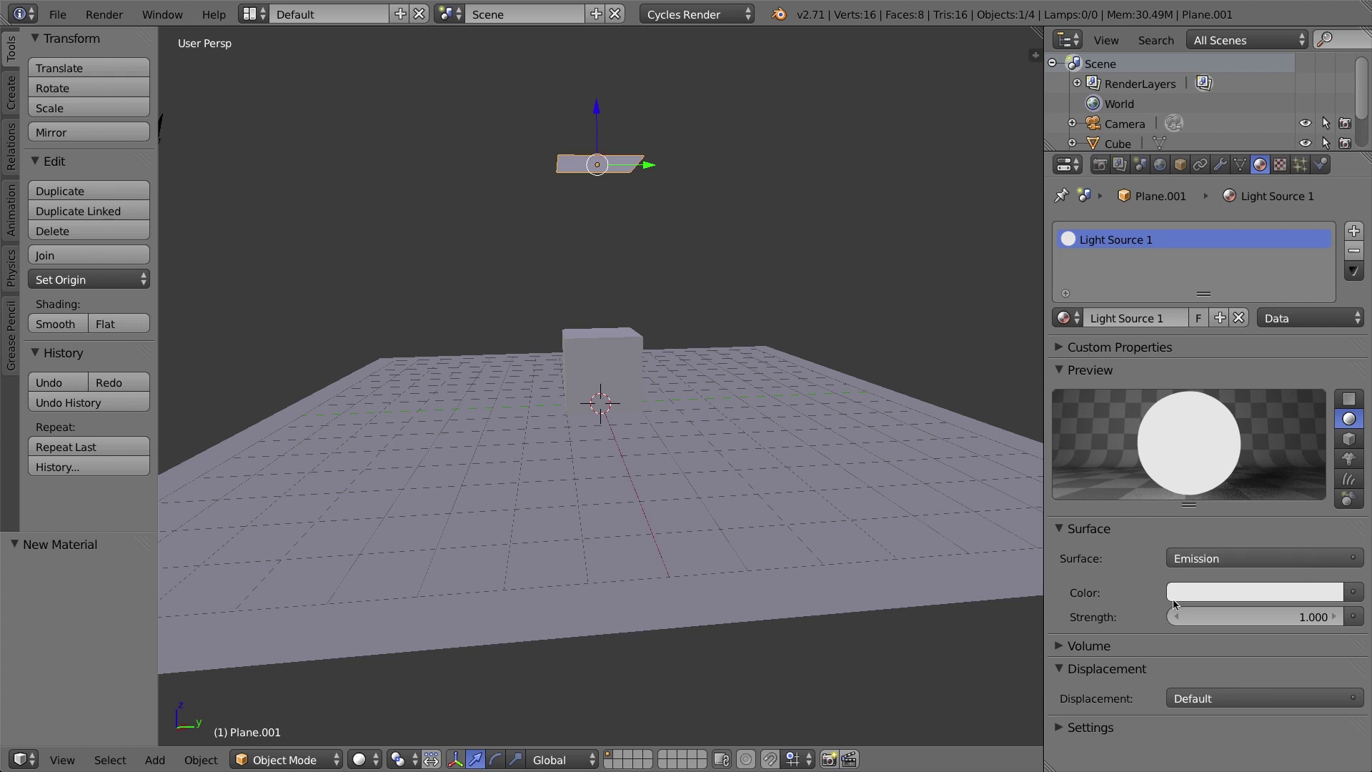
{"action": "left_click", "coordinate": [1209, 593]}
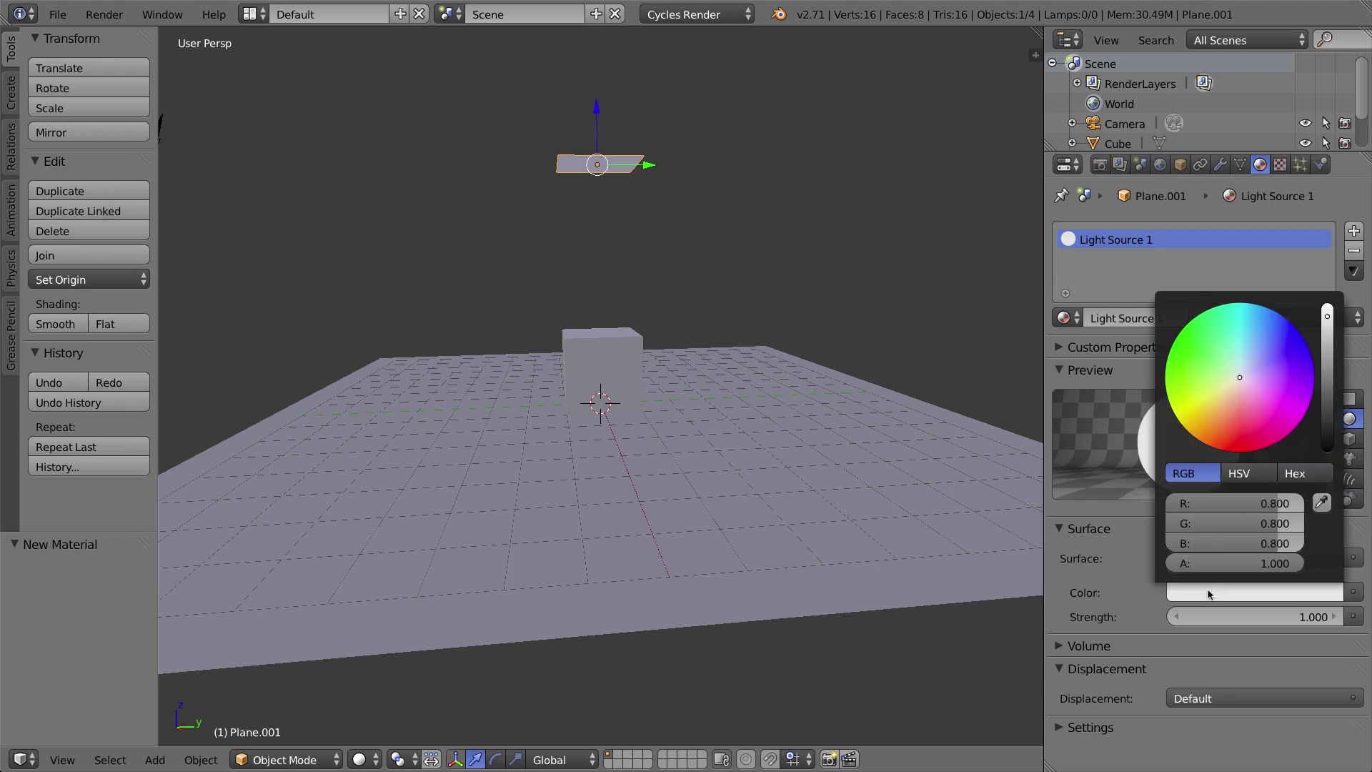
{"action": "mouse_move", "coordinate": [1330, 326]}
{"action": "left_mouse_down"}
{"action": "mouse_move", "coordinate": [1328, 306]}
{"action": "mouse_move", "coordinate": [1328, 384]}
{"action": "mouse_move", "coordinate": [1328, 305]}
{"action": "left_mouse_up"}
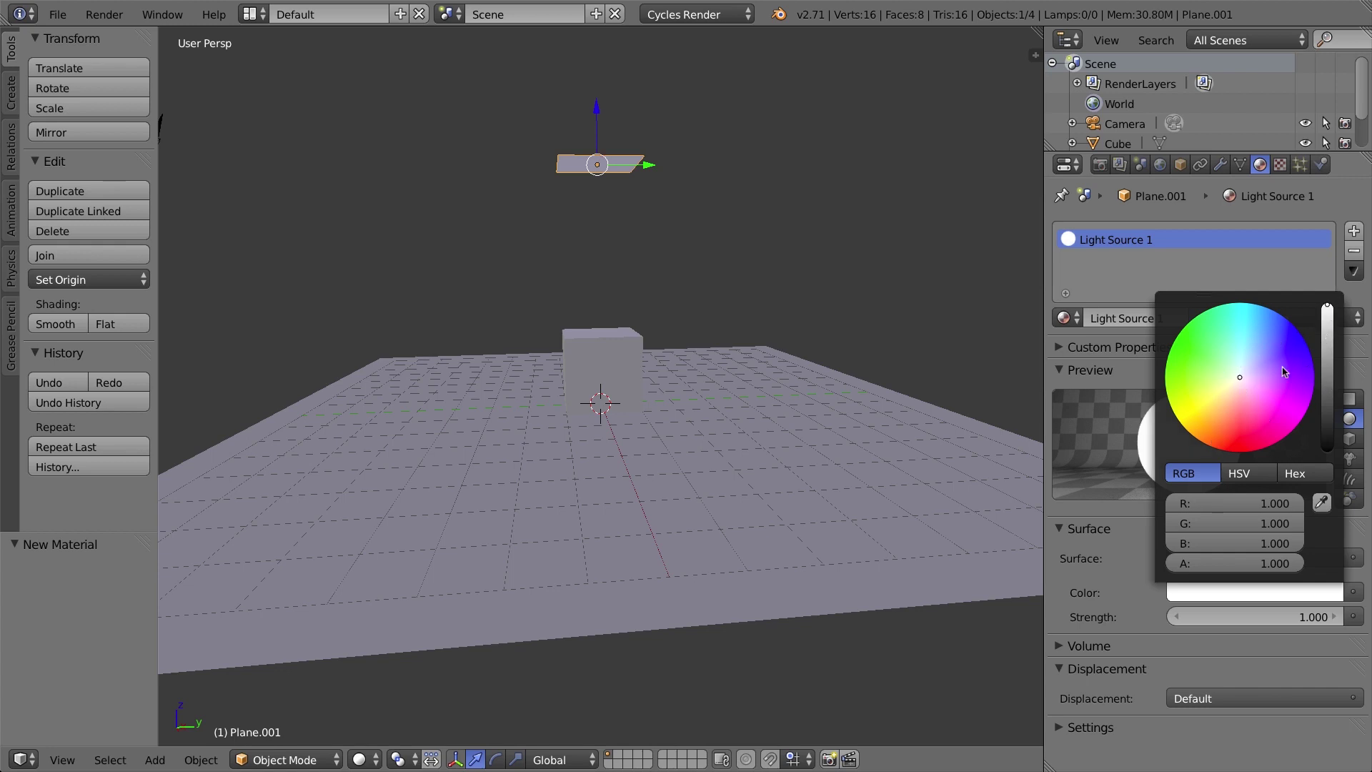
- Tint the Light Source 1 emission color a pale warm cream and render a test image of the scene
{"action": "left_click", "coordinate": [1237, 384]}
{"action": "left_click_drag", "start_coordinate": [1237, 384], "coordinate": [1235, 384]}
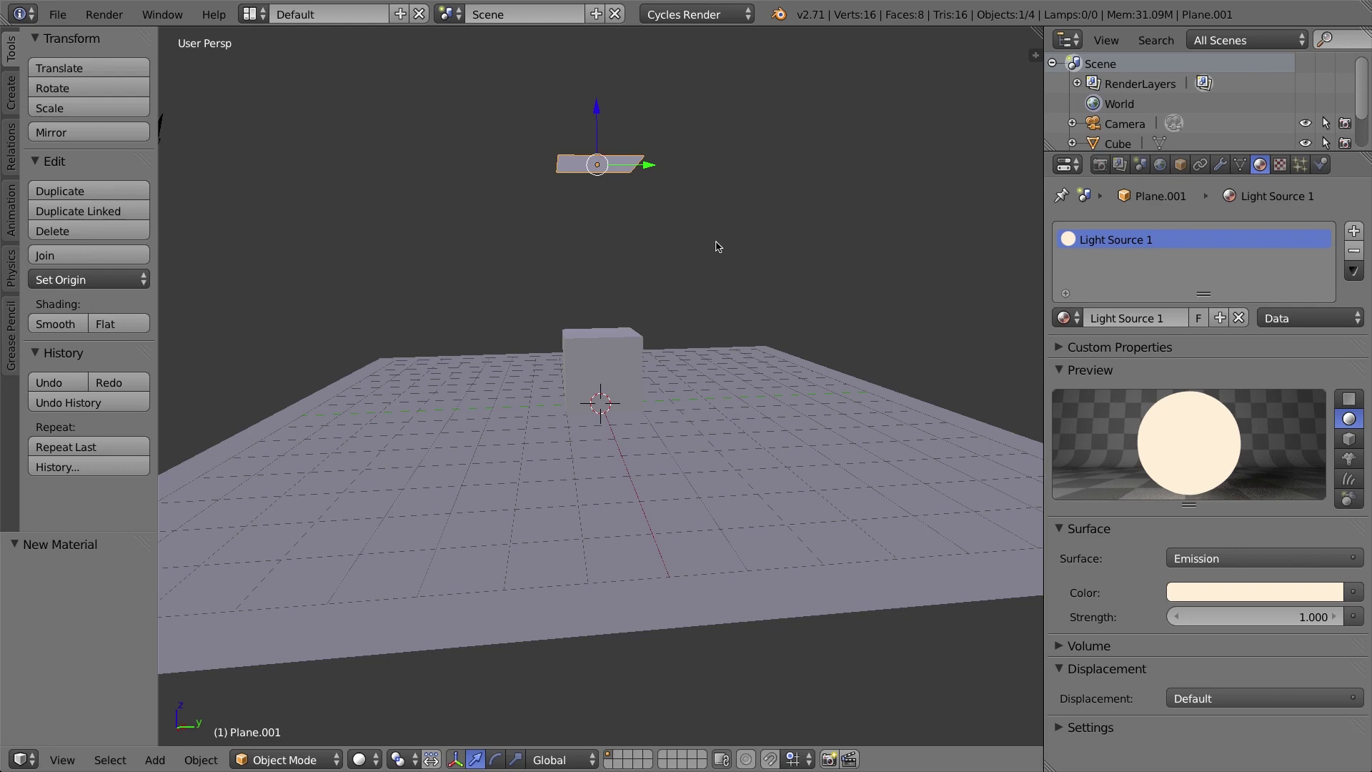
{"action": "middle_click_drag", "start_coordinate": [792, 231], "coordinate": [701, 236]}
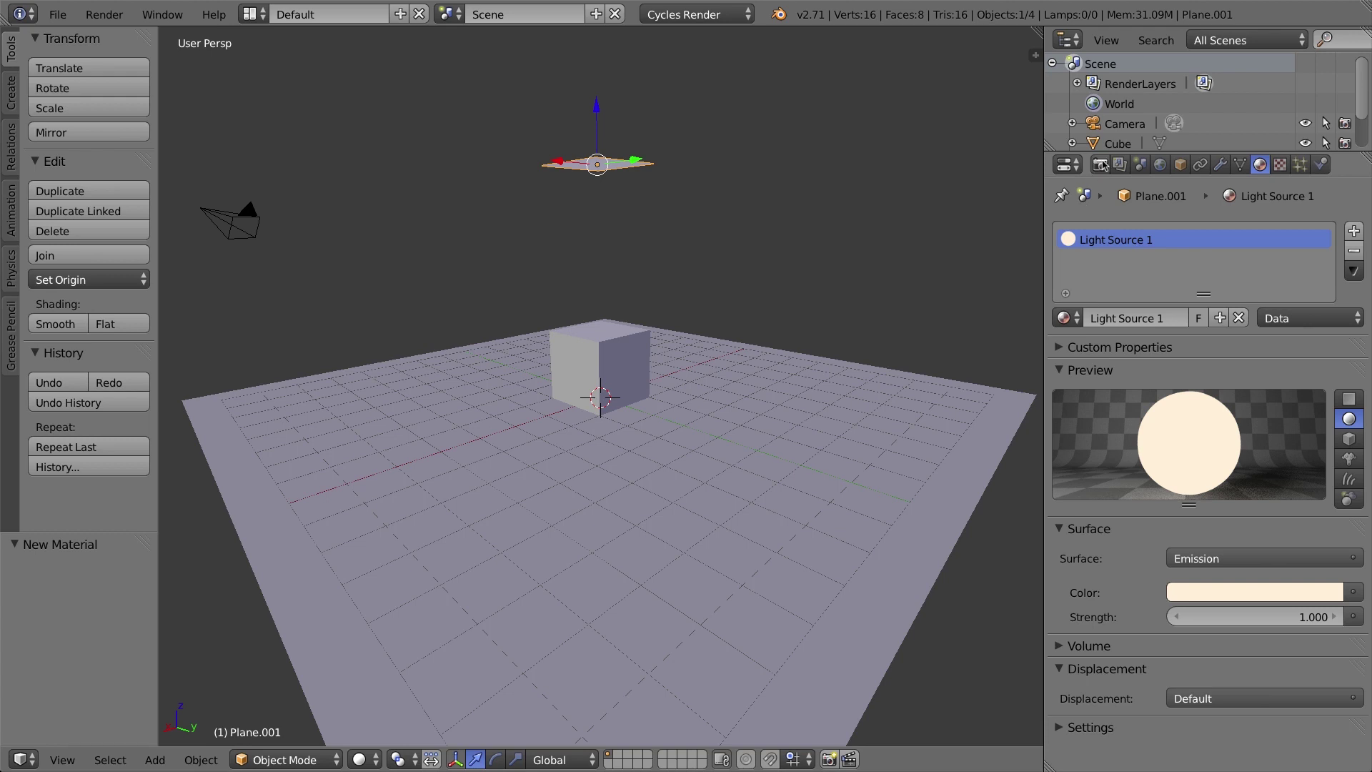
{"action": "left_click", "coordinate": [1101, 166]}
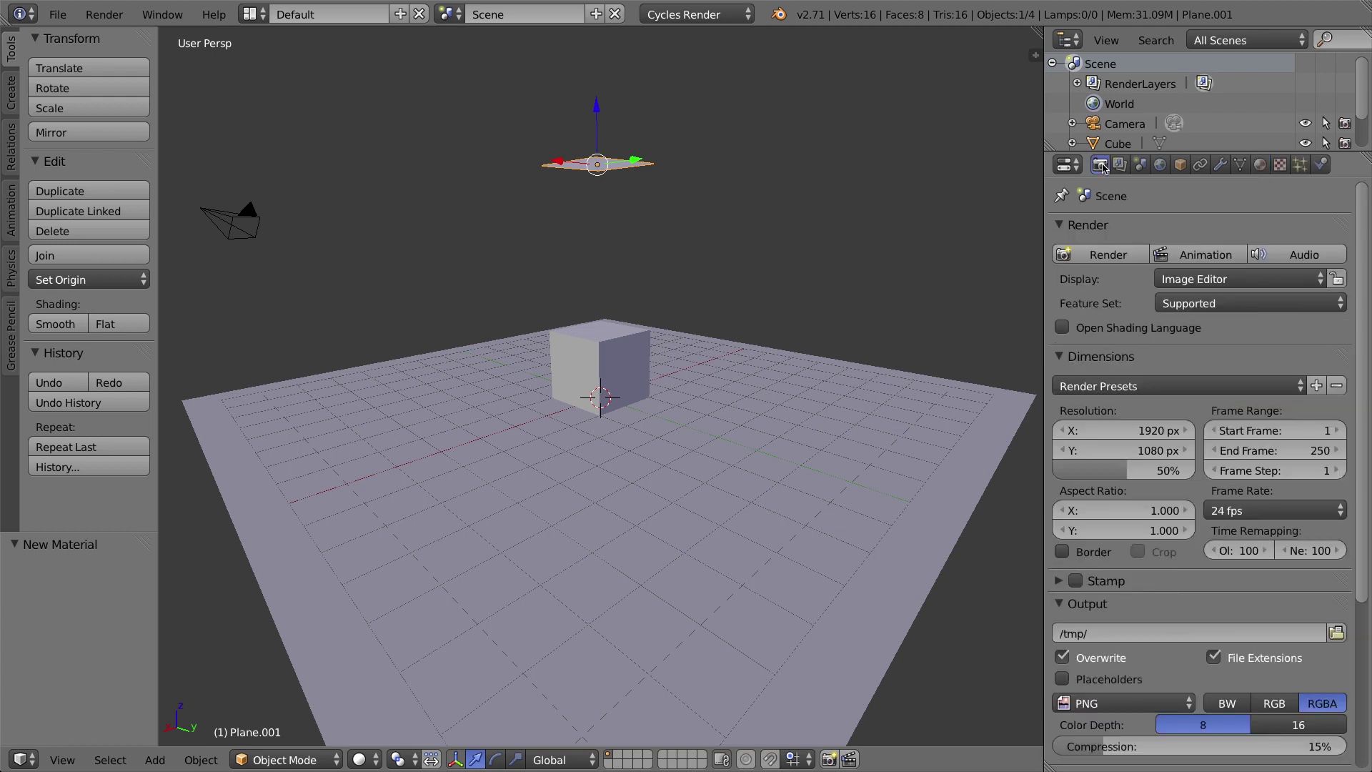
{"action": "left_click", "coordinate": [1106, 255]}
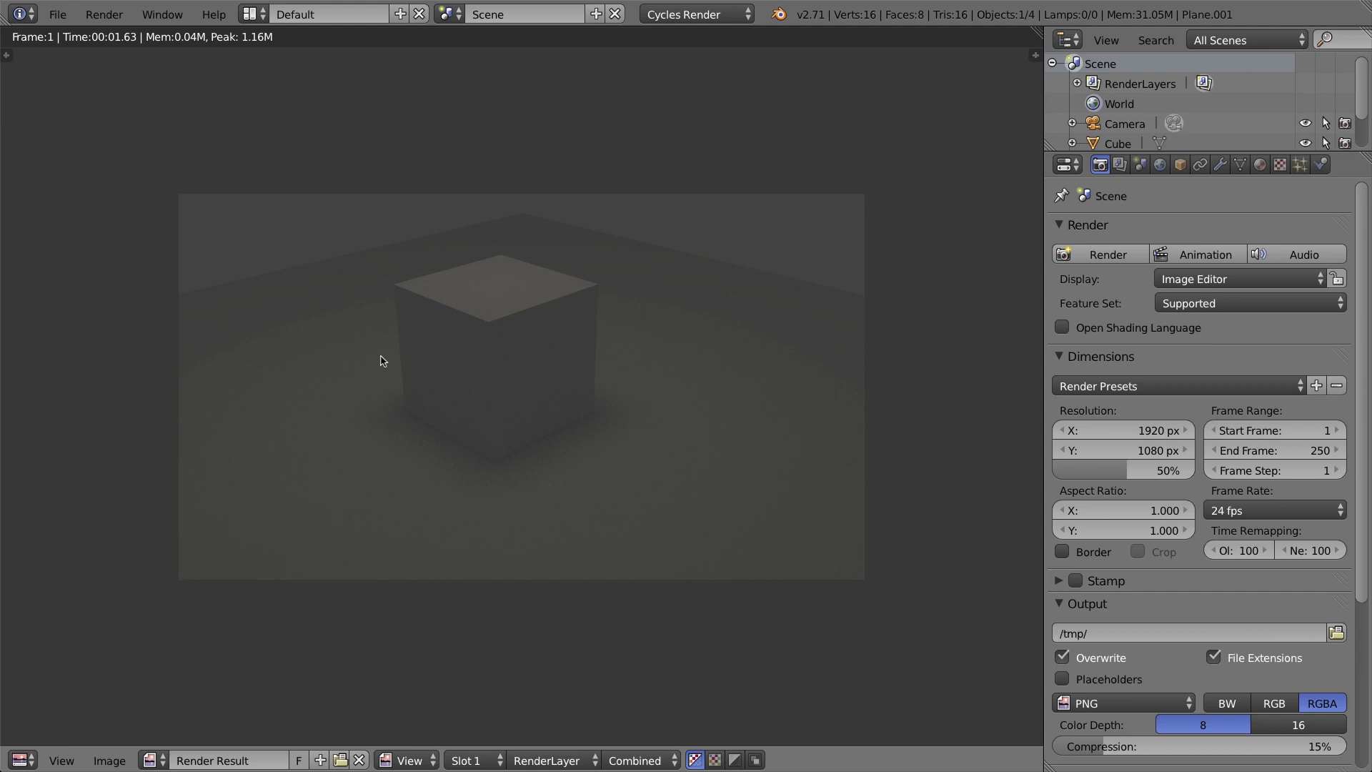
{"action": "key", "text": "Escape"}
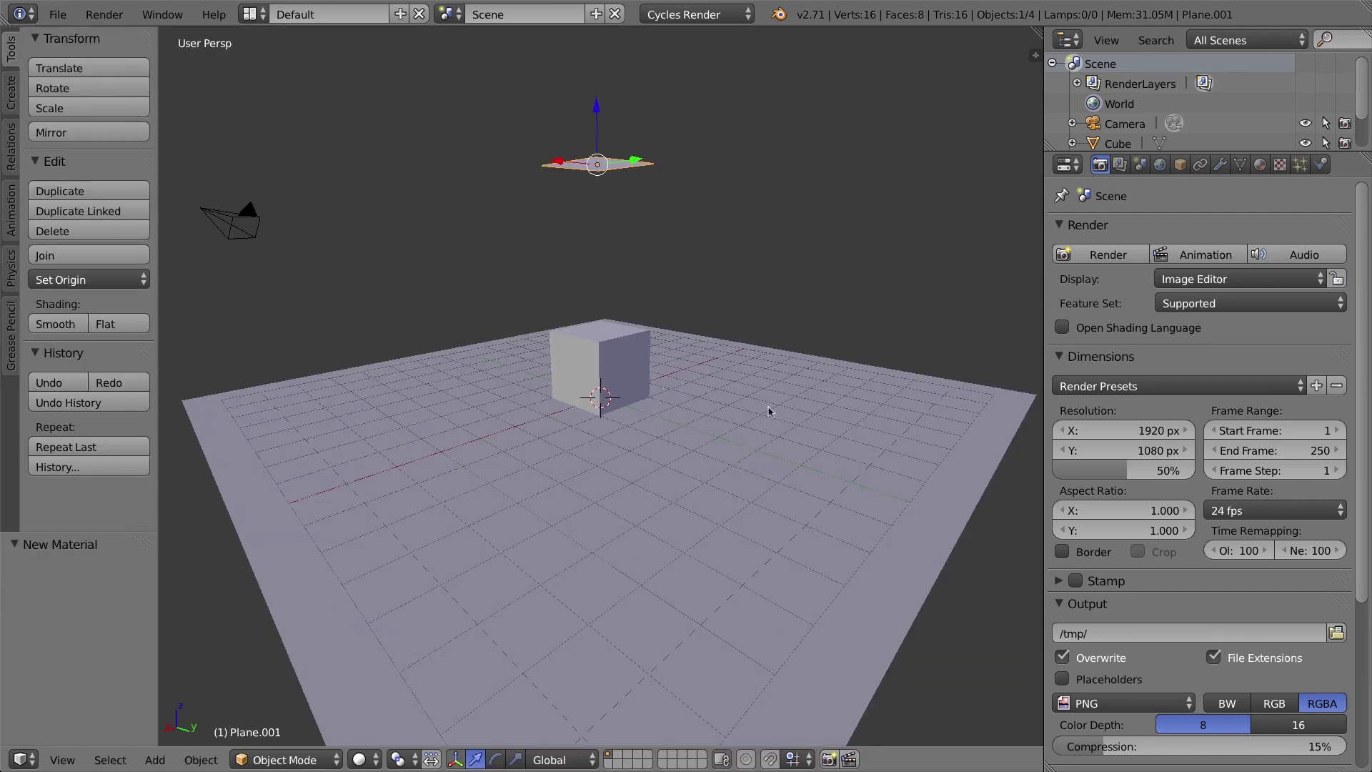
- Set the emission strength of the Light Source 1 material to 10
{"action": "left_click", "coordinate": [1260, 164]}
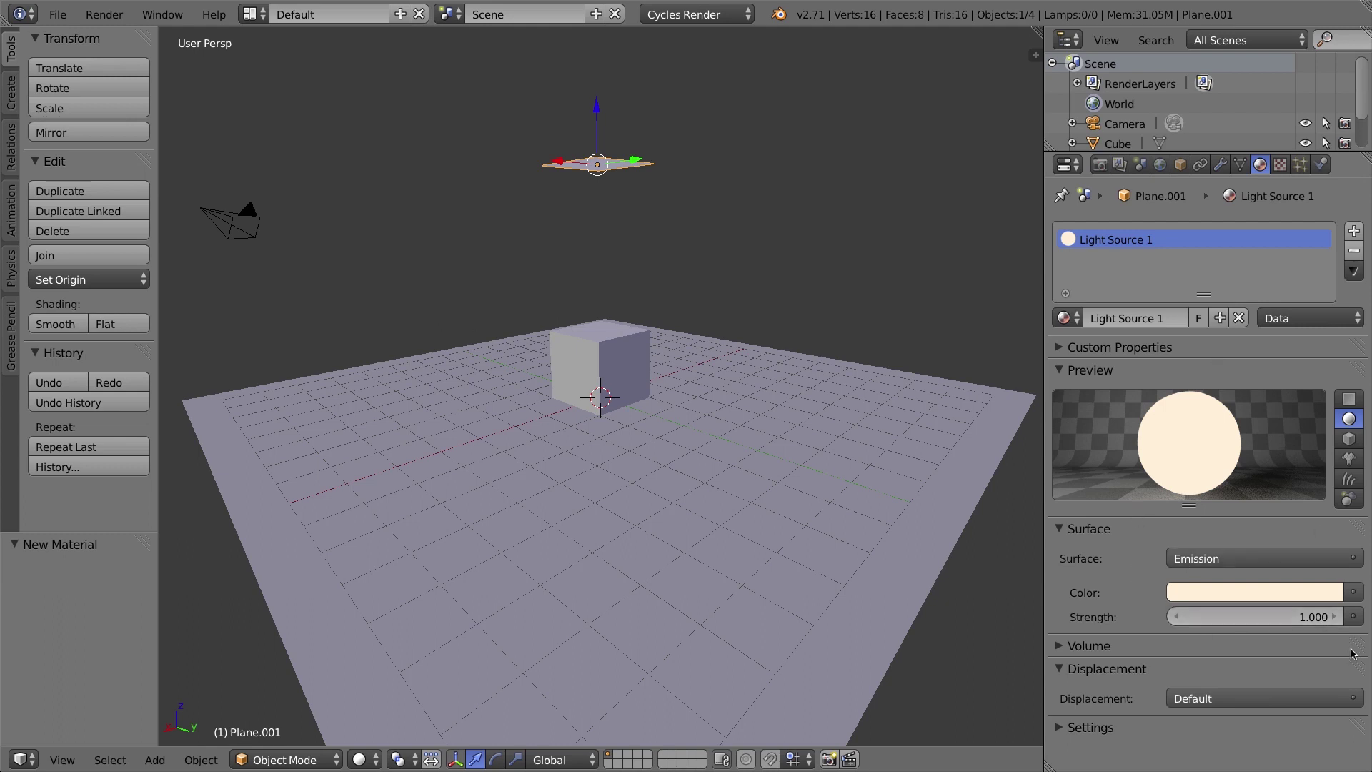
{"action": "left_click", "coordinate": [1315, 616]}
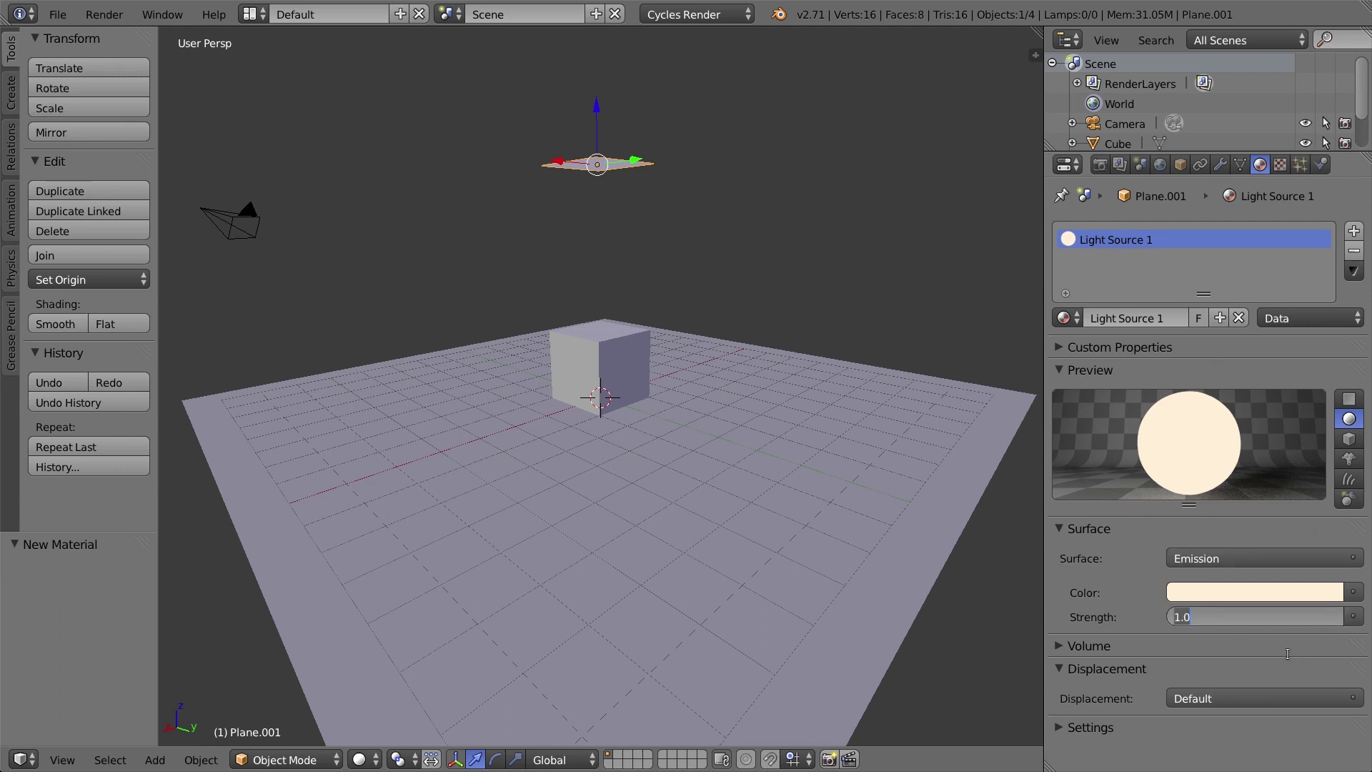
{"action": "type", "text": "10"}
{"action": "key", "text": "Return"}
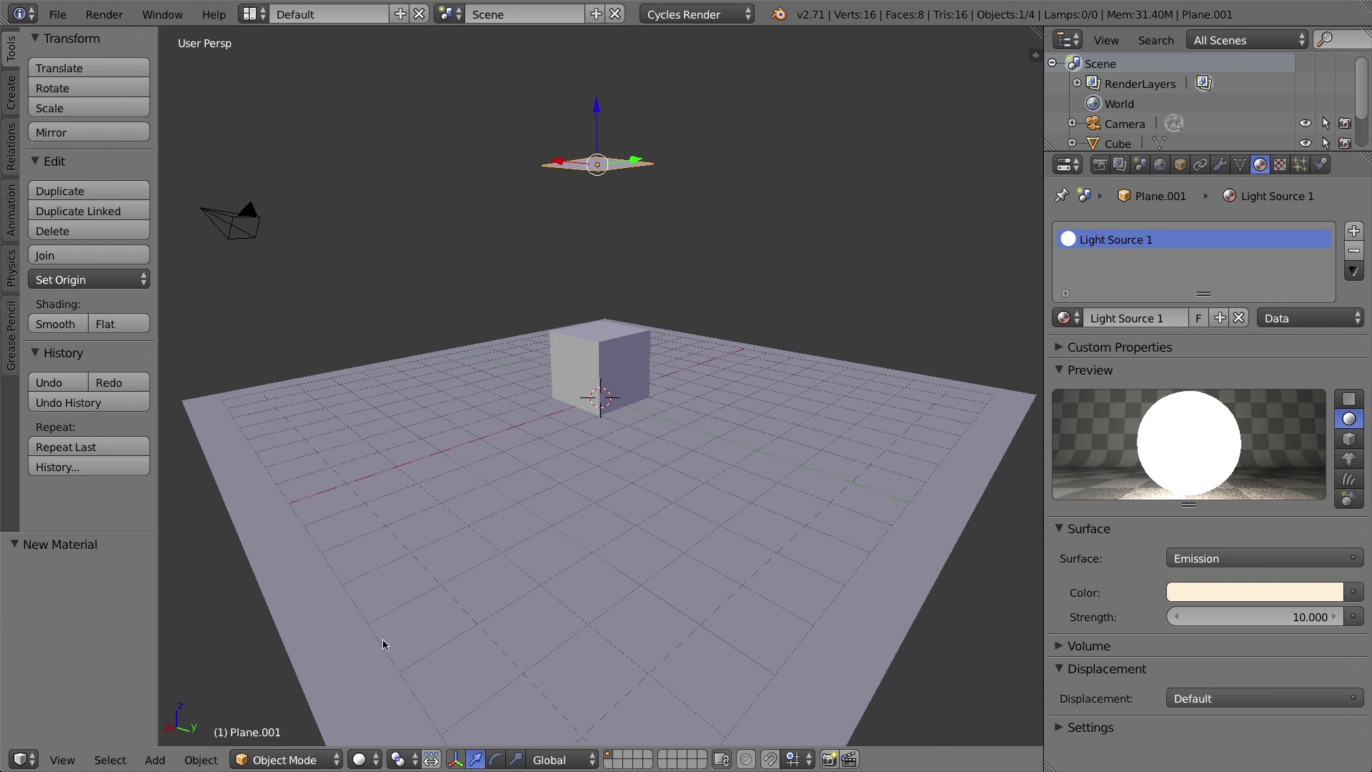
- Split the 3D view into two stacked viewports and set the lower one to Rendered shading, looking toward the cube
{"action": "left_click", "coordinate": [377, 762]}
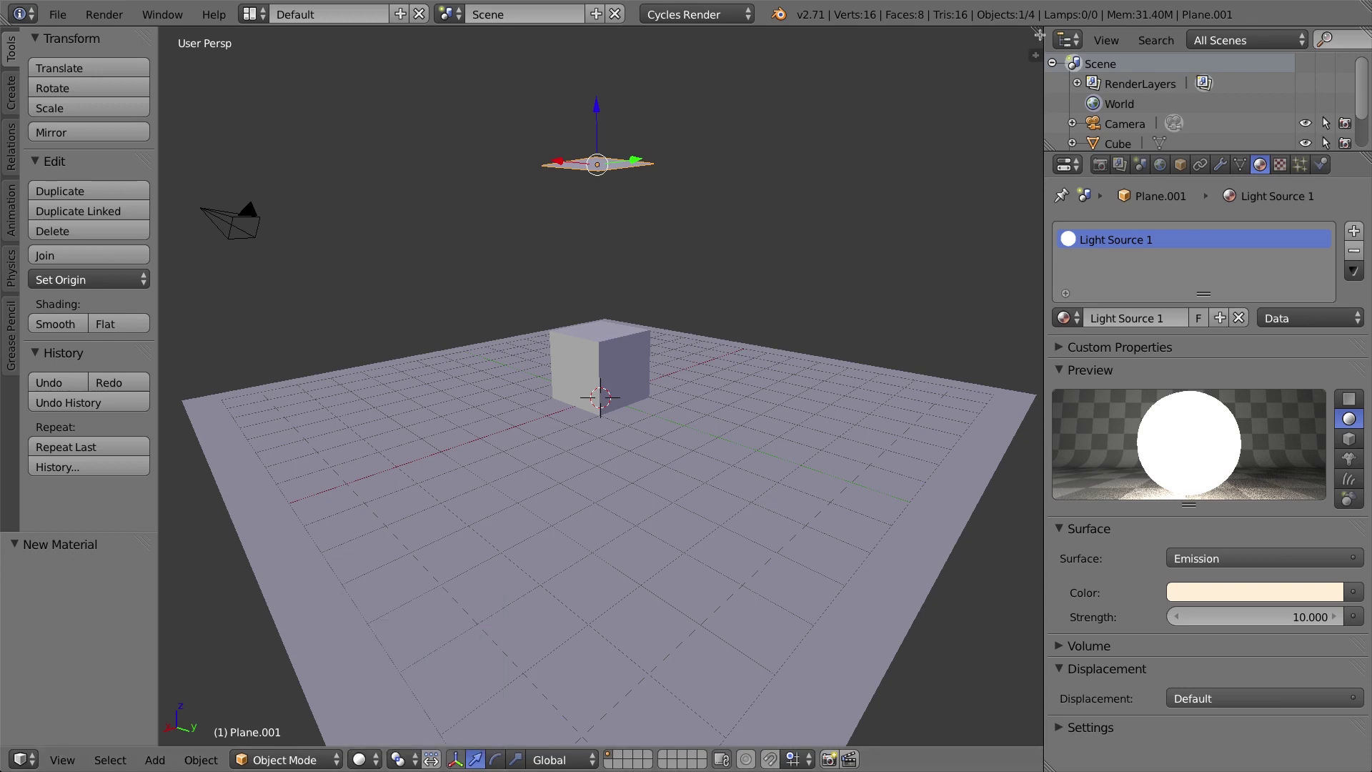
{"action": "left_click_drag", "start_coordinate": [1041, 30], "coordinate": [1025, 402]}
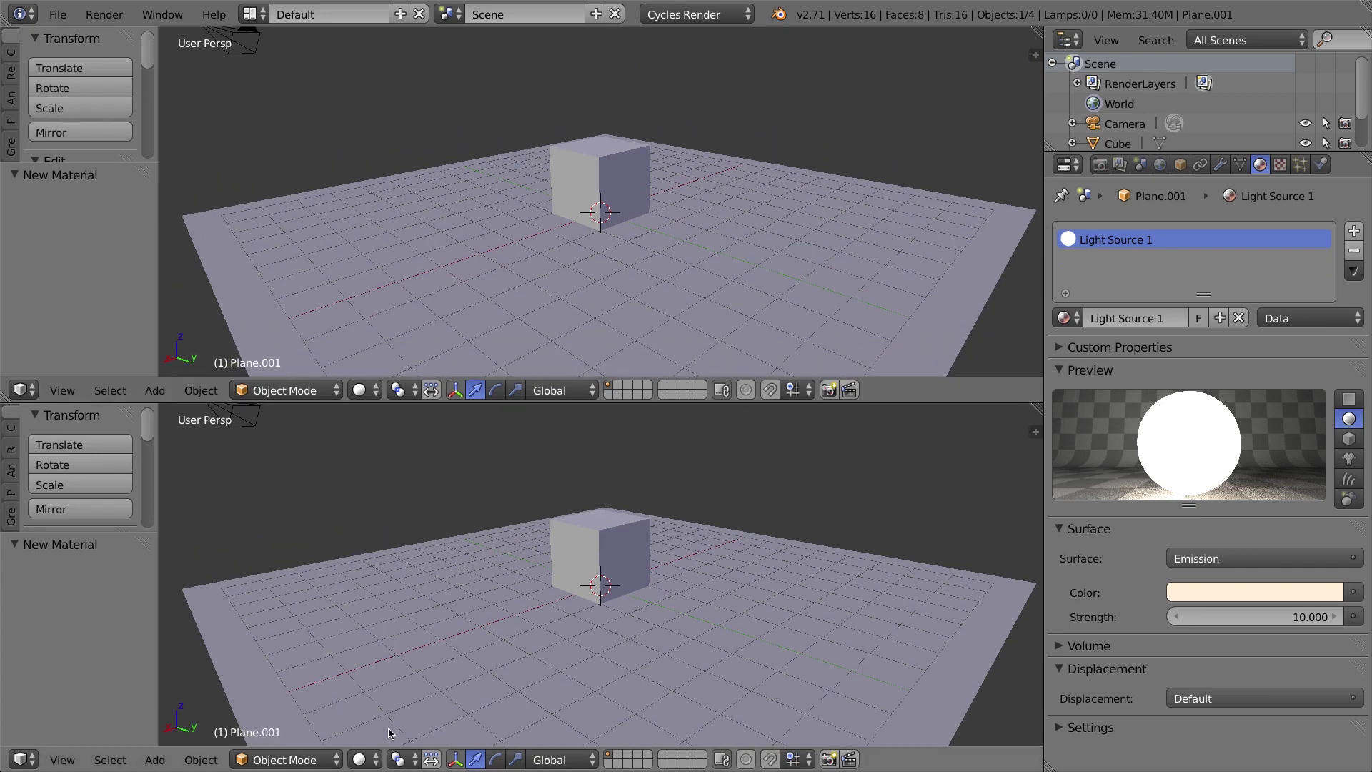
{"action": "left_click", "coordinate": [364, 761]}
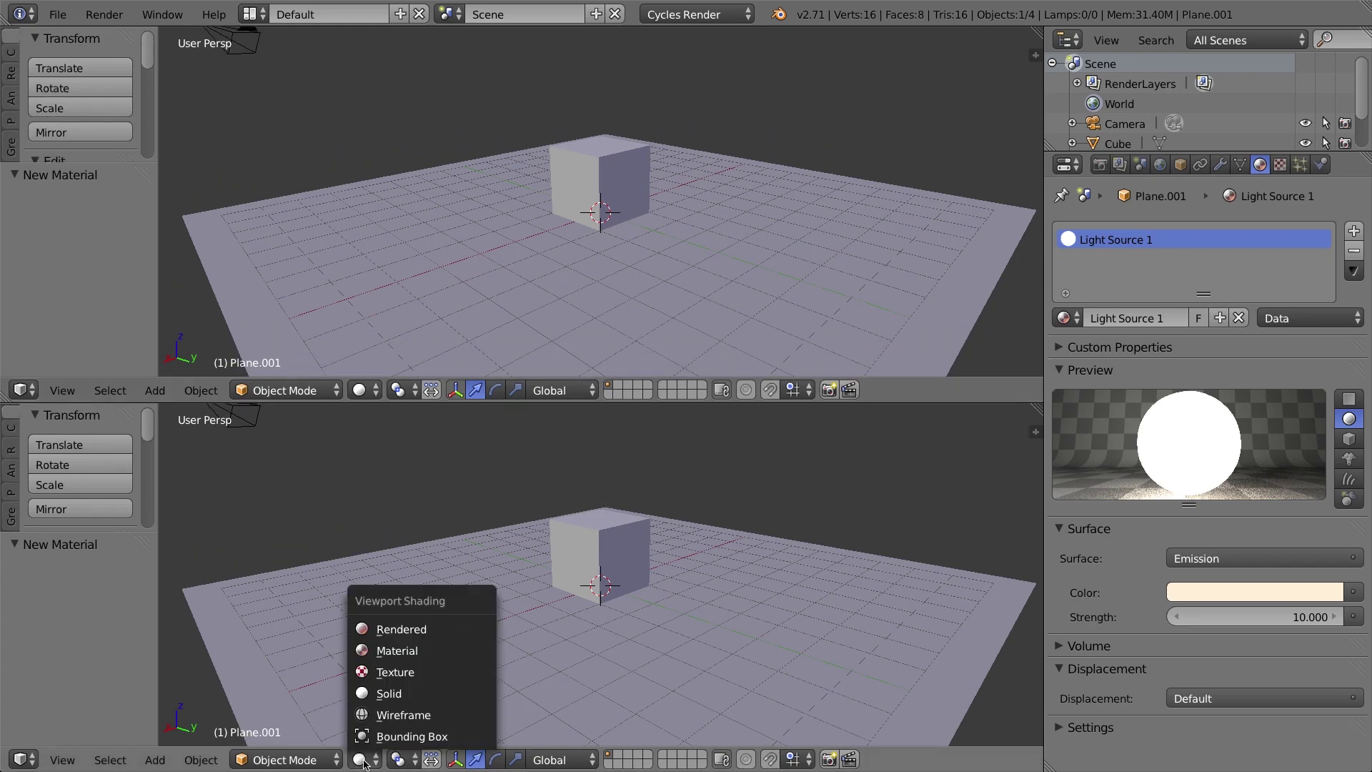
{"action": "left_click", "coordinate": [416, 630]}
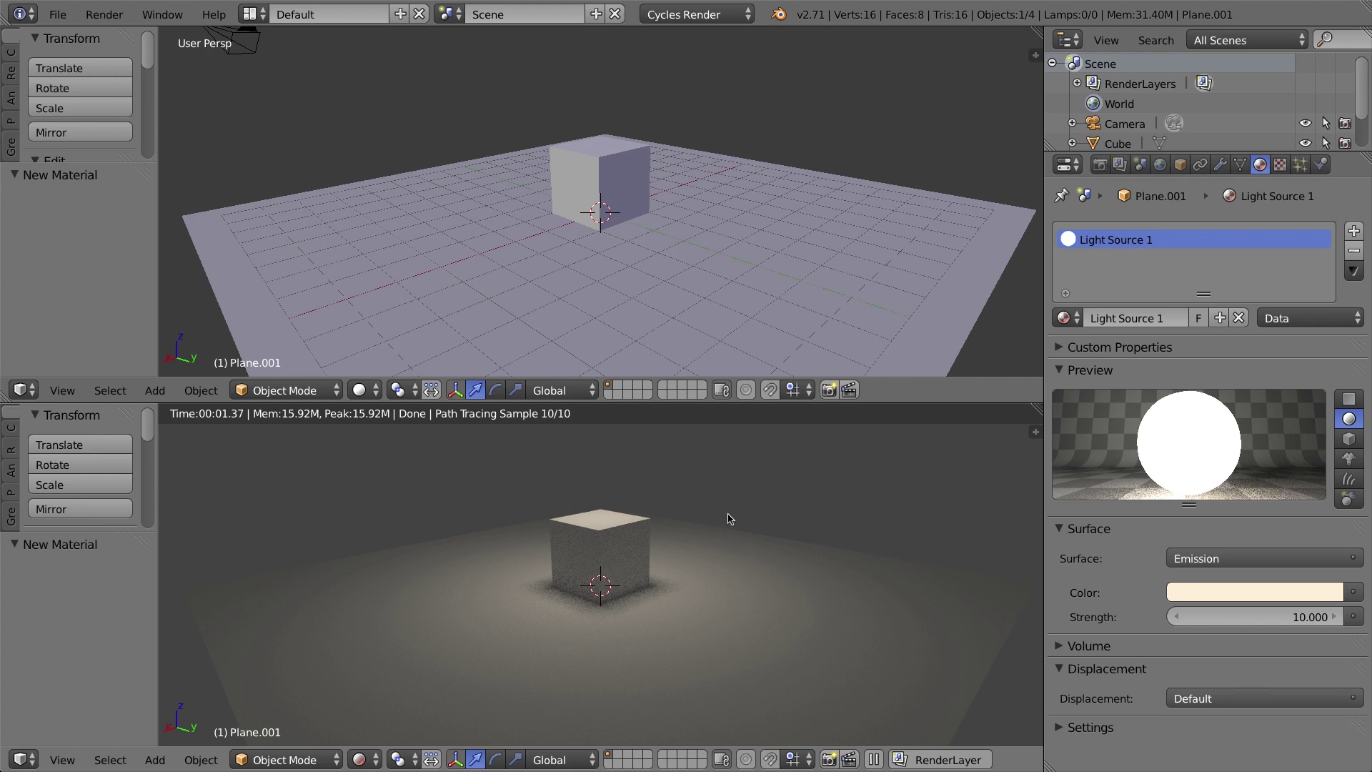
{"action": "middle_click_drag", "start_coordinate": [702, 522], "coordinate": [597, 512]}
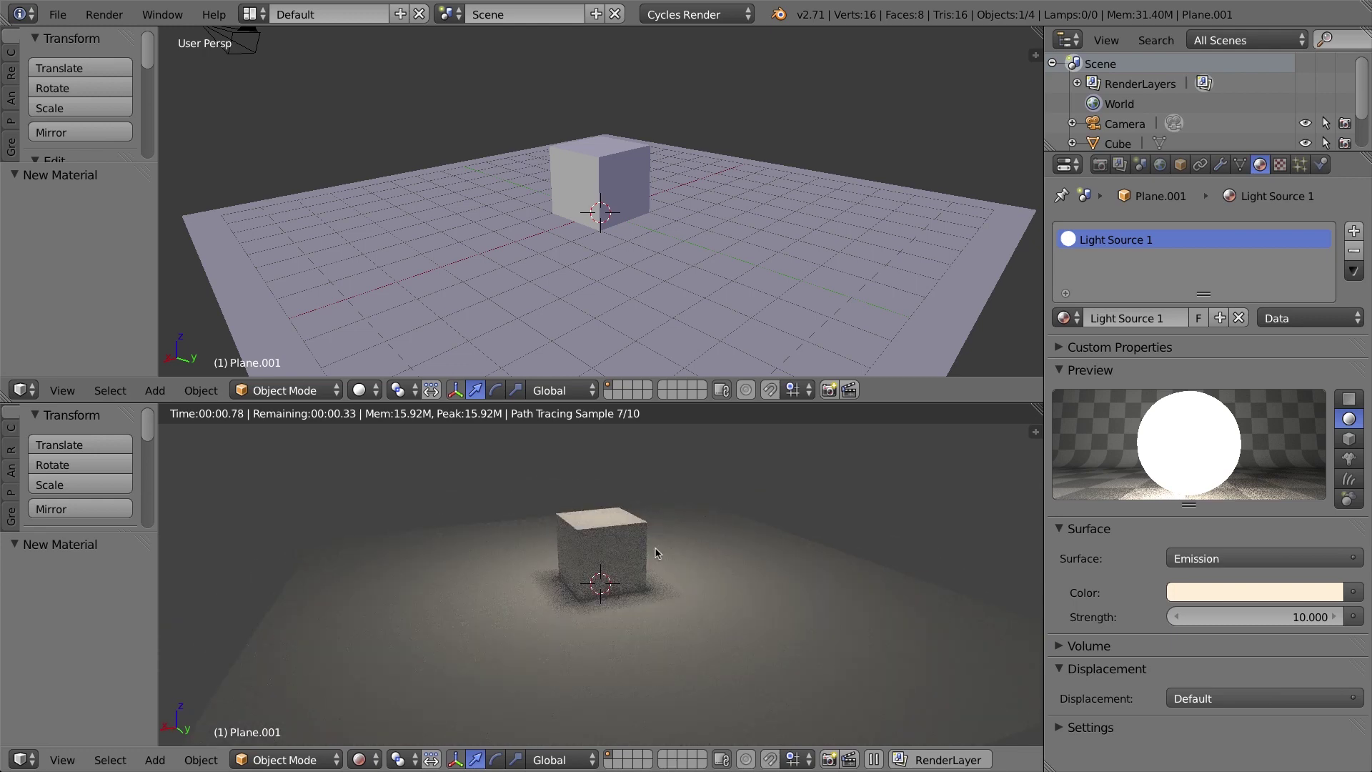
{"action": "middle_click_drag", "start_coordinate": [704, 521], "coordinate": [648, 583]}
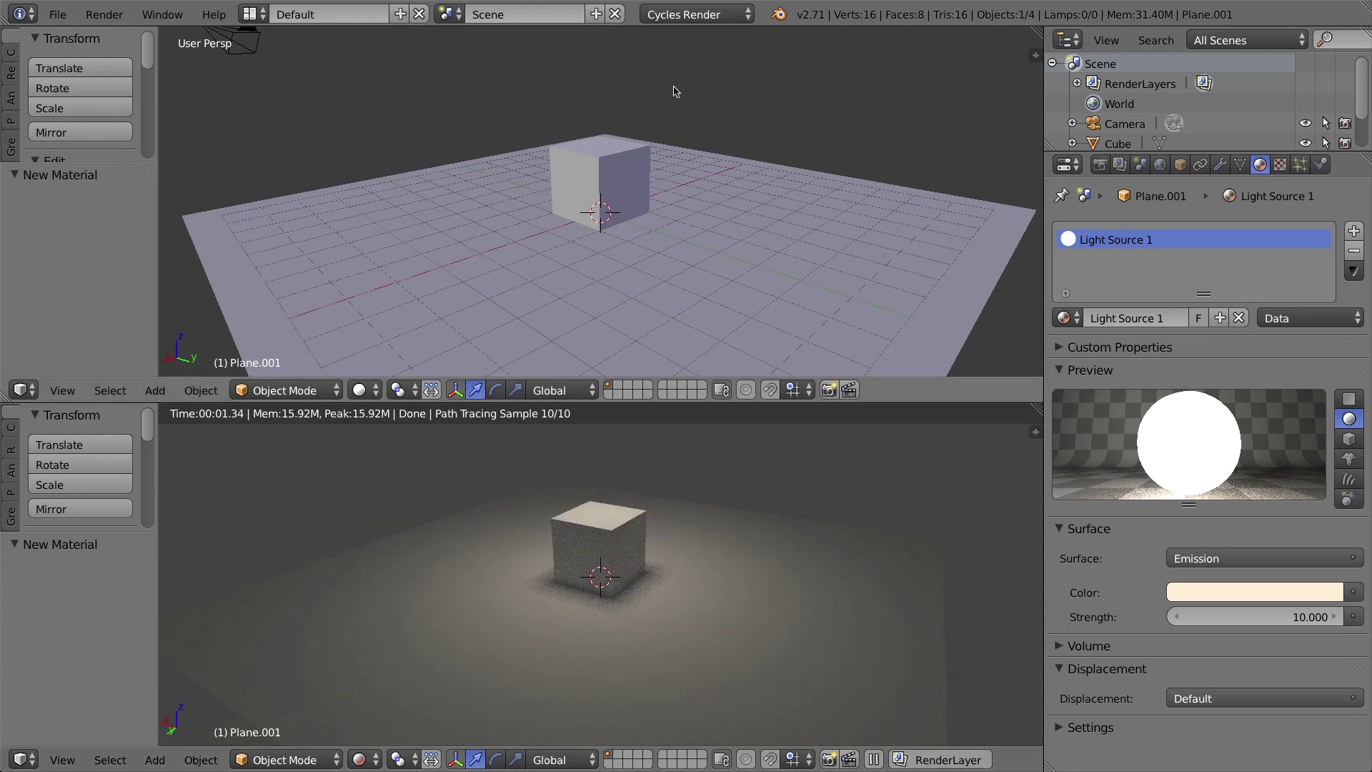
- Scale the overhead light plane up uniformly by a factor of about 3.26
{"action": "scroll", "coordinate": [688, 96], "scroll_direction": "down", "scroll_amount": 3}
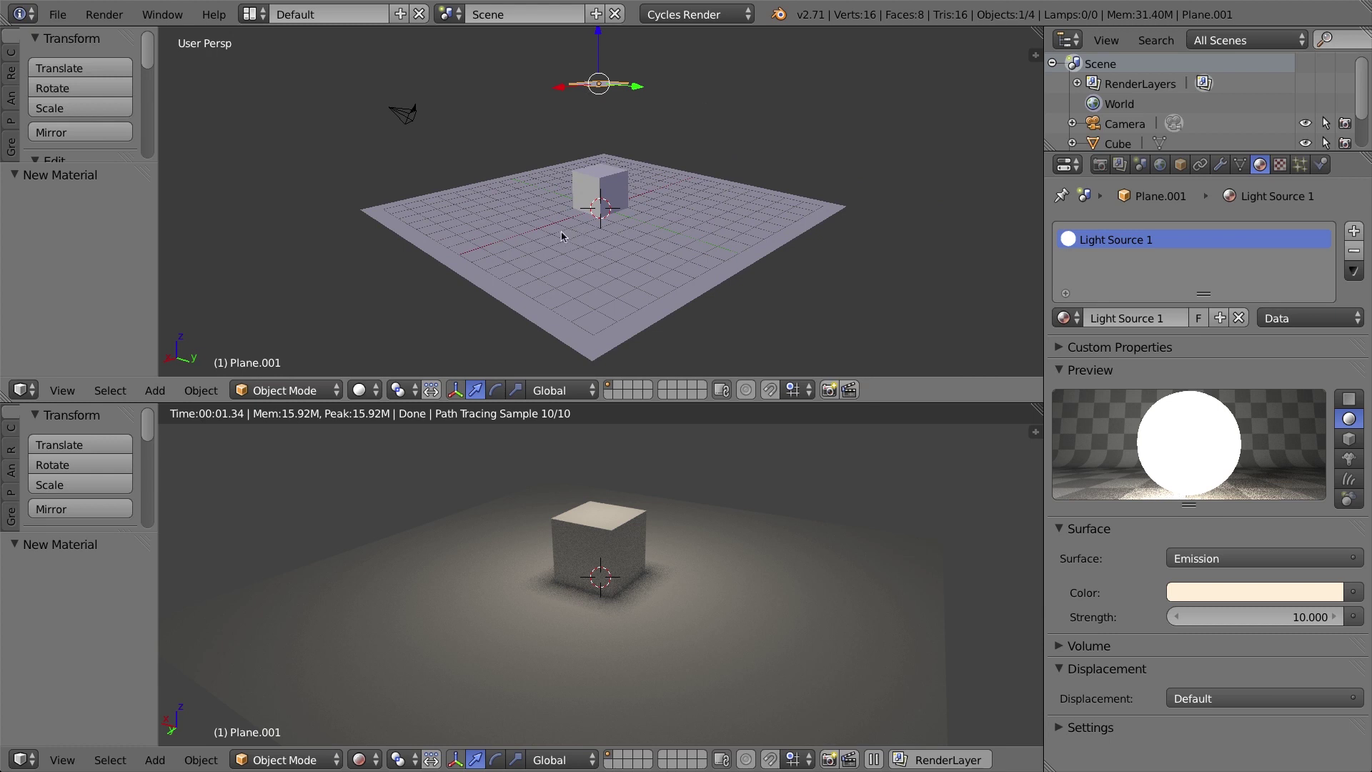
{"action": "middle_click_drag", "start_coordinate": [561, 235], "coordinate": [627, 155]}
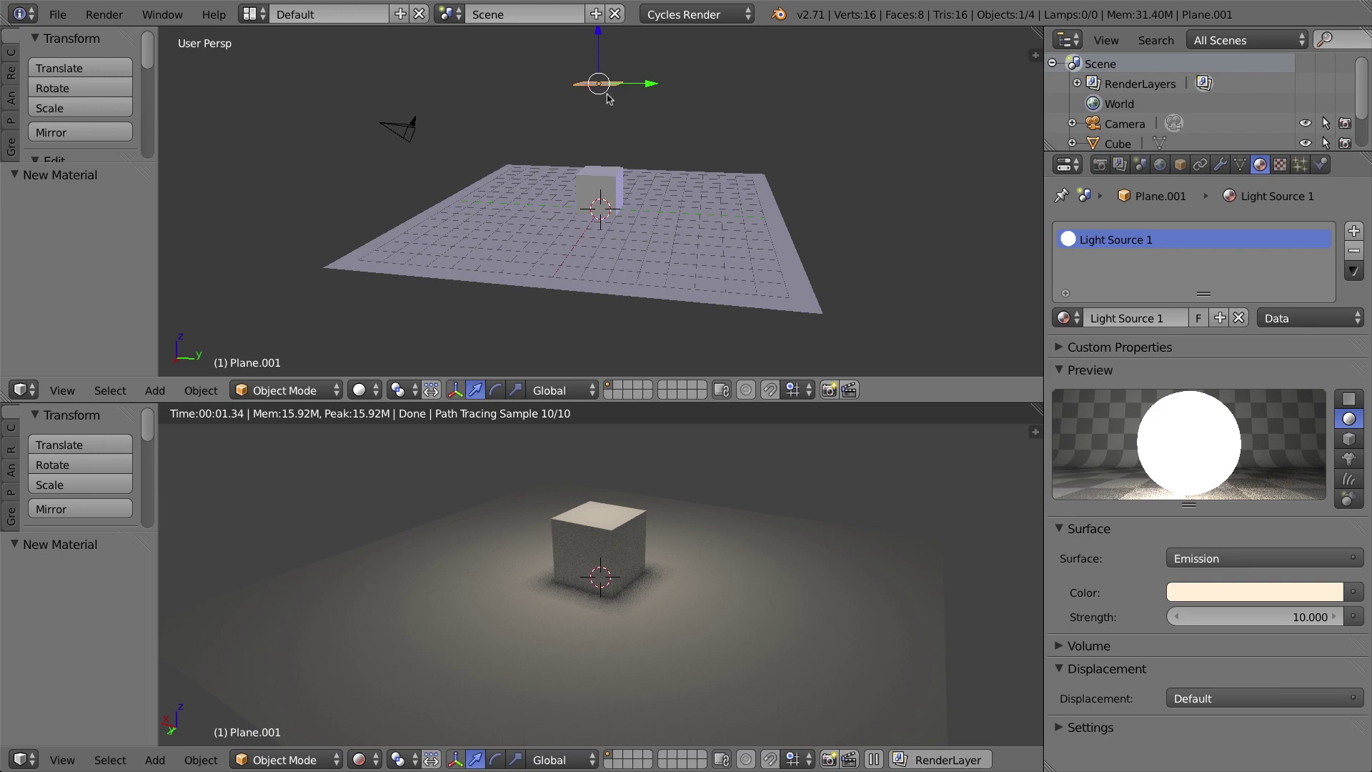
{"action": "key", "text": "s"}
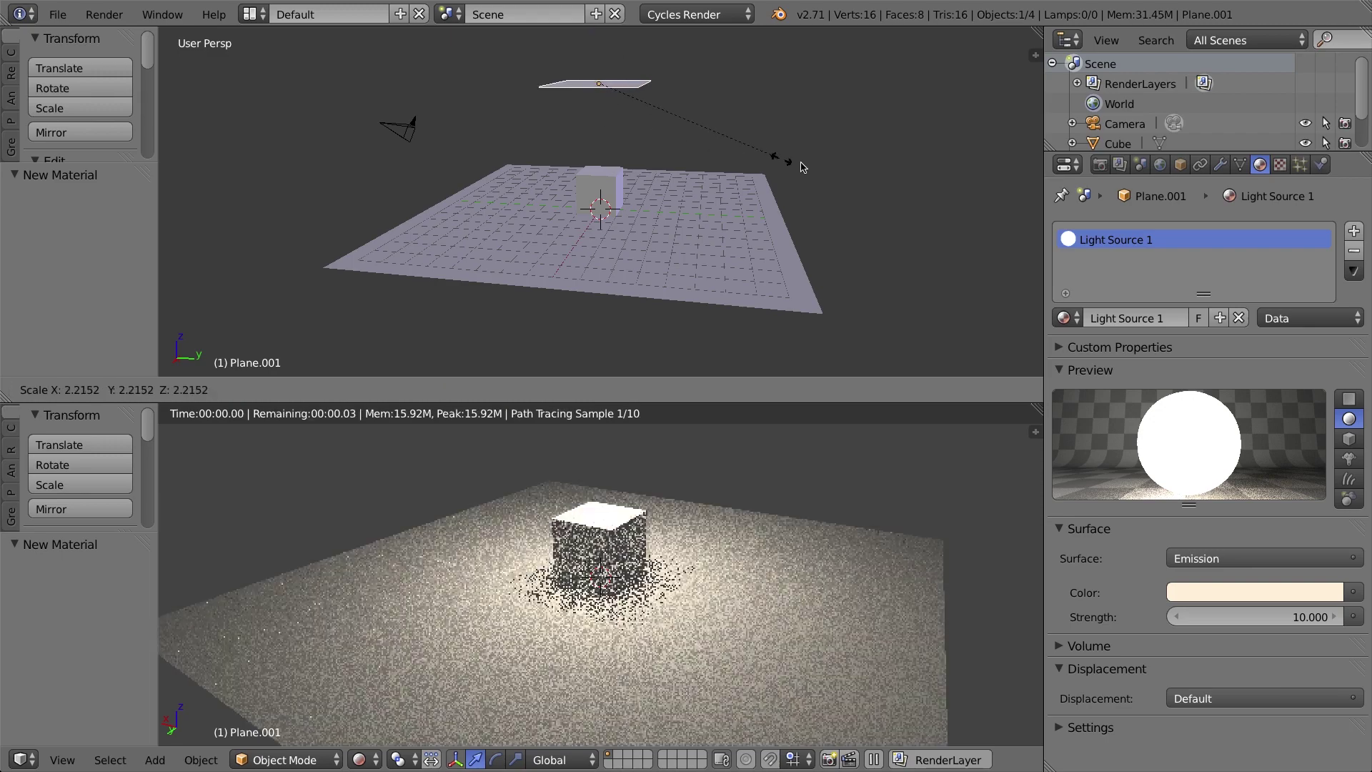
{"action": "left_click", "coordinate": [874, 179]}
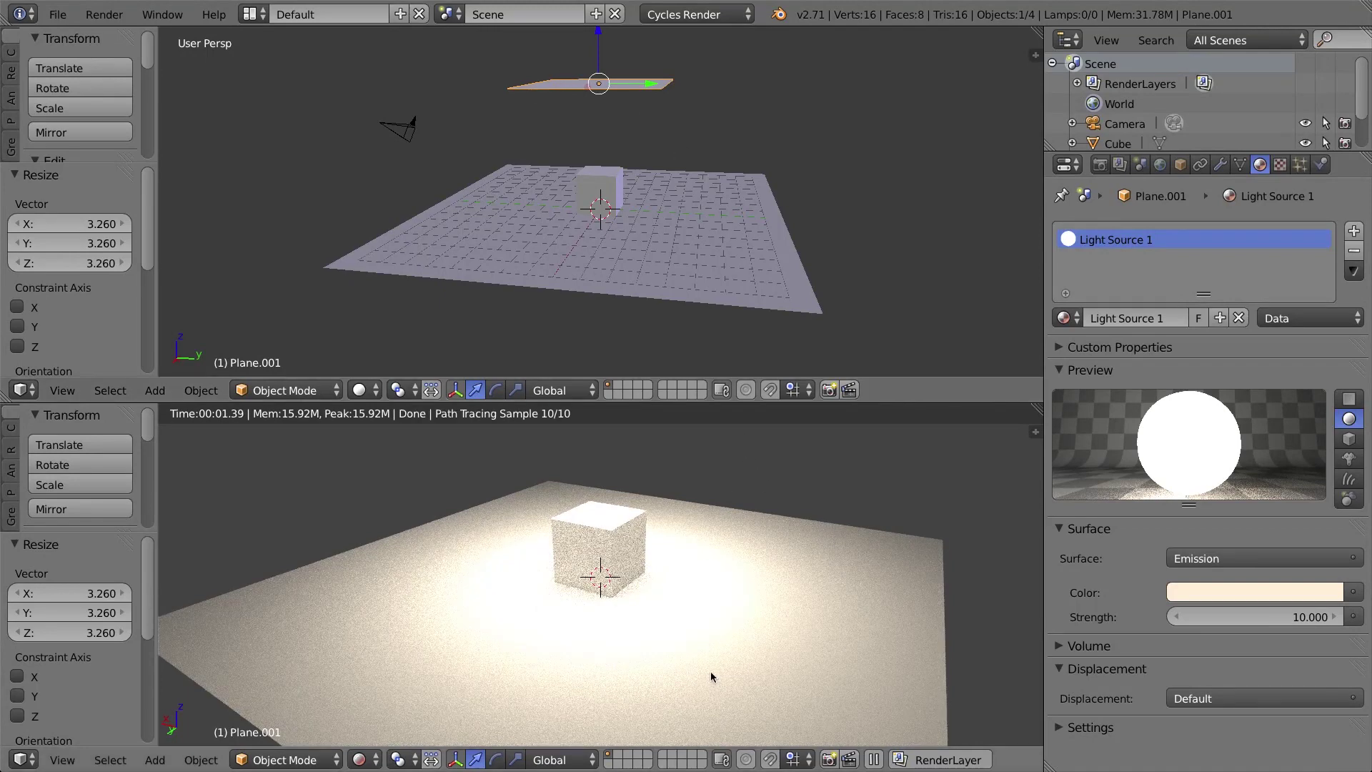
{"action": "left_click", "coordinate": [1101, 165]}
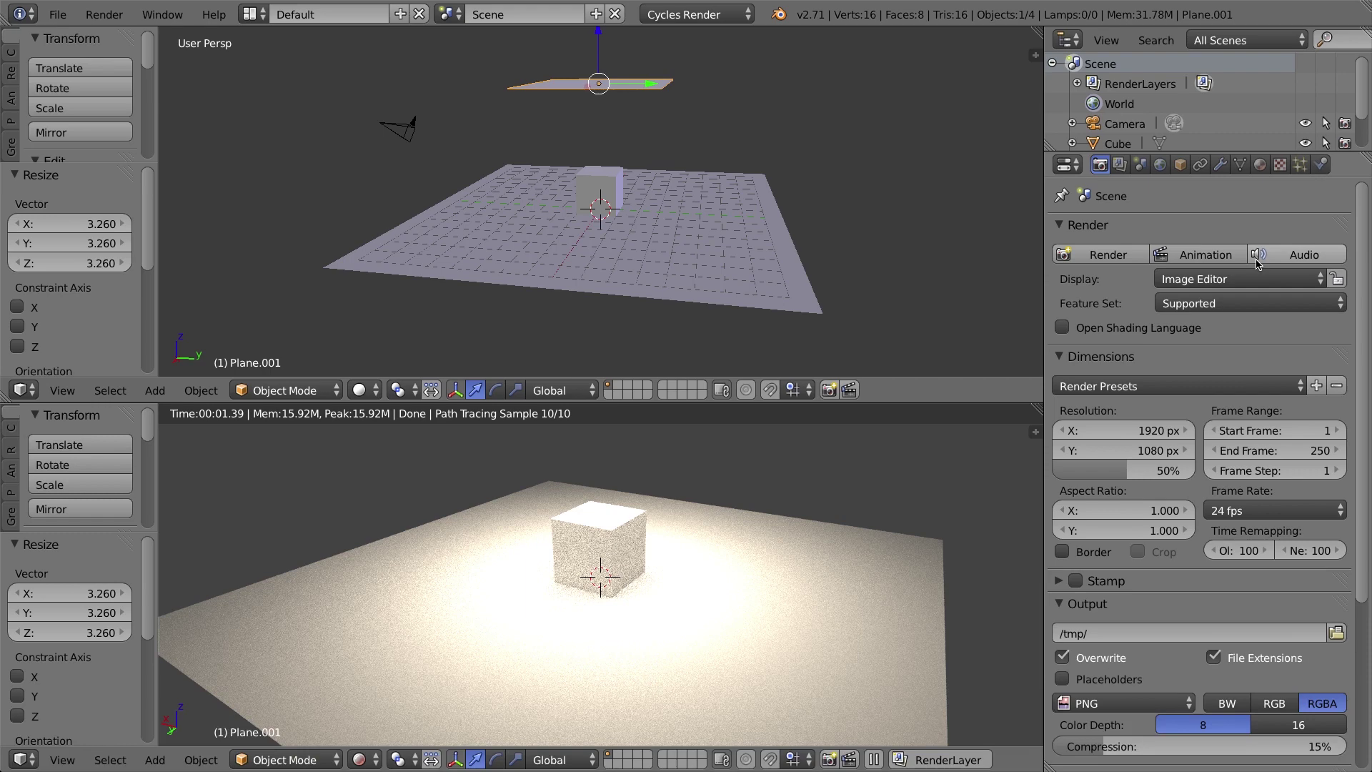
{"action": "left_click", "coordinate": [1268, 164]}
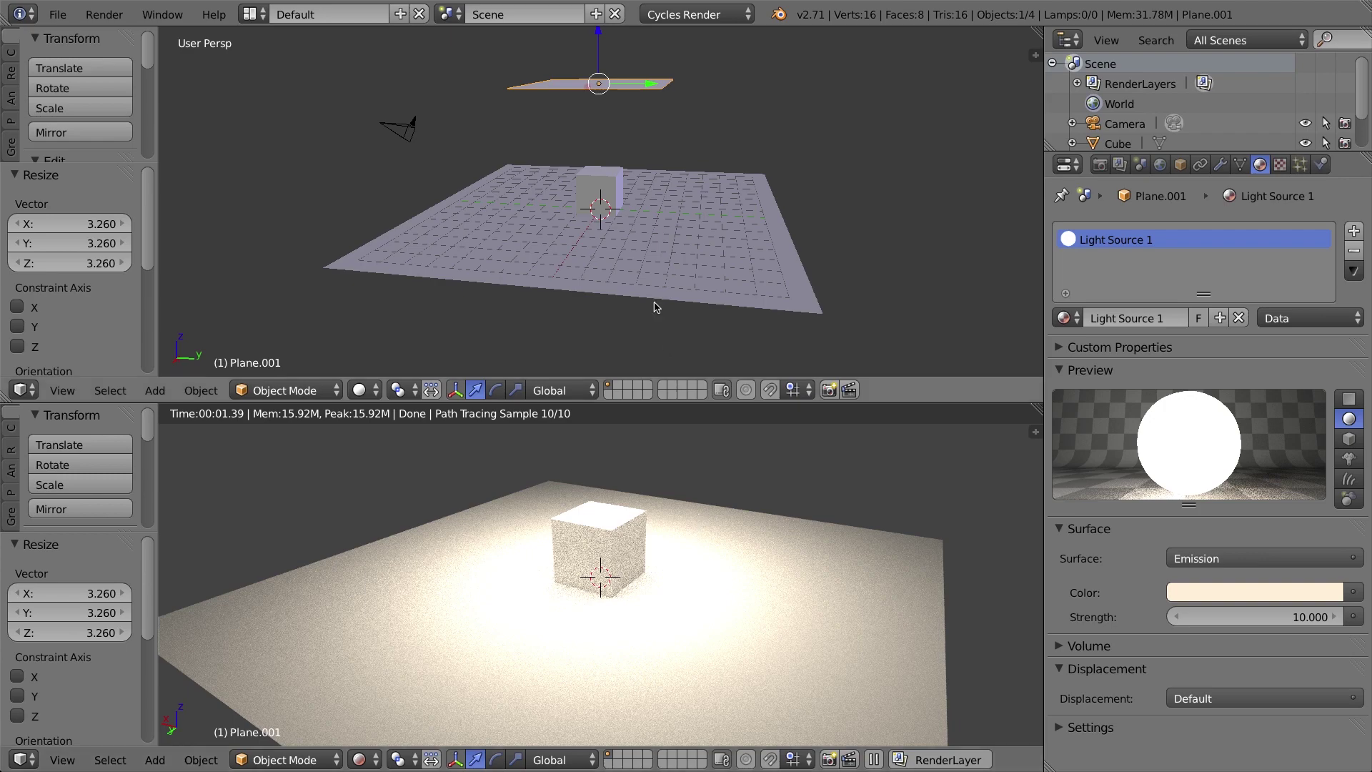
- Switch the upper viewport to front orthographic view and scale the light plane by a factor of about 0.657
{"action": "middle_click_drag", "start_coordinate": [630, 198], "coordinate": [646, 205]}
{"action": "key", "text": "KP_1"}
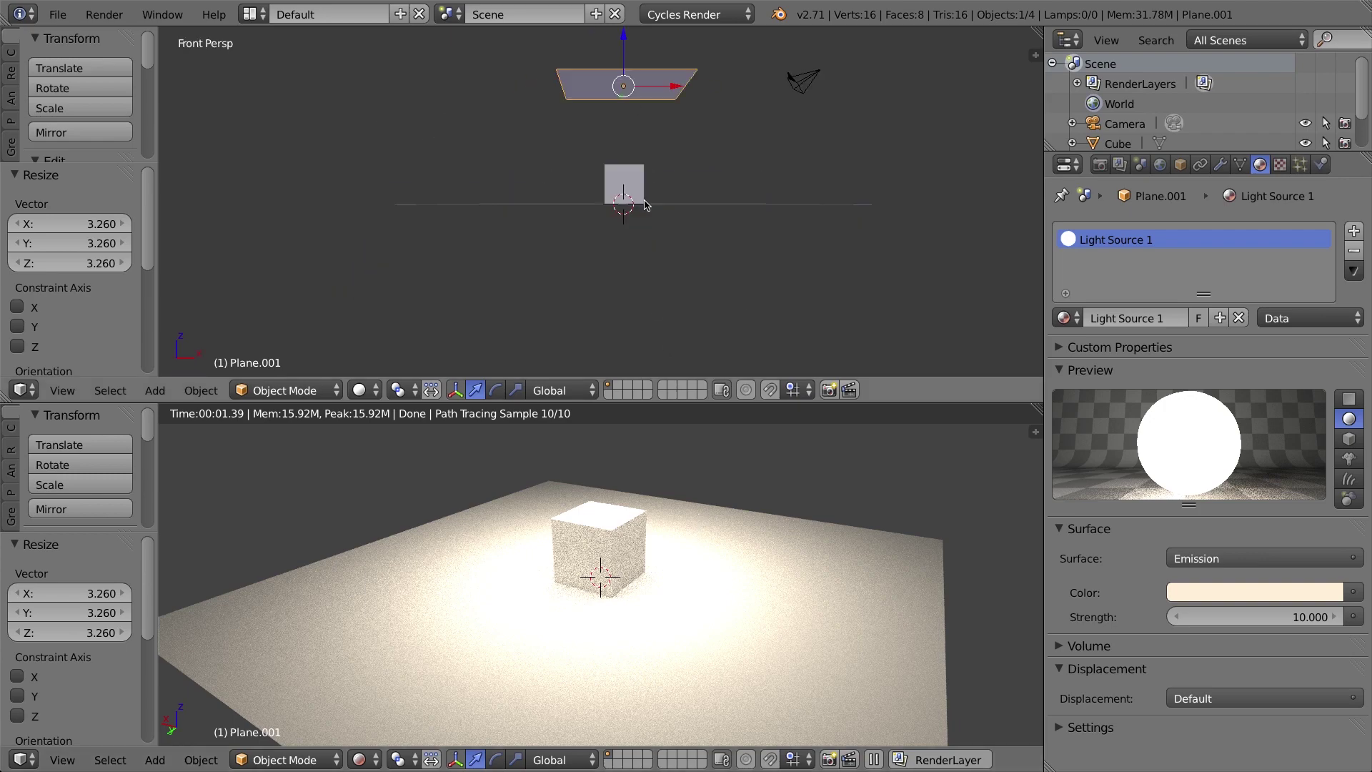
{"action": "key", "text": "KP_5"}
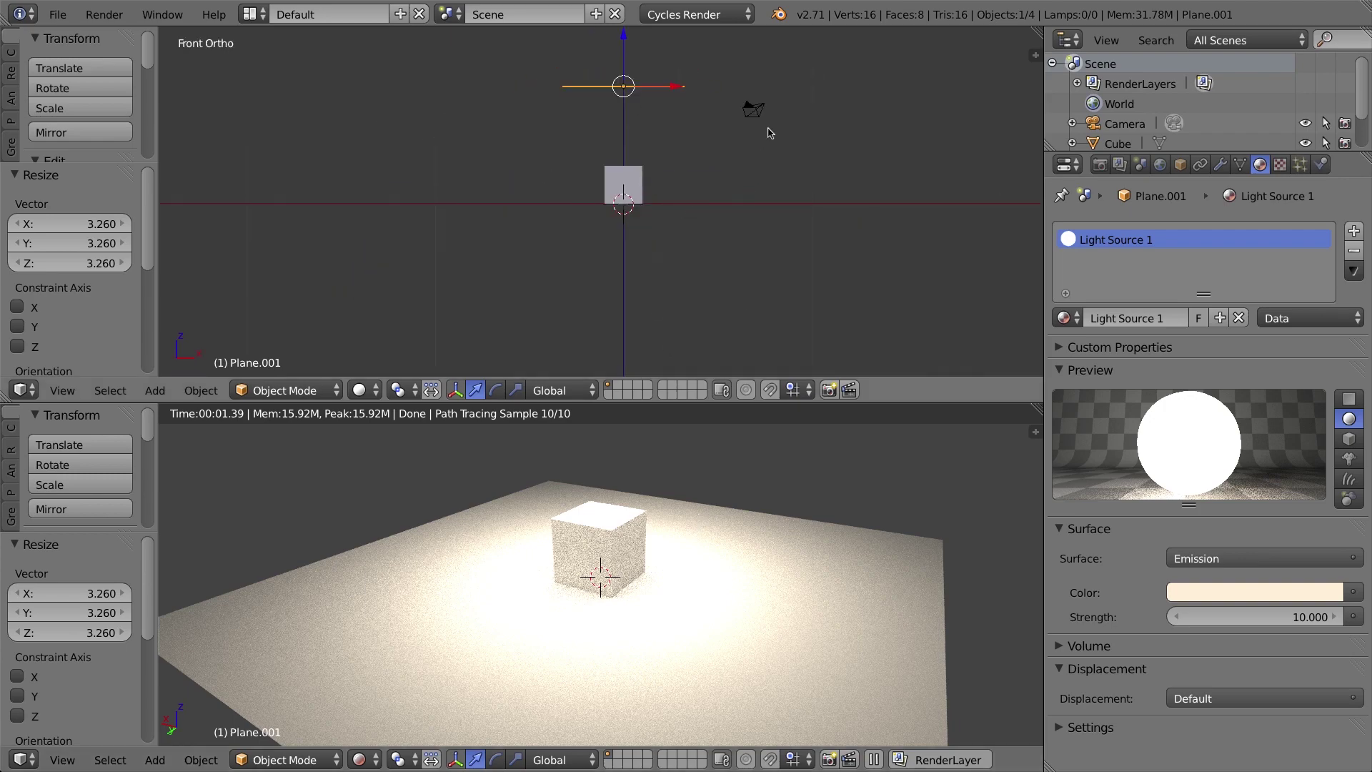
{"action": "key", "text": "s"}
{"action": "left_click", "coordinate": [704, 178]}
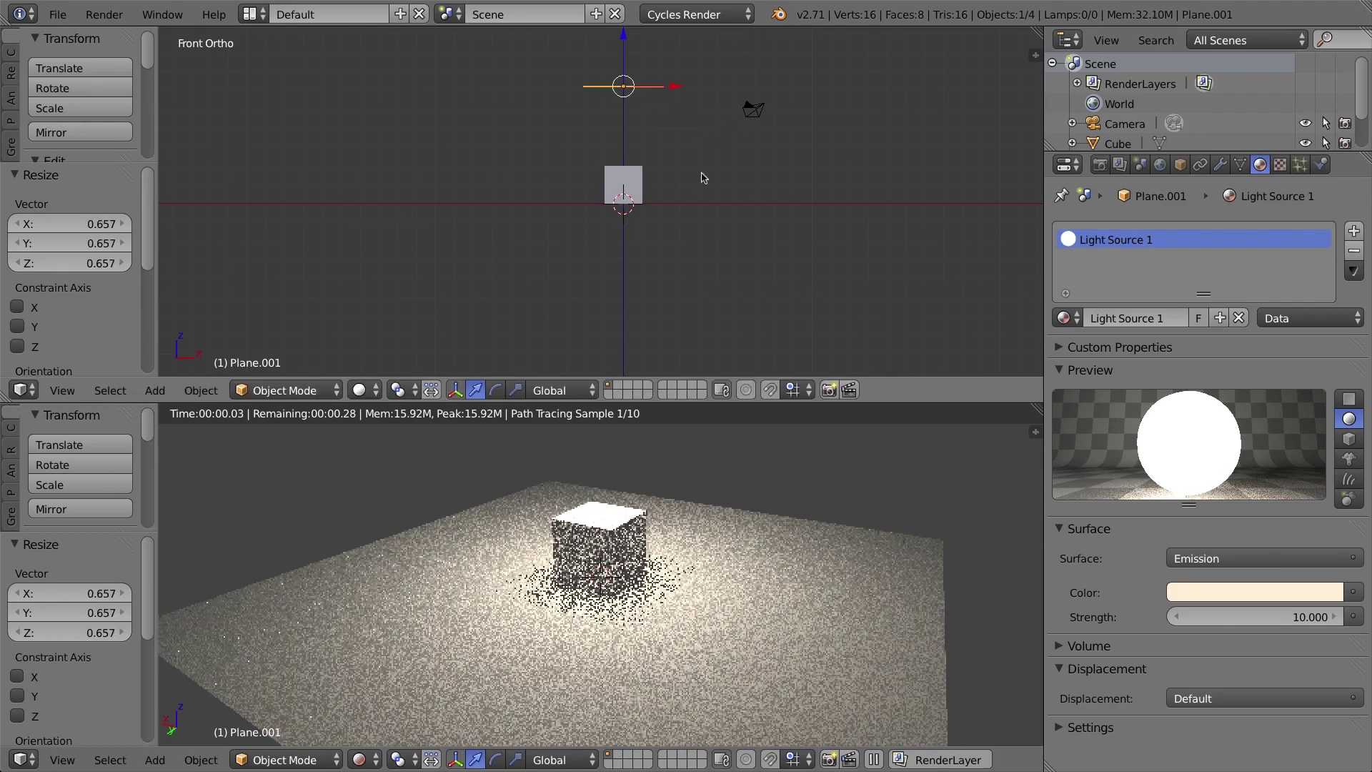
- Rotate the light plane about -33.09° in the front view and move it about -8.16 along X and 1.974 along Z
{"action": "key", "text": "r"}
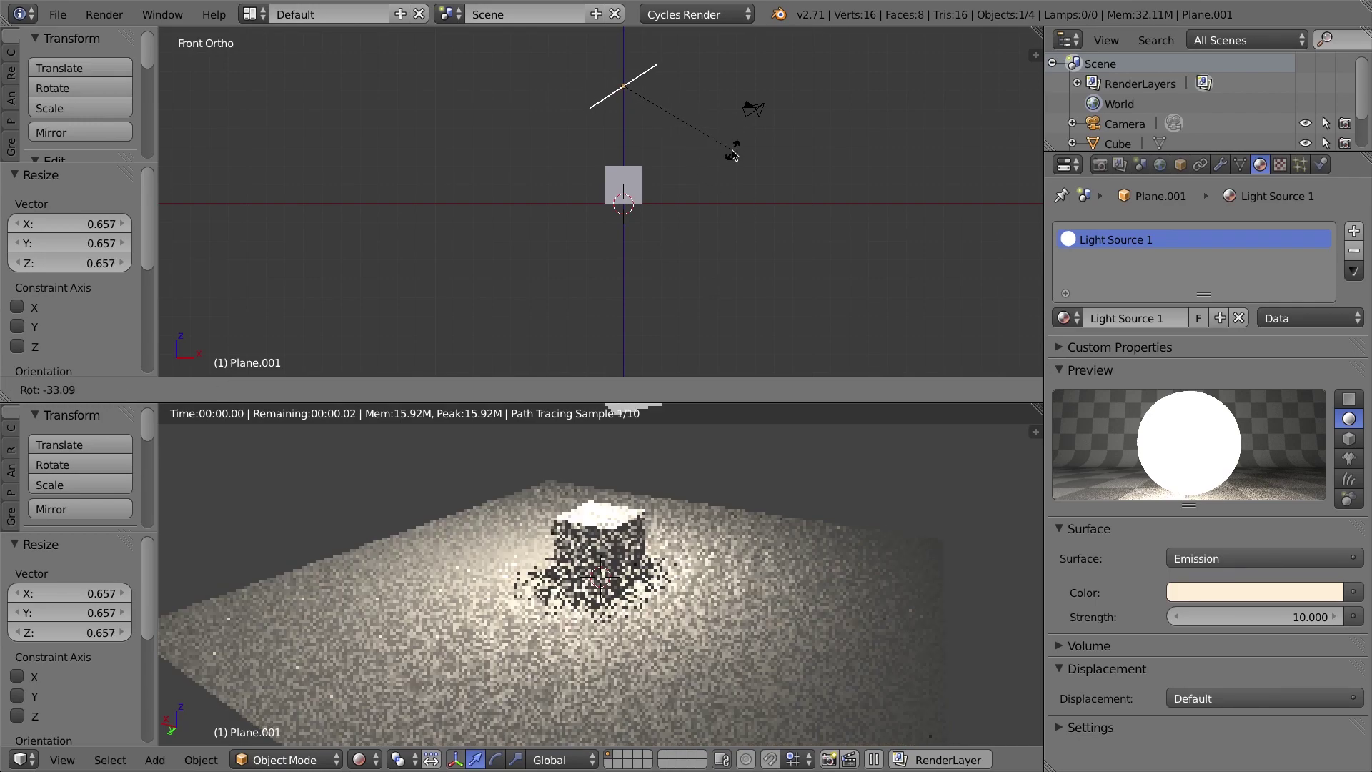
{"action": "left_click", "coordinate": [734, 155]}
{"action": "key", "text": "g"}
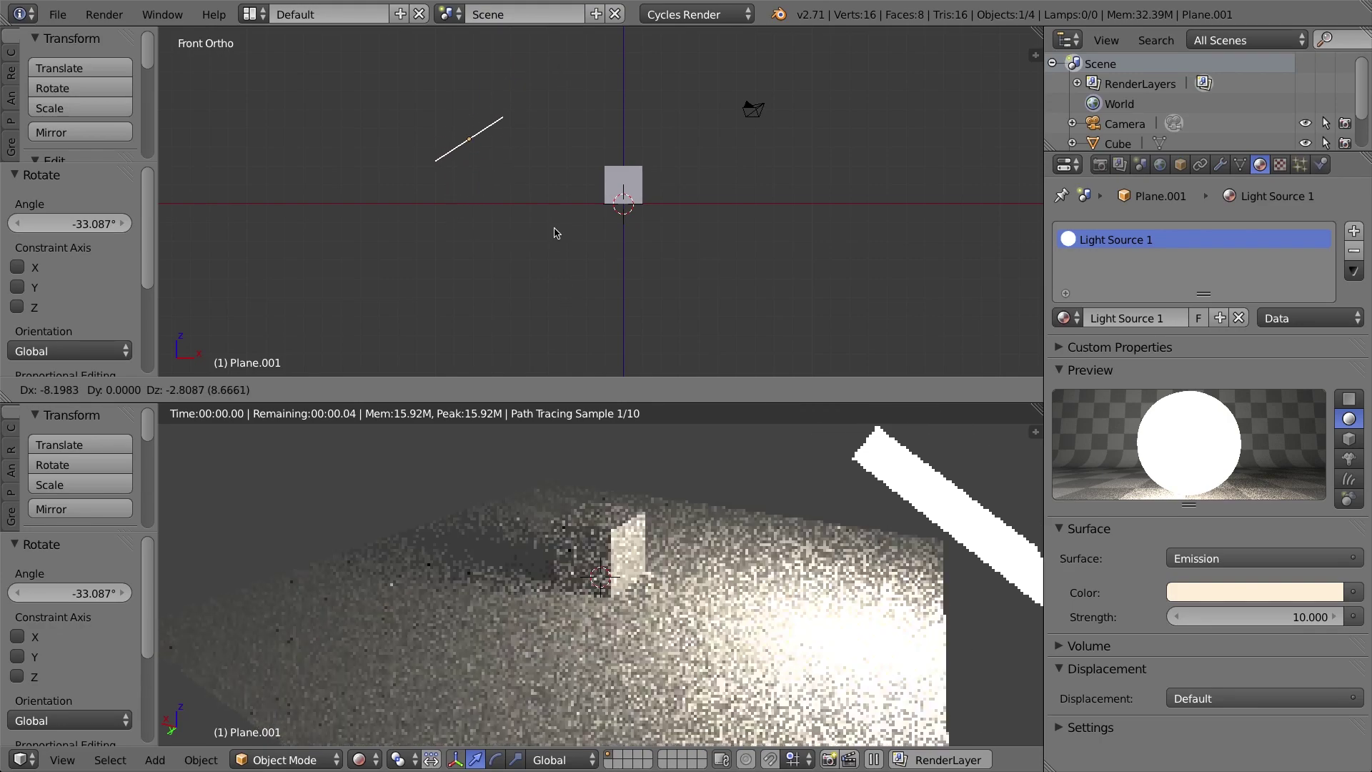
{"action": "left_click", "coordinate": [555, 150]}
{"action": "scroll", "coordinate": [564, 552], "scroll_direction": "up", "scroll_amount": 3}
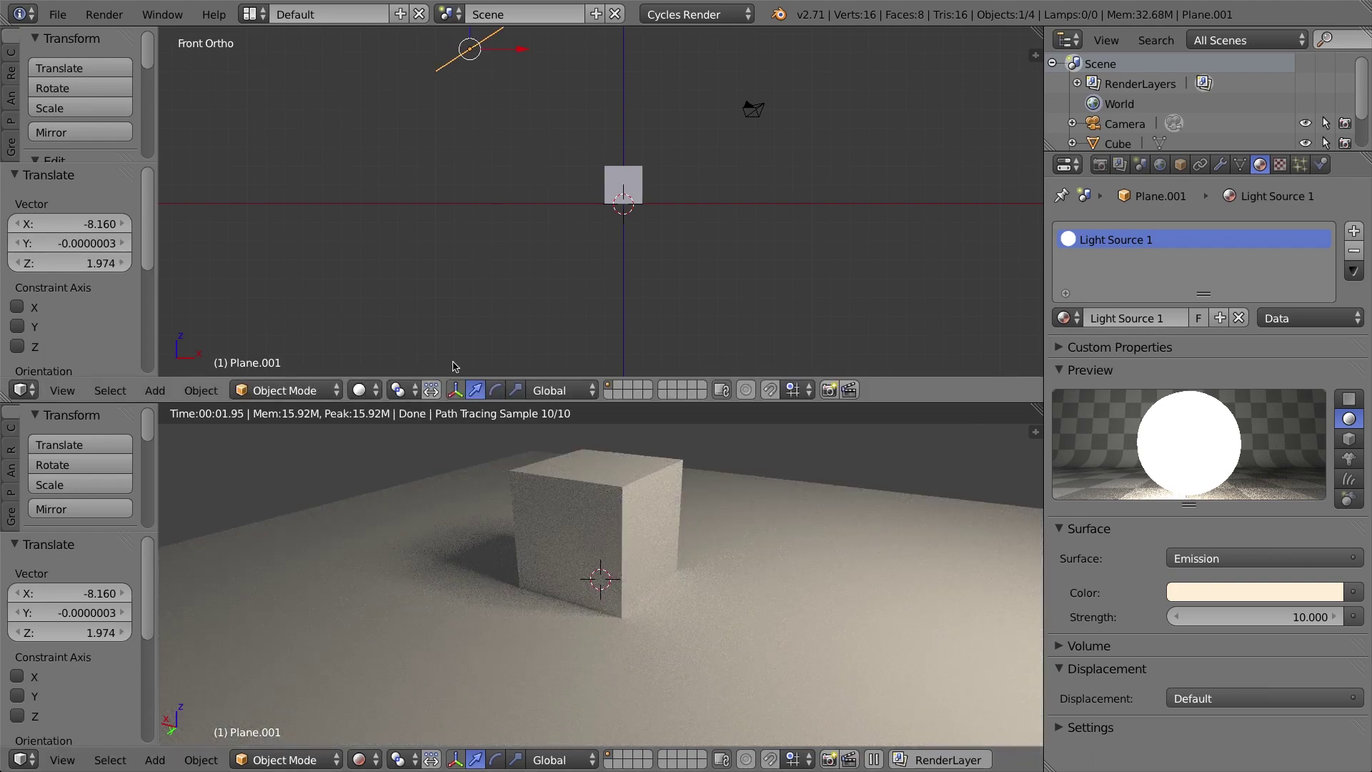
- Scale the tilted light plane up by a factor of about 2.759 and set its emission strength to 2
{"action": "middle_click_drag", "start_coordinate": [509, 120], "coordinate": [472, 139]}
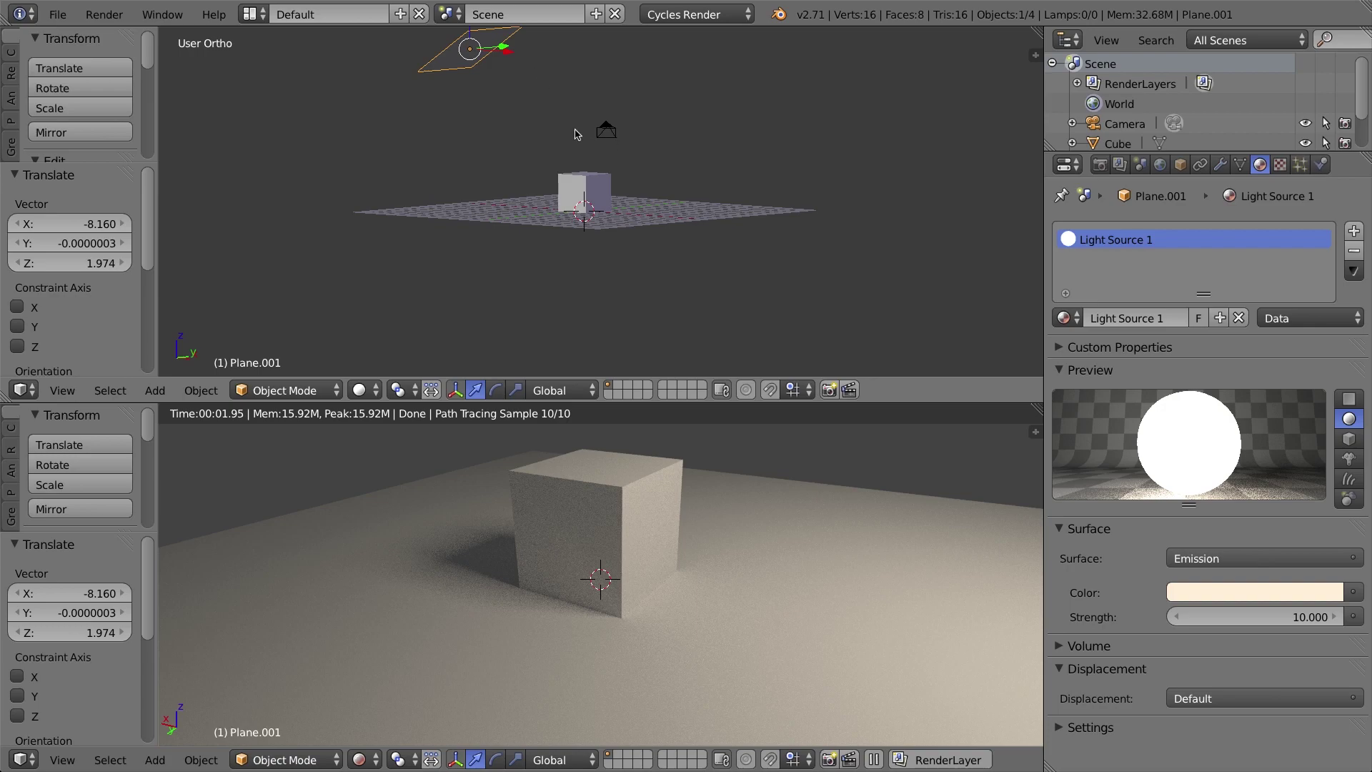
{"action": "key", "text": "s"}
{"action": "left_click", "coordinate": [804, 194]}
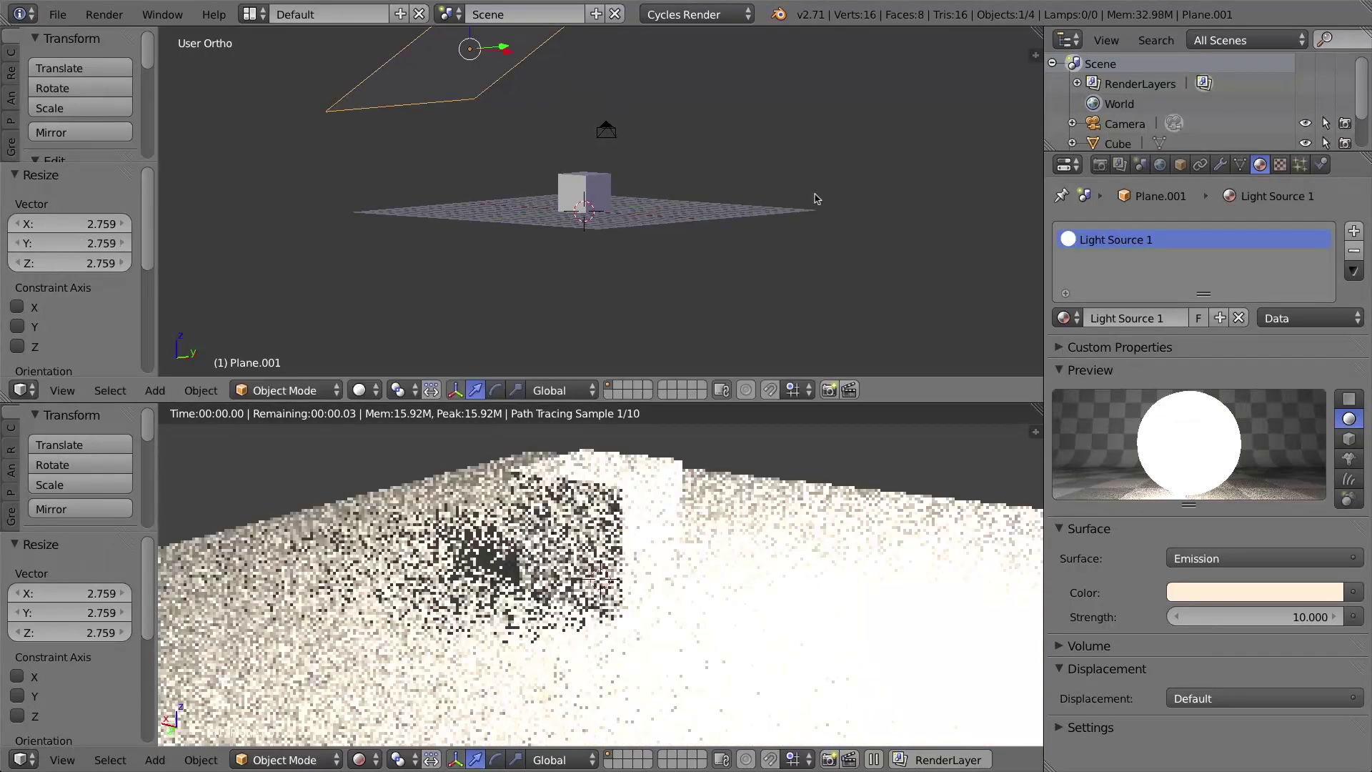
{"action": "left_click", "coordinate": [1306, 620]}
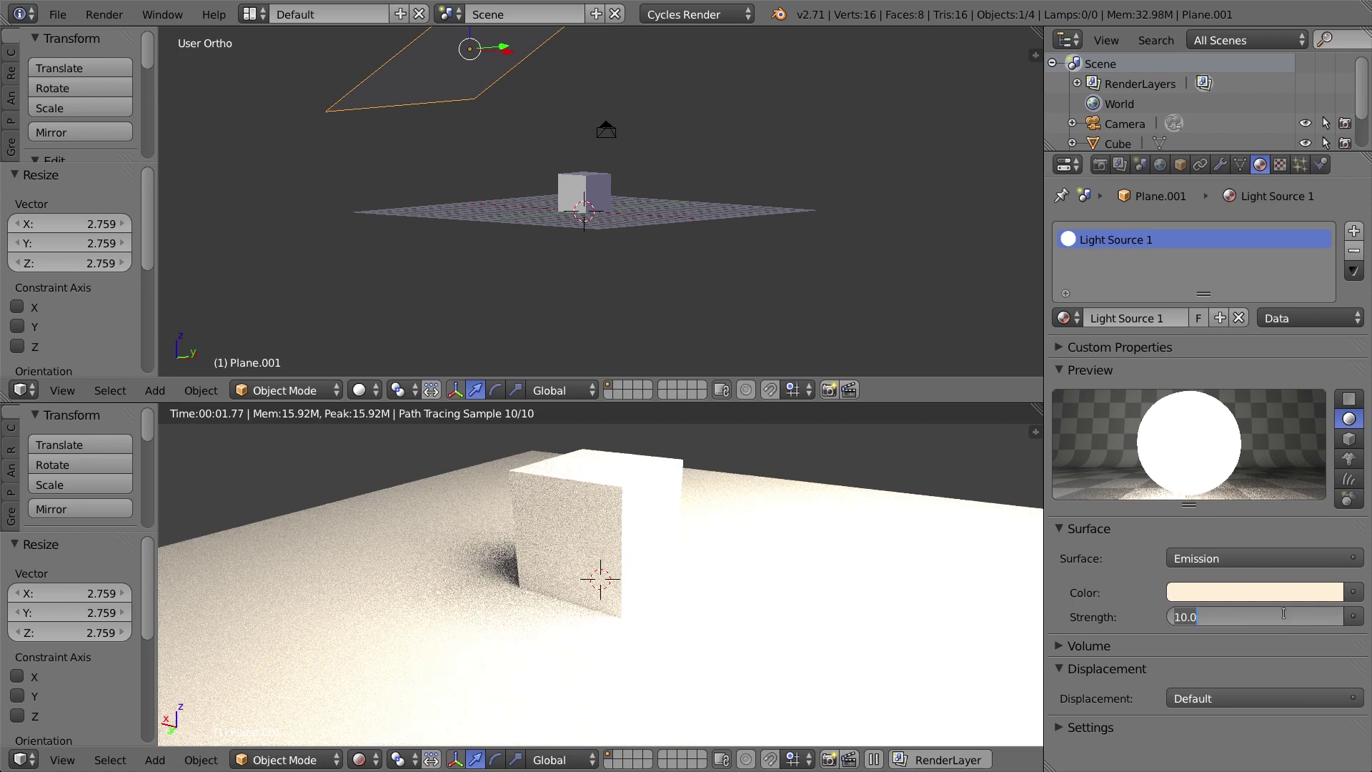
{"action": "type", "text": "2"}
{"action": "key", "text": "Return"}
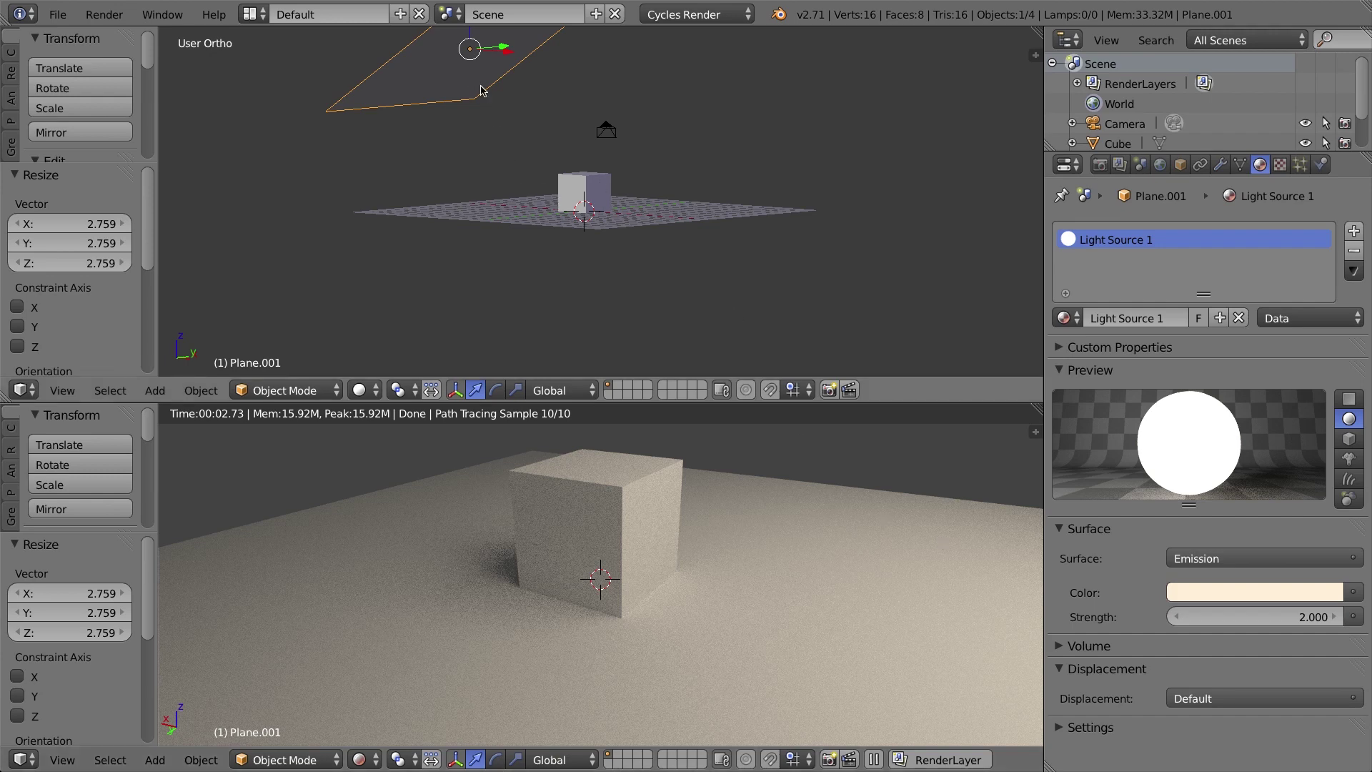
- Shrink the light plane by a factor of about 0.043 and set its emission strength to 100
{"action": "key", "text": "s"}
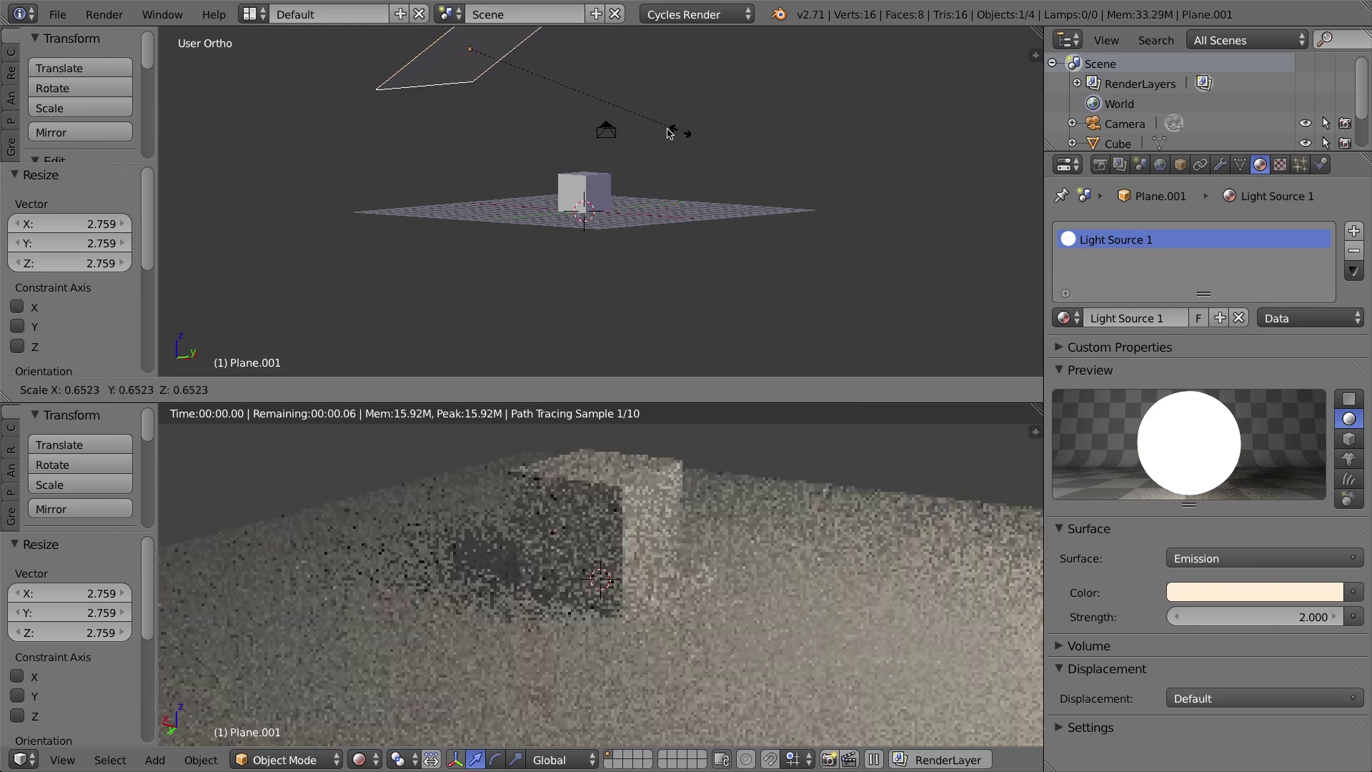
{"action": "left_click", "coordinate": [476, 61]}
{"action": "left_click", "coordinate": [1286, 616]}
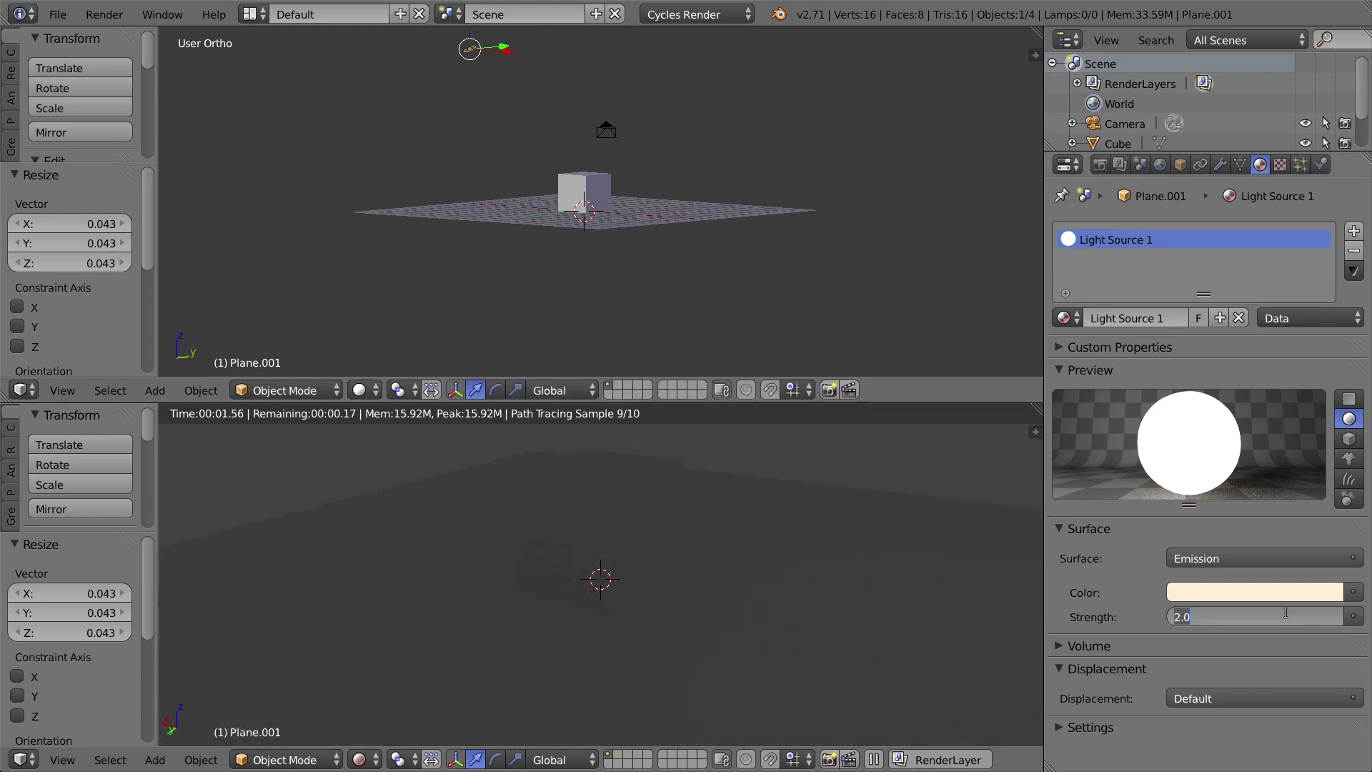
{"action": "type", "text": "100"}
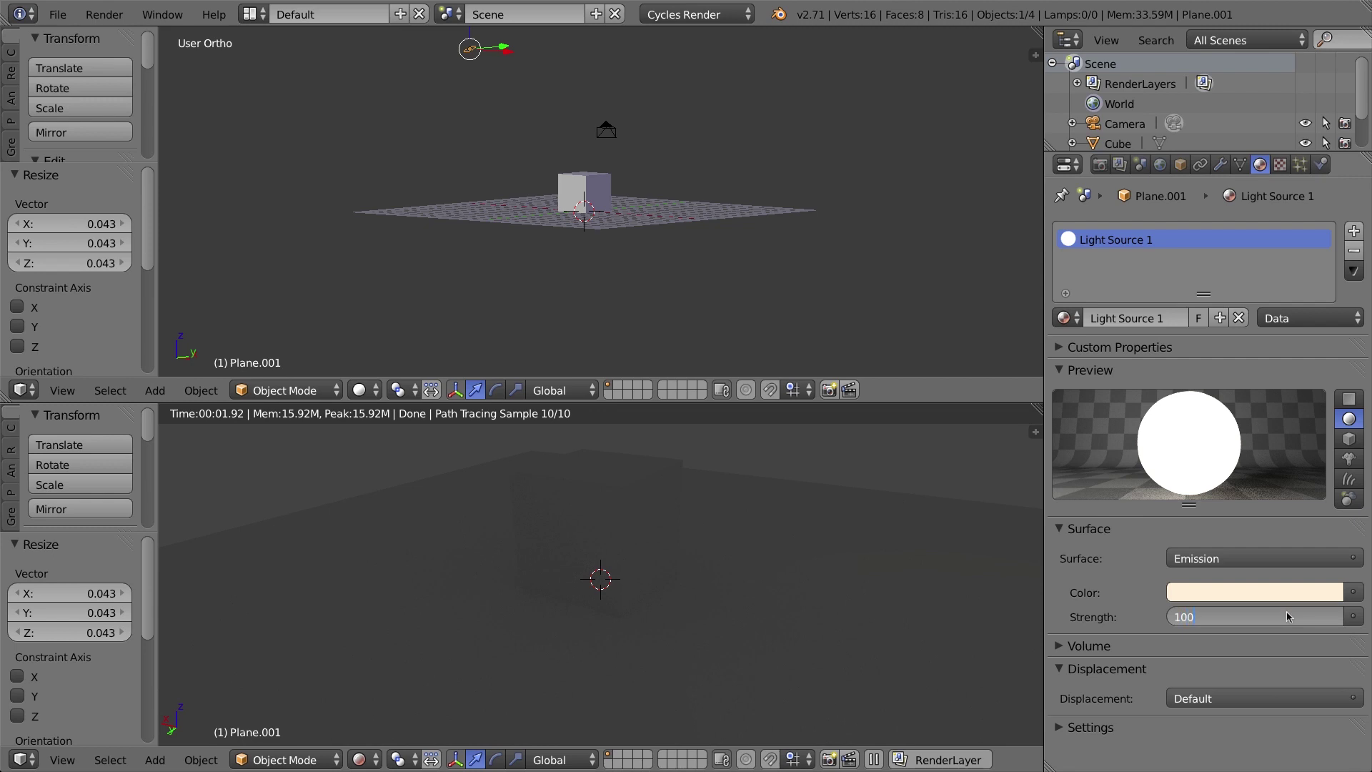
{"action": "key", "text": "Return"}
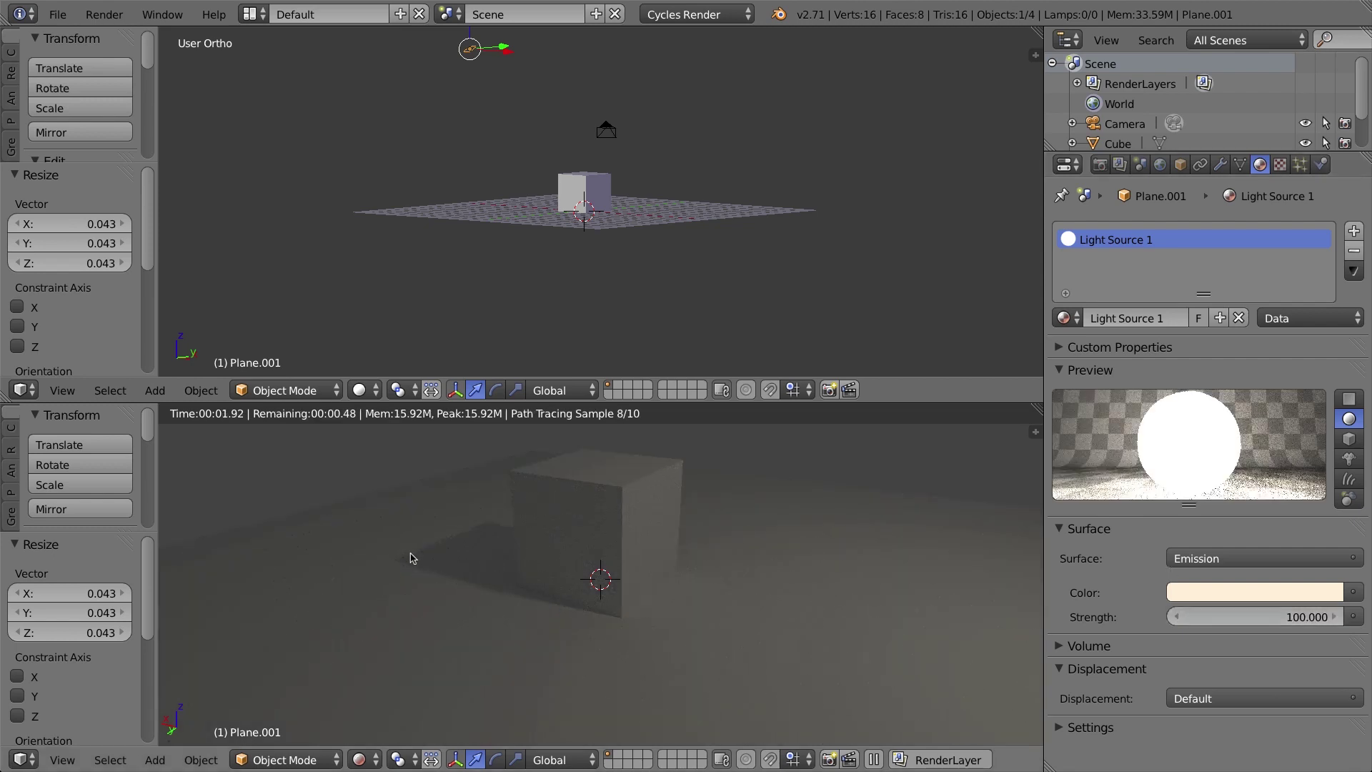
- Raise the emission strength of the tiny light plane to 200
{"action": "left_click", "coordinate": [1304, 614]}
{"action": "type", "text": "200"}
{"action": "key", "text": "Return"}
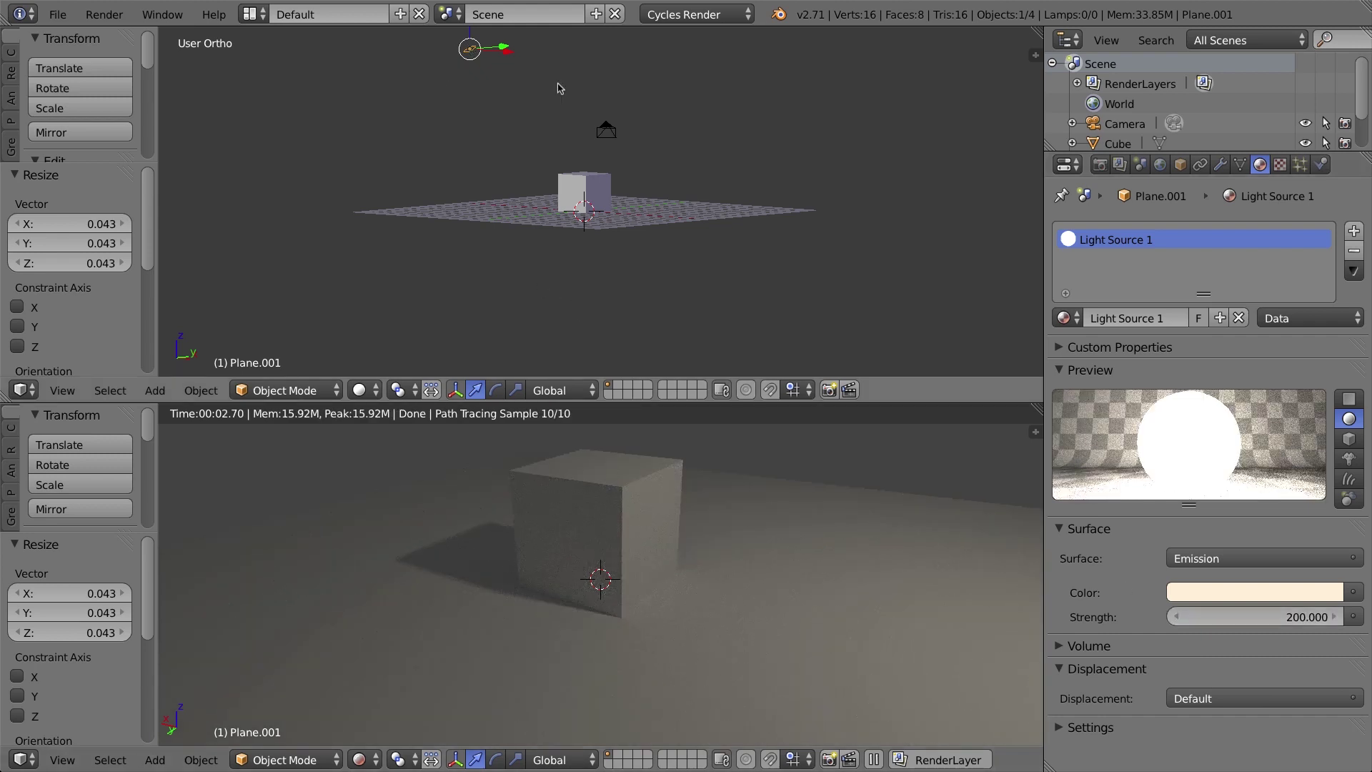
- Scale the light plane up by a factor of 4.4
{"action": "key", "text": "s"}
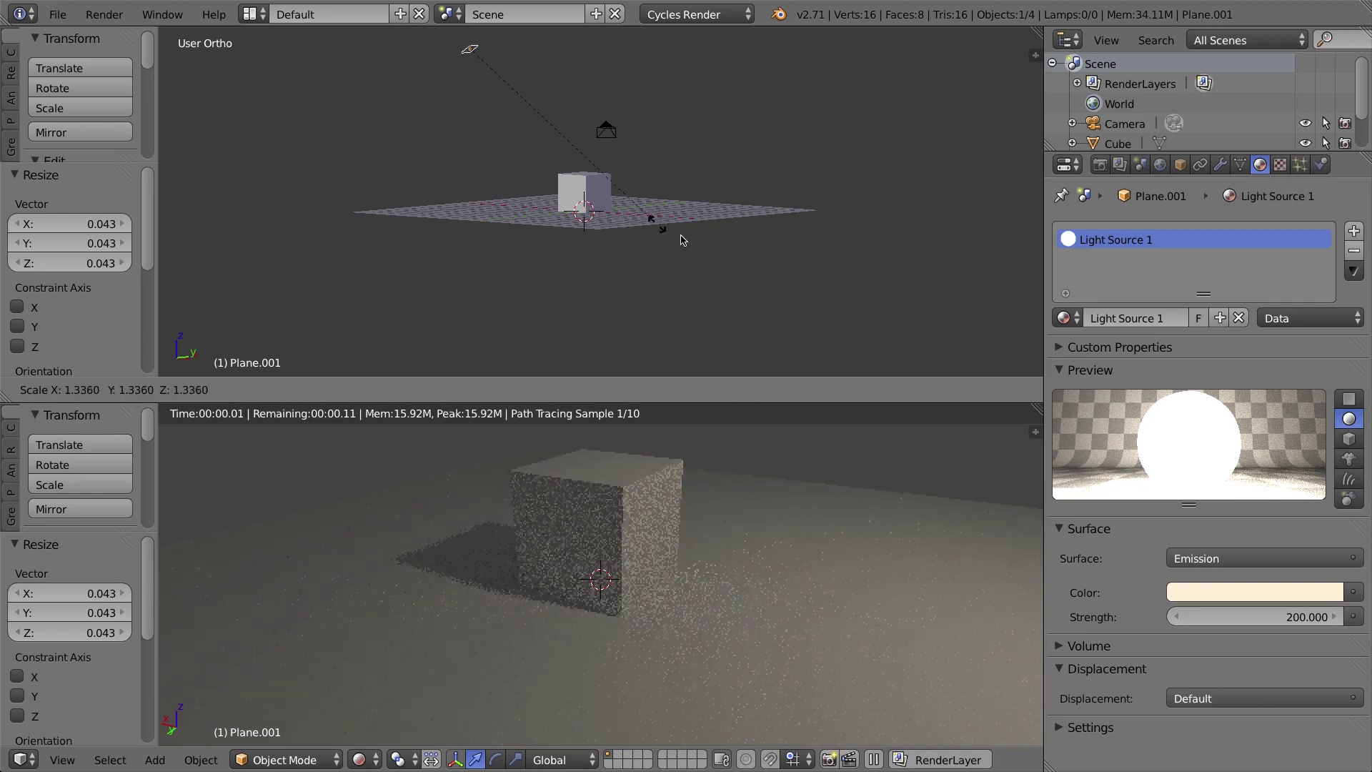
{"action": "left_click", "coordinate": [384, 295]}
- Delete the cube and add a Monkey mesh at the centre of the floor
{"action": "middle_click_drag", "start_coordinate": [469, 270], "coordinate": [622, 155]}
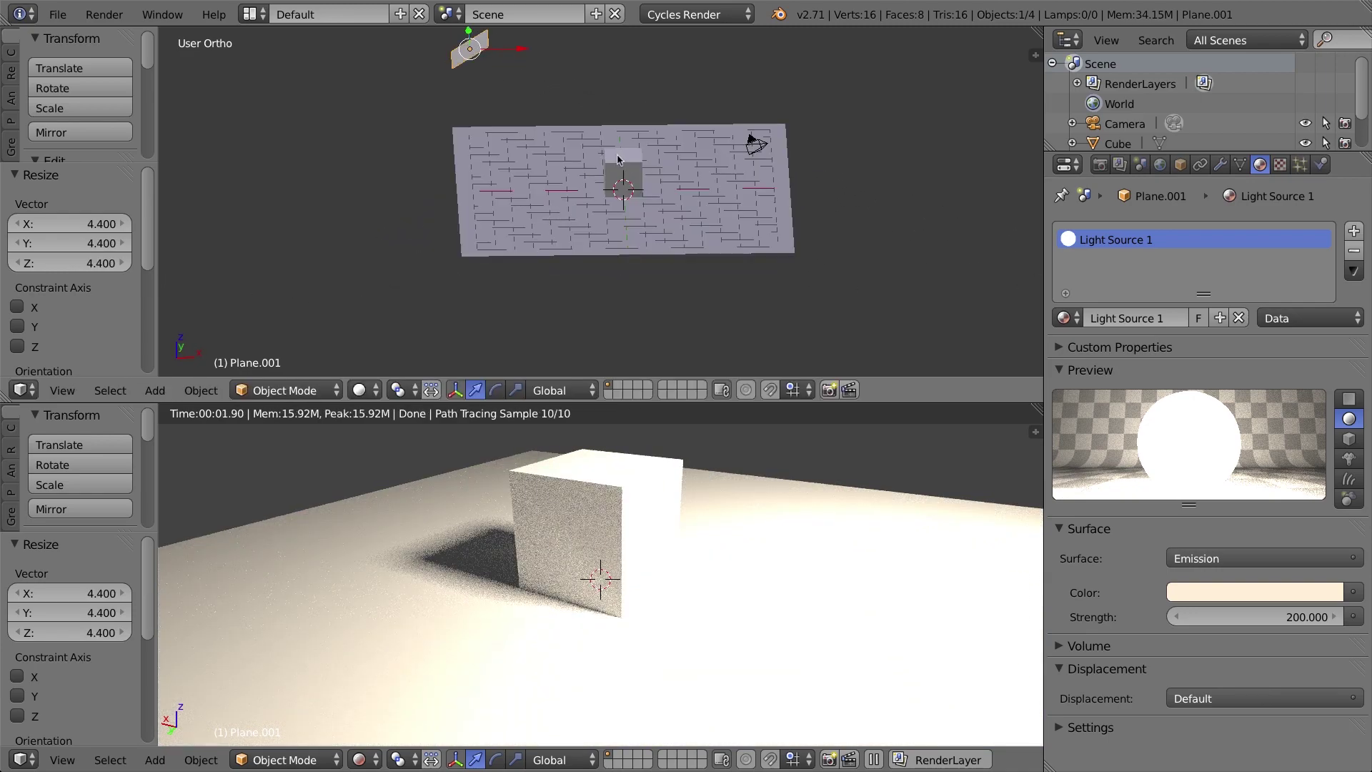
{"action": "right_click", "coordinate": [619, 158]}
{"action": "middle_click_drag", "start_coordinate": [688, 175], "coordinate": [602, 183], "text": "shift"}
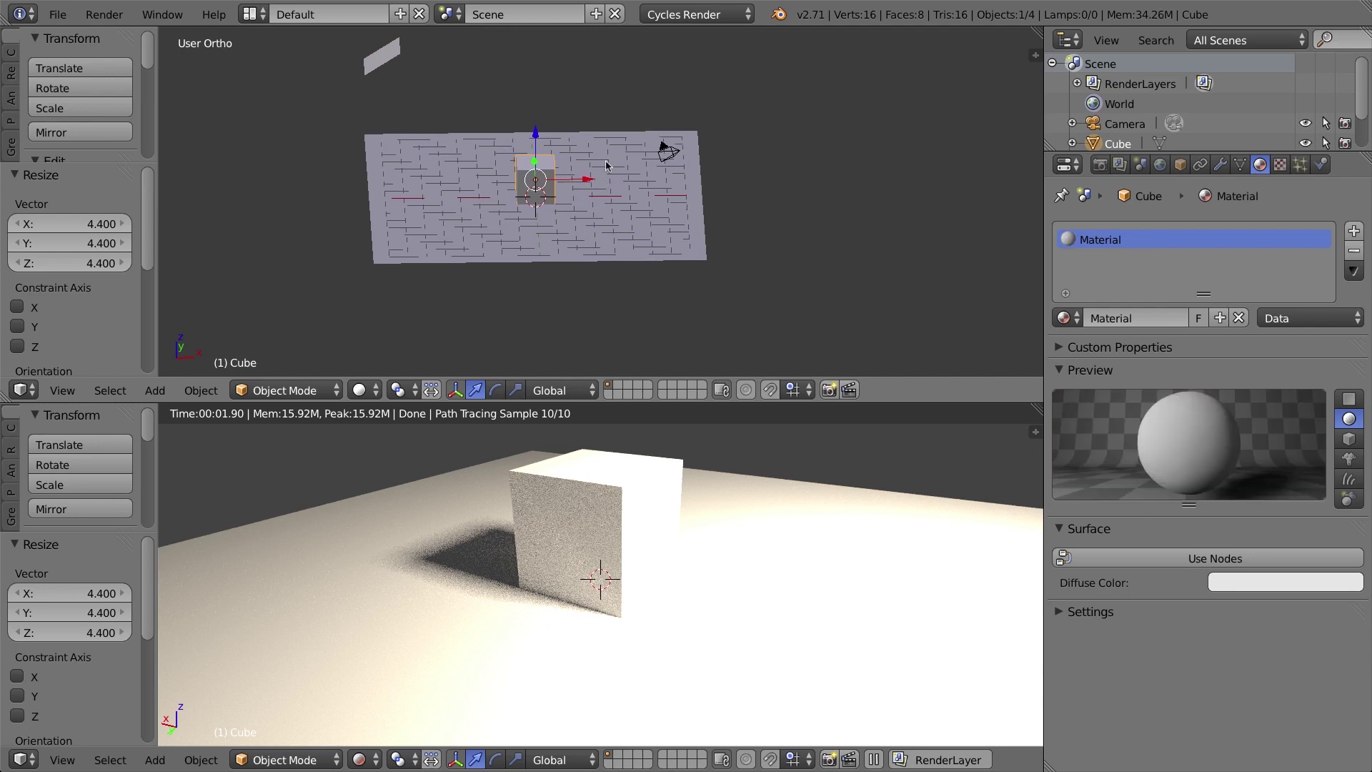
{"action": "key", "text": "x"}
{"action": "left_click", "coordinate": [591, 180]}
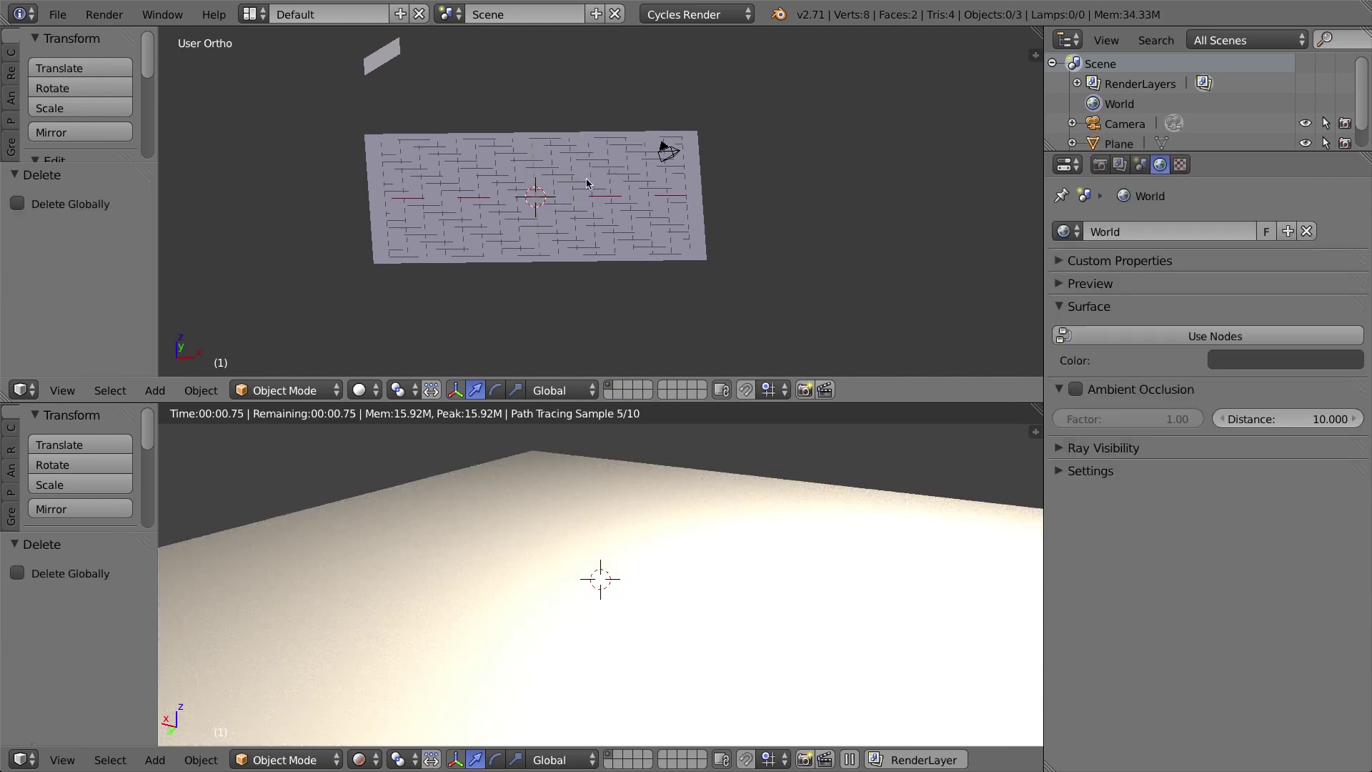
{"action": "key", "text": "shift+a"}
{"action": "mouse_move", "coordinate": [590, 183]}
{"action": "left_click", "coordinate": [652, 372]}
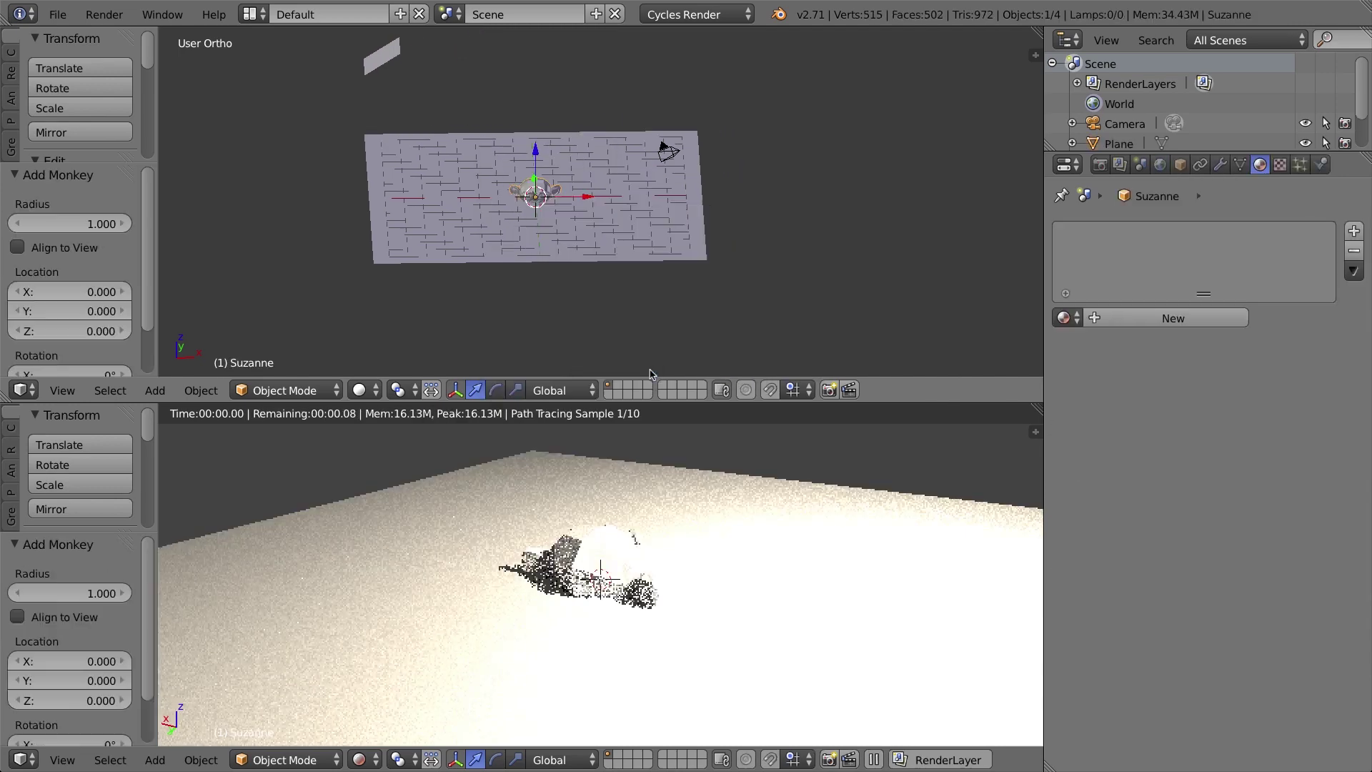
- Rotate the monkey head 33.36° in the right orthographic view and raise it about 0.572 along Z
{"action": "key", "text": "KP_1"}
{"action": "key", "text": "KP_5"}
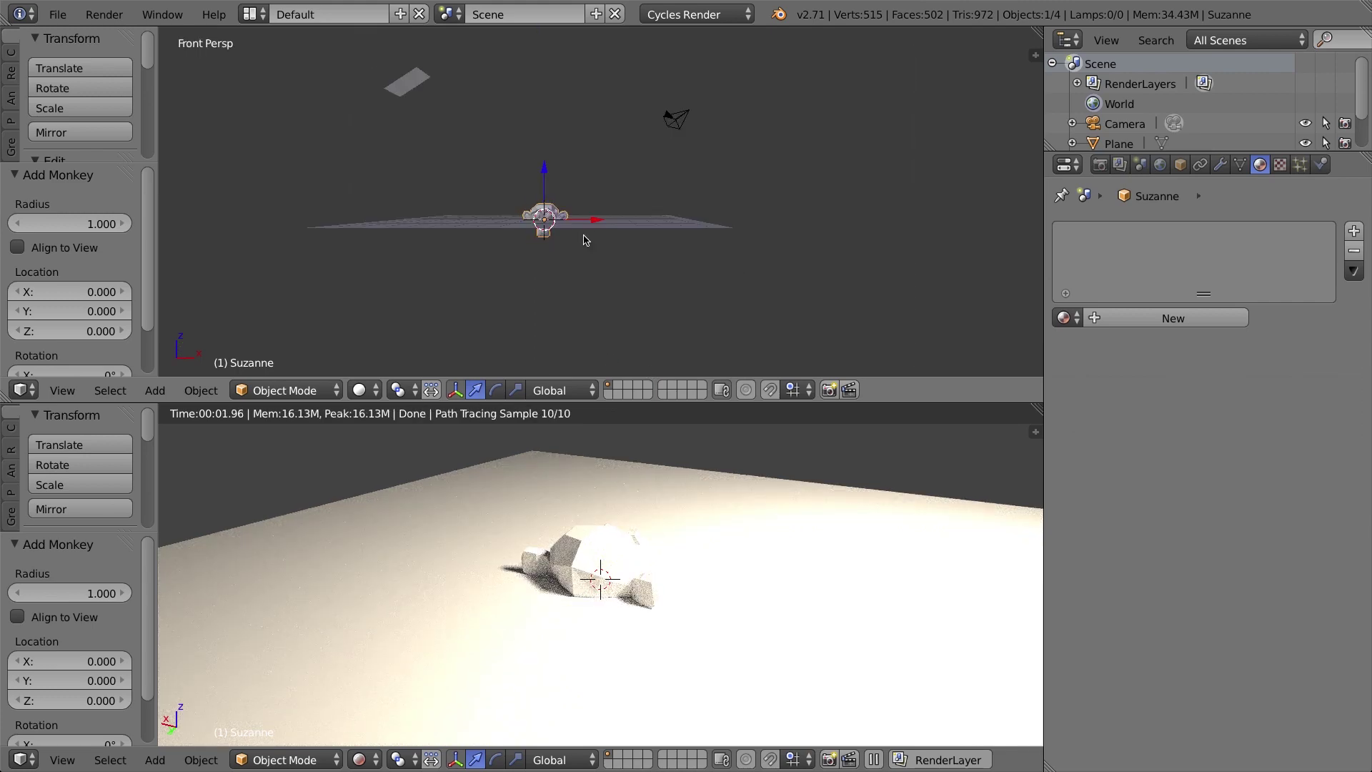
{"action": "key", "text": "KP_5"}
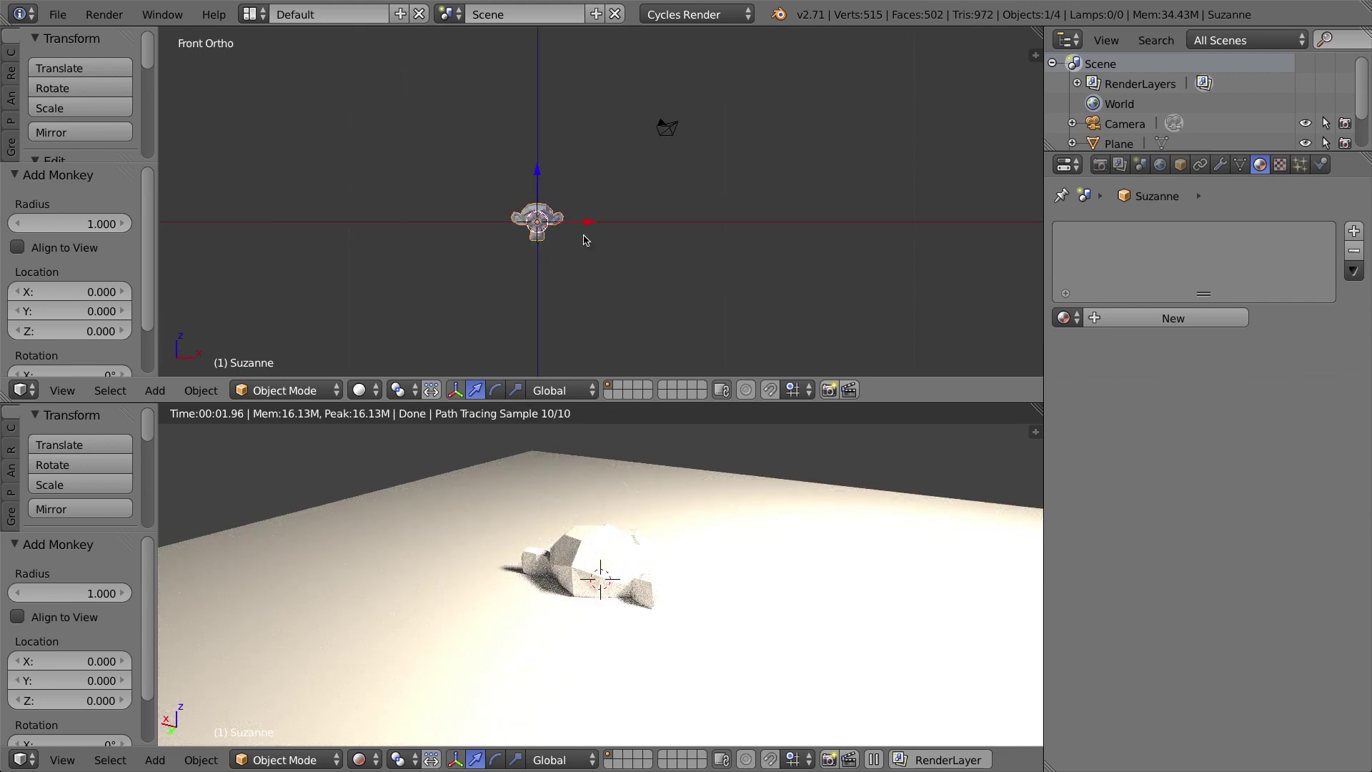
{"action": "middle_click_drag", "start_coordinate": [706, 246], "coordinate": [574, 250]}
{"action": "key", "text": "KP_3"}
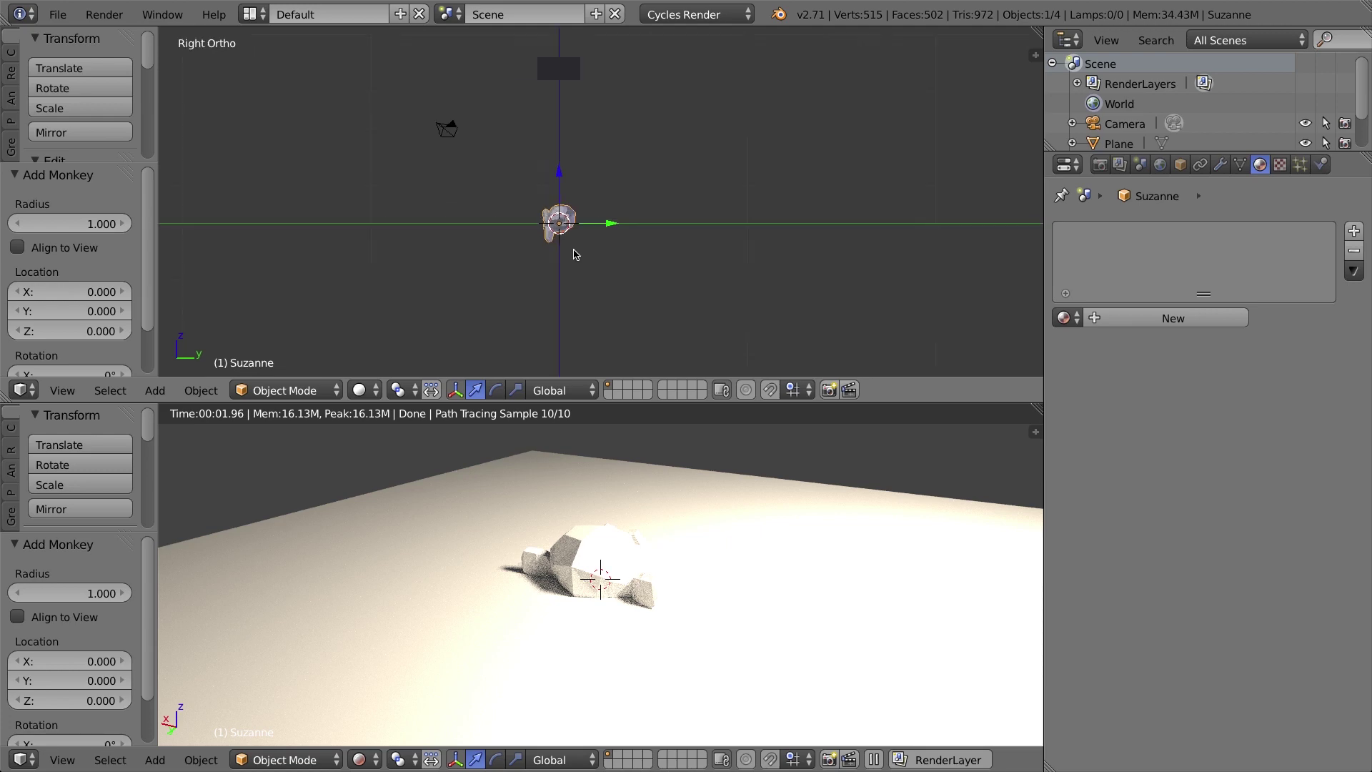
{"action": "scroll", "coordinate": [593, 226], "scroll_direction": "up", "scroll_amount": 4}
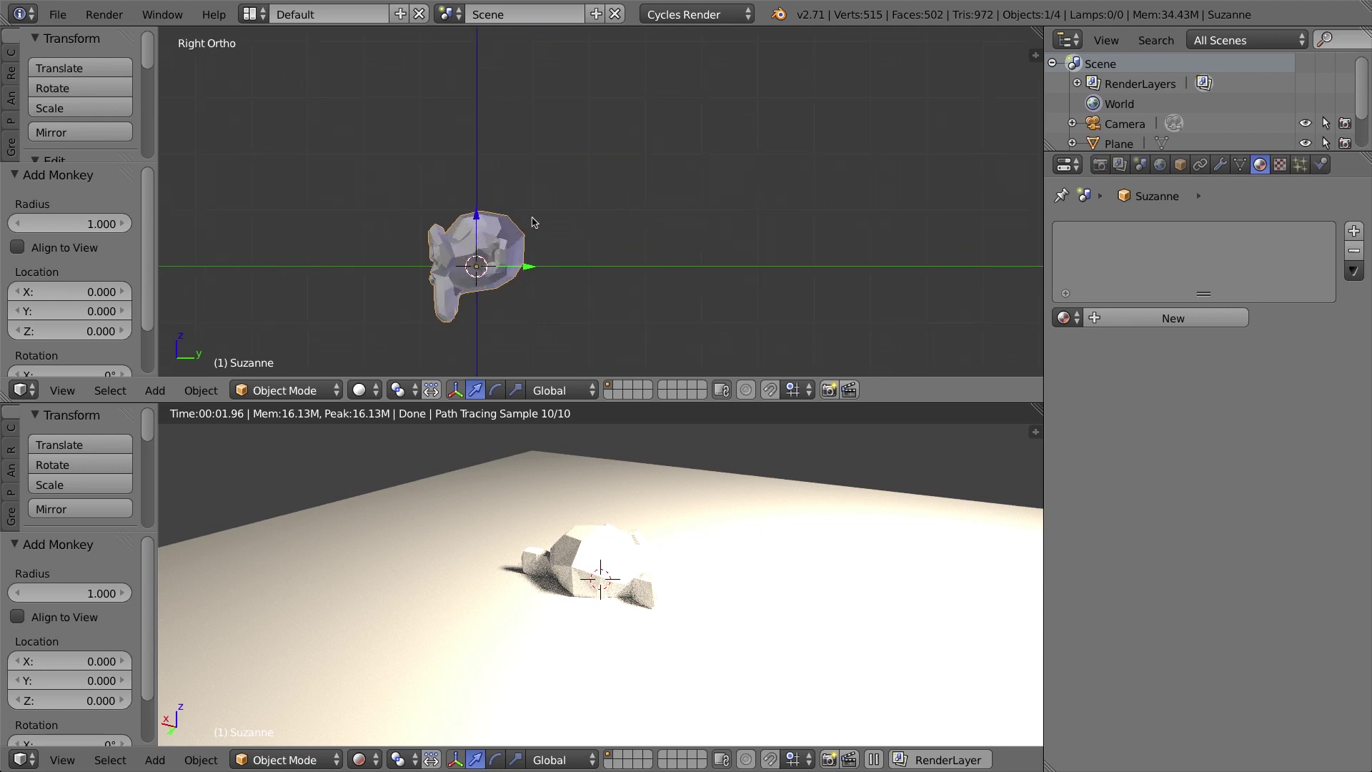
{"action": "key", "text": "r"}
{"action": "left_click", "coordinate": [577, 265]}
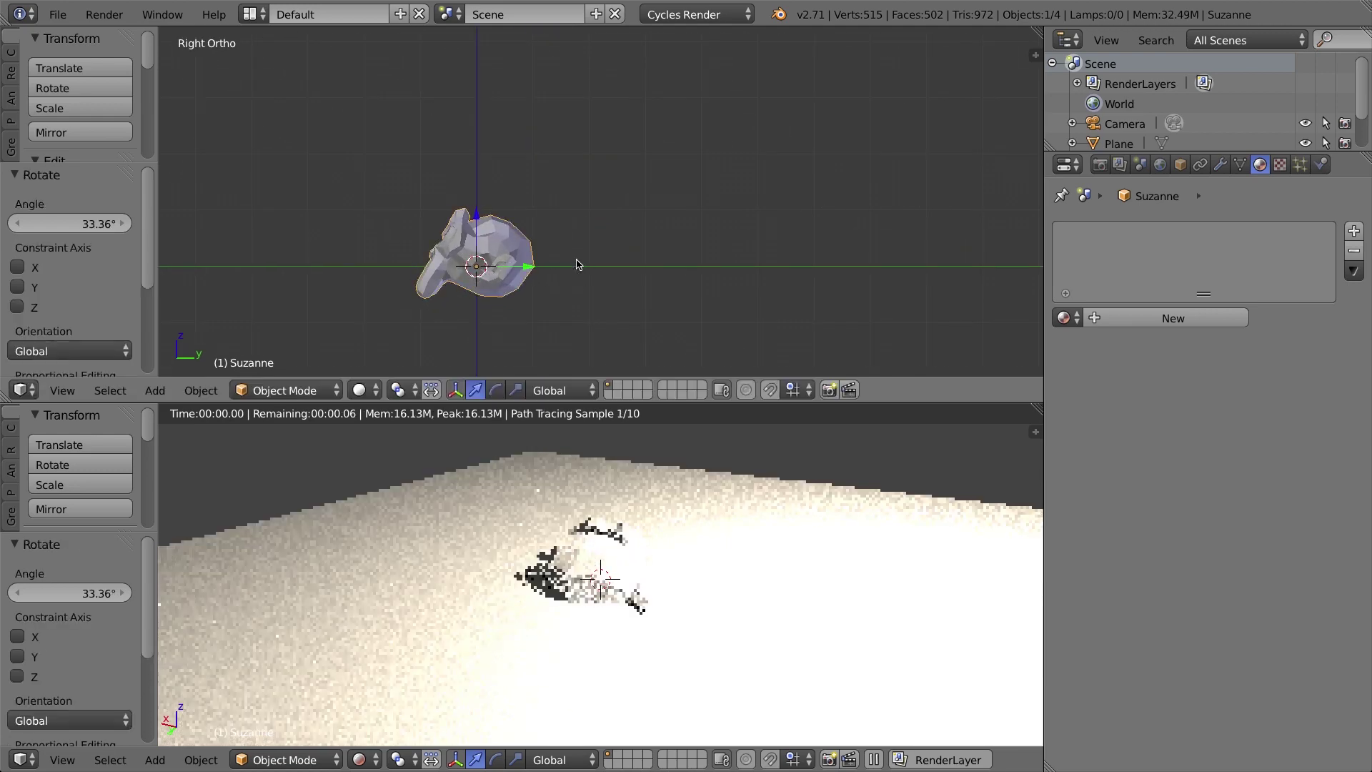
{"action": "key", "text": "g"}
{"action": "key", "text": "z"}
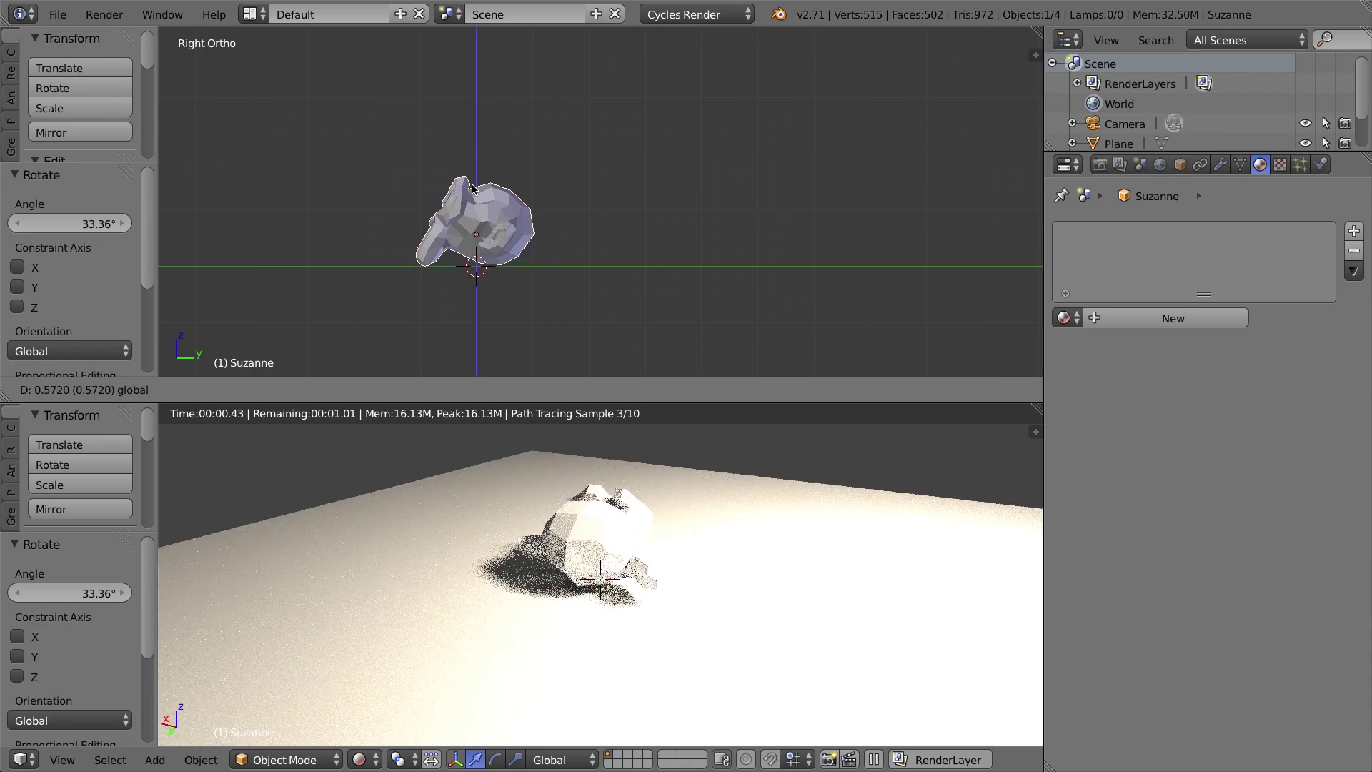
{"action": "left_click", "coordinate": [471, 188]}
- Rotate the monkey head about -186.62° around the global Z axis
{"action": "middle_click_drag", "start_coordinate": [590, 215], "coordinate": [668, 168]}
{"action": "key", "text": "r"}
{"action": "key", "text": "z"}
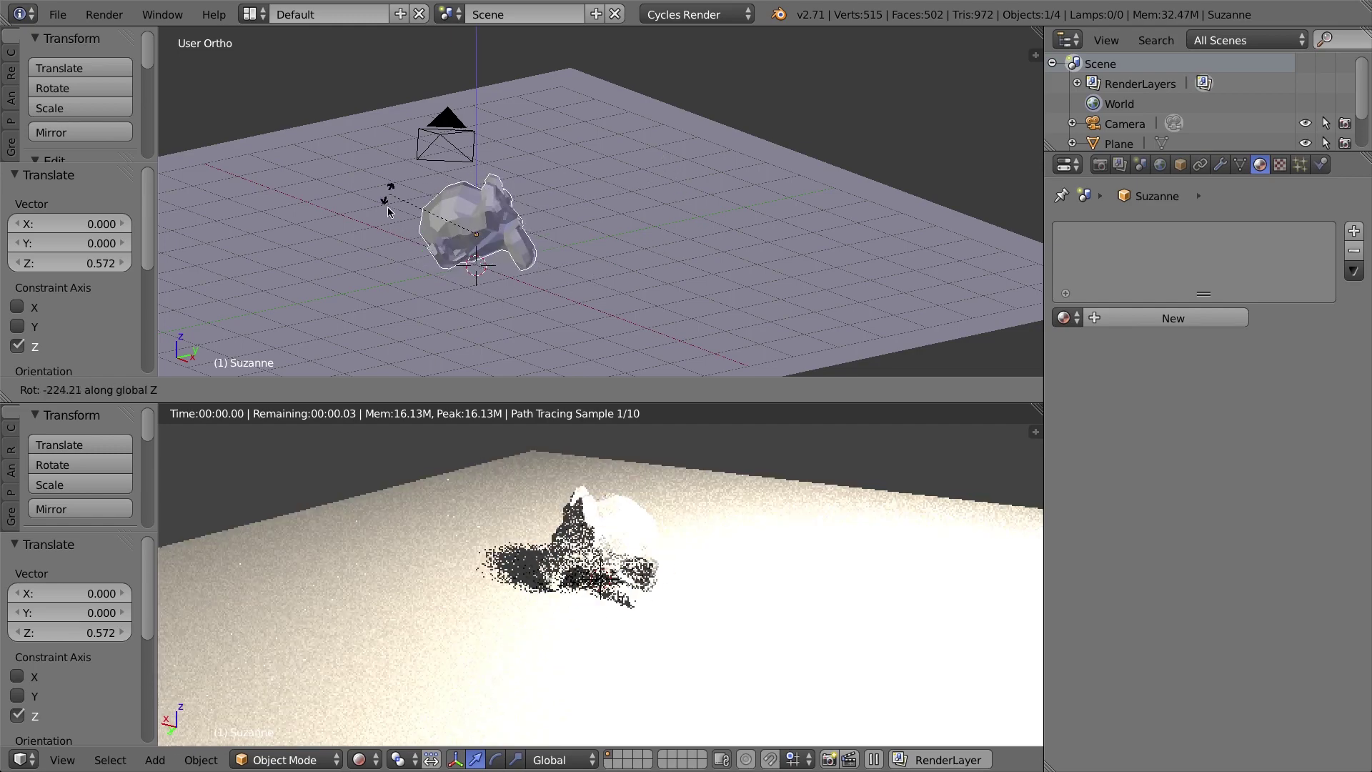
{"action": "left_click", "coordinate": [400, 252]}
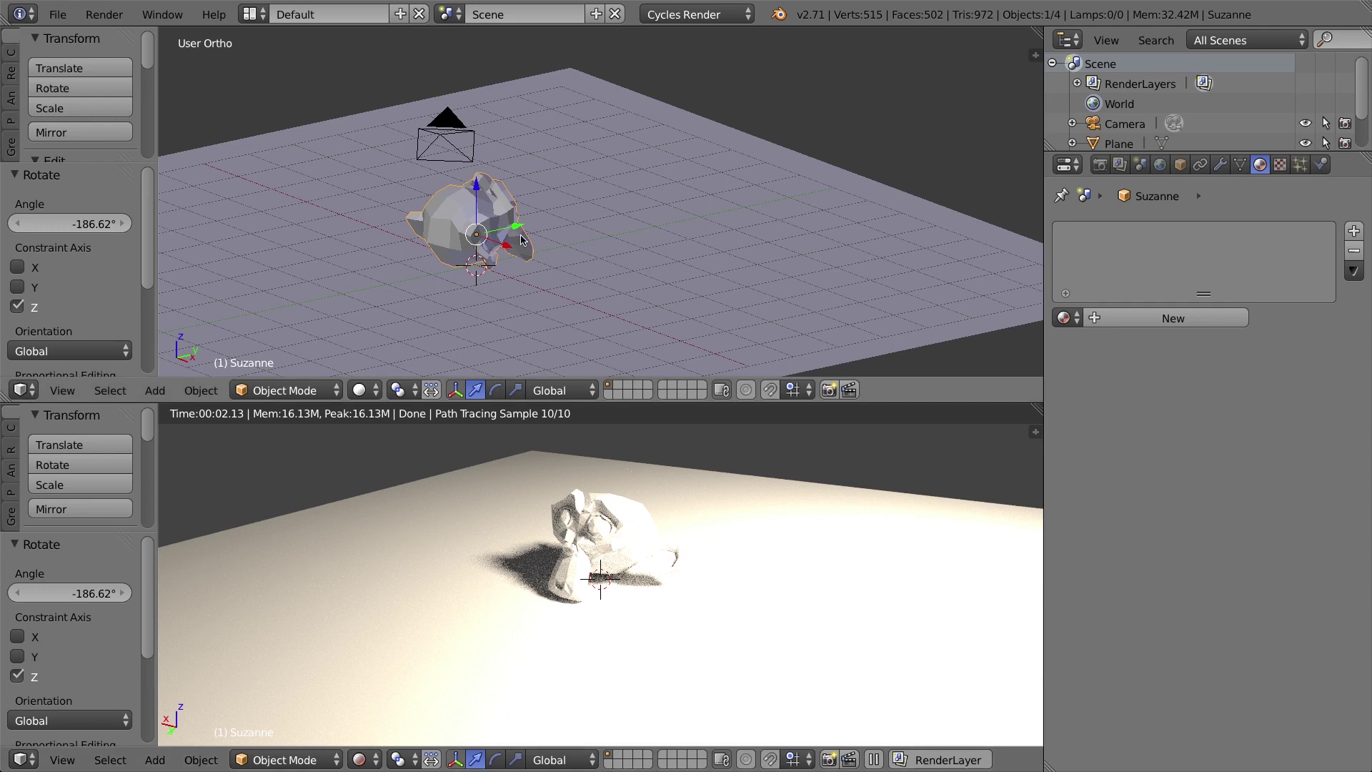
- Add a Subdivision Surface modifier to the monkey head and set its shading to smooth
{"action": "left_click", "coordinate": [1220, 165]}
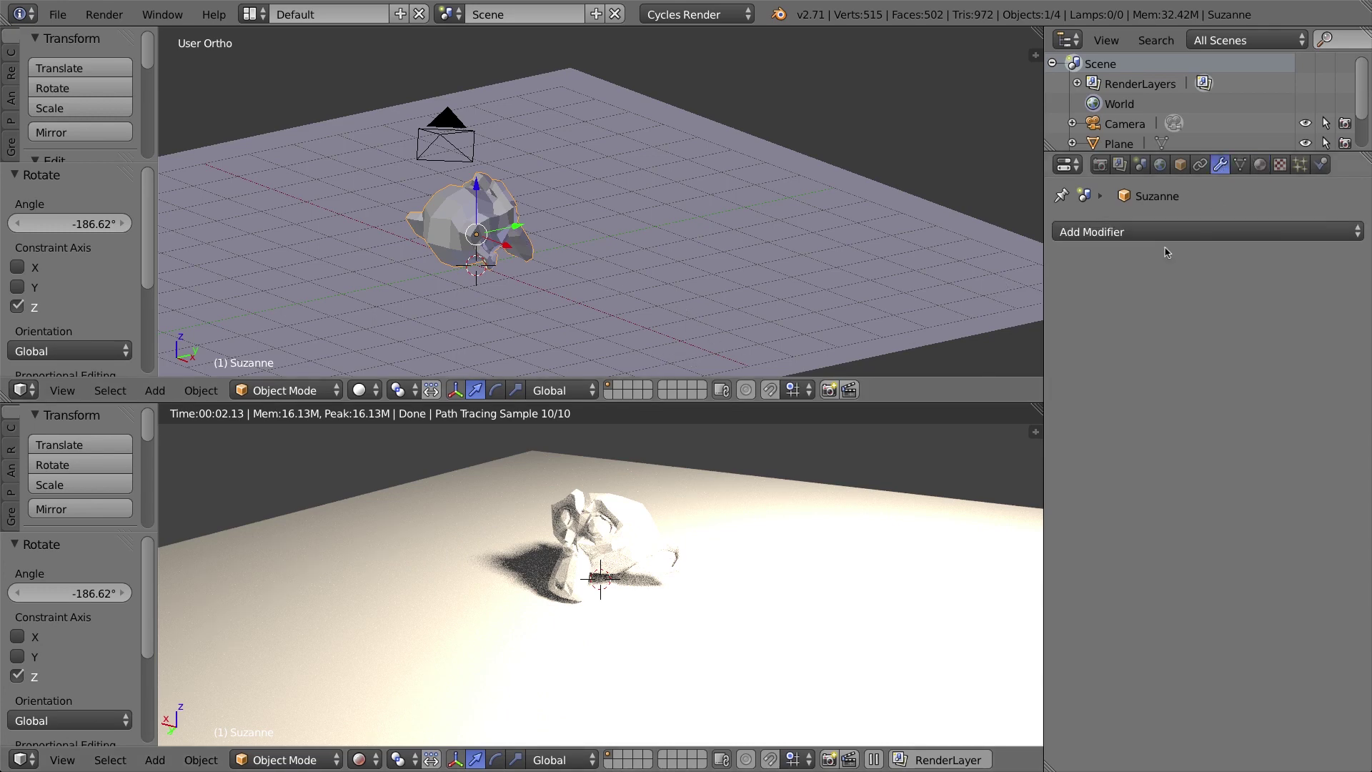
{"action": "left_click", "coordinate": [1167, 232]}
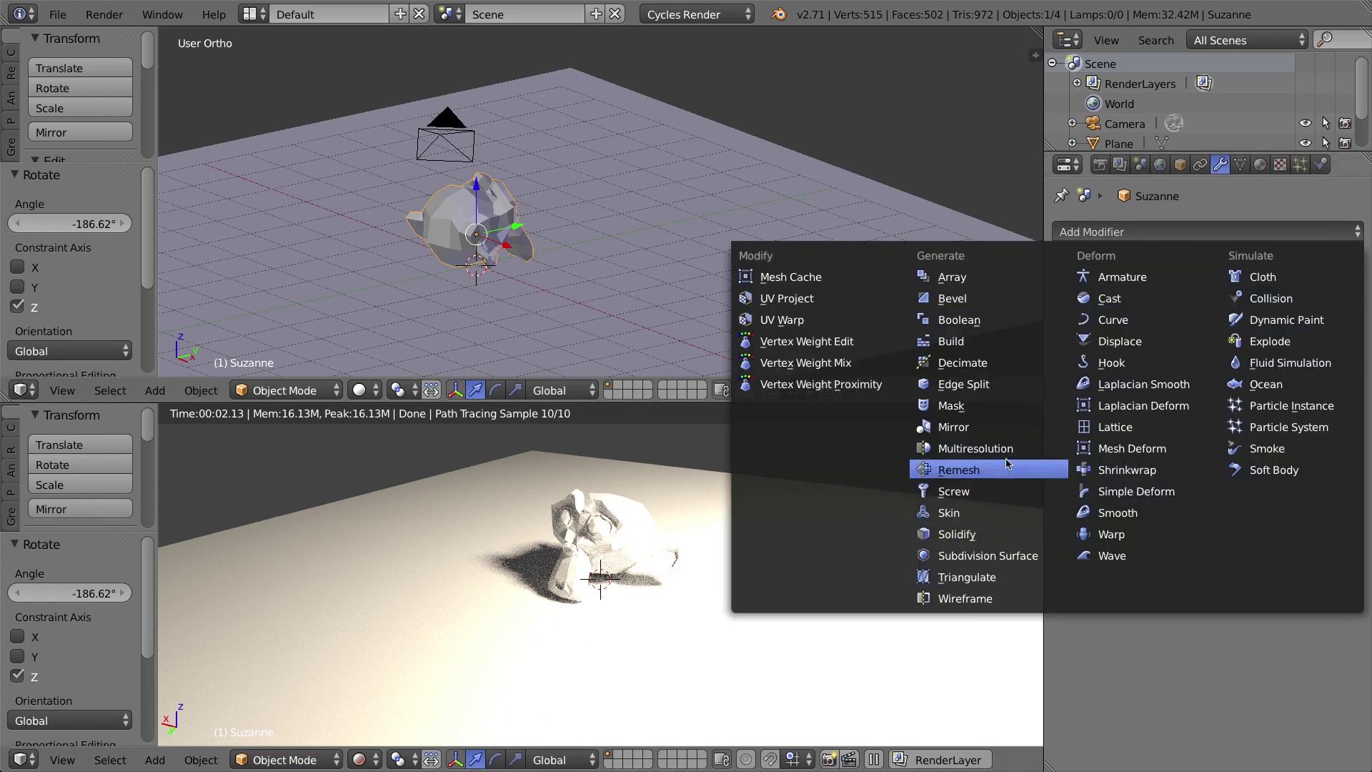
{"action": "left_click", "coordinate": [1022, 557]}
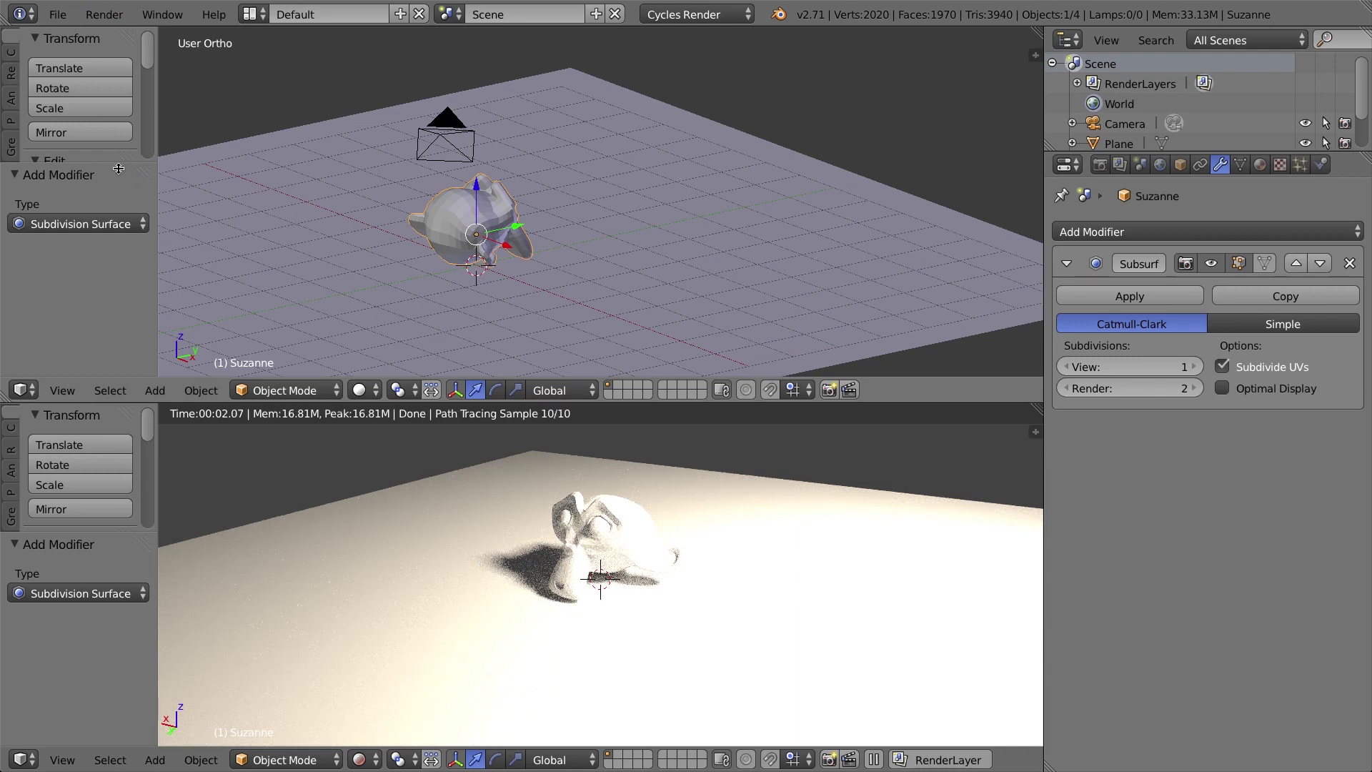
{"action": "left_click_drag", "start_coordinate": [121, 163], "coordinate": [114, 275]}
{"action": "scroll", "coordinate": [108, 177], "scroll_direction": "down", "scroll_amount": 1}
{"action": "scroll", "coordinate": [109, 177], "scroll_direction": "down", "scroll_amount": 3}
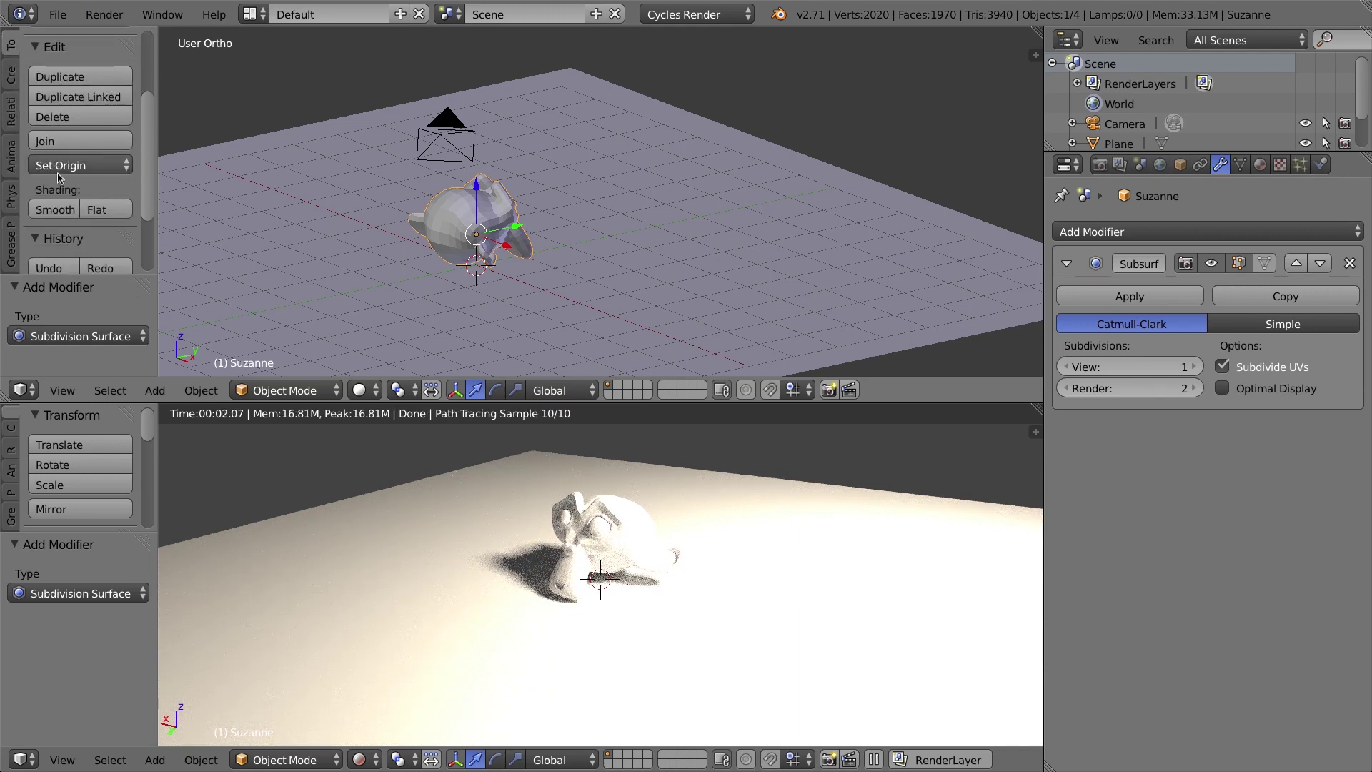
{"action": "left_click", "coordinate": [55, 209]}
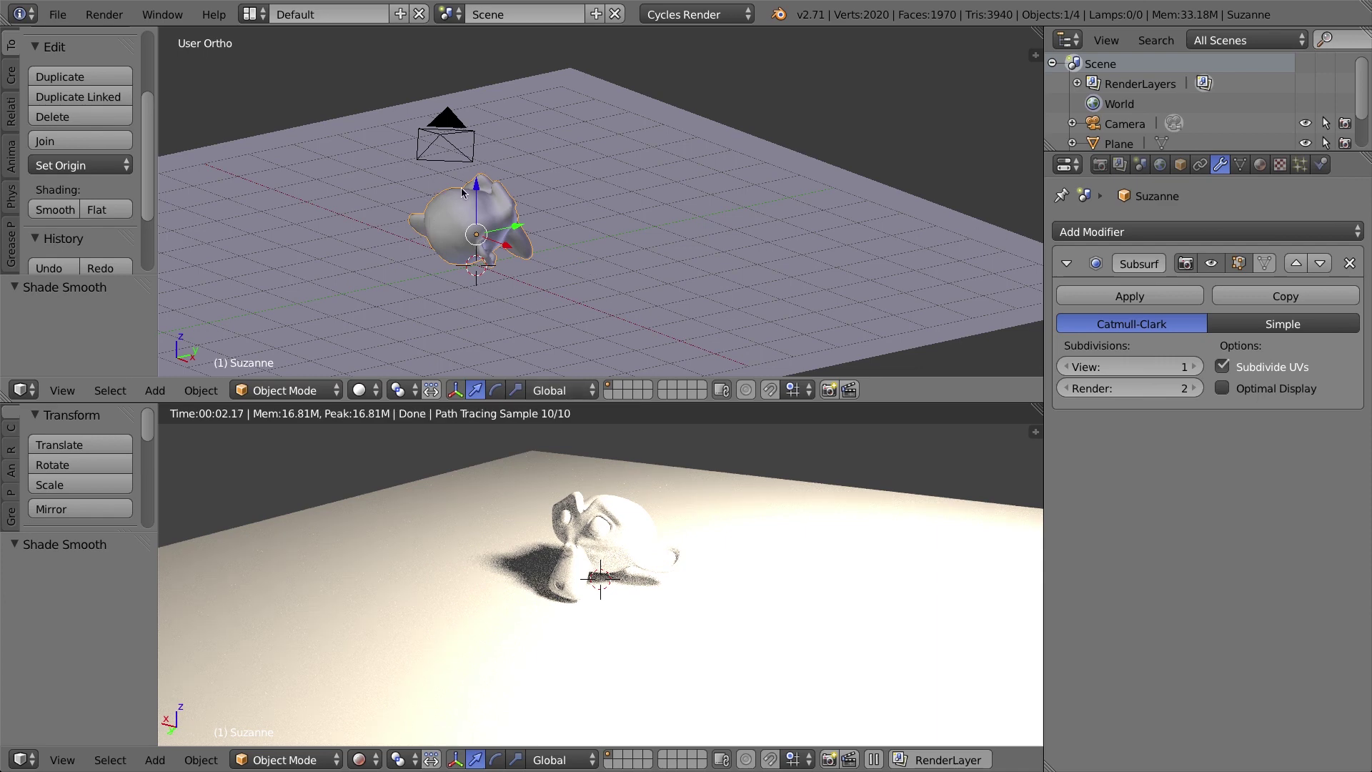
- Give the monkey head a new material named "matte material 1" with a blue diffuse color
{"action": "left_click", "coordinate": [1260, 165]}
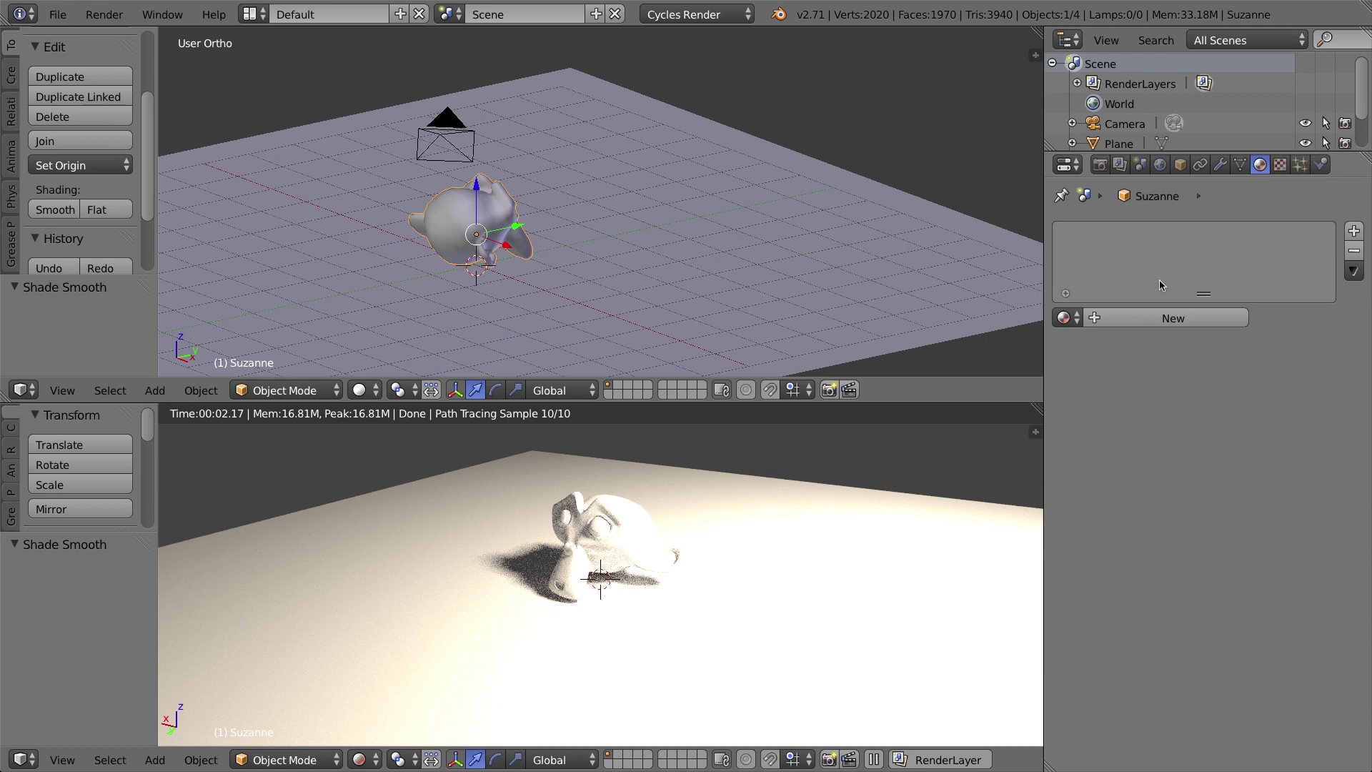
{"action": "middle_click_drag", "start_coordinate": [726, 254], "coordinate": [504, 244]}
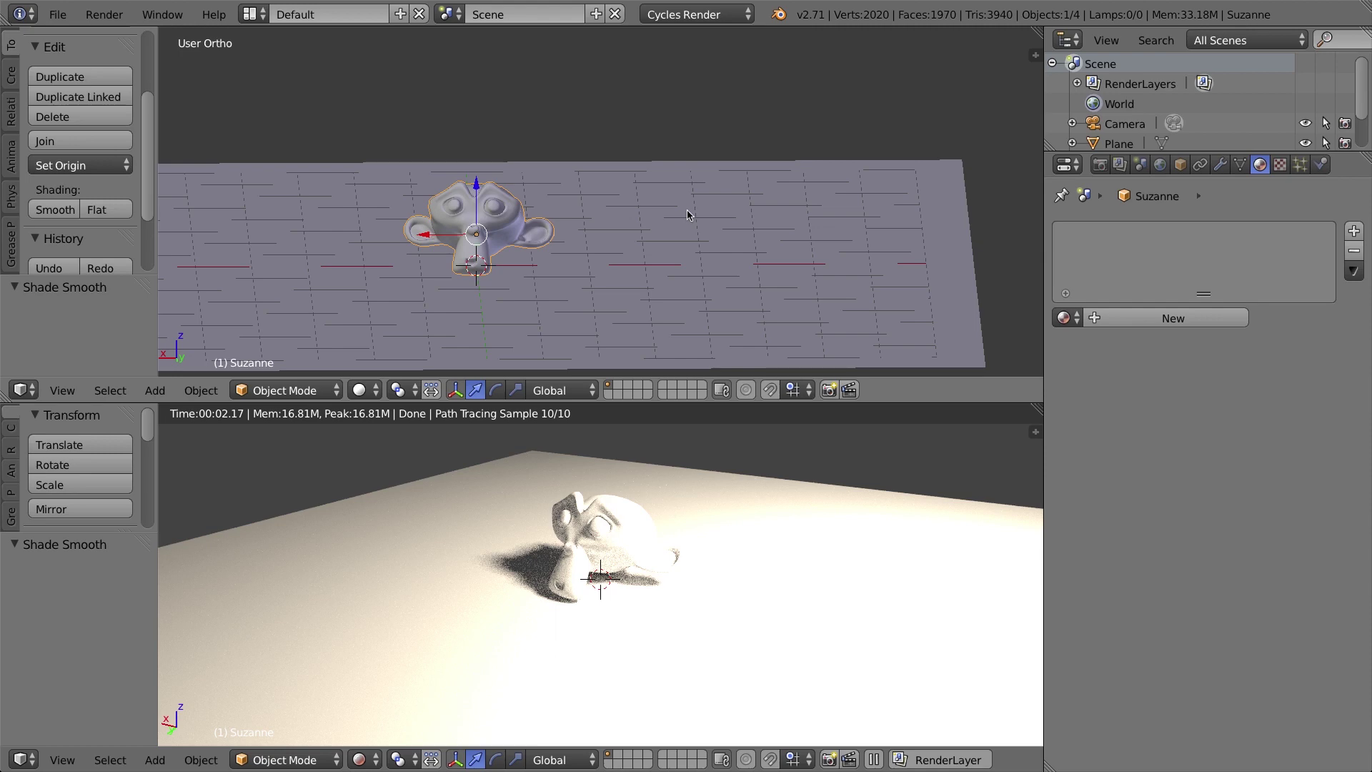
{"action": "left_click", "coordinate": [1159, 319]}
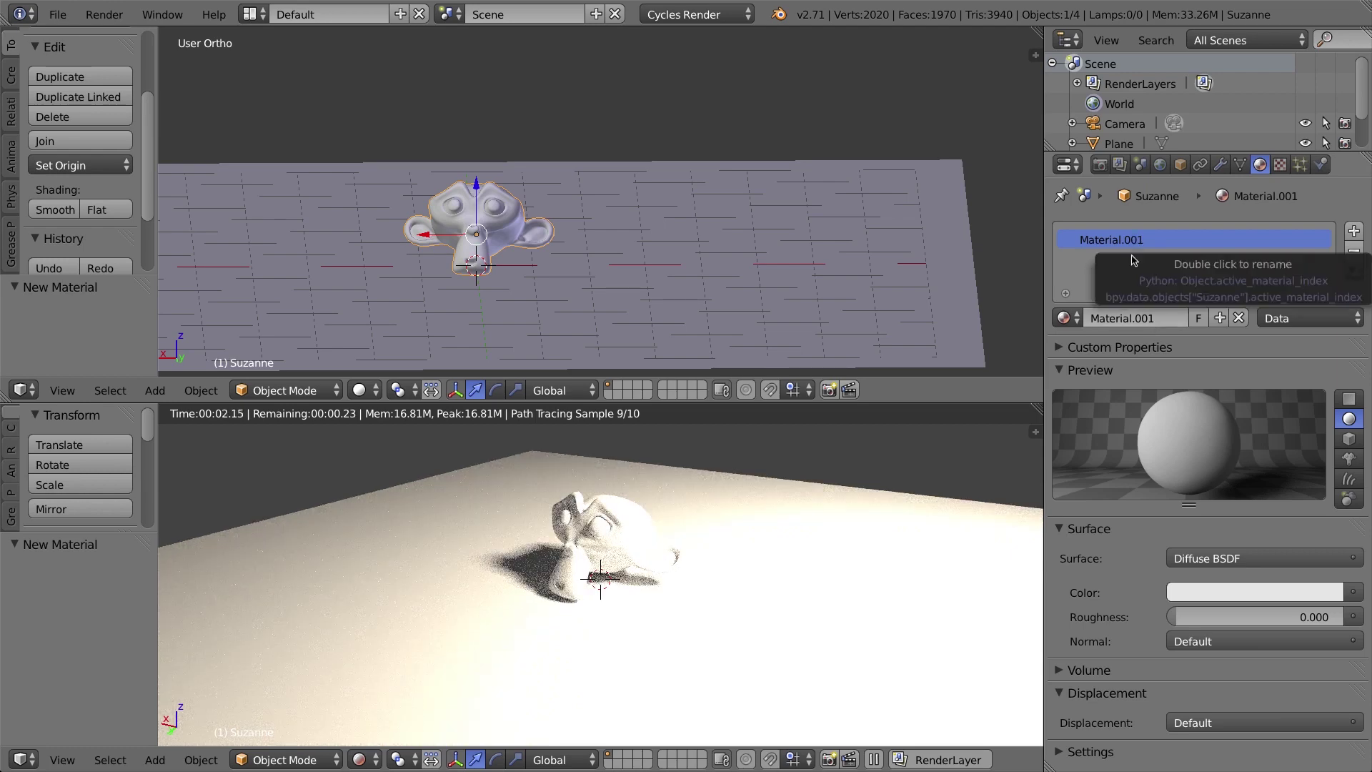
{"action": "left_click", "coordinate": [1156, 317]}
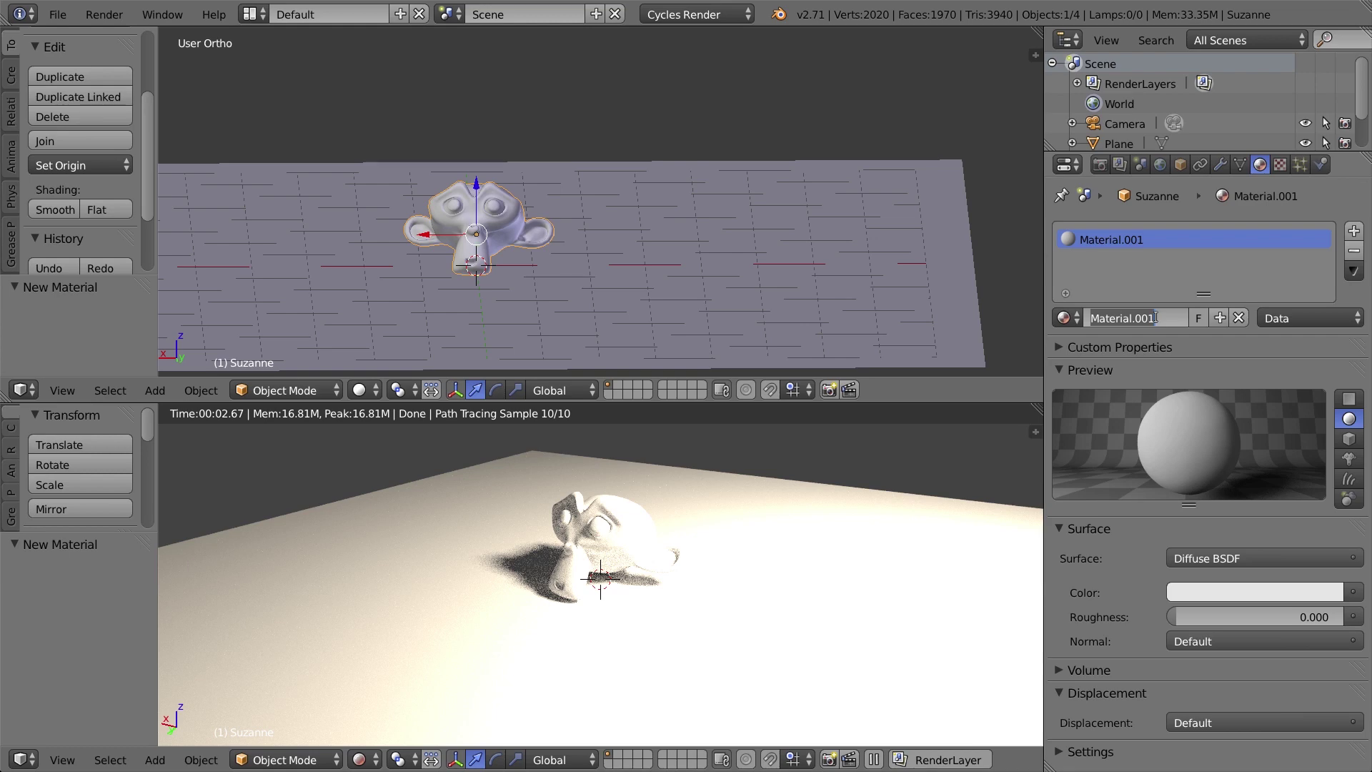
{"action": "type", "text": "matte m"}
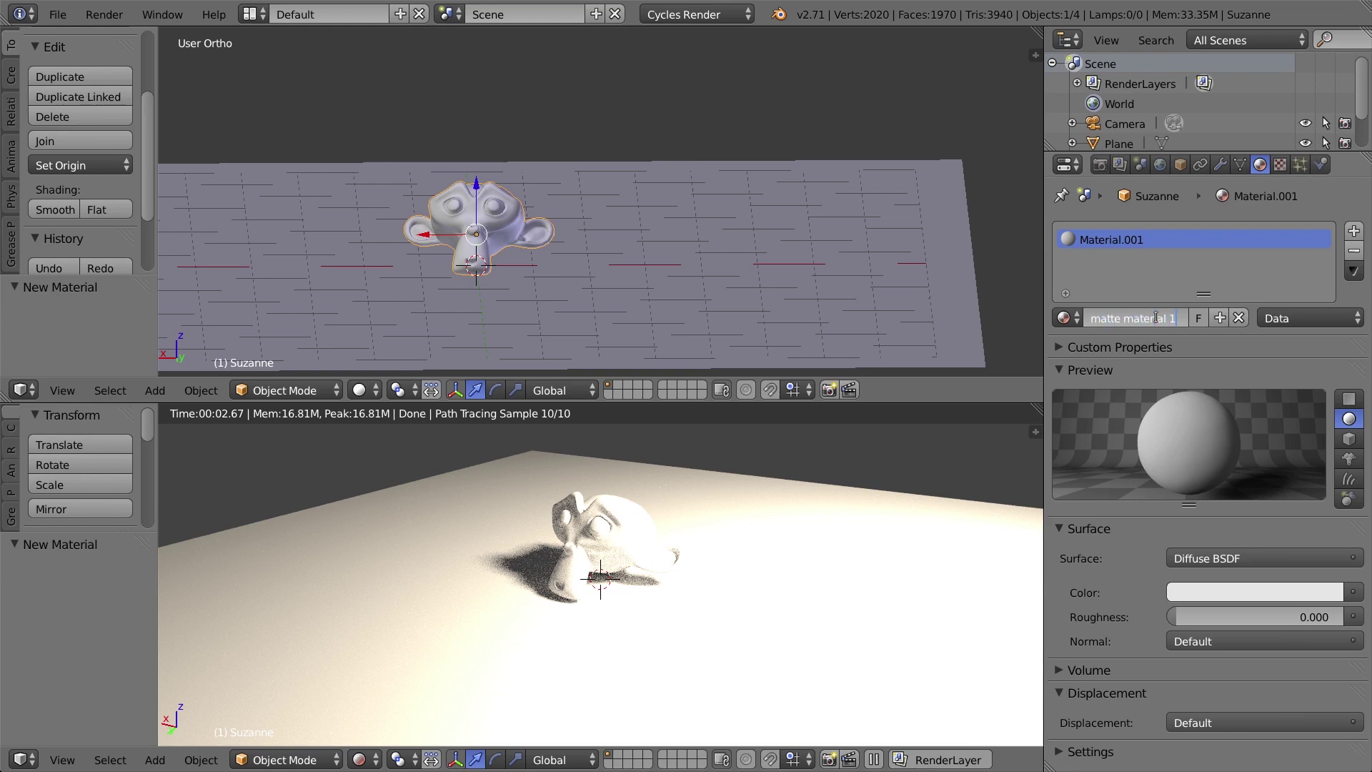
{"action": "key", "text": "Return"}
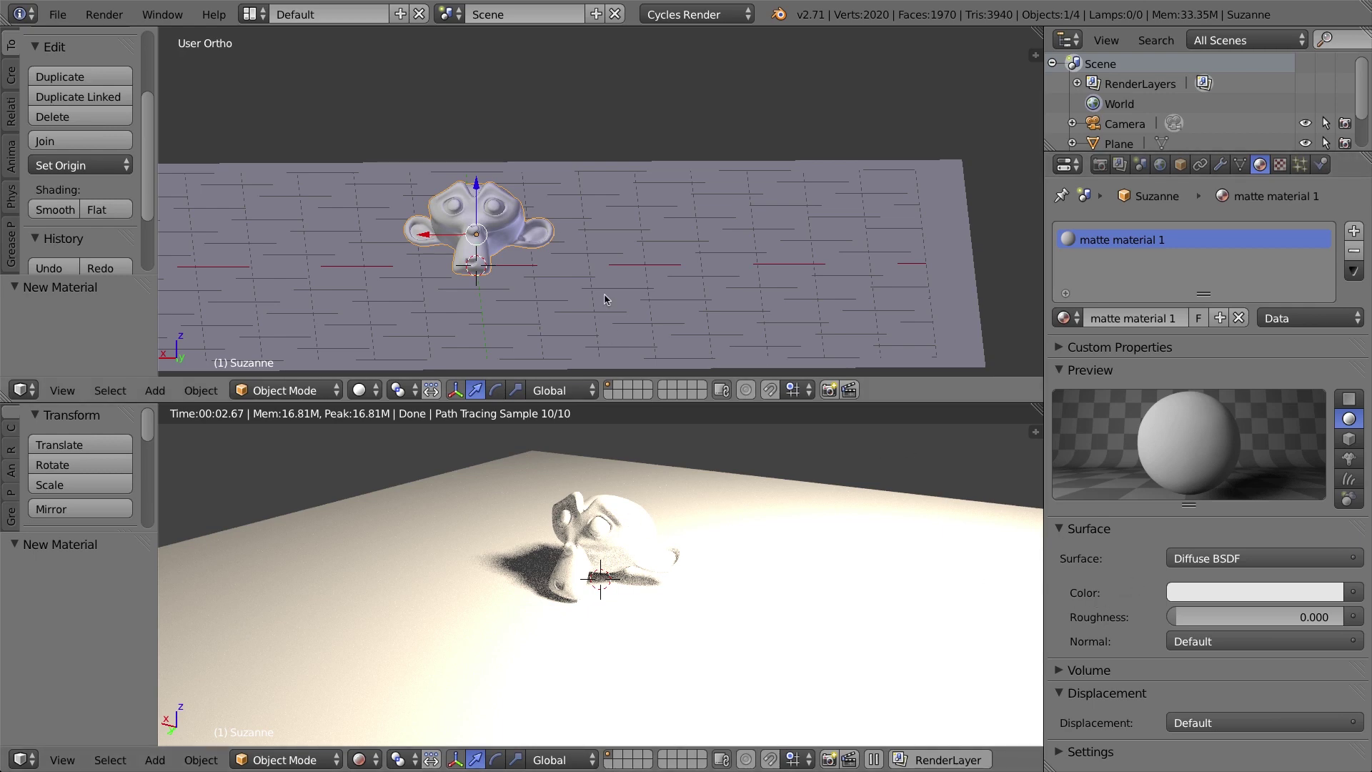
{"action": "left_click", "coordinate": [1207, 593]}
{"action": "left_click_drag", "start_coordinate": [1251, 335], "coordinate": [1282, 338]}
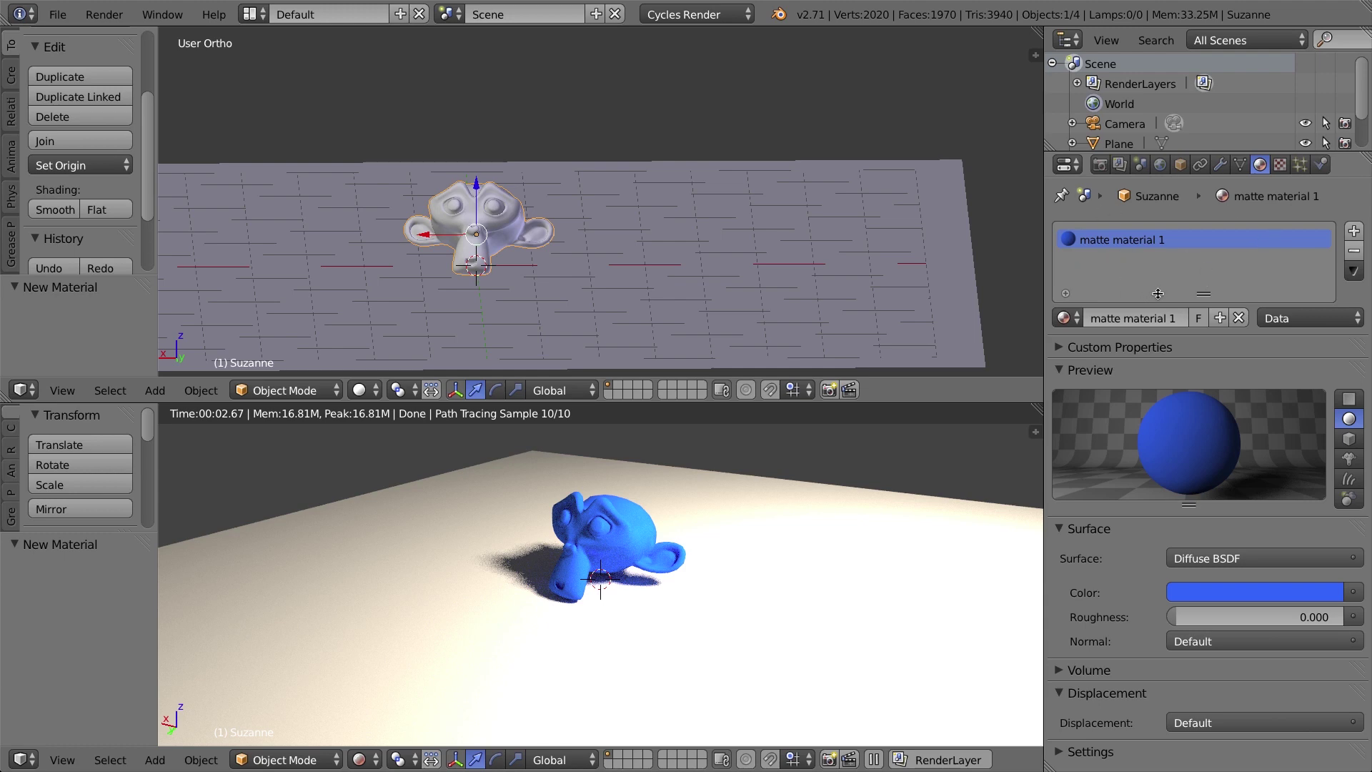
- Add a second material slot to the monkey head with a new material named "gloggy material 1"
{"action": "right_click", "coordinate": [681, 190]}
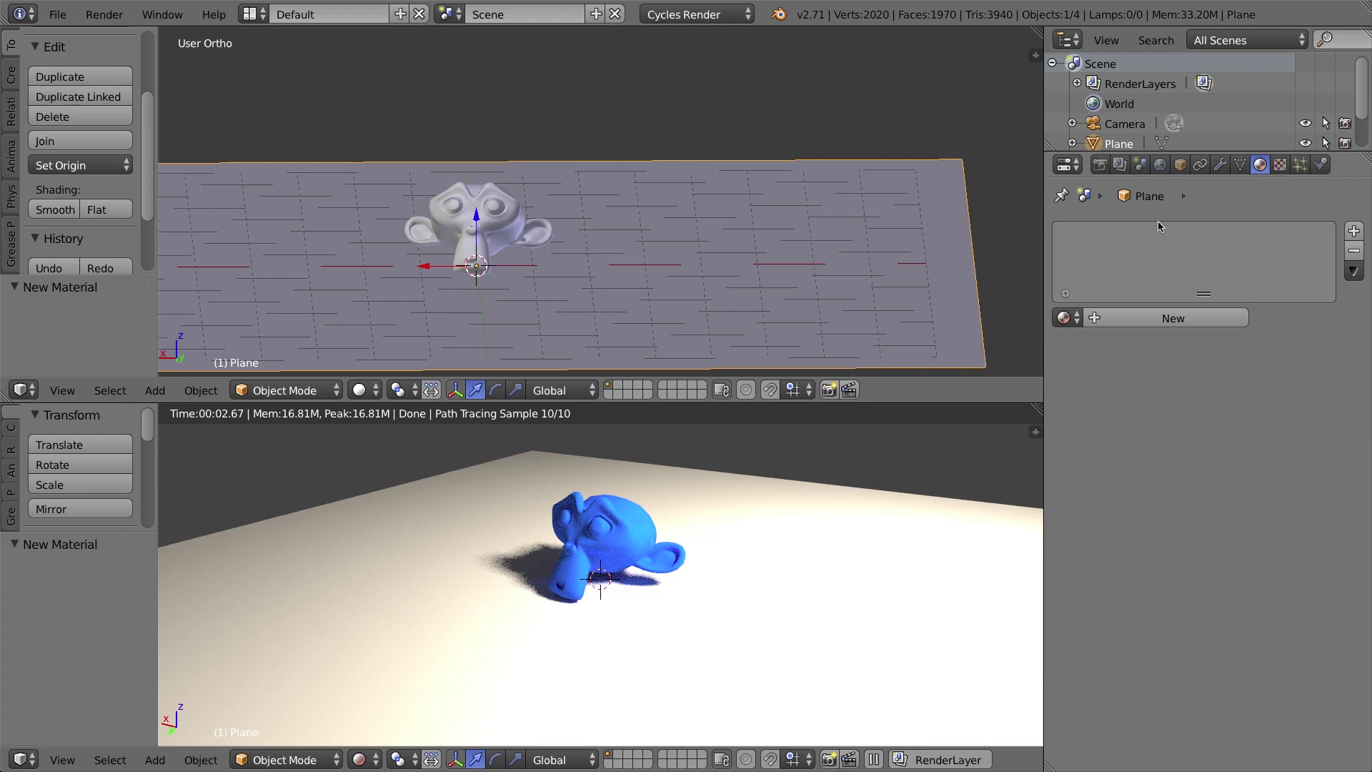
{"action": "right_click", "coordinate": [503, 214]}
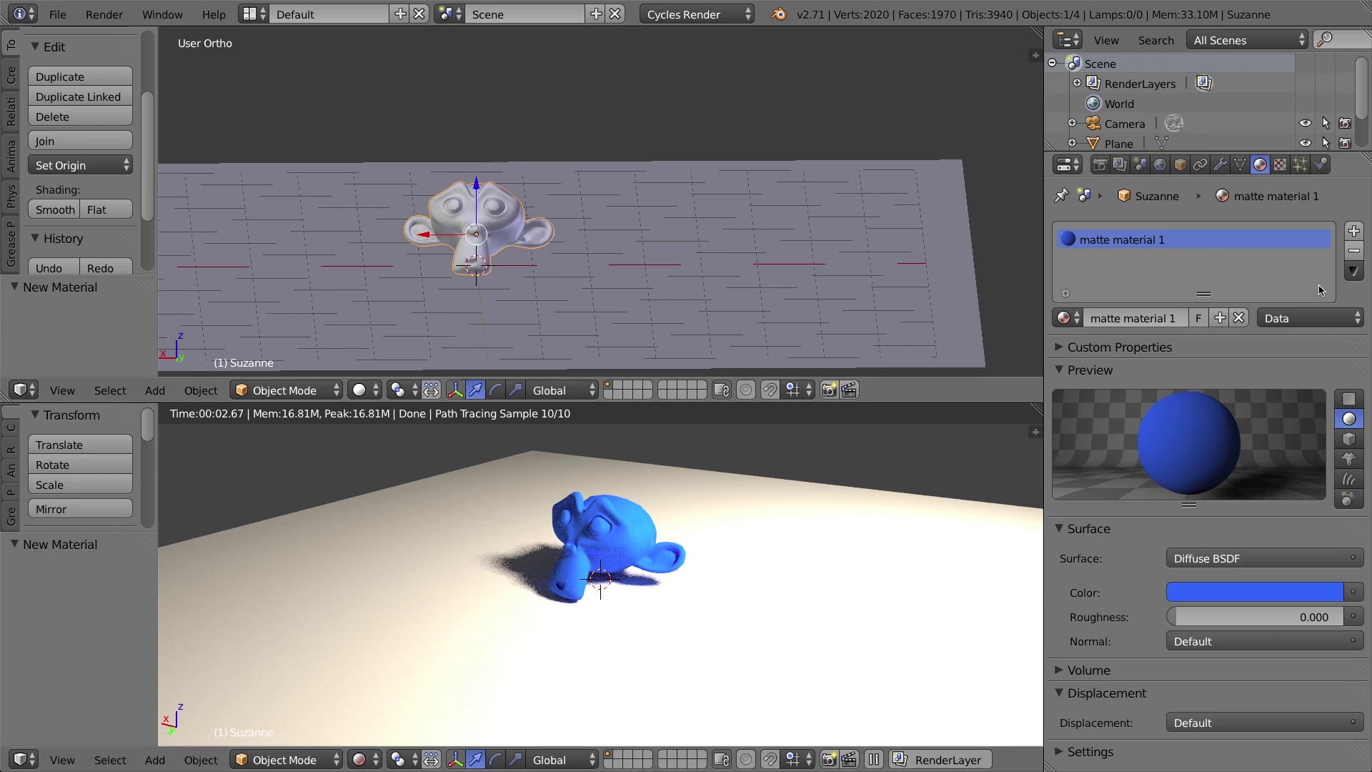
{"action": "left_click", "coordinate": [1355, 232]}
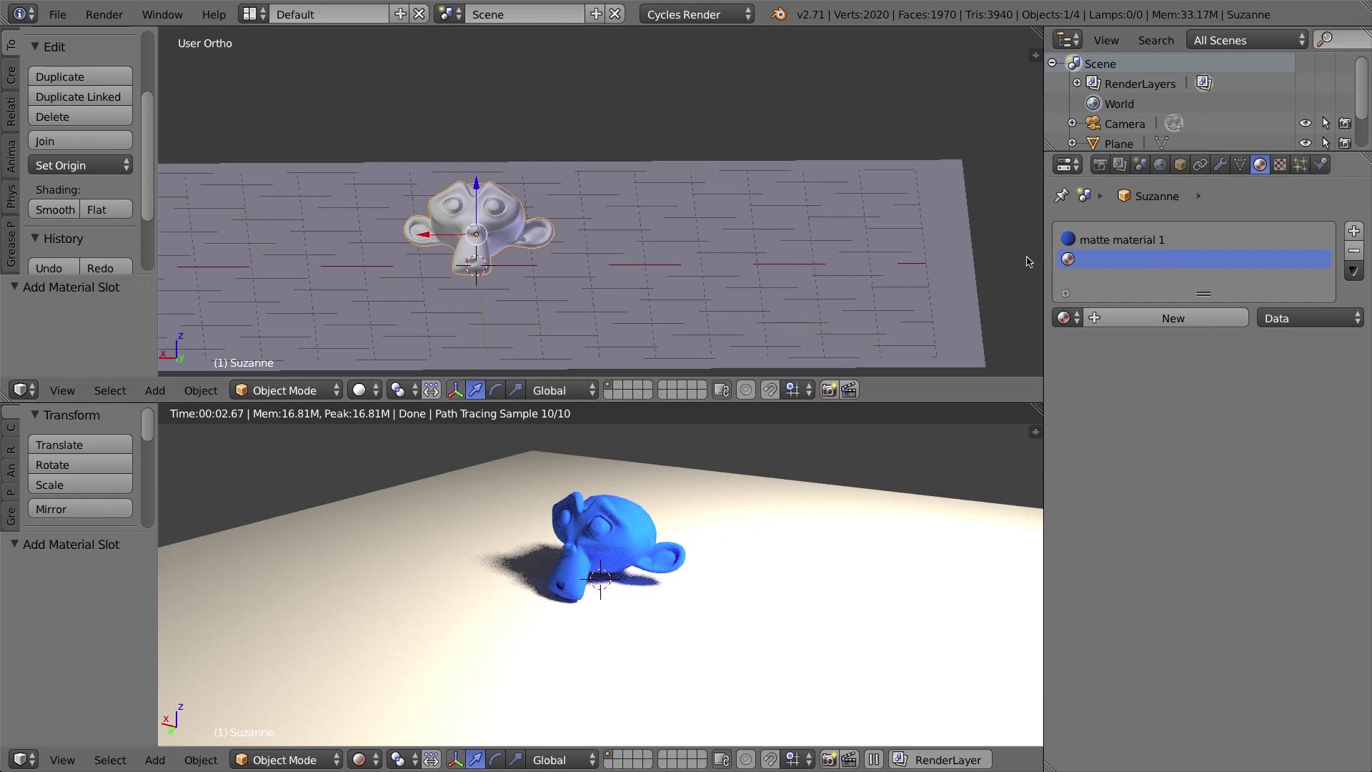
{"action": "left_click", "coordinate": [1125, 319]}
{"action": "left_click", "coordinate": [1104, 317]}
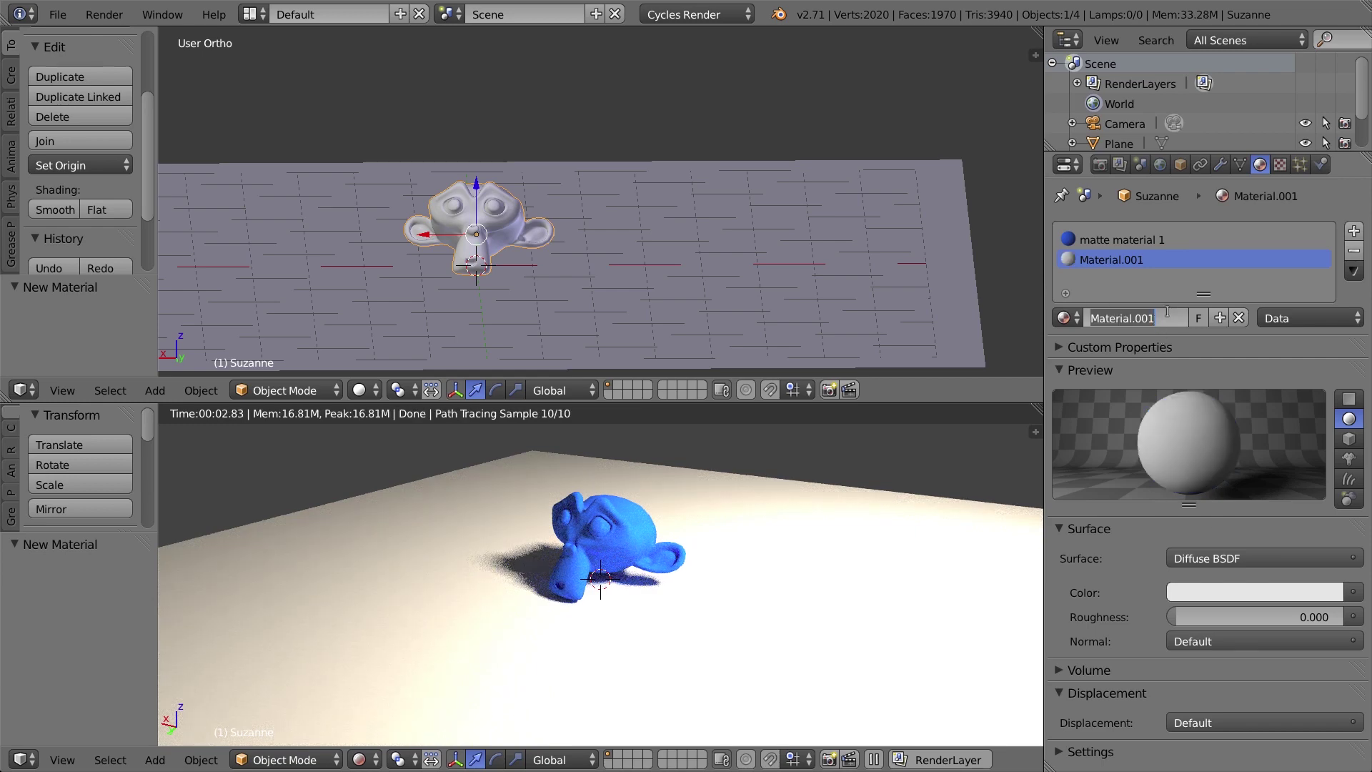
{"action": "type", "text": "gloggy m"}
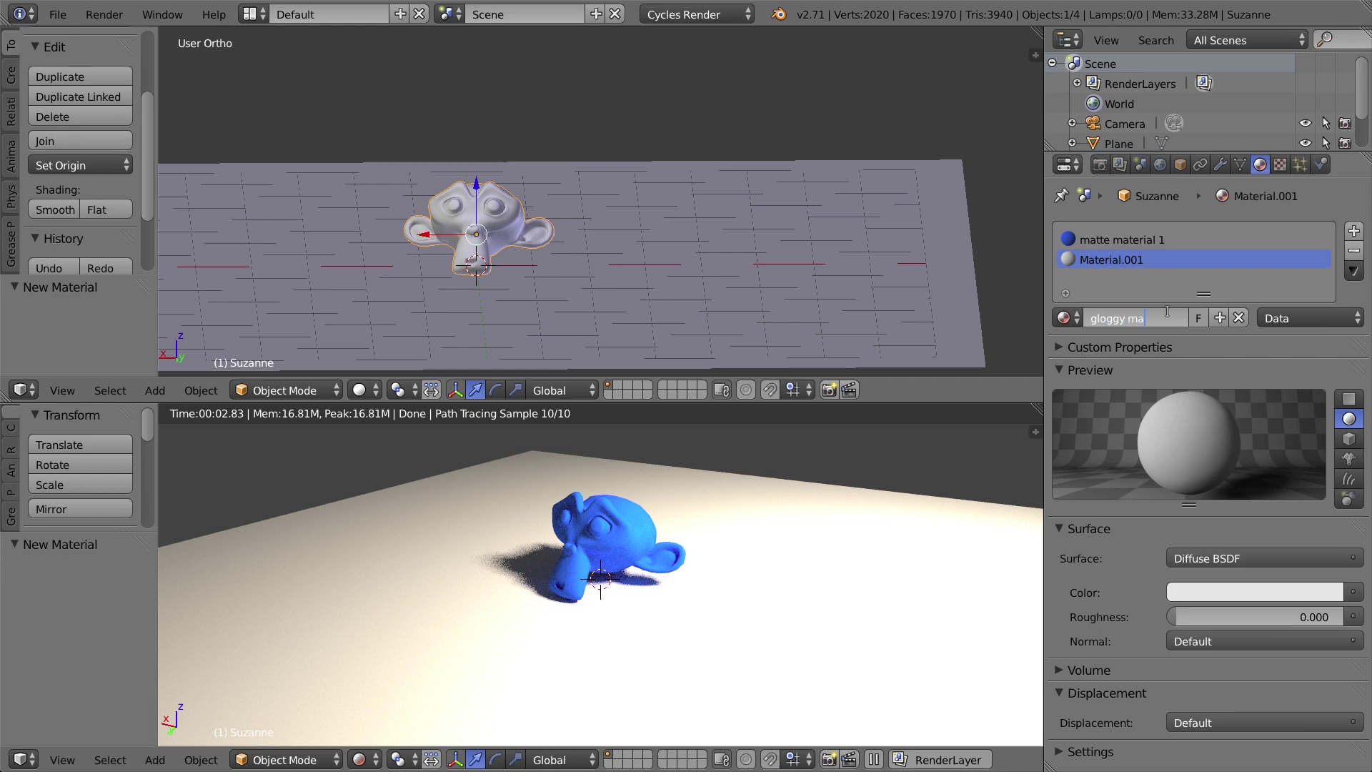
{"action": "key", "text": "Return"}
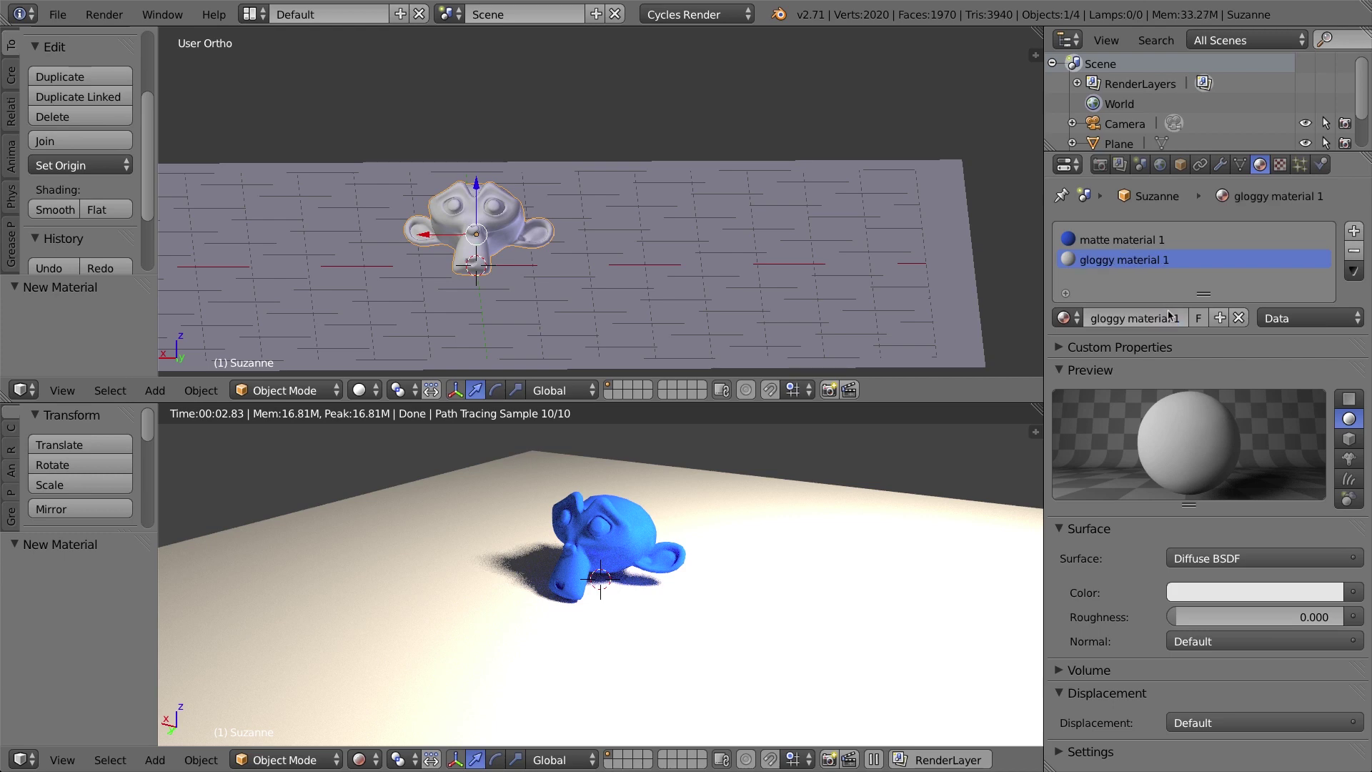
- Correct the name of the monkey's second material to "glossy material 1"
{"action": "left_click", "coordinate": [1116, 318]}
{"action": "left_click", "coordinate": [1120, 319]}
{"action": "key", "text": "BackSpace"}
{"action": "key", "text": "BackSpace"}
{"action": "key", "text": "BackSpace"}
{"action": "type", "text": "oss"}
{"action": "key", "text": "Return"}
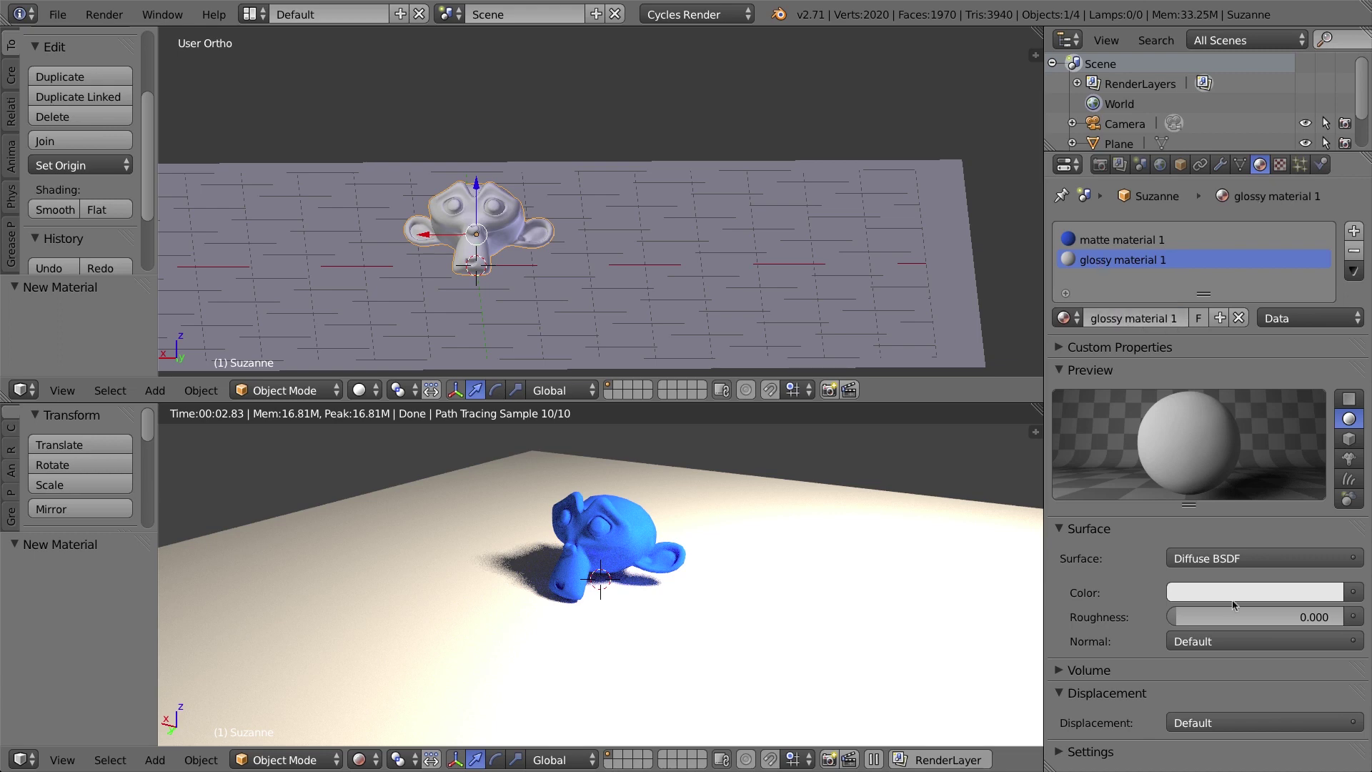
- Give glossy material 1 a Glossy BSDF surface shader with a red color
{"action": "left_click", "coordinate": [1233, 562]}
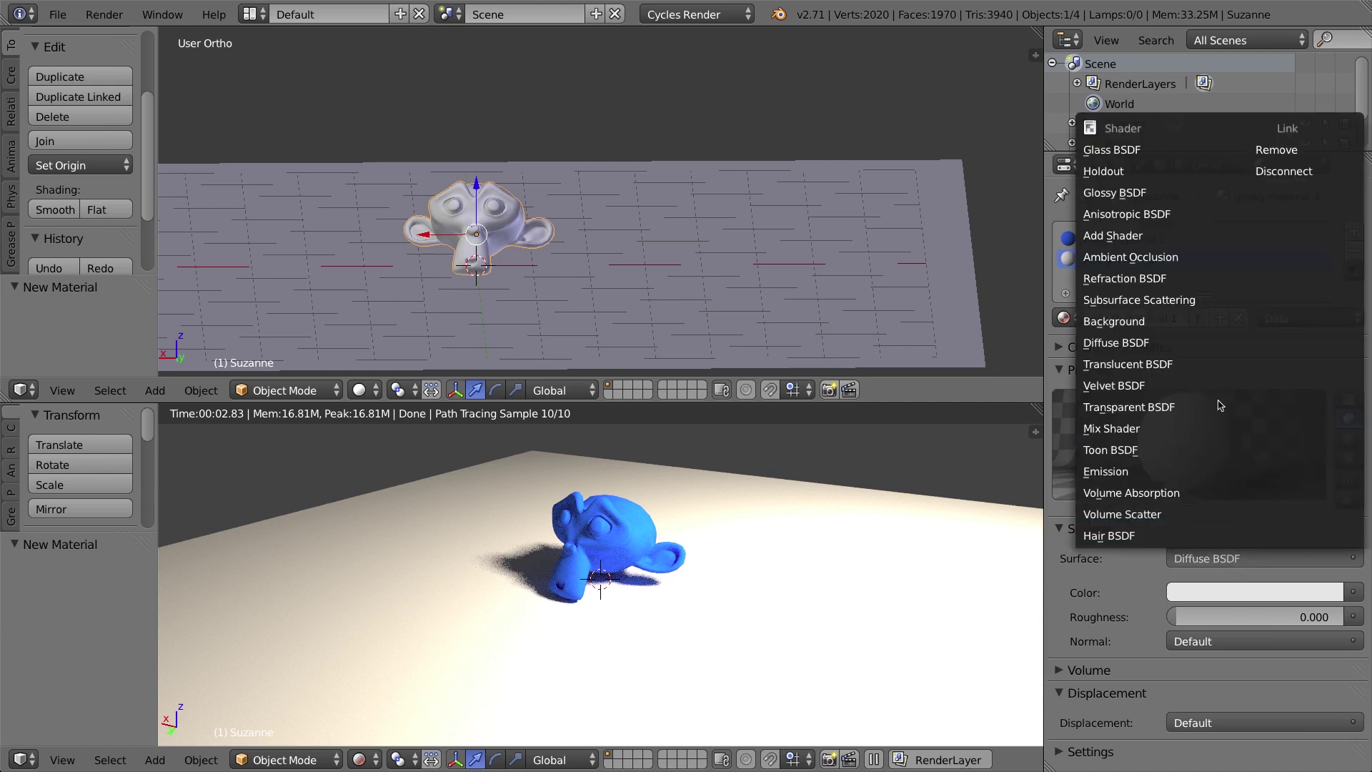
{"action": "left_click", "coordinate": [1137, 199]}
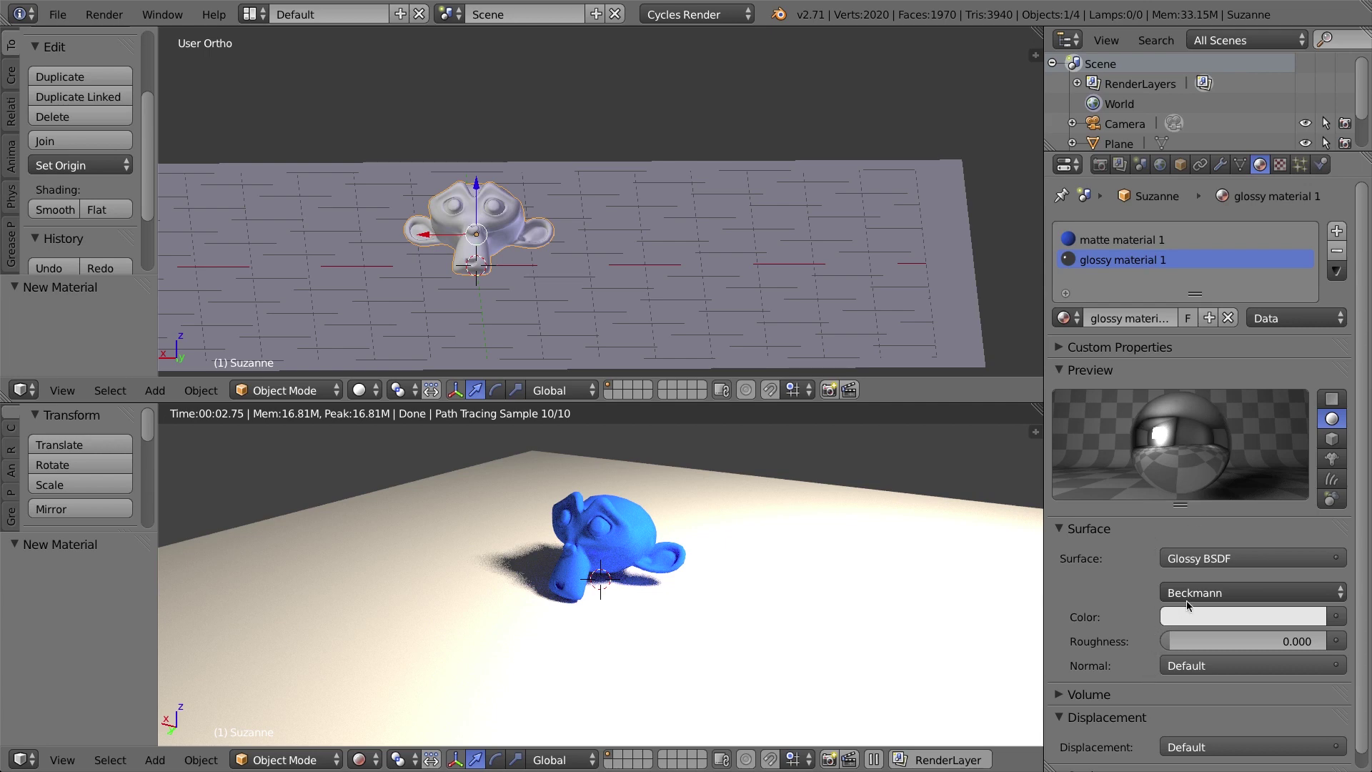
{"action": "left_click", "coordinate": [1214, 617]}
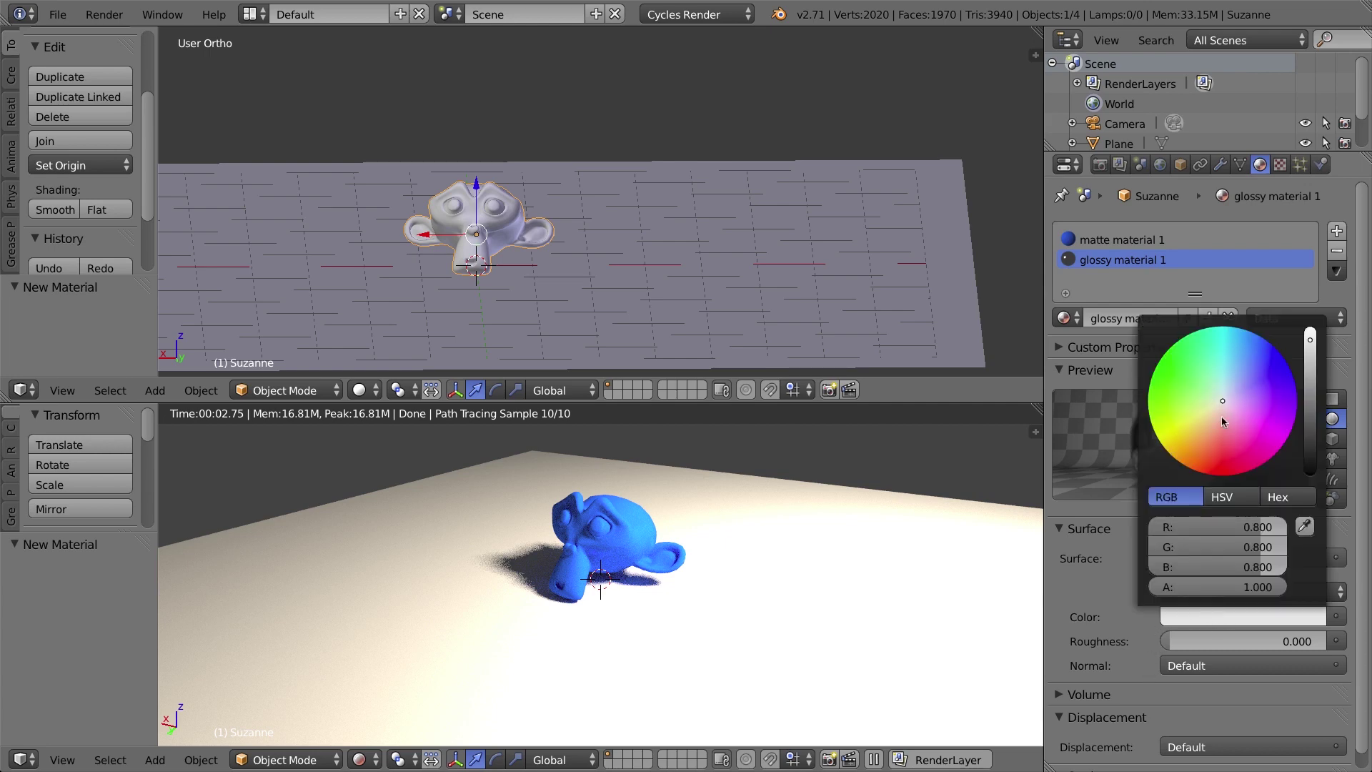
{"action": "left_click", "coordinate": [1223, 461]}
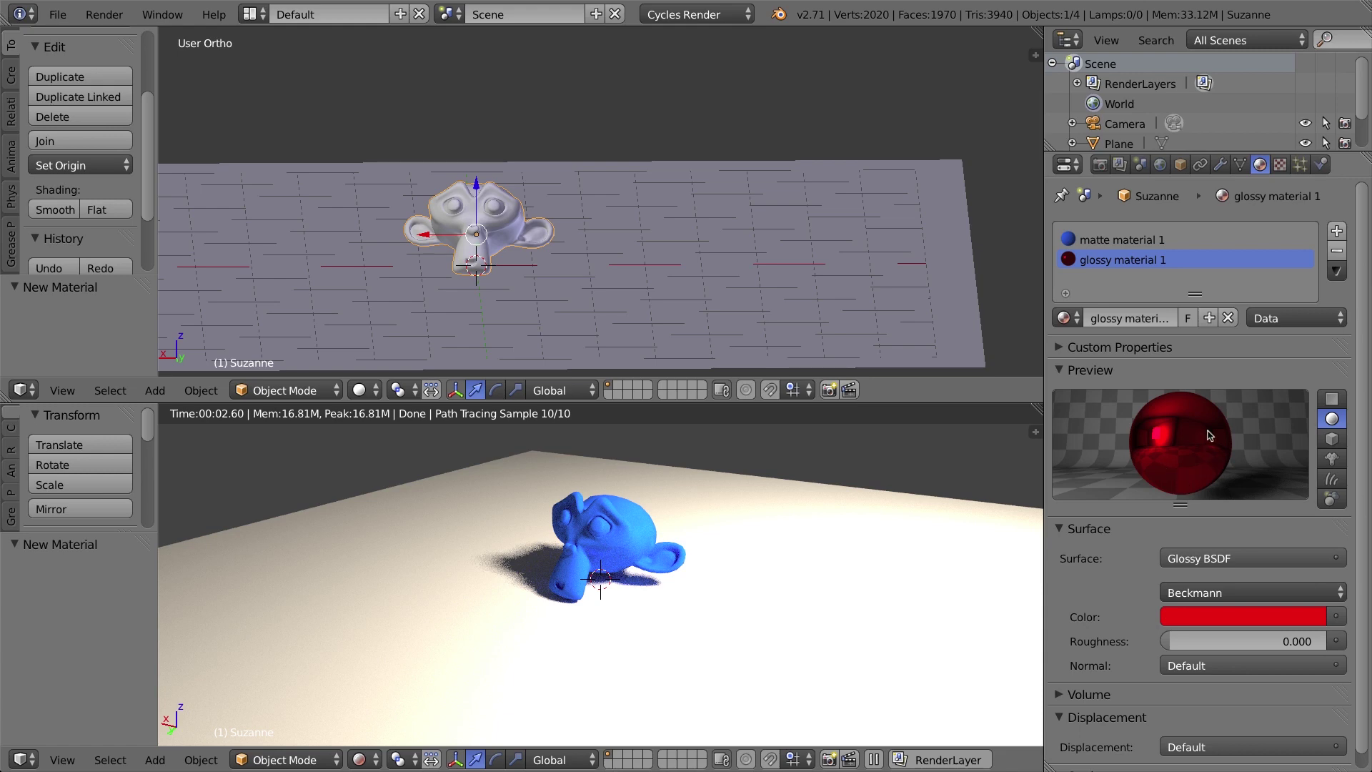
- Try out roughness values between 0.073 and 1.000 on the red glossy material, ending at about 0.145
{"action": "left_click_drag", "start_coordinate": [1171, 646], "coordinate": [1221, 647]}
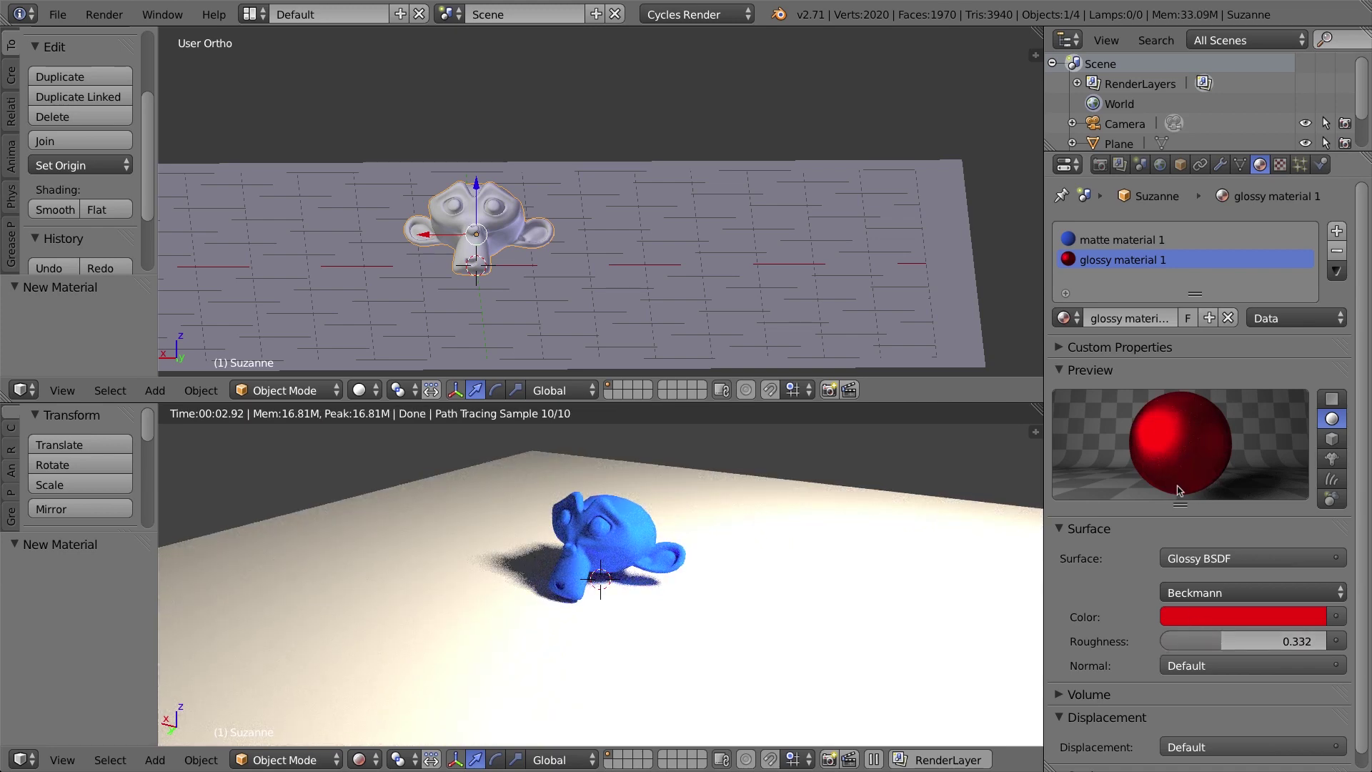
{"action": "left_click_drag", "start_coordinate": [1219, 643], "coordinate": [1203, 643]}
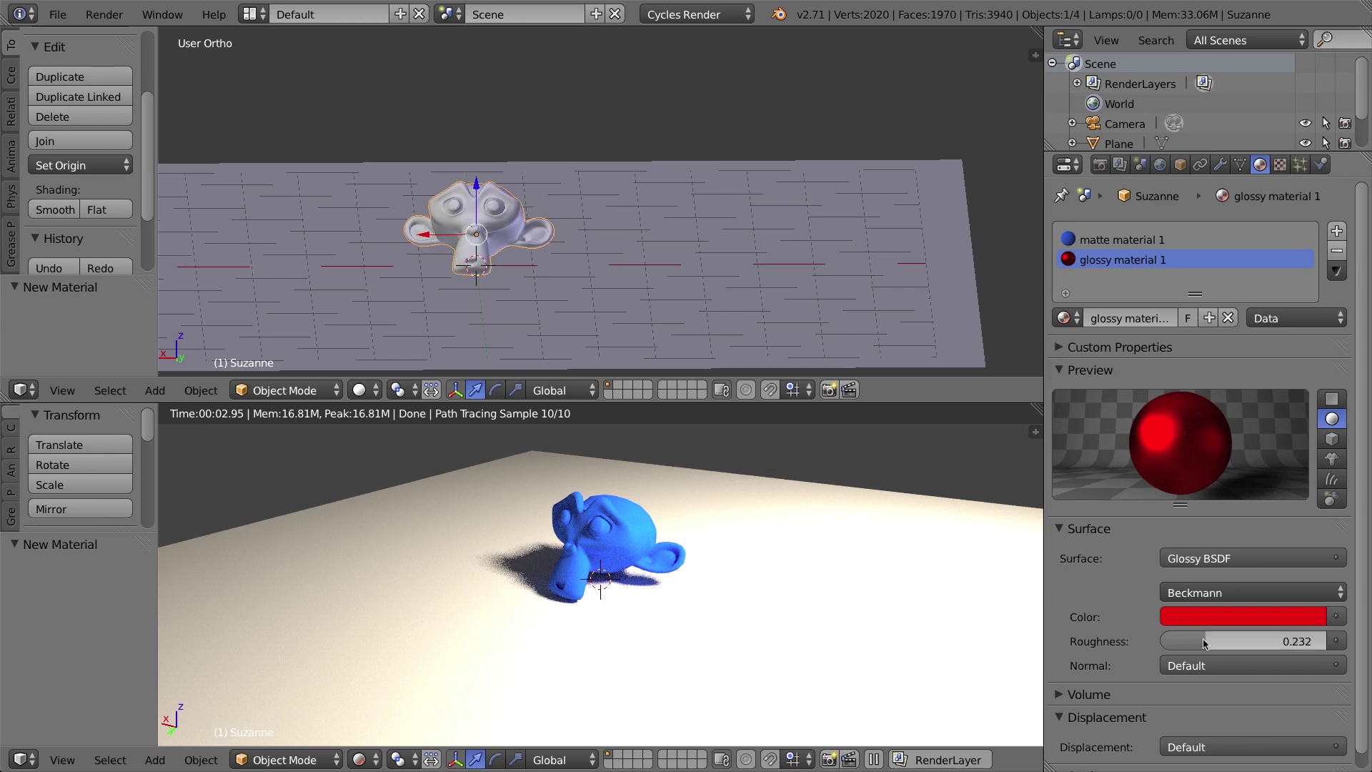
{"action": "left_click_drag", "start_coordinate": [1201, 643], "coordinate": [1176, 642]}
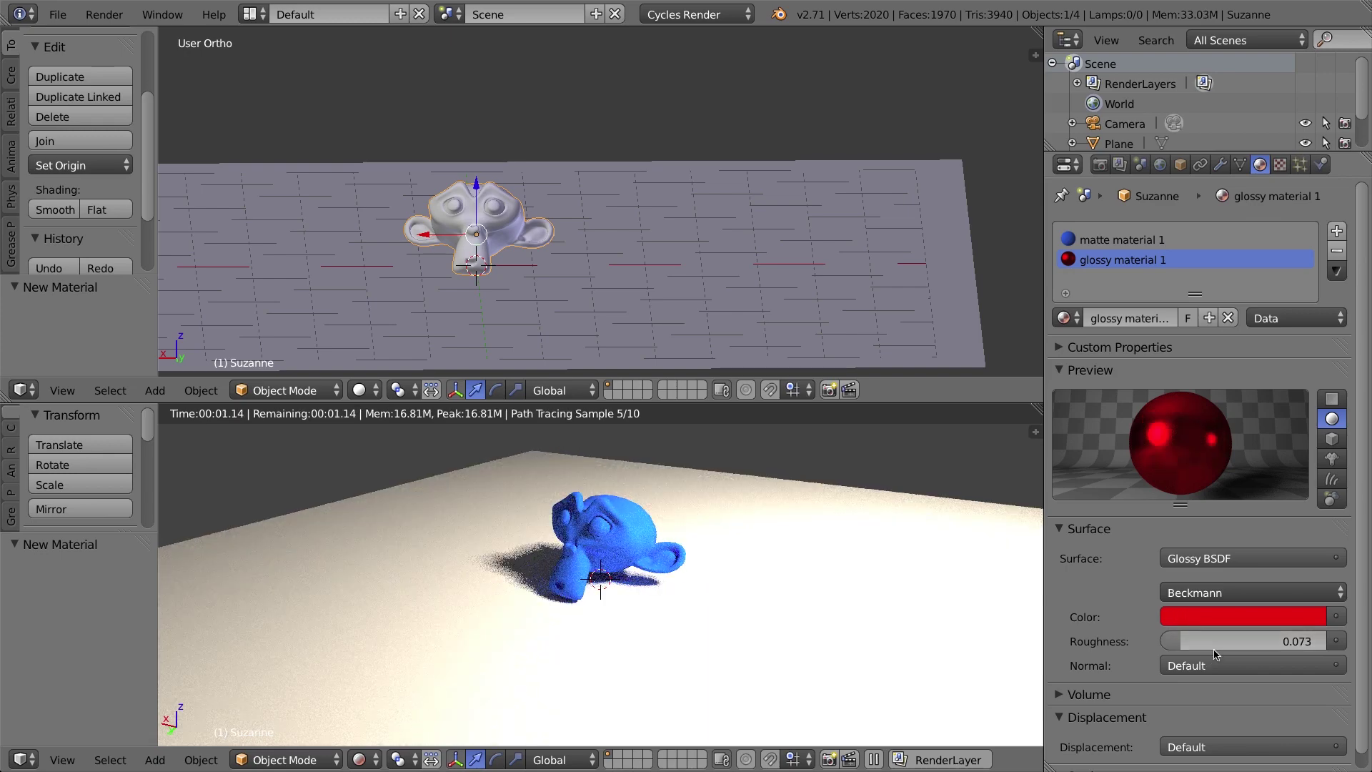
{"action": "left_click_drag", "start_coordinate": [1184, 639], "coordinate": [1329, 641]}
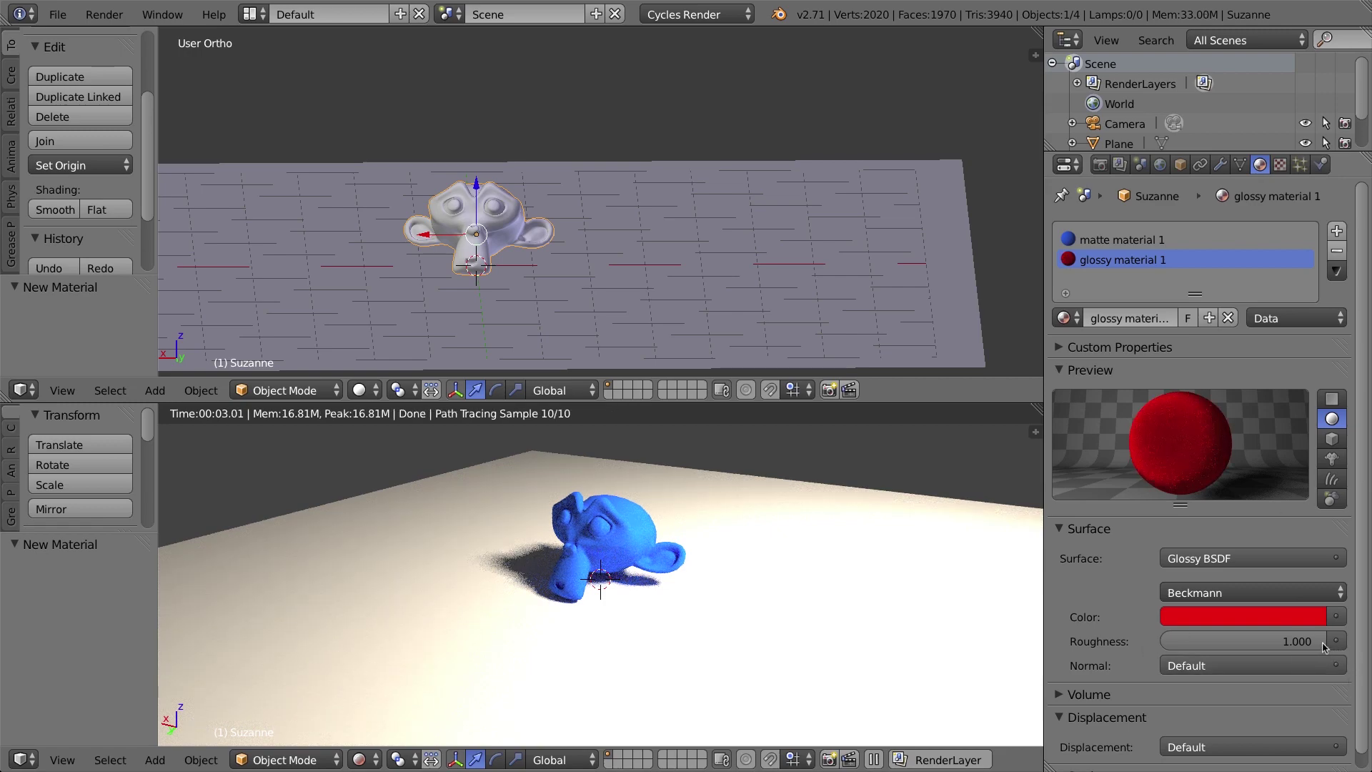
{"action": "left_click_drag", "start_coordinate": [1323, 646], "coordinate": [1255, 646]}
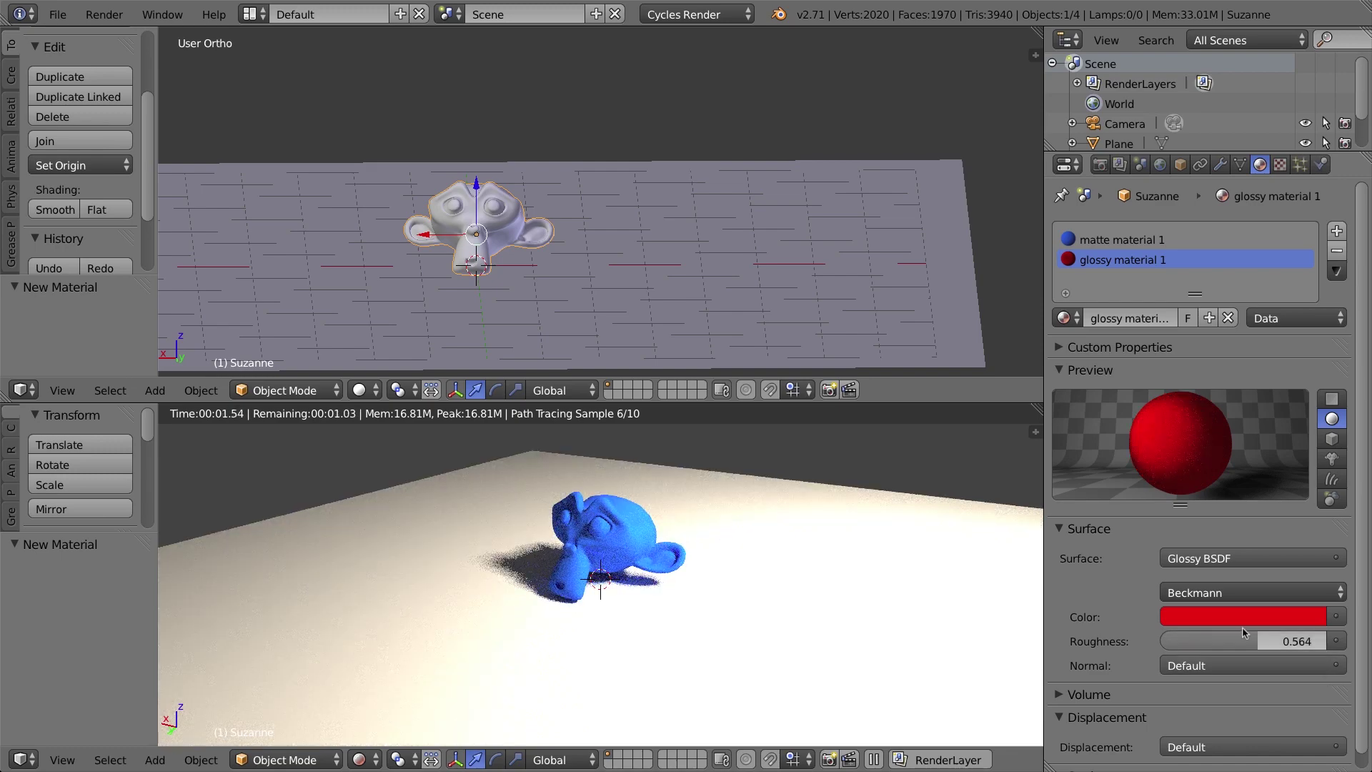
{"action": "left_click_drag", "start_coordinate": [1255, 645], "coordinate": [1195, 645]}
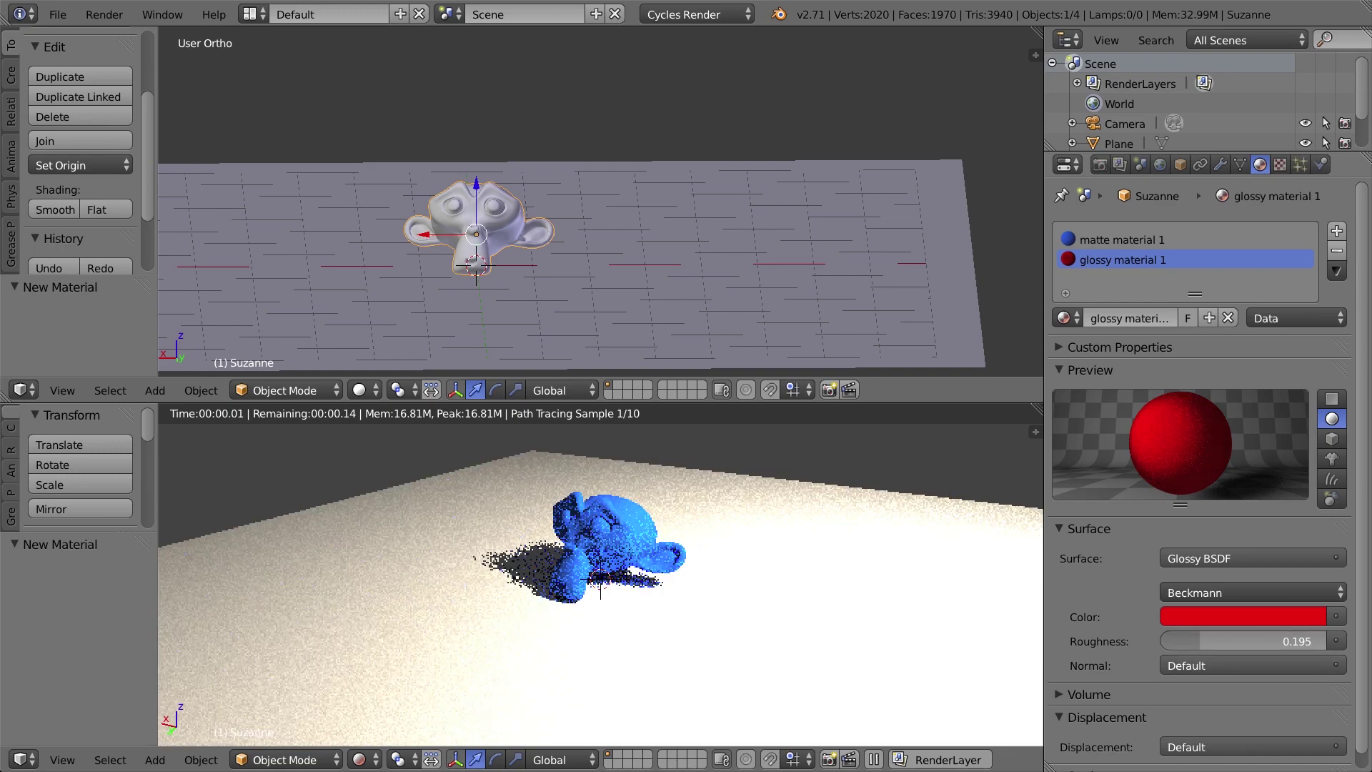
{"action": "left_click", "coordinate": [1257, 642]}
{"action": "key", "text": "BackSpace"}
{"action": "key", "text": "BackSpace"}
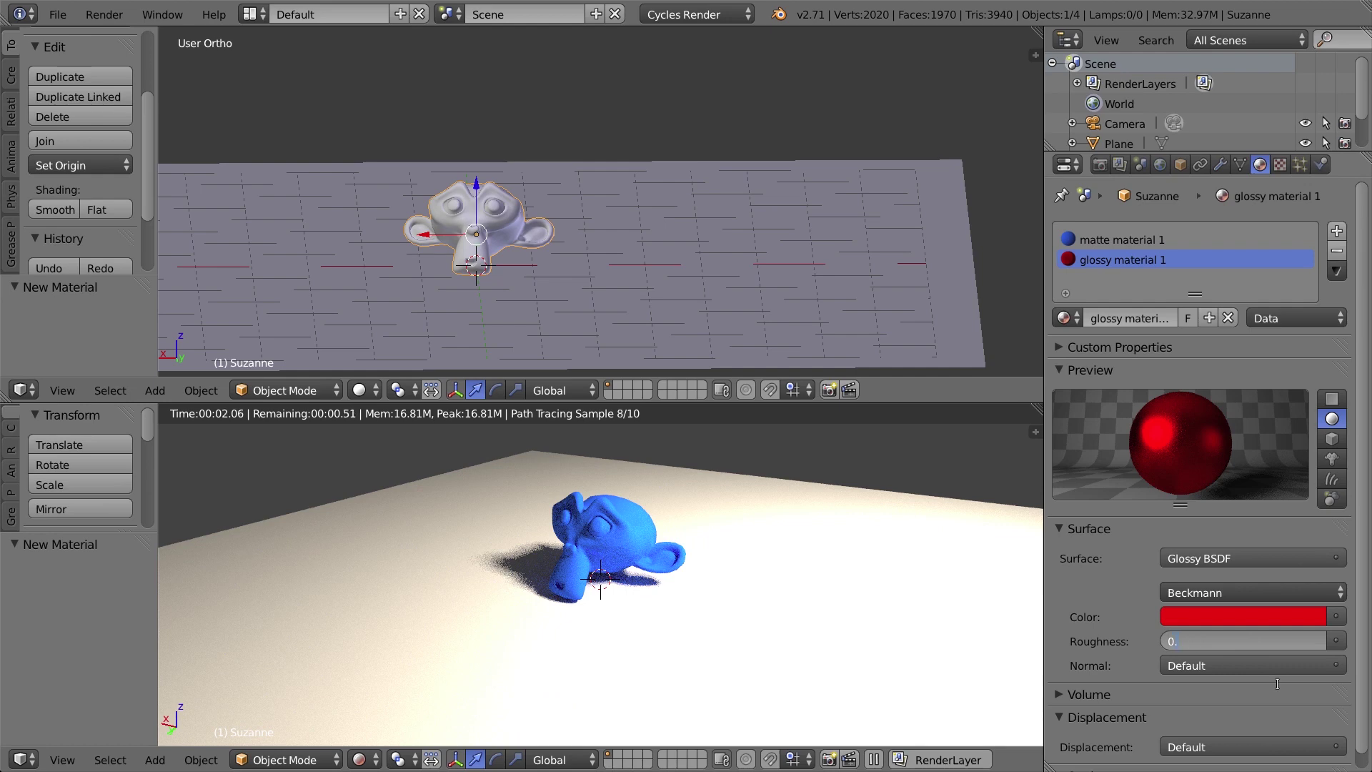
{"action": "type", "text": "5"}
{"action": "key", "text": "Return"}
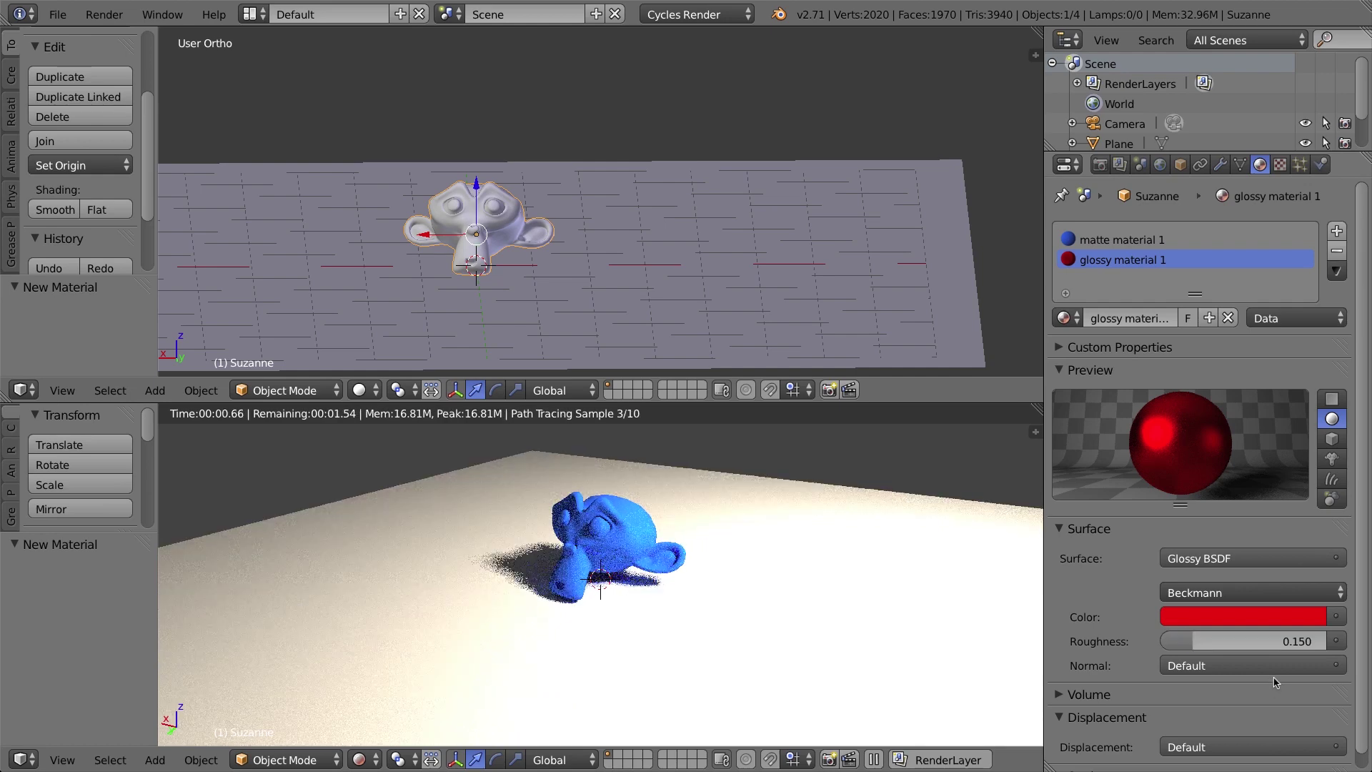
{"action": "left_click_drag", "start_coordinate": [1223, 645], "coordinate": [1222, 645]}
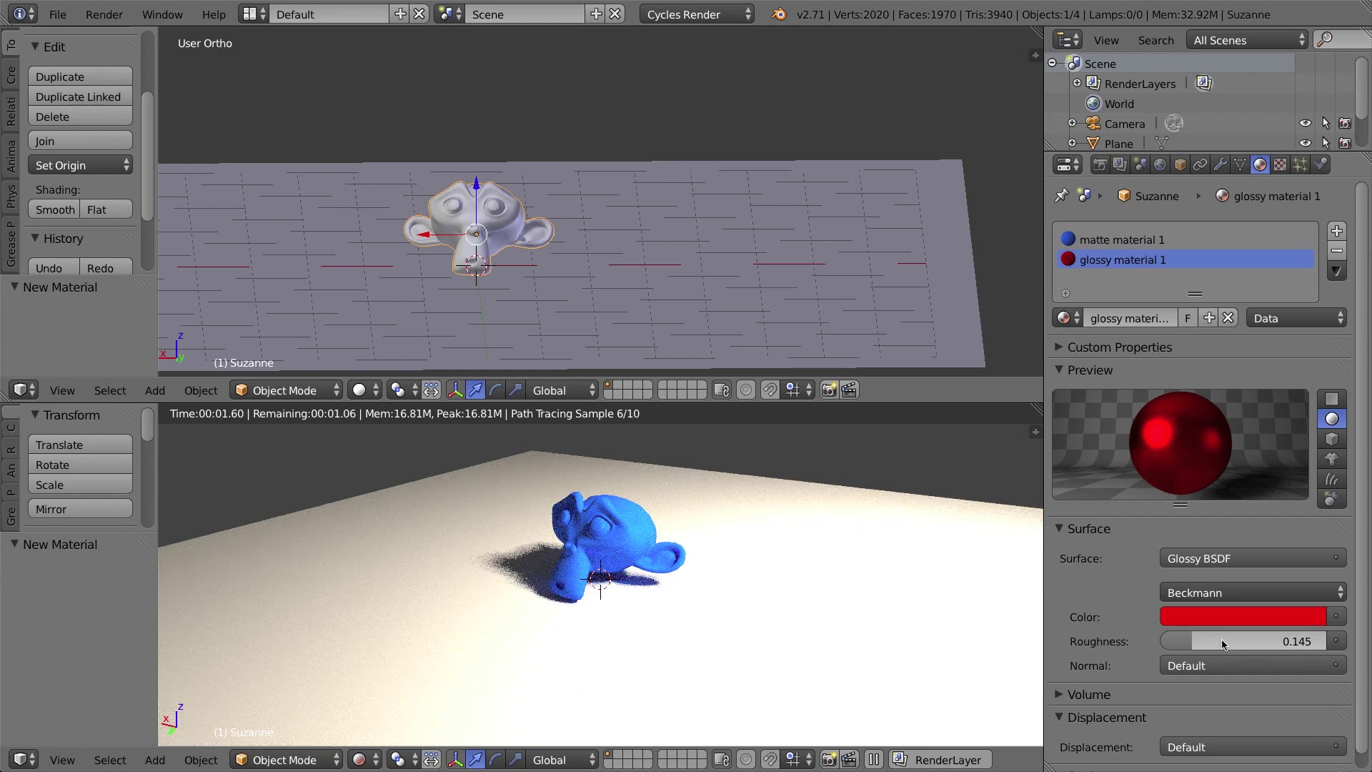
- Set the glossy material's roughness to 0.05
{"action": "left_click", "coordinate": [1222, 642]}
{"action": "left_click_drag", "start_coordinate": [1218, 643], "coordinate": [1150, 634]}
{"action": "type", "text": "0."}
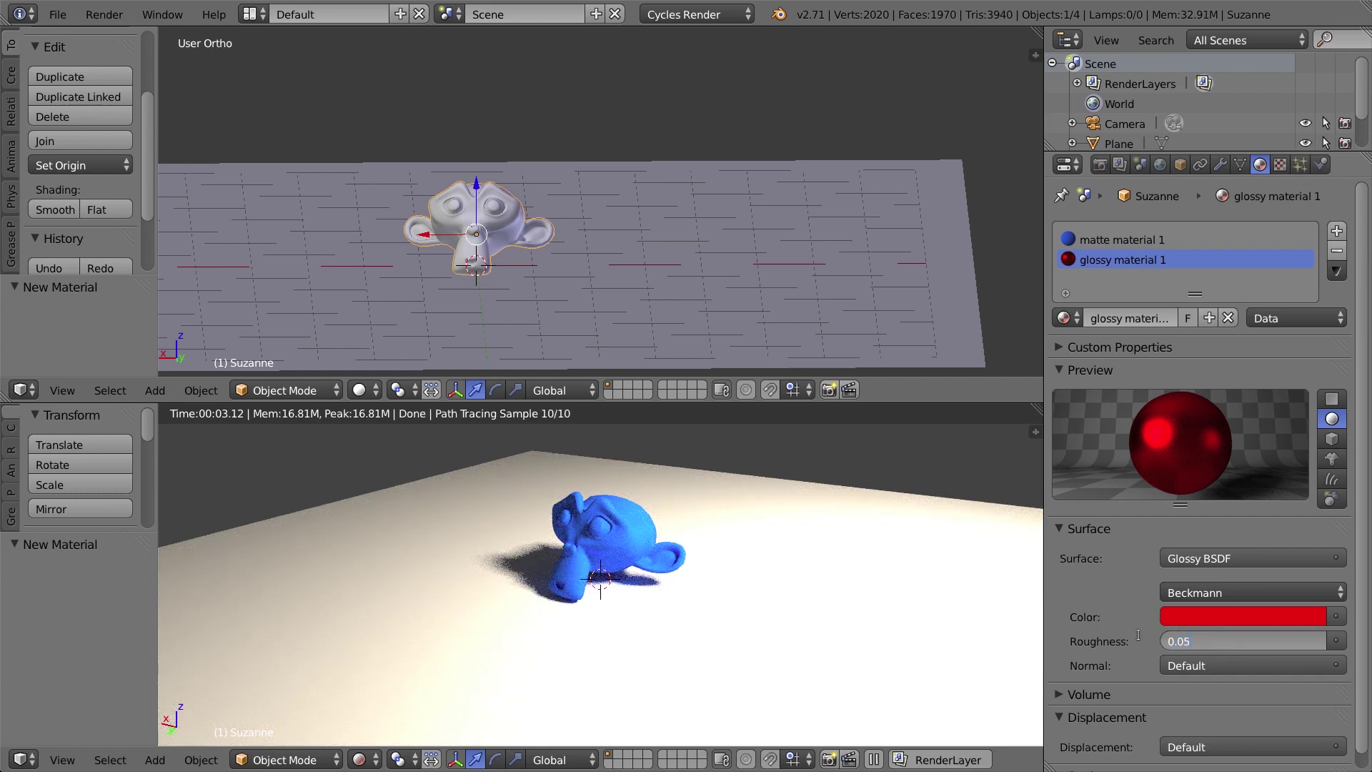
{"action": "key", "text": "Return"}
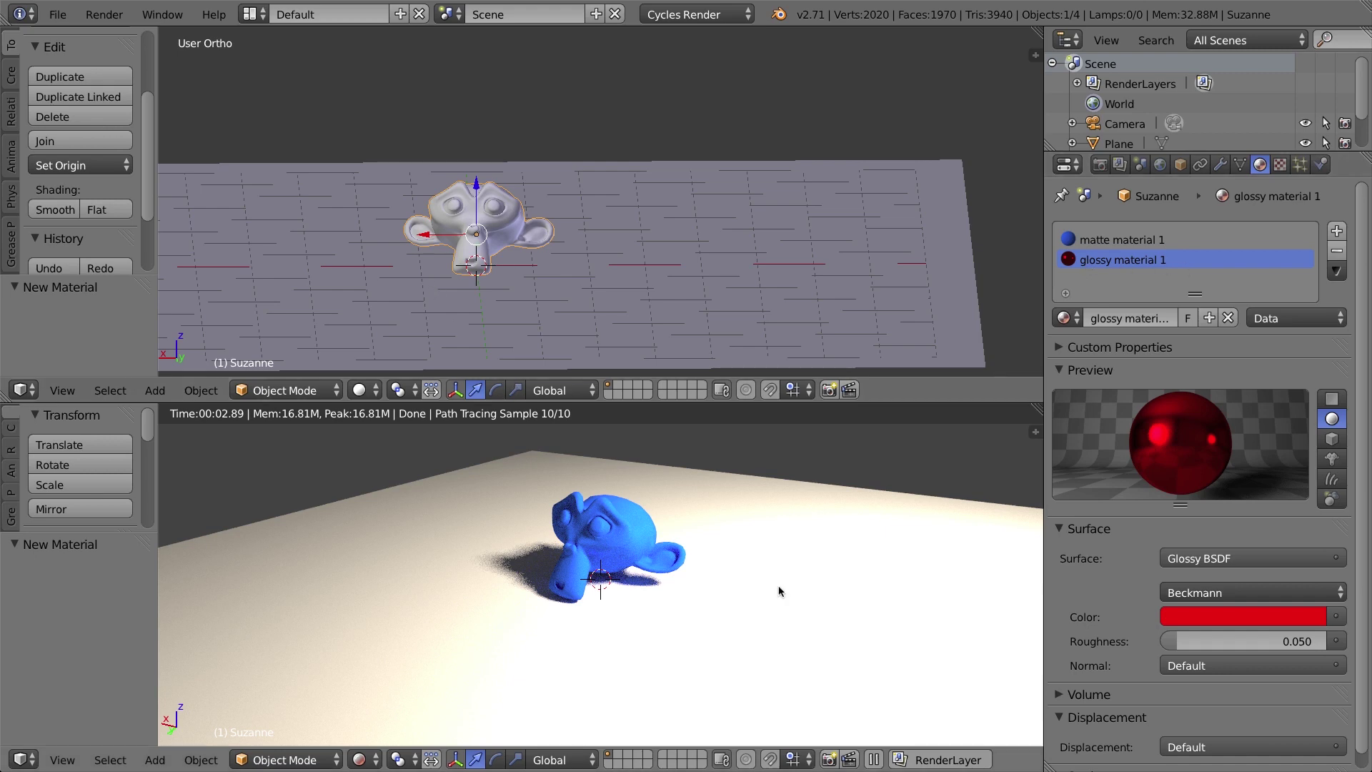
- Put the monkey head in Edit Mode with face selection
{"action": "scroll", "coordinate": [425, 187], "scroll_direction": "up", "scroll_amount": 4}
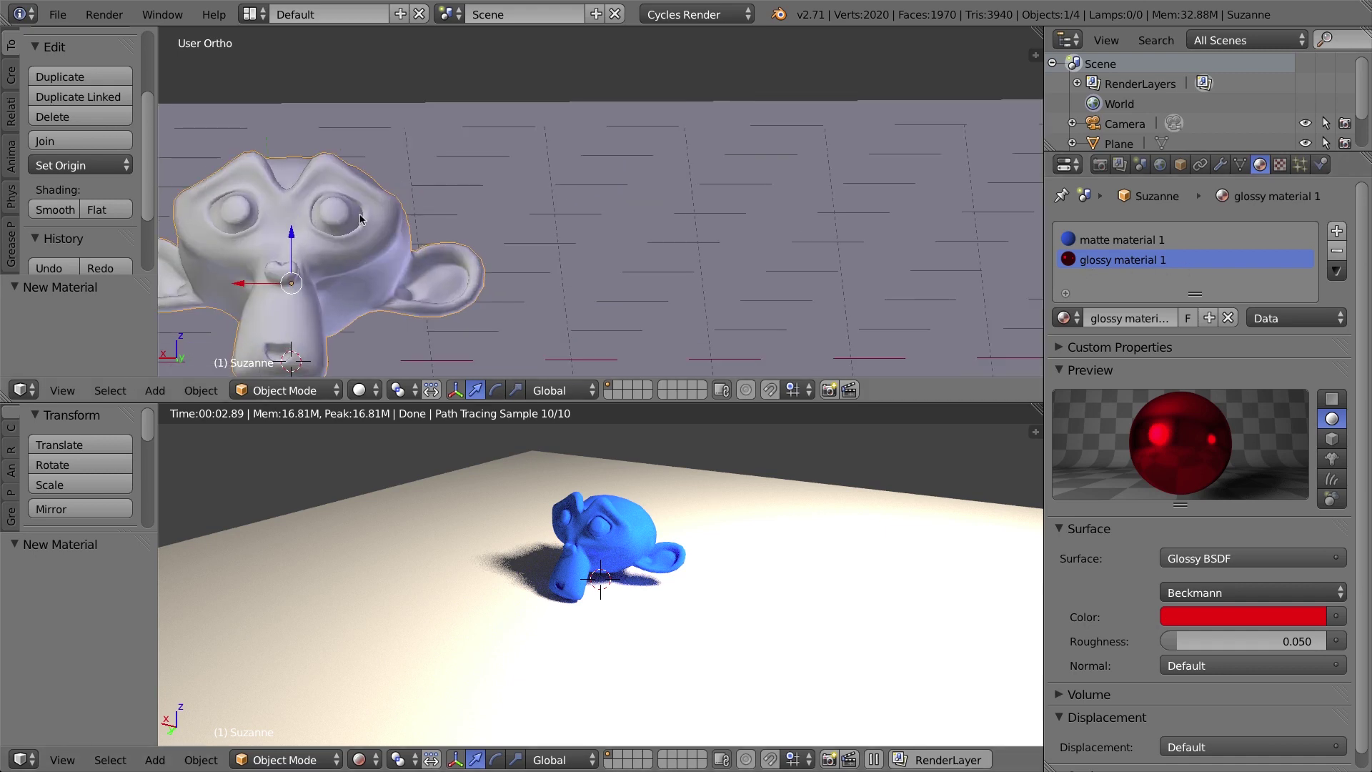
{"action": "middle_click_drag", "start_coordinate": [361, 219], "coordinate": [615, 190], "text": "shift"}
{"action": "key", "text": "Tab"}
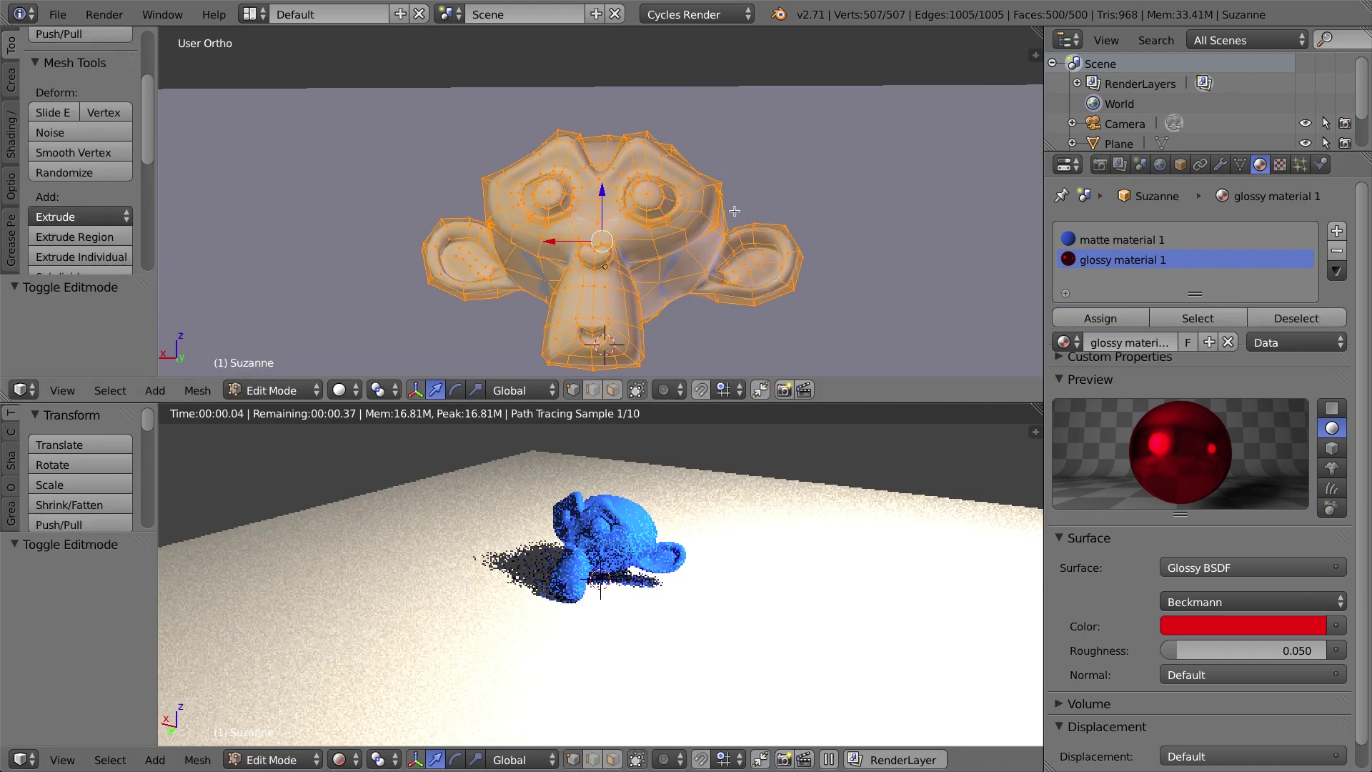
{"action": "left_click", "coordinate": [613, 390]}
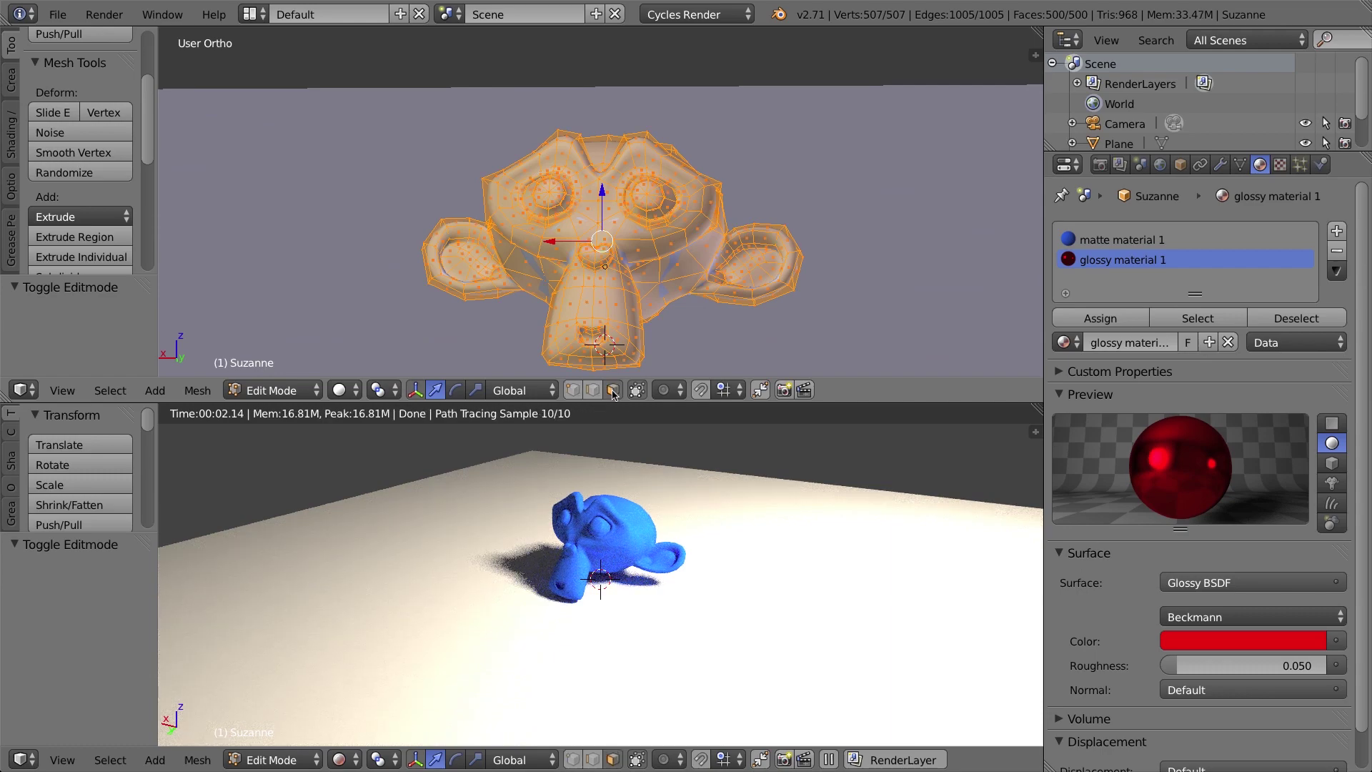
- Try selecting individual faces on the monkey's eyes in solid and wireframe display, and return to solid display
{"action": "right_click", "coordinate": [557, 187]}
{"action": "scroll", "coordinate": [557, 183], "scroll_direction": "up", "scroll_amount": 4}
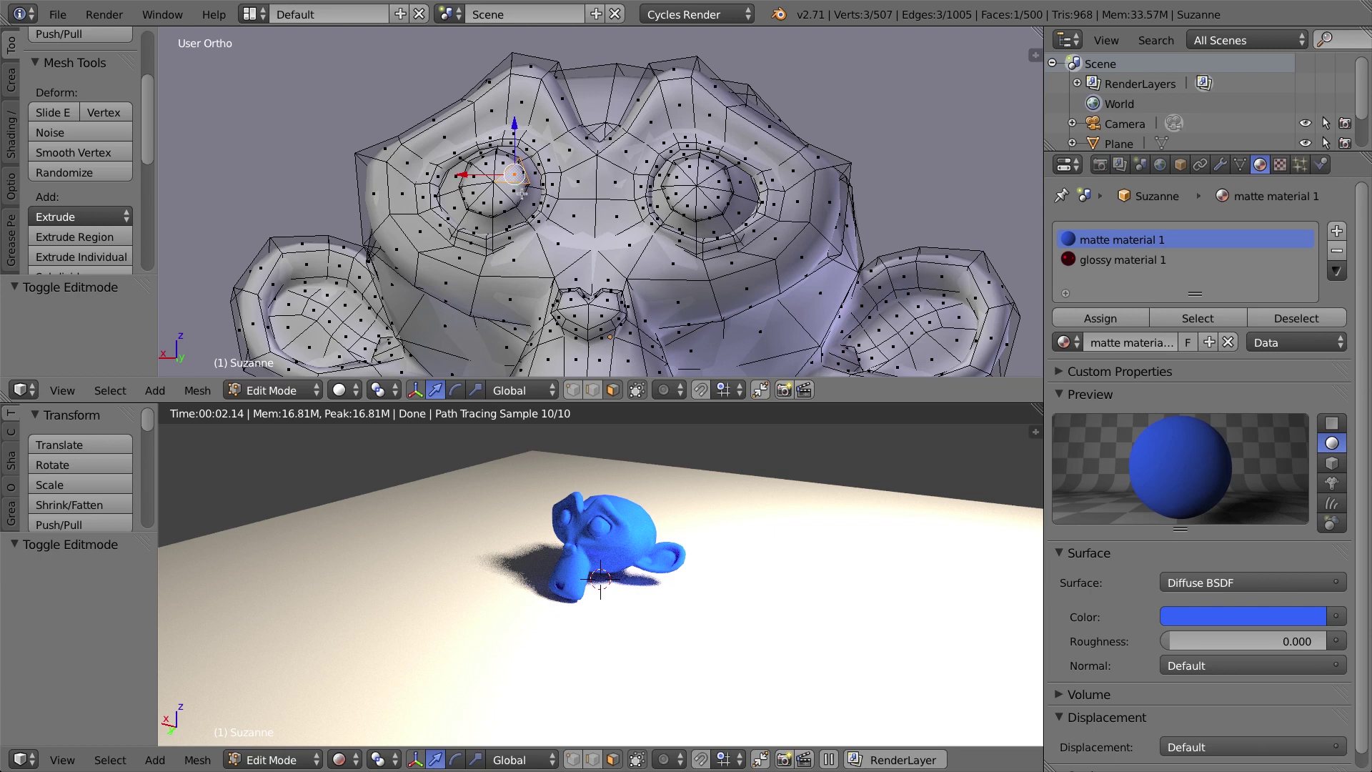
{"action": "key", "text": "z"}
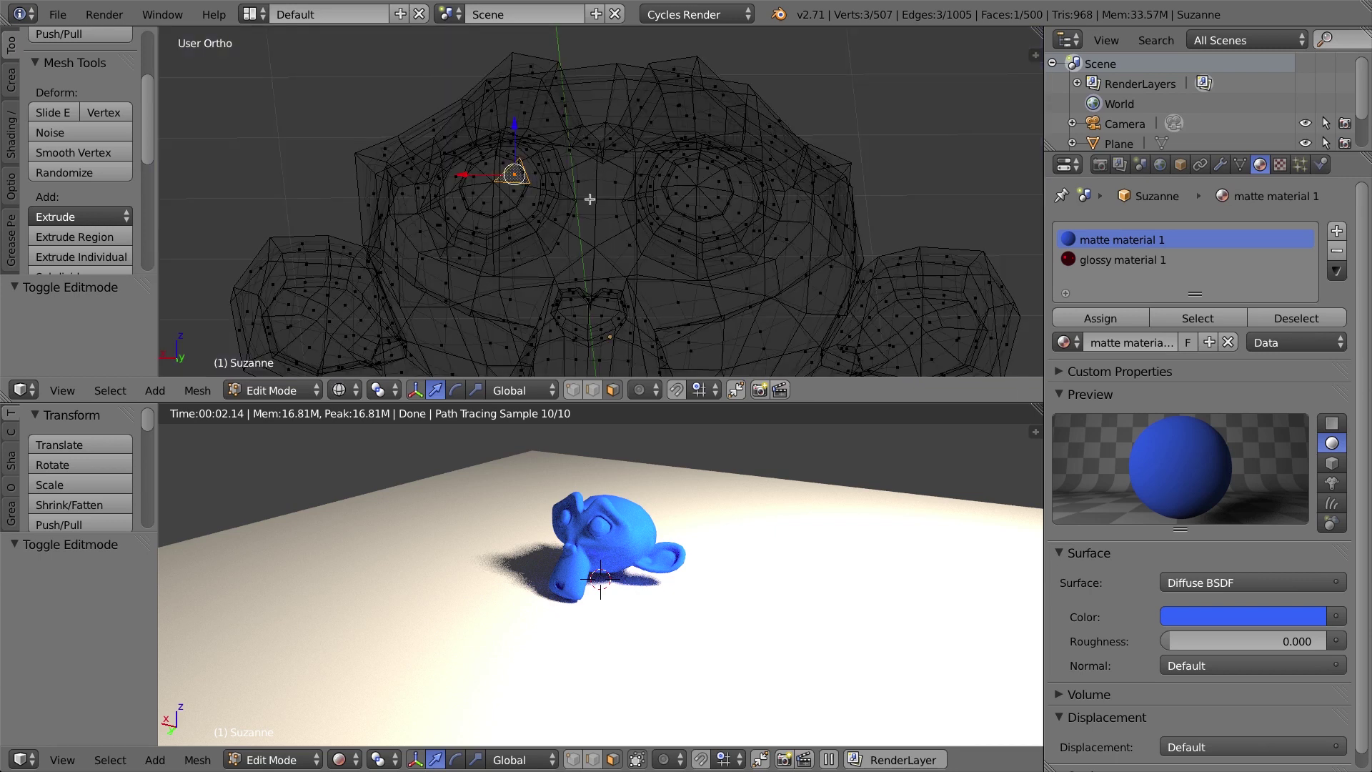
{"action": "left_click", "coordinate": [340, 390]}
{"action": "left_click", "coordinate": [340, 390]}
{"action": "left_click", "coordinate": [378, 343]}
{"action": "middle_click_drag", "start_coordinate": [500, 178], "coordinate": [547, 185]}
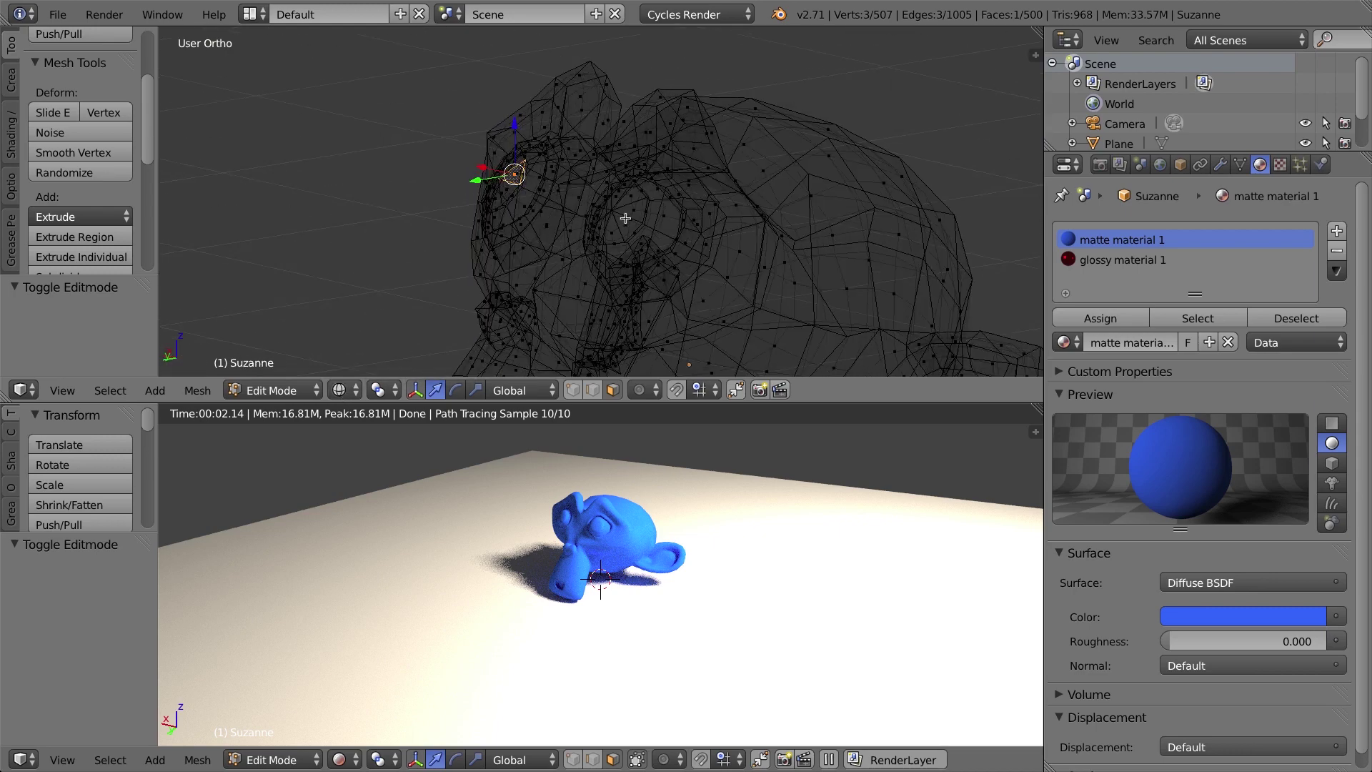
{"action": "right_click", "coordinate": [648, 225], "text": "shift"}
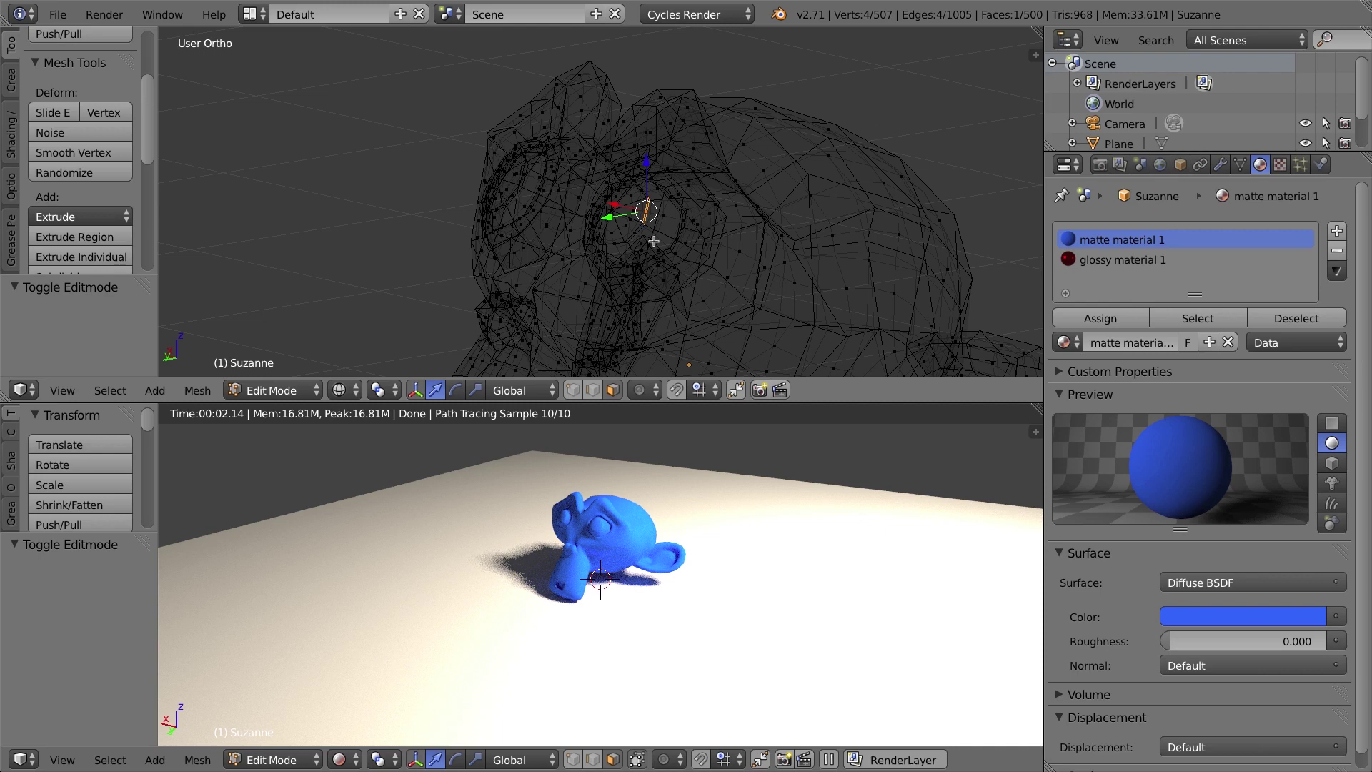
{"action": "key", "text": "z"}
- Clear the selection, select all linked faces of the monkey's left eyeball, and assign glossy material 1 to them
{"action": "key", "text": "a"}
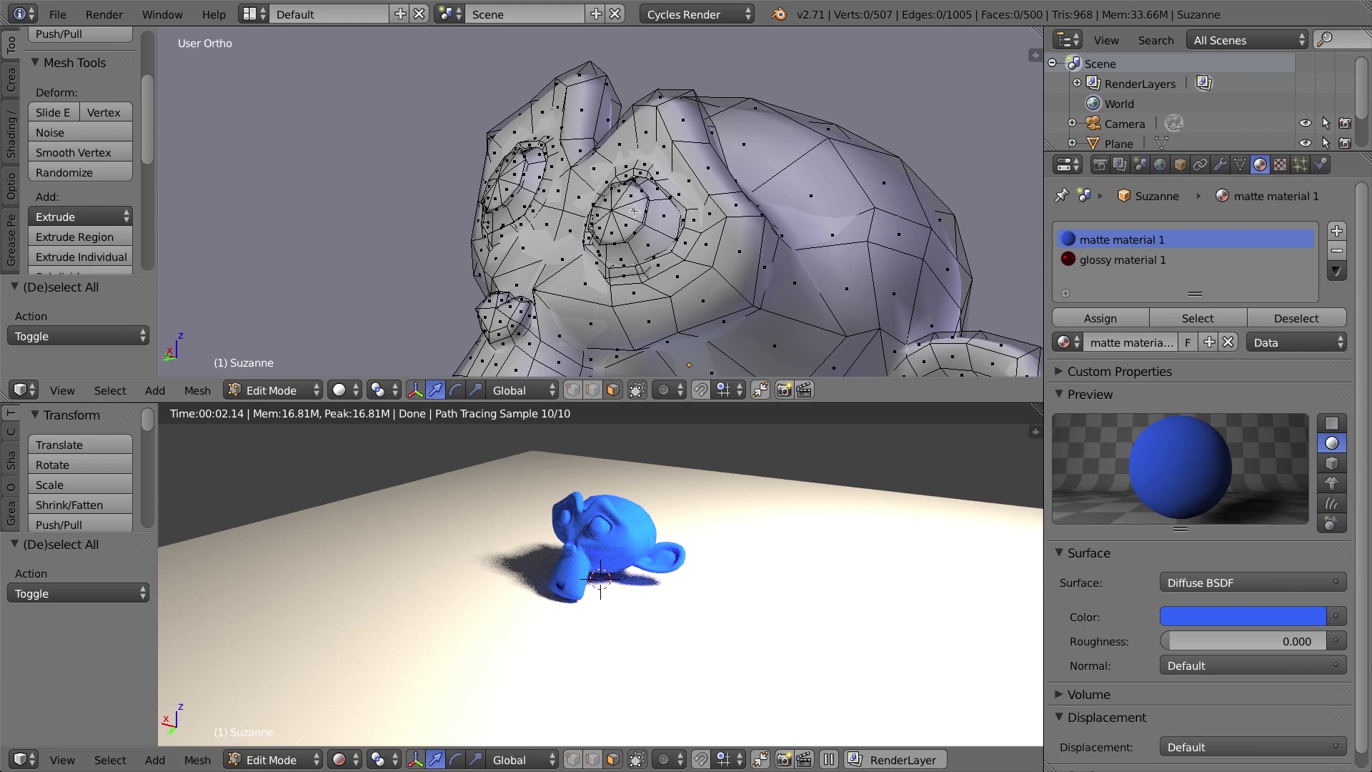
{"action": "key", "text": "l"}
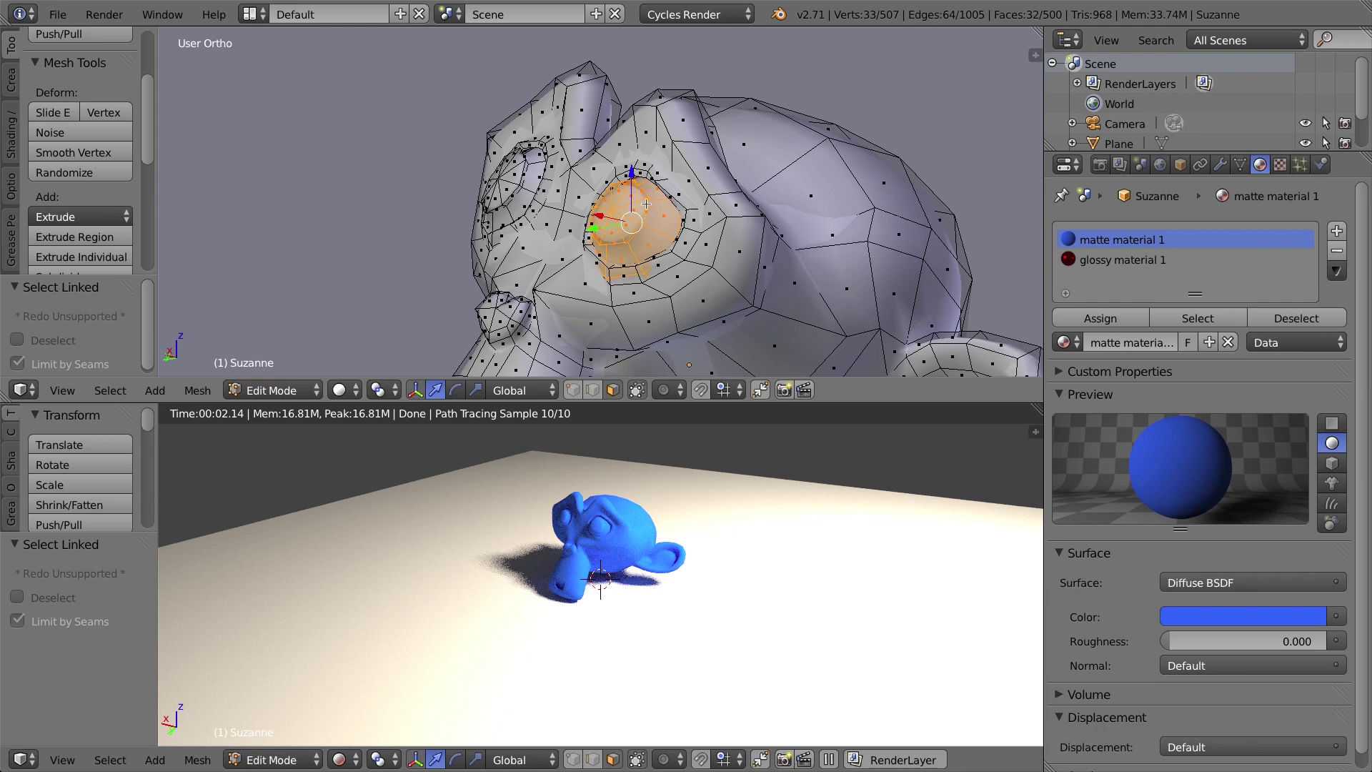
{"action": "key", "text": "a"}
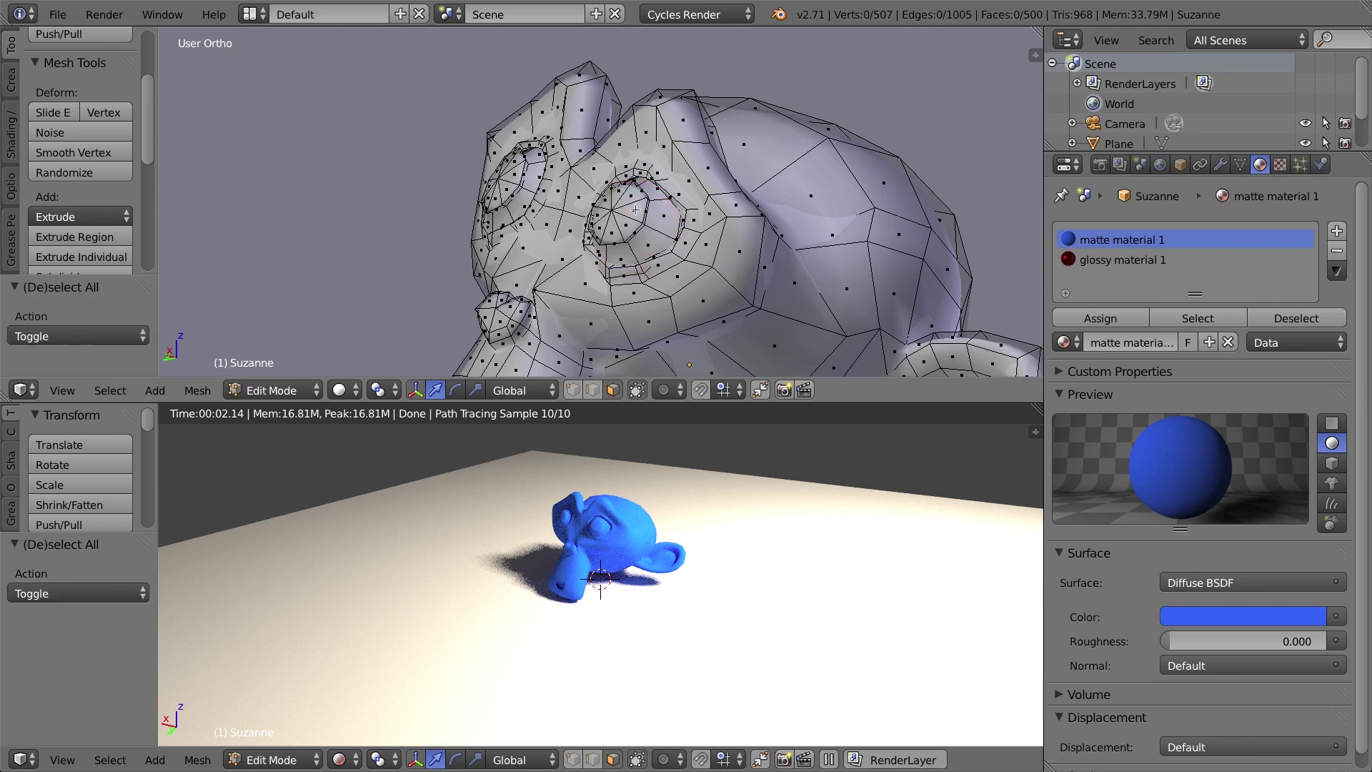
{"action": "key", "text": "l"}
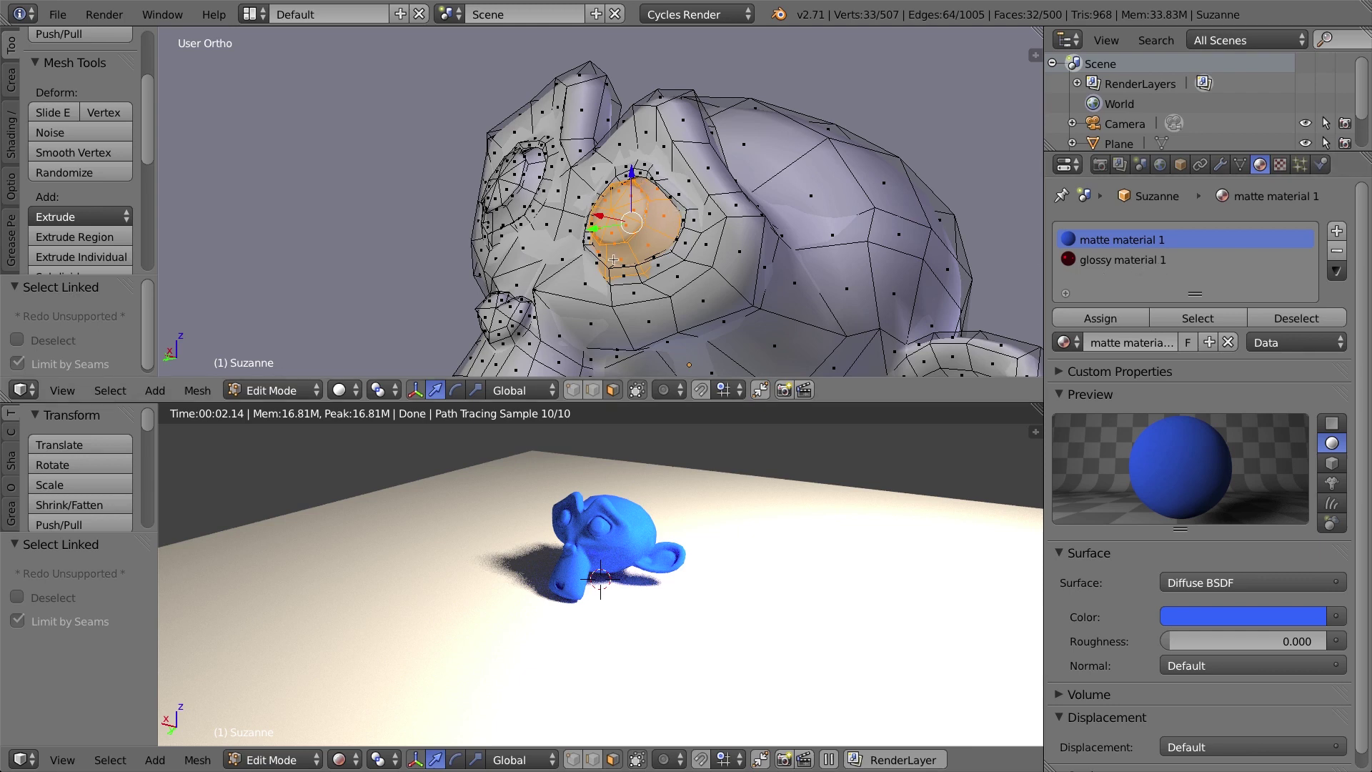
{"action": "left_click", "coordinate": [1112, 320]}
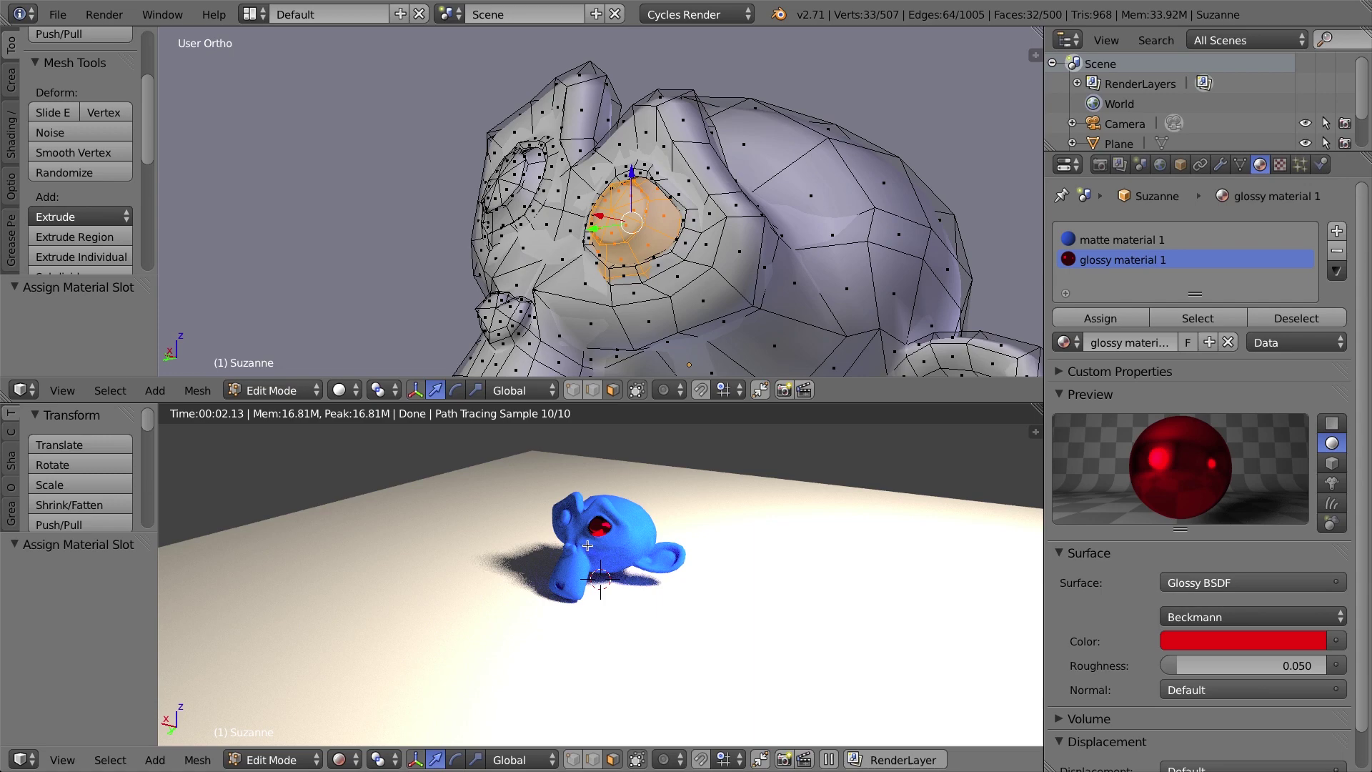
- Assign glossy material 1 to only the linked faces of the monkey's right eyeball and return to Object Mode
{"action": "middle_click_drag", "start_coordinate": [517, 233], "coordinate": [661, 238]}
{"action": "middle_click_drag", "start_coordinate": [435, 226], "coordinate": [574, 268]}
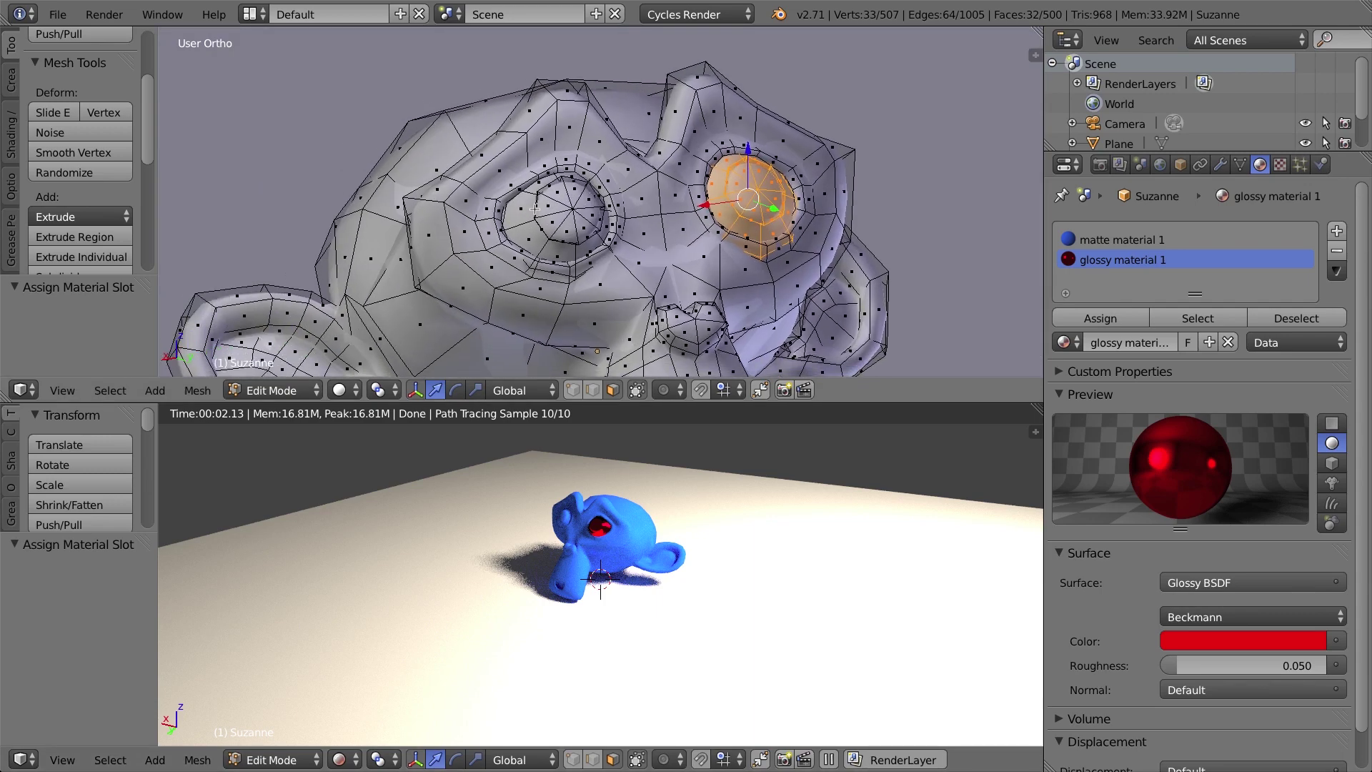
{"action": "key", "text": "a"}
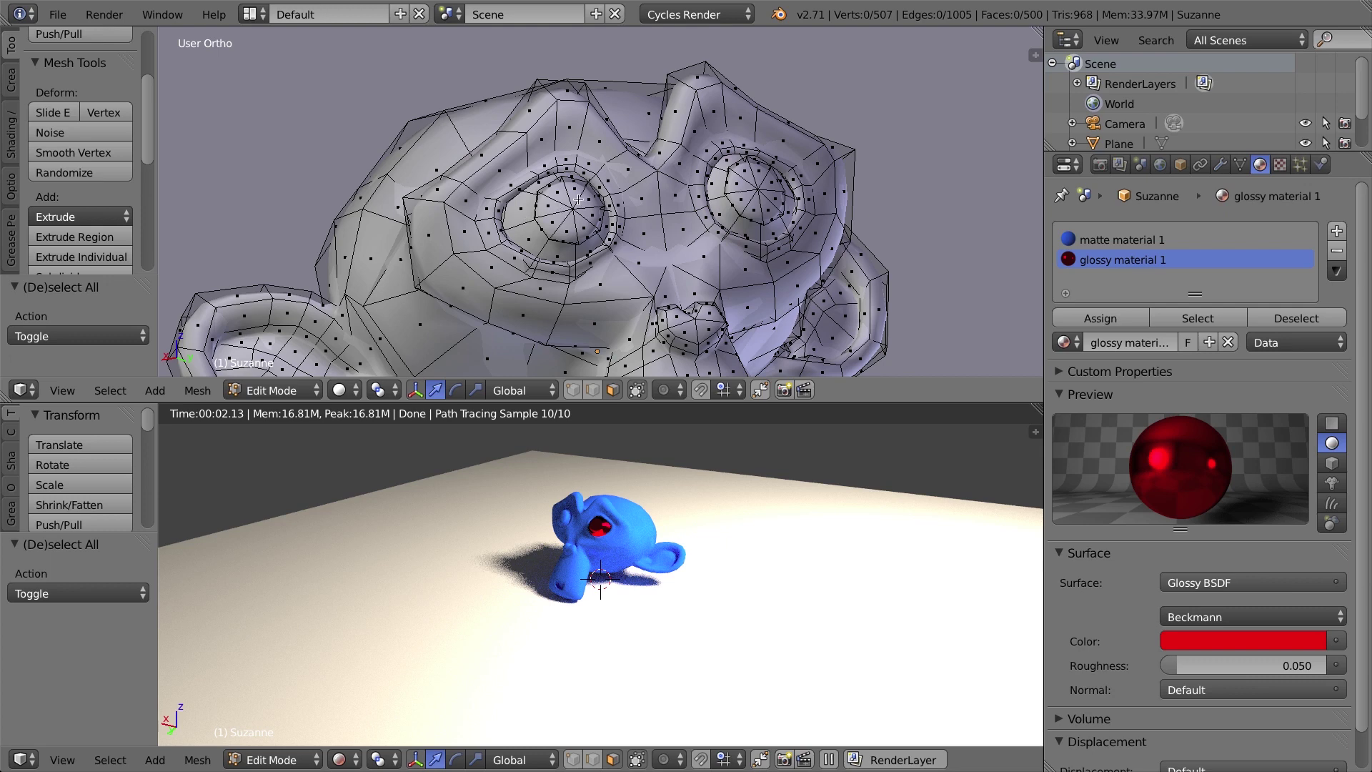
{"action": "key", "text": "l"}
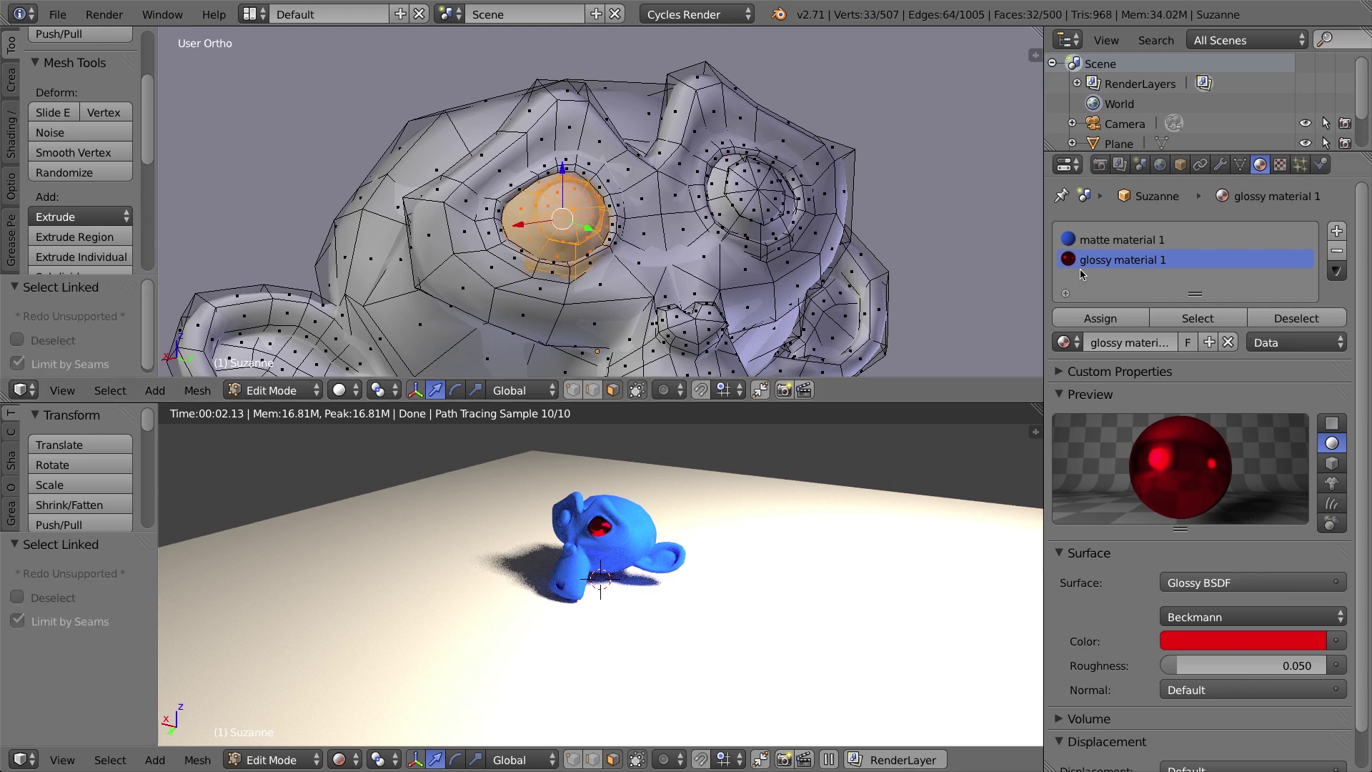
{"action": "left_click", "coordinate": [1101, 318]}
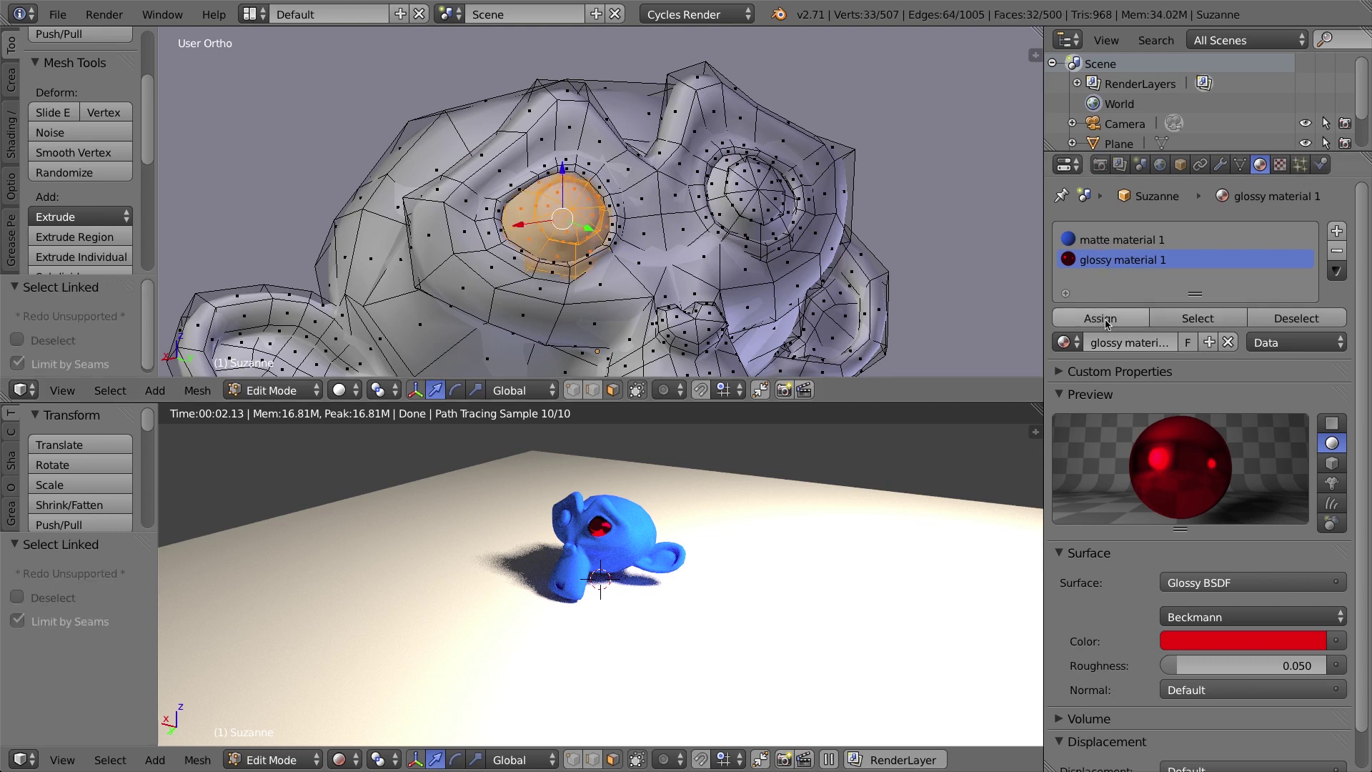
{"action": "middle_click_drag", "start_coordinate": [558, 546], "coordinate": [618, 516]}
{"action": "scroll", "coordinate": [567, 532], "scroll_direction": "up", "scroll_amount": 4}
{"action": "scroll", "coordinate": [567, 532], "scroll_direction": "down", "scroll_amount": 1}
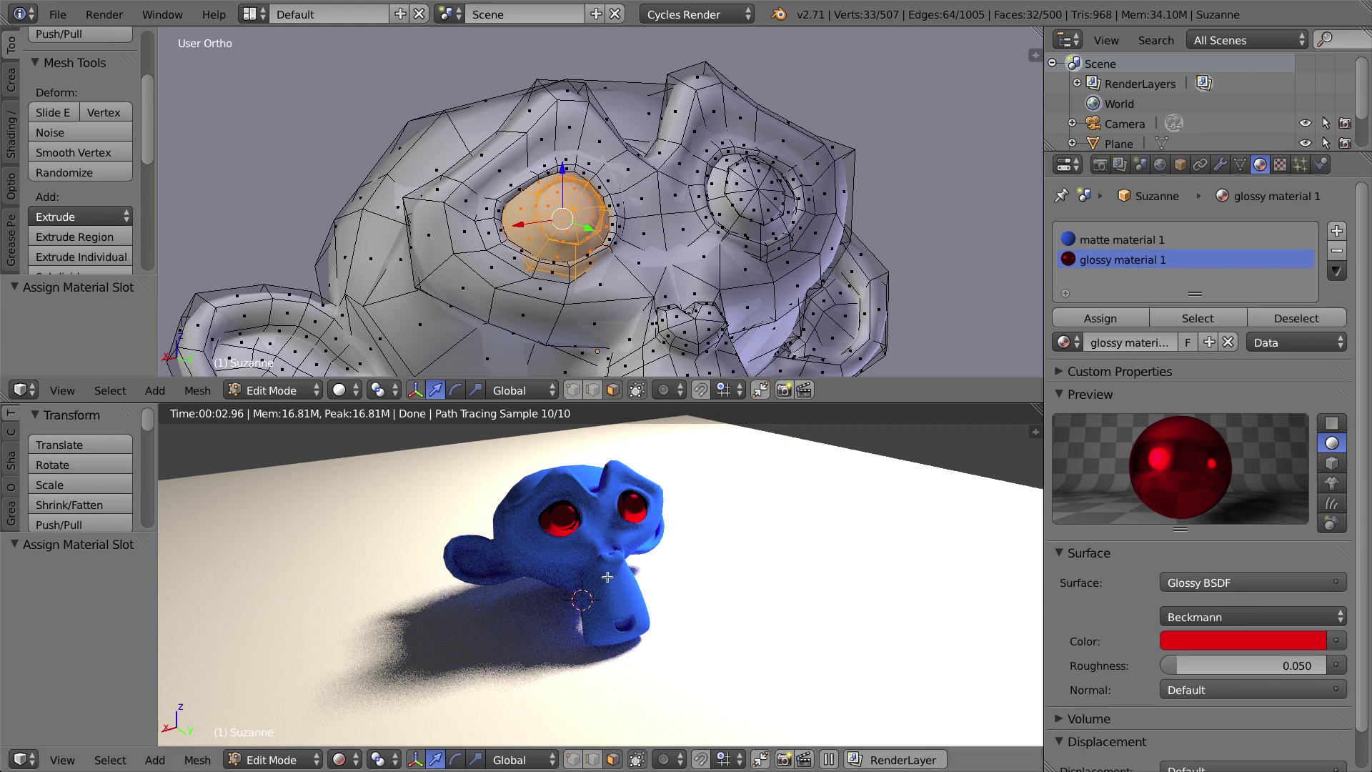
{"action": "key", "text": "Tab"}
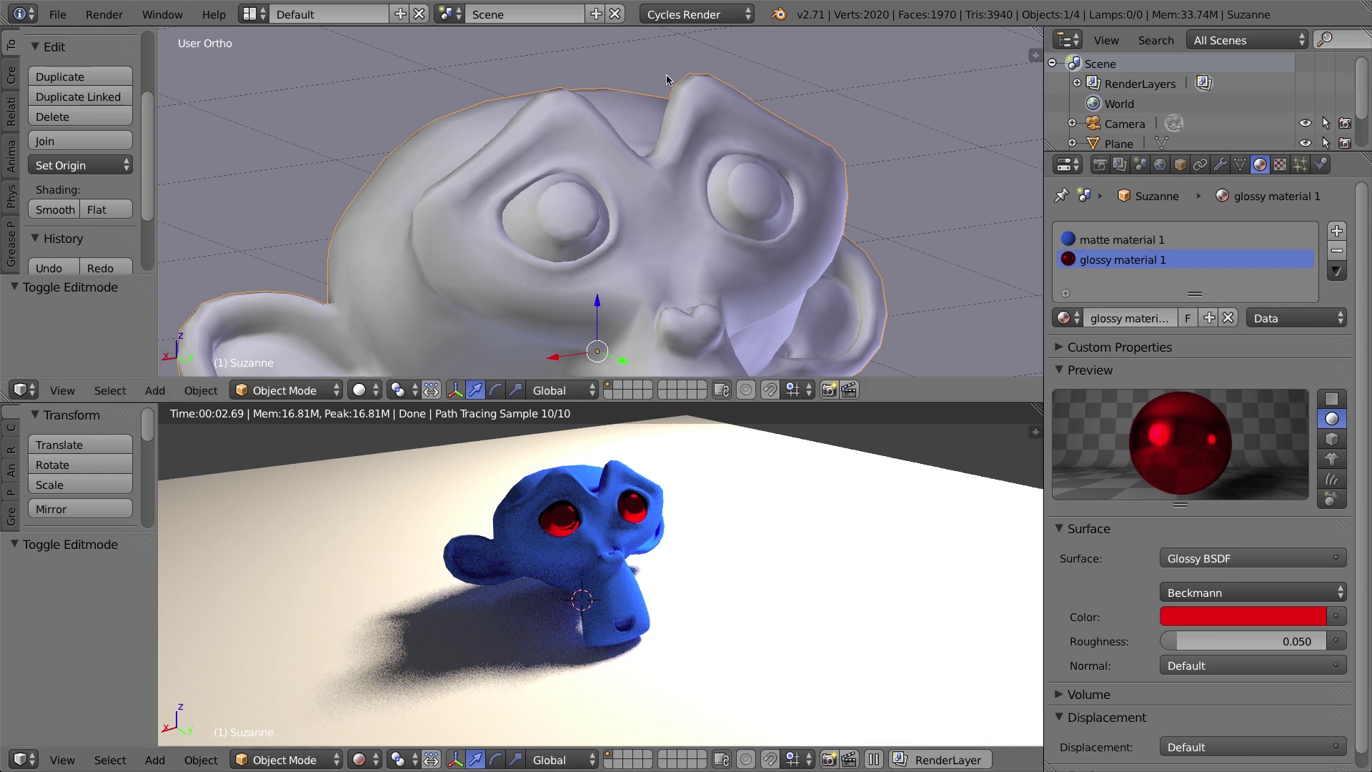
- Split the upper 3D view vertically into two areas and turn the new one into a Node Editor
{"action": "left_click_drag", "start_coordinate": [1038, 30], "coordinate": [477, 69]}
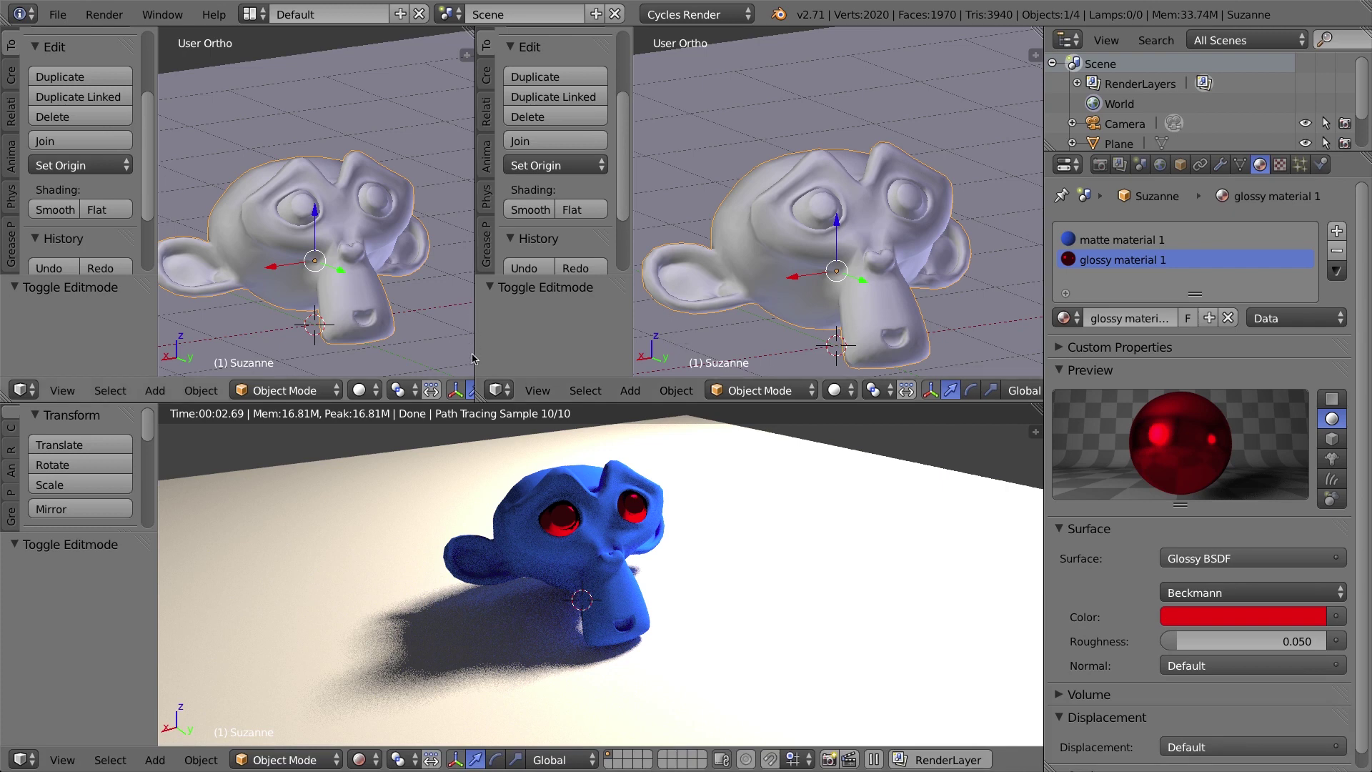
{"action": "left_click", "coordinate": [501, 390]}
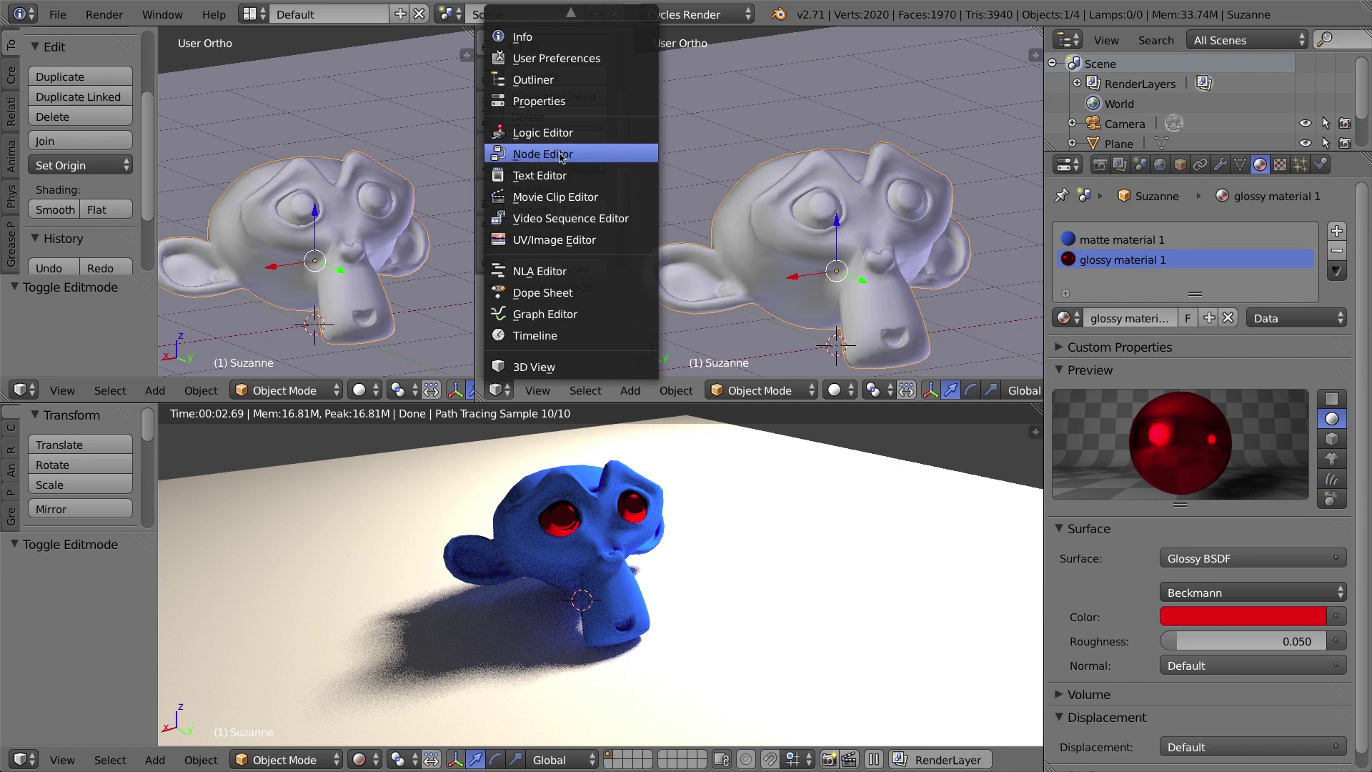
{"action": "left_click", "coordinate": [536, 154]}
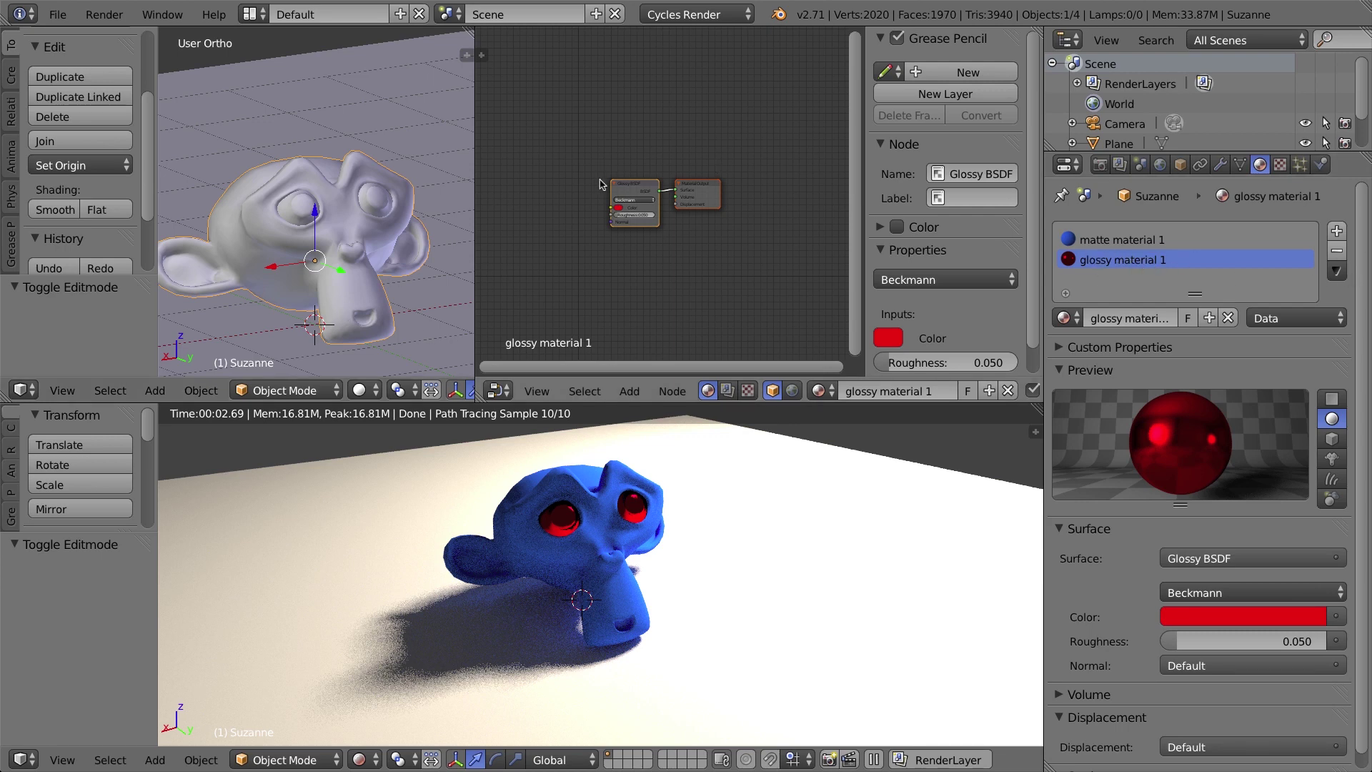
- Rearrange the Glossy BSDF and Material Output nodes of glossy material 1, spacing them further apart
{"action": "scroll", "coordinate": [638, 196], "scroll_direction": "up", "scroll_amount": 4}
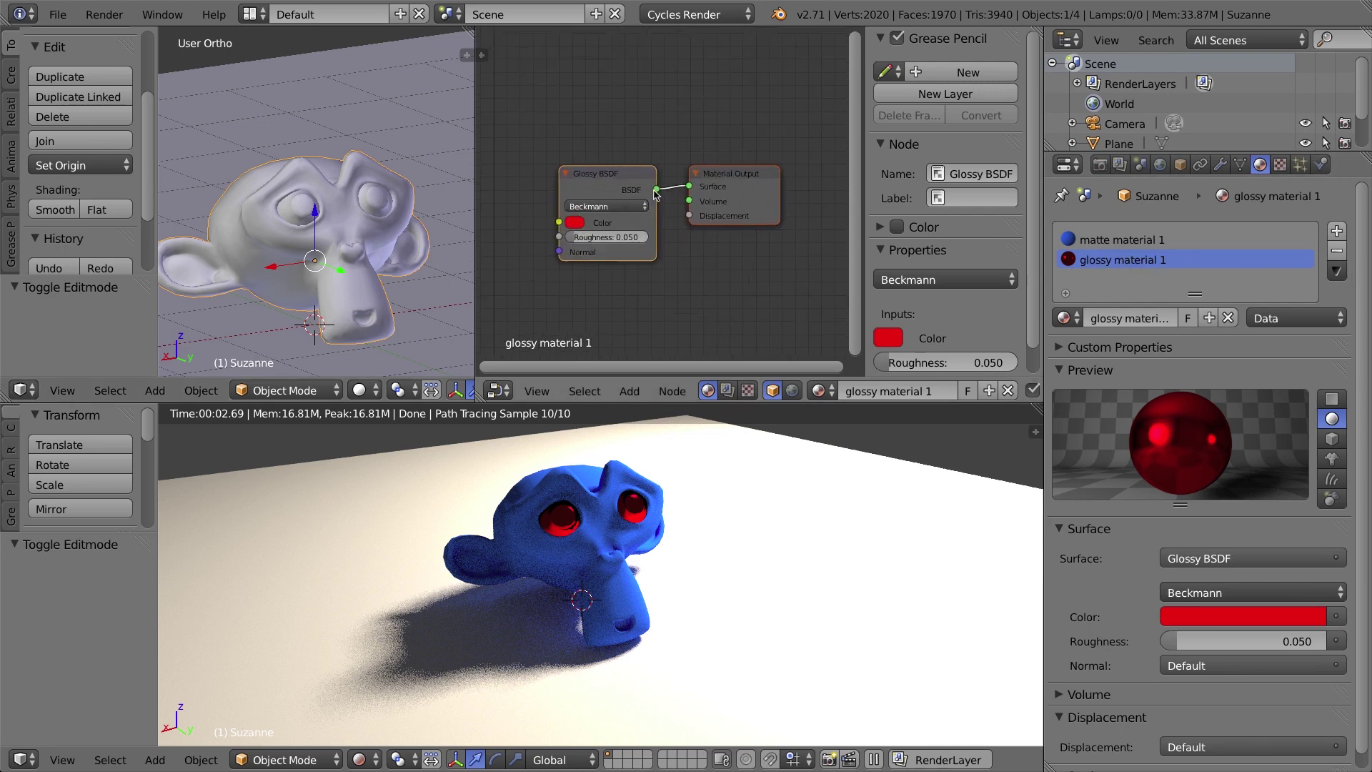
{"action": "left_click_drag", "start_coordinate": [752, 178], "coordinate": [791, 166]}
{"action": "left_click_drag", "start_coordinate": [604, 179], "coordinate": [565, 158]}
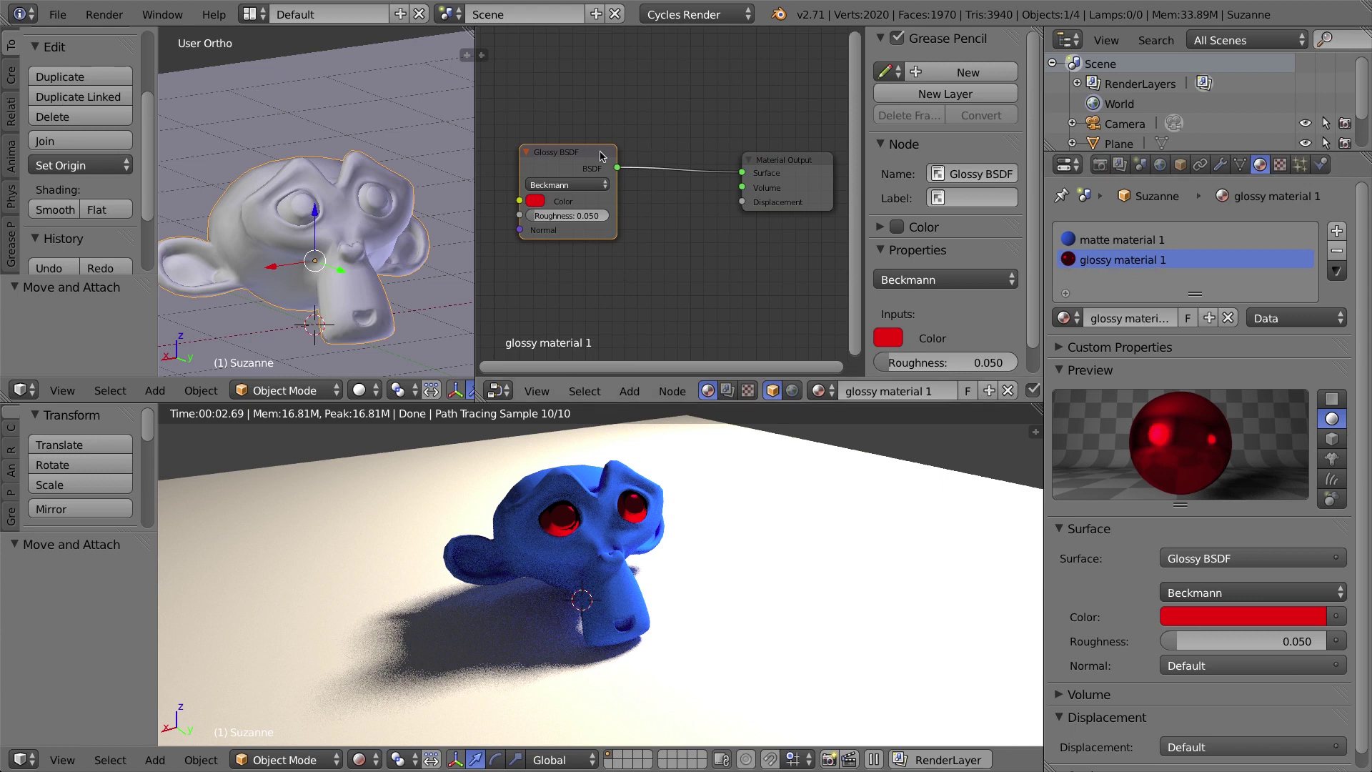
{"action": "mouse_move", "coordinate": [556, 154]}
{"action": "left_mouse_down"}
{"action": "mouse_move", "coordinate": [528, 136]}
{"action": "mouse_move", "coordinate": [511, 168]}
{"action": "mouse_move", "coordinate": [554, 159]}
{"action": "left_mouse_up"}
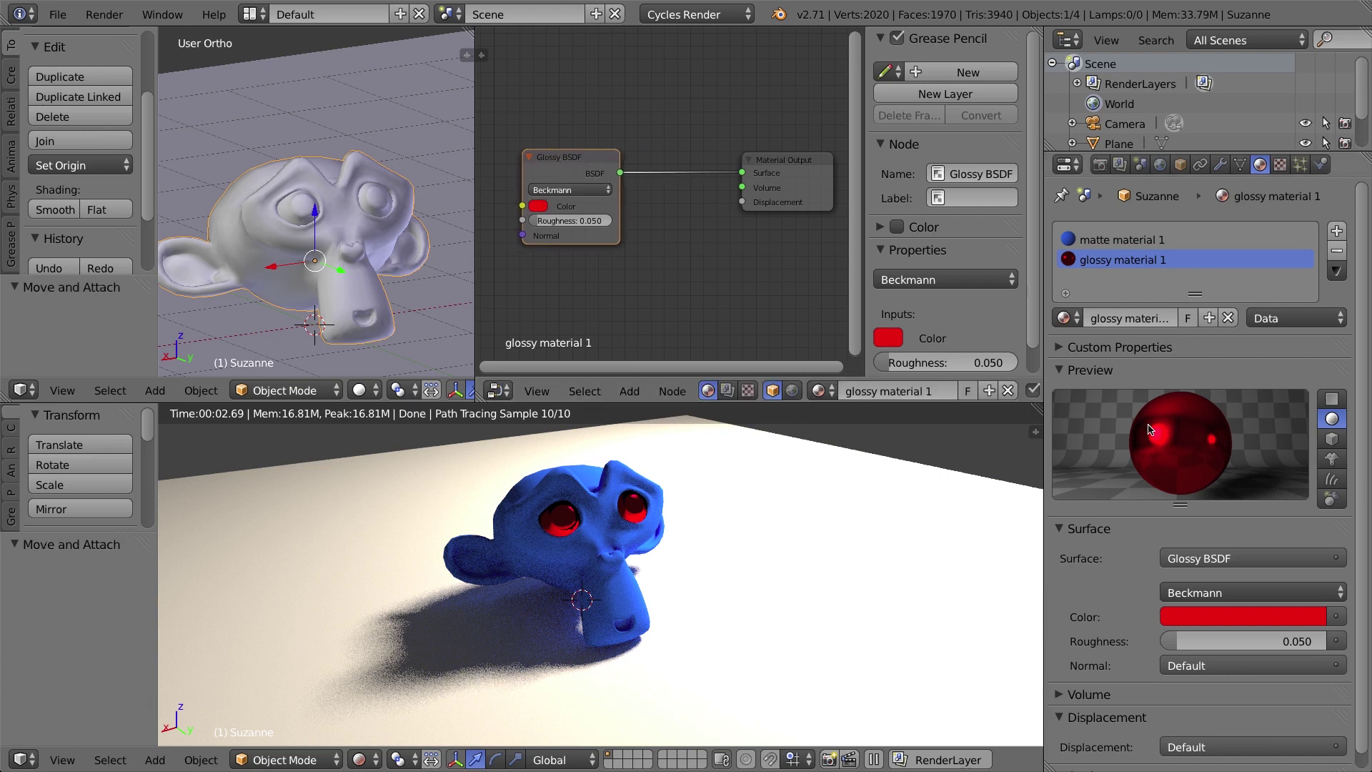
{"action": "mouse_move", "coordinate": [569, 159]}
{"action": "left_mouse_down"}
{"action": "mouse_move", "coordinate": [566, 174]}
{"action": "mouse_move", "coordinate": [566, 160]}
{"action": "left_mouse_up"}
{"action": "left_click", "coordinate": [774, 158]}
{"action": "key", "text": "g"}
{"action": "left_click", "coordinate": [687, 194]}
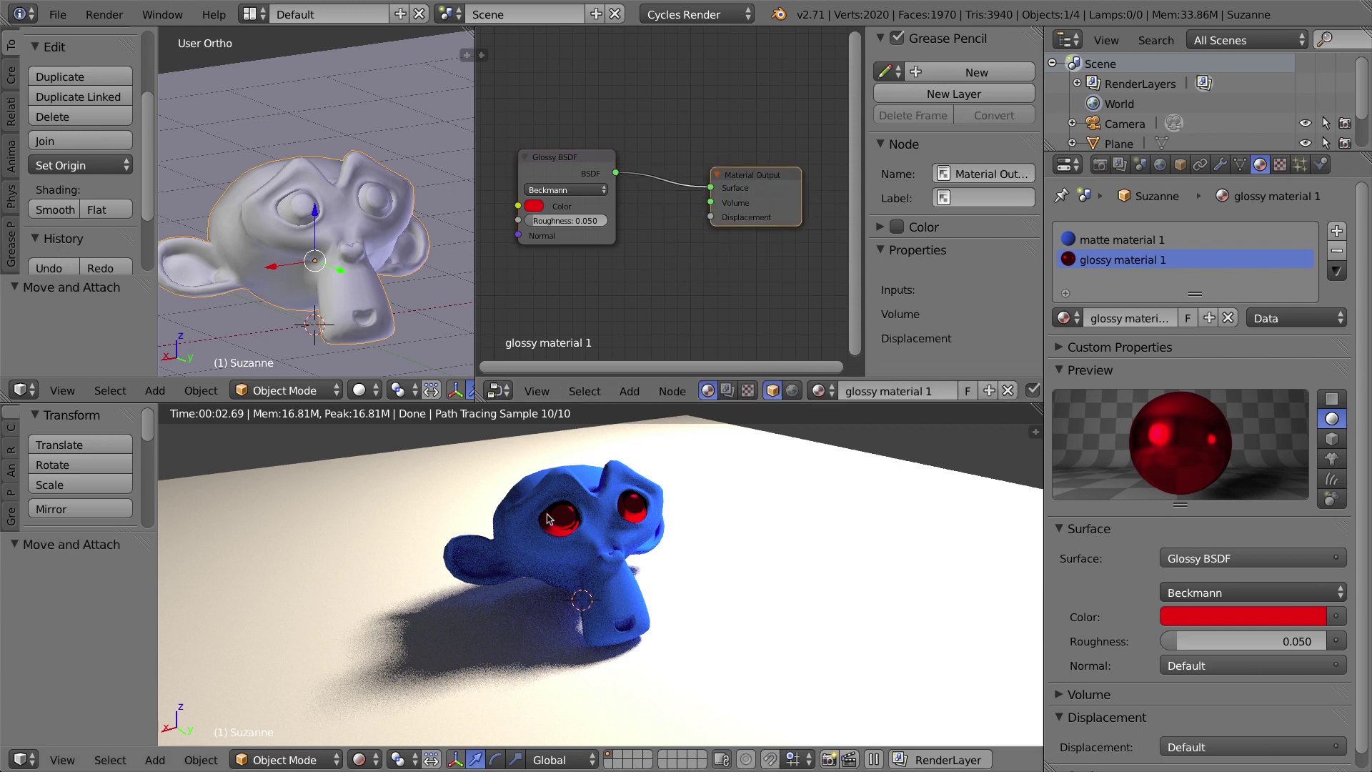
- Show the node tree of matte material 1 and reposition its Diffuse BSDF and Material Output nodes further apart
{"action": "scroll", "coordinate": [664, 193], "scroll_direction": "down", "scroll_amount": 2}
{"action": "scroll", "coordinate": [667, 226], "scroll_direction": "down", "scroll_amount": 4}
{"action": "scroll", "coordinate": [669, 228], "scroll_direction": "down", "scroll_amount": 2}
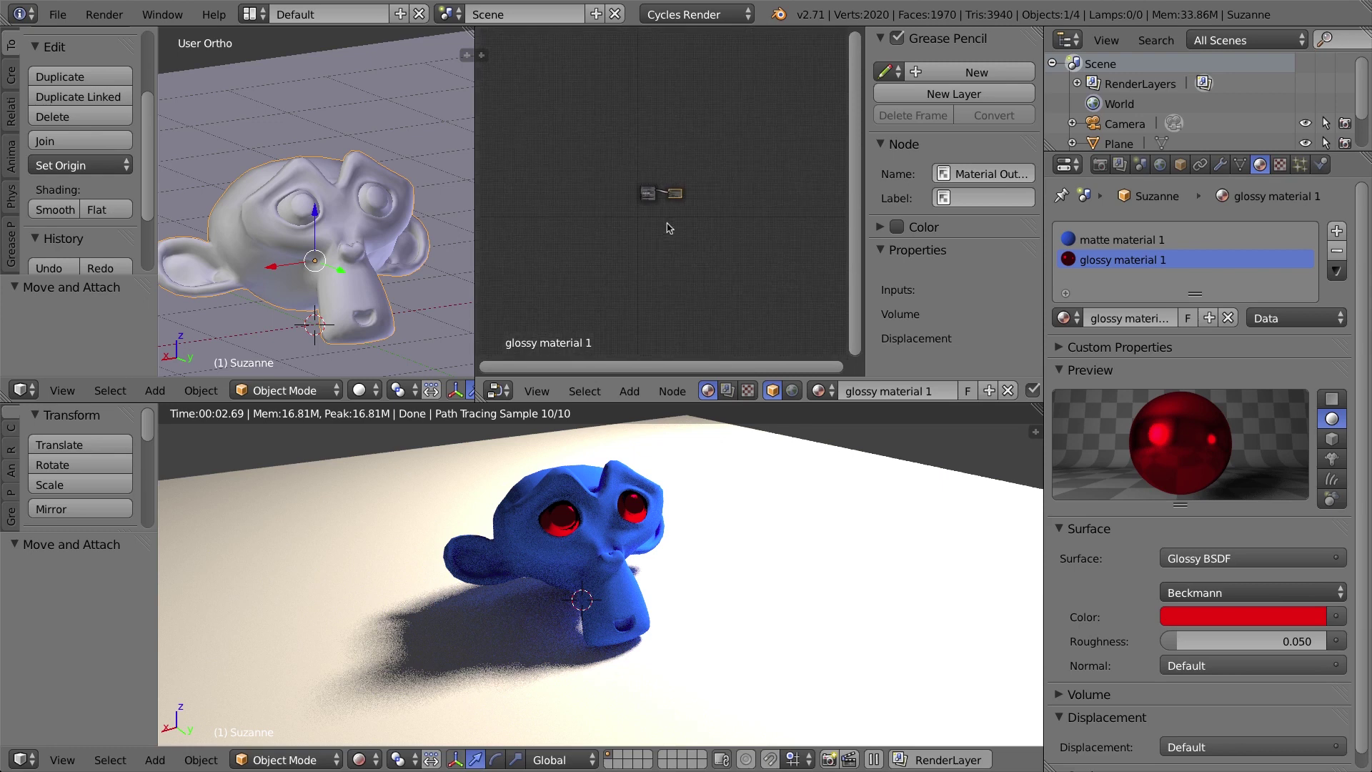
{"action": "scroll", "coordinate": [669, 227], "scroll_direction": "up", "scroll_amount": 5}
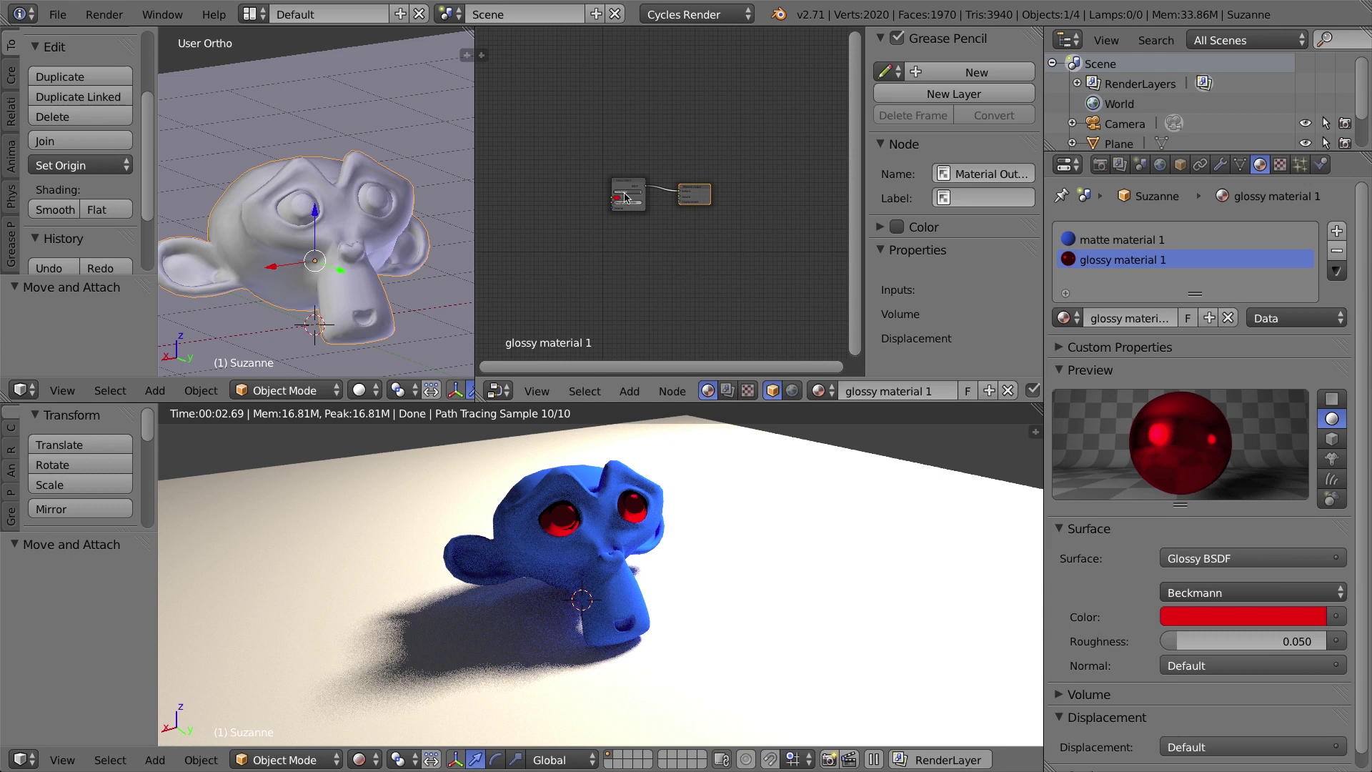
{"action": "left_click", "coordinate": [1104, 242]}
{"action": "scroll", "coordinate": [613, 213], "scroll_direction": "up", "scroll_amount": 3}
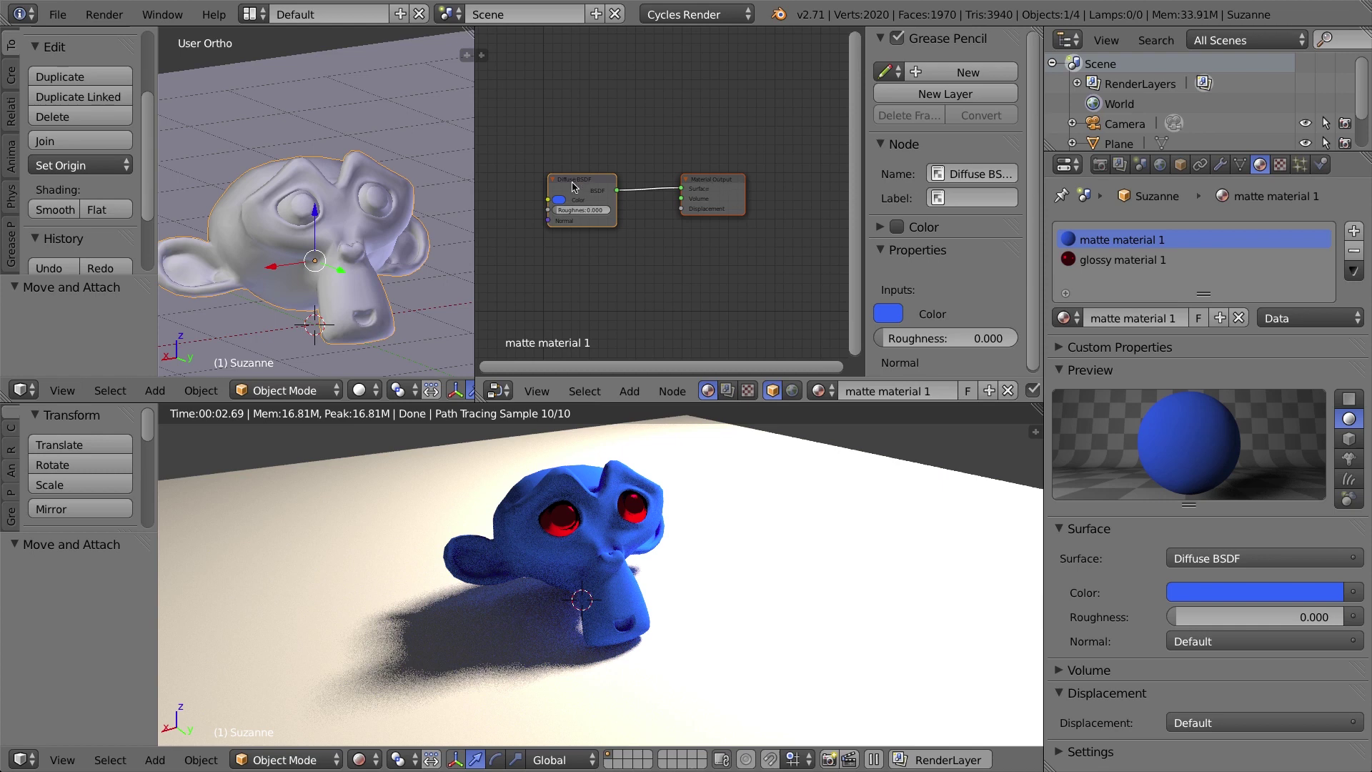
{"action": "left_click_drag", "start_coordinate": [583, 185], "coordinate": [562, 166]}
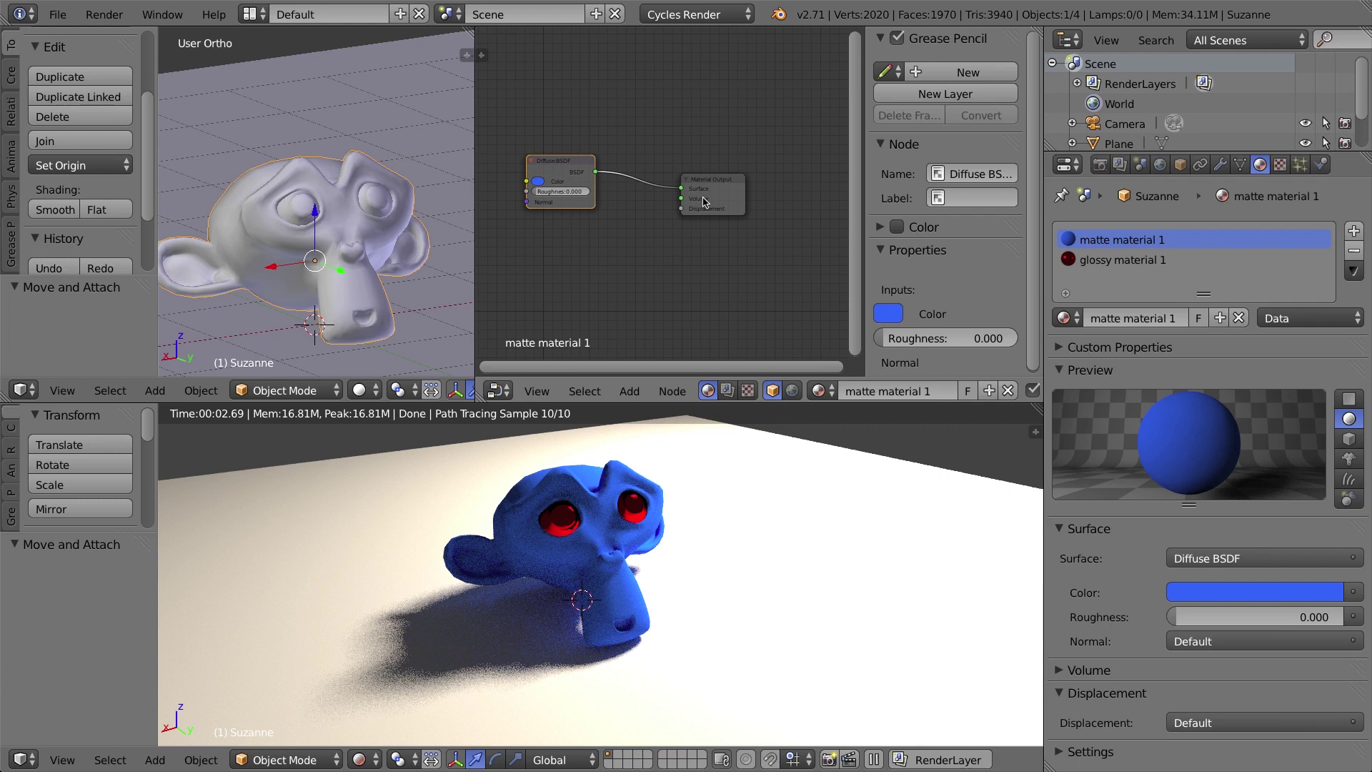
{"action": "left_click_drag", "start_coordinate": [549, 165], "coordinate": [584, 175]}
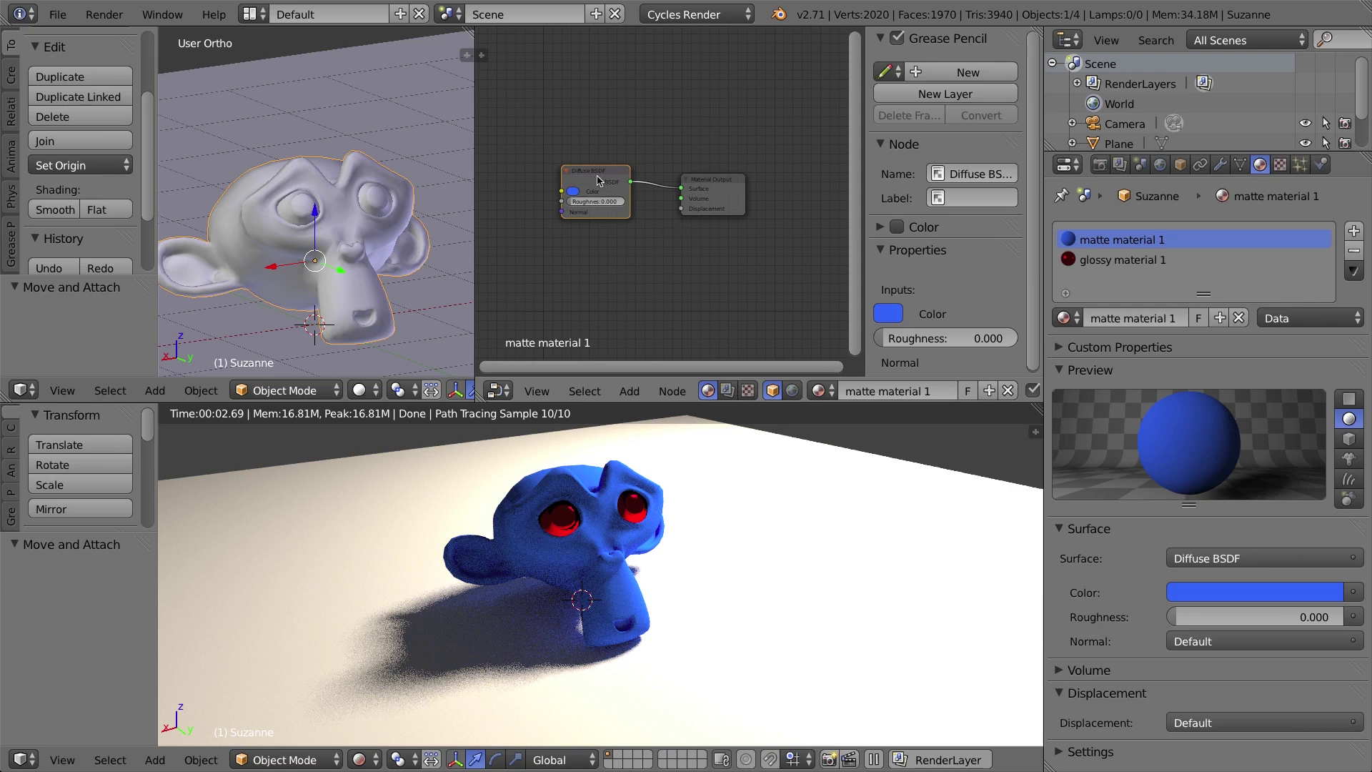
{"action": "left_click_drag", "start_coordinate": [598, 178], "coordinate": [568, 183]}
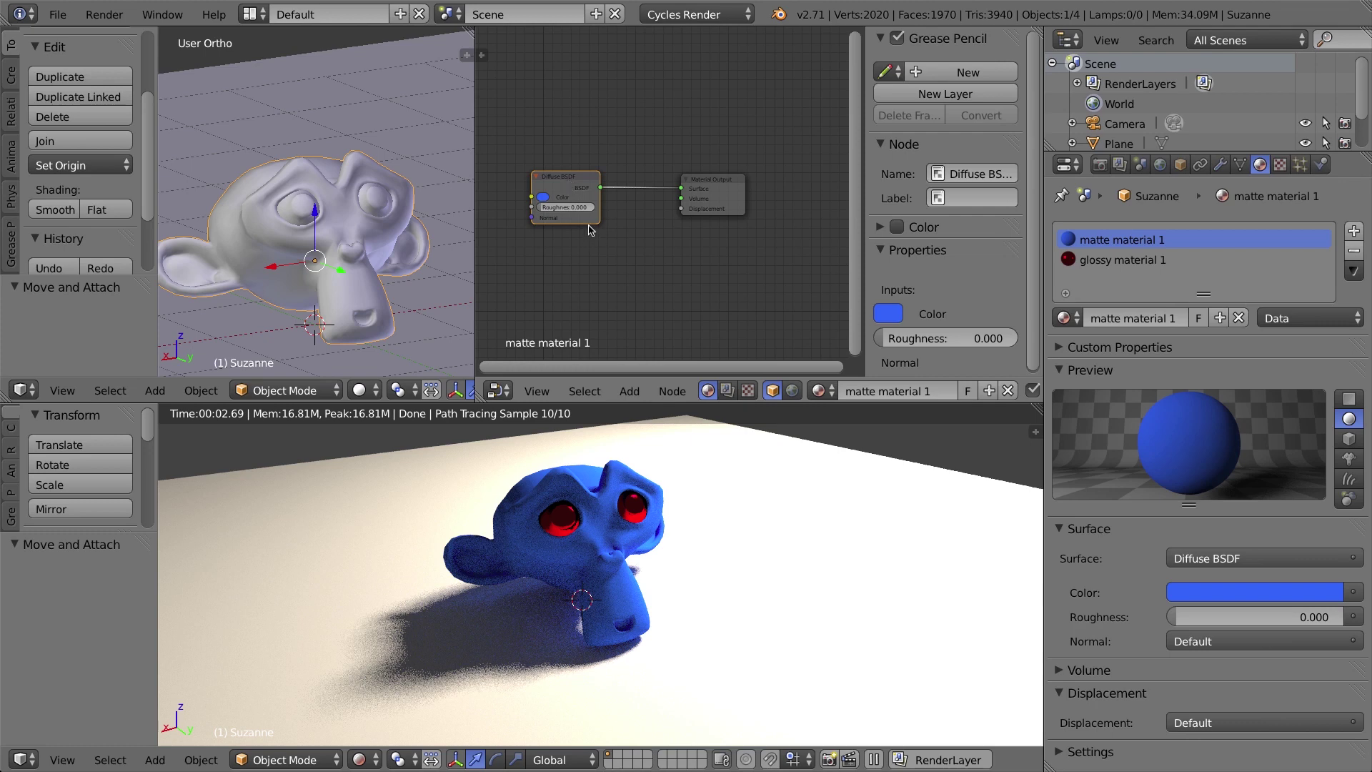
{"action": "left_click_drag", "start_coordinate": [557, 183], "coordinate": [584, 211]}
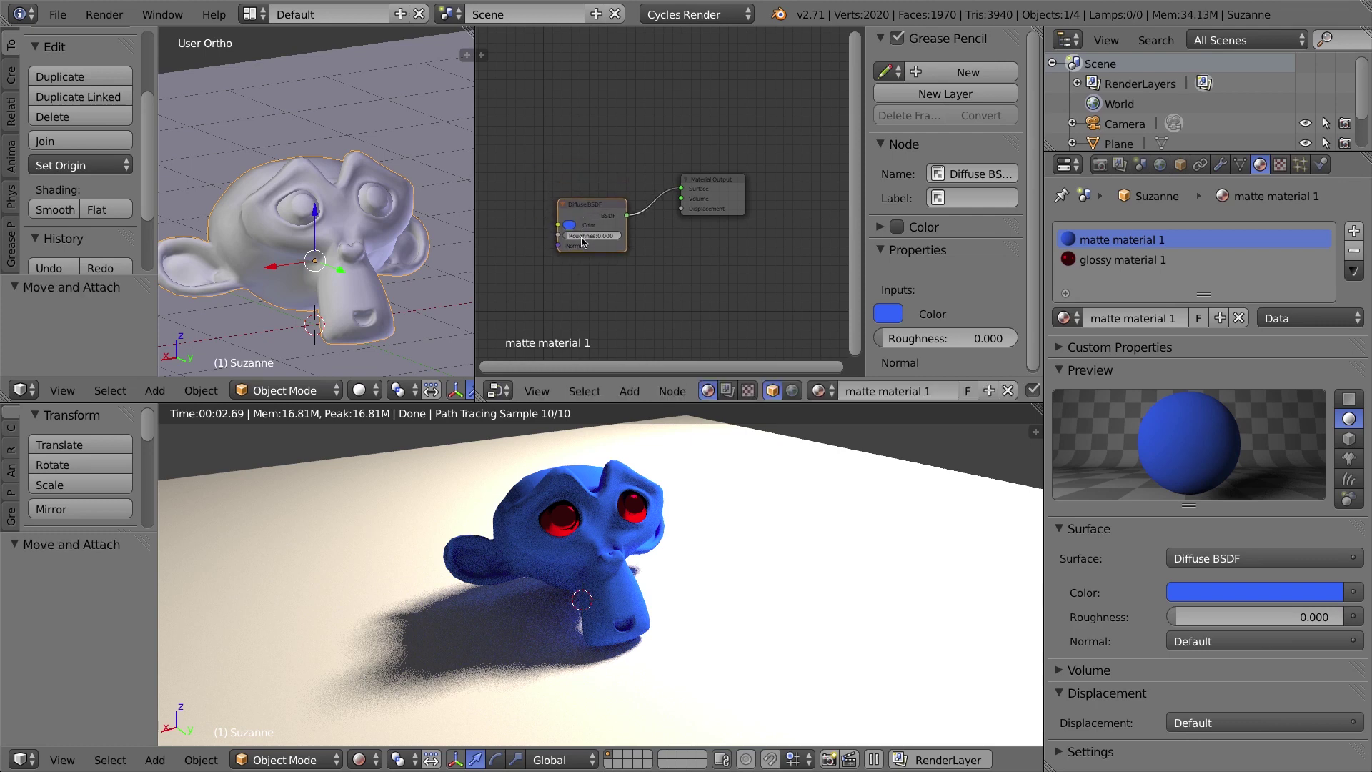
{"action": "left_click_drag", "start_coordinate": [575, 226], "coordinate": [562, 164]}
{"action": "left_click_drag", "start_coordinate": [714, 187], "coordinate": [745, 196]}
{"action": "mouse_move", "coordinate": [608, 153]}
{"action": "left_mouse_down"}
{"action": "mouse_move", "coordinate": [588, 206]}
{"action": "mouse_move", "coordinate": [607, 160]}
{"action": "left_mouse_up"}
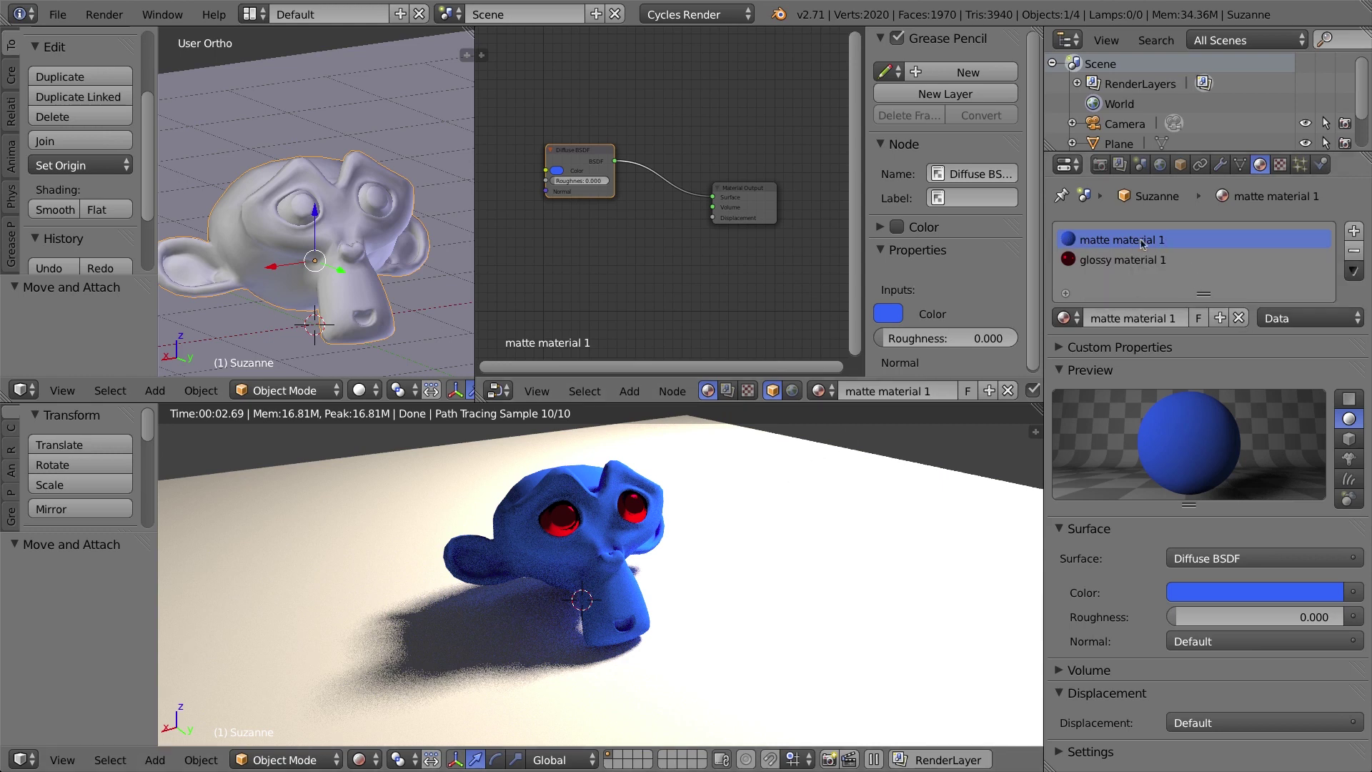
- Unlink matte material 1 from the monkey's first slot and create a new material there with a Mix Shader surface
{"action": "left_click", "coordinate": [1238, 318]}
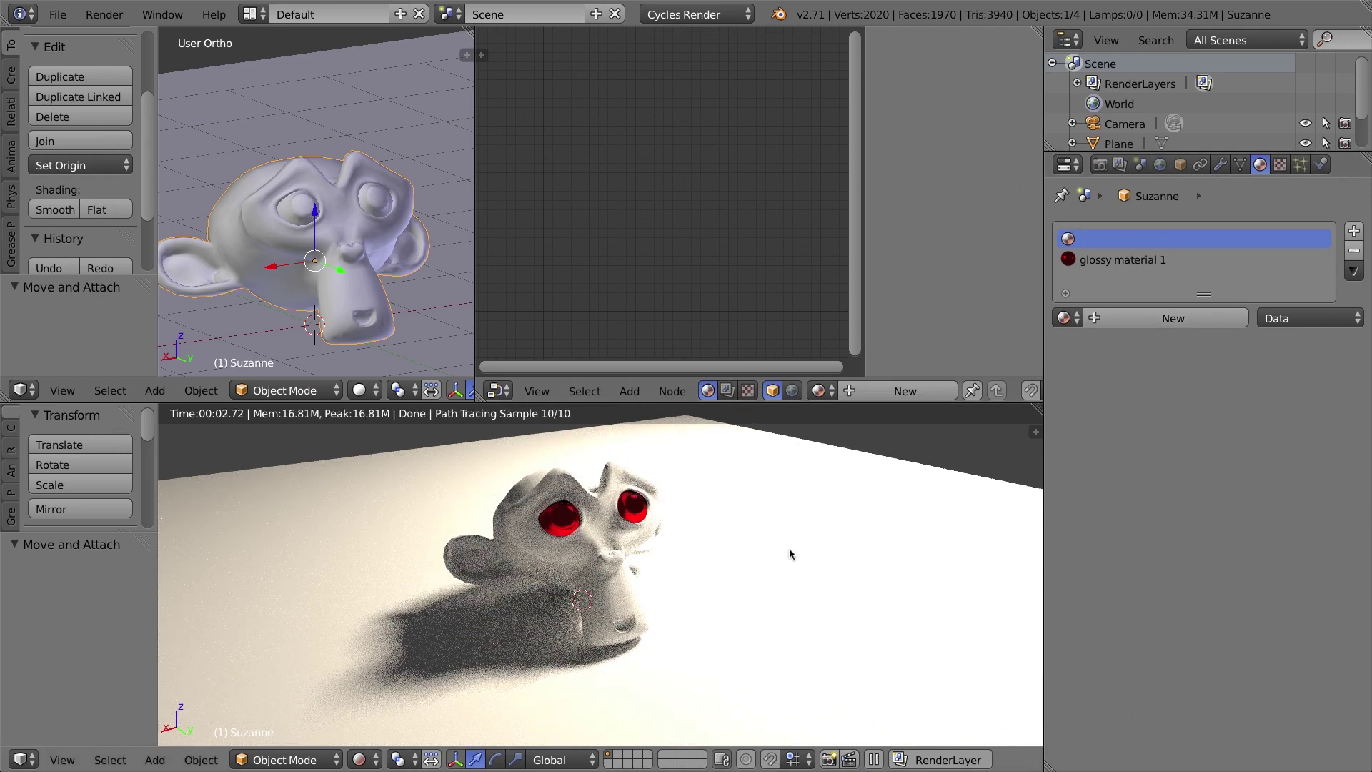
{"action": "left_click", "coordinate": [1152, 317]}
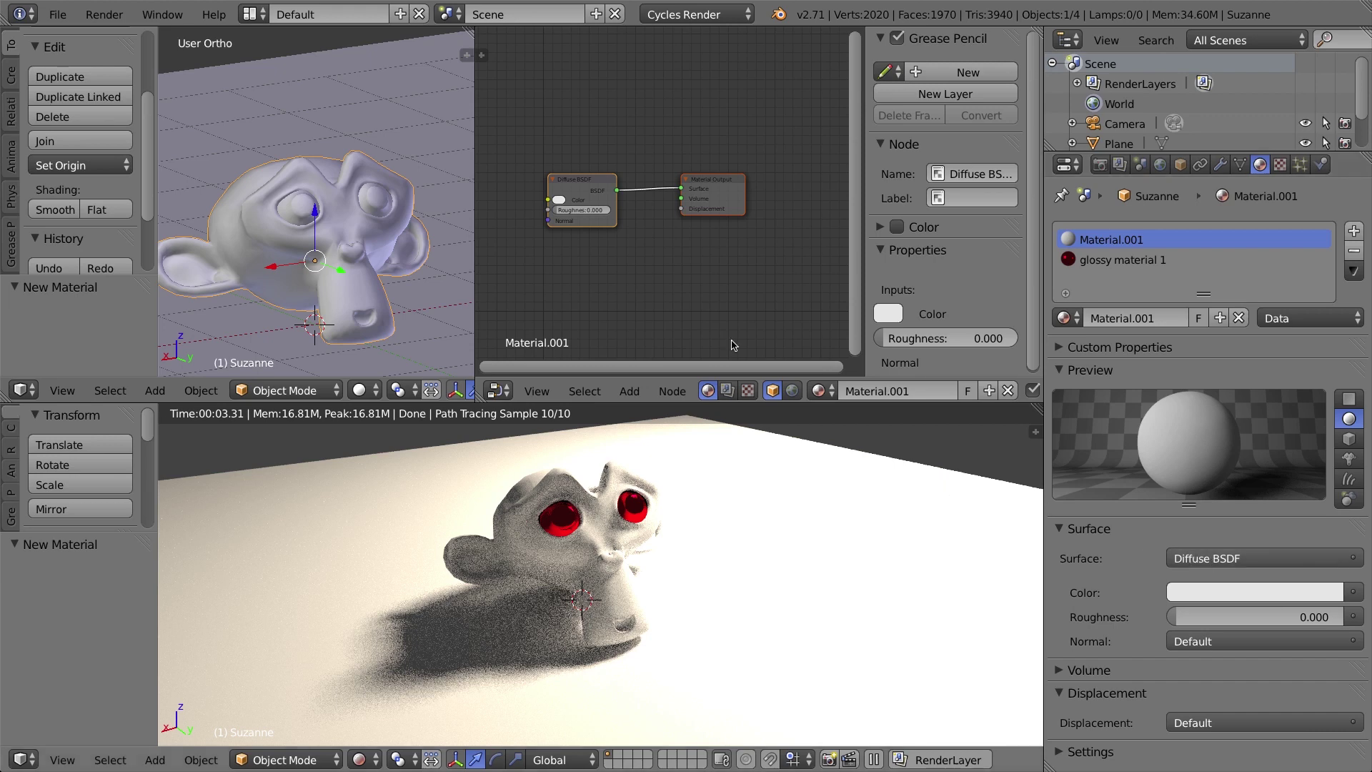
{"action": "left_click", "coordinate": [1232, 558]}
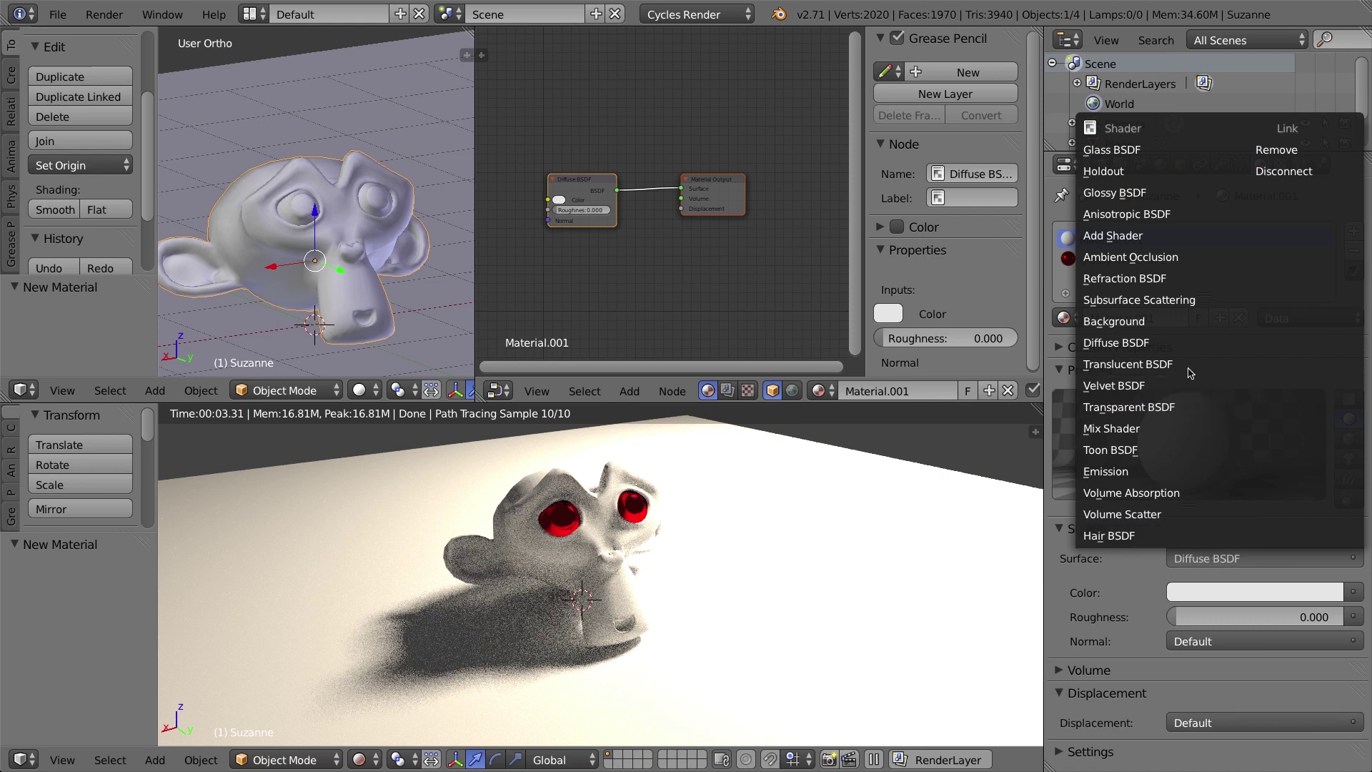
{"action": "left_click", "coordinate": [1163, 429]}
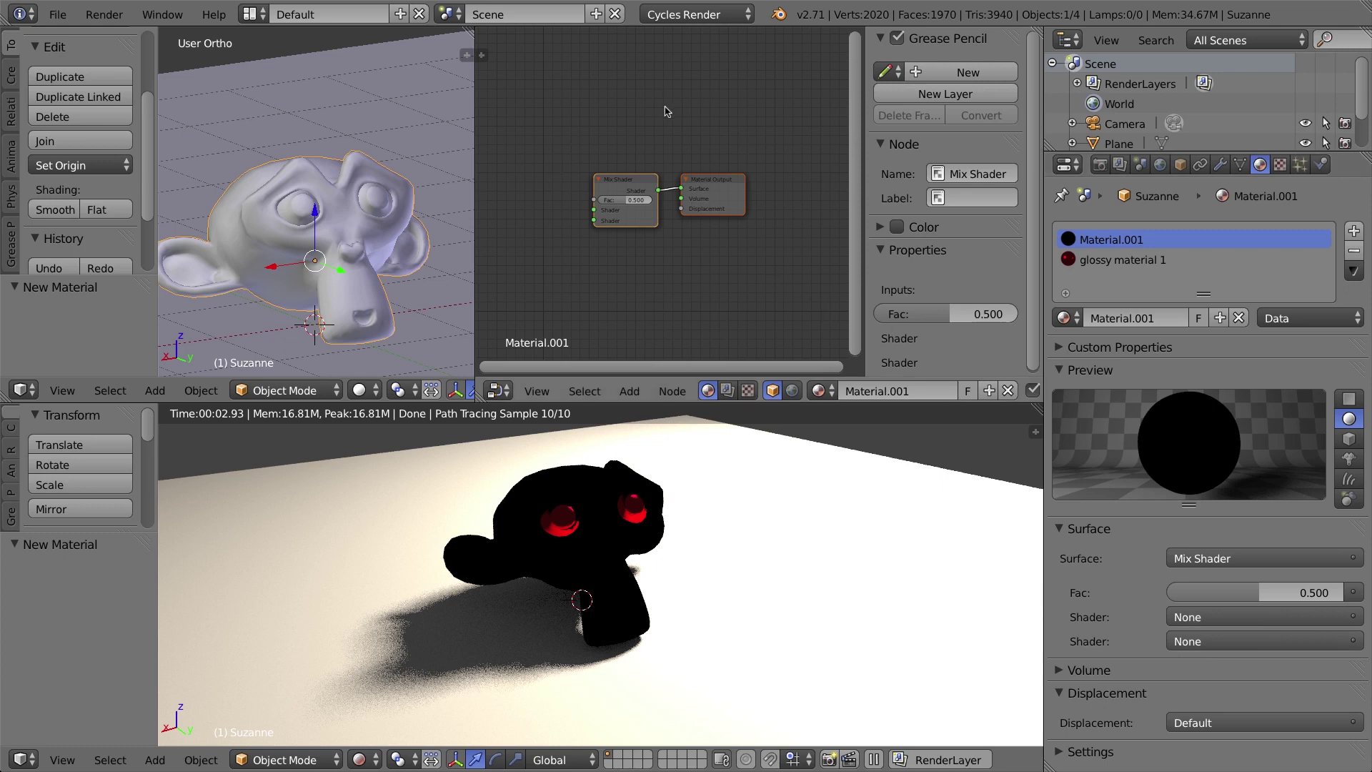
- Set the Mix Shader's first shader to Diffuse BSDF and, with its settings expanded, make its color bright green
{"action": "left_click", "coordinate": [1213, 619]}
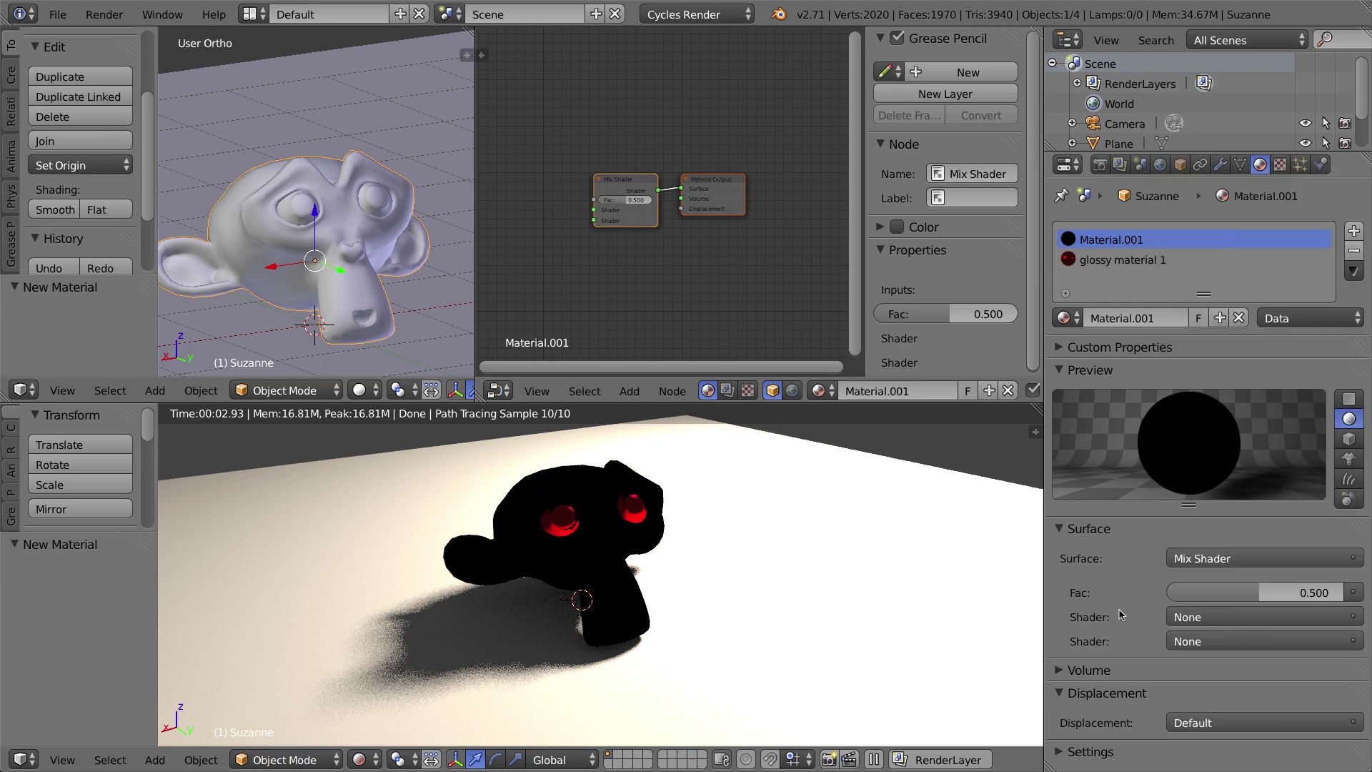
{"action": "left_click", "coordinate": [1215, 618]}
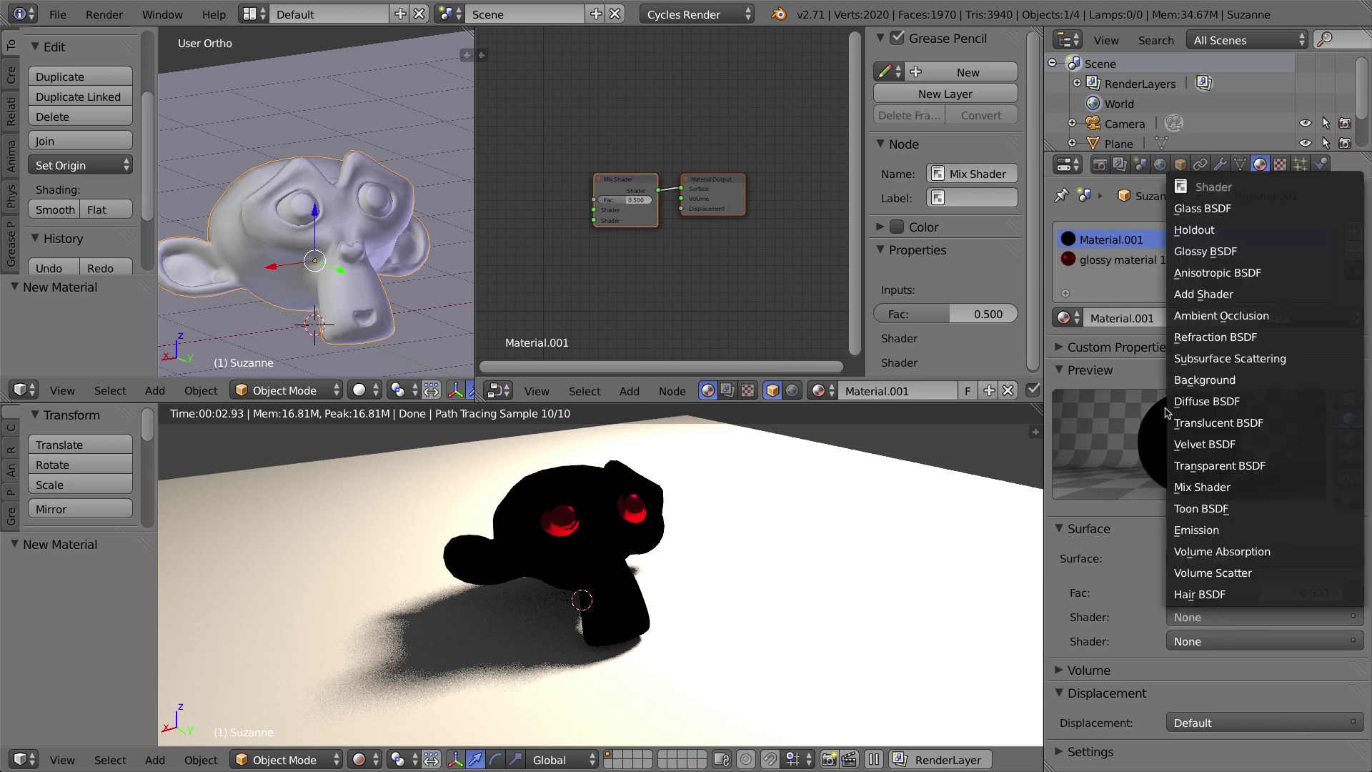
{"action": "left_click", "coordinate": [1216, 403]}
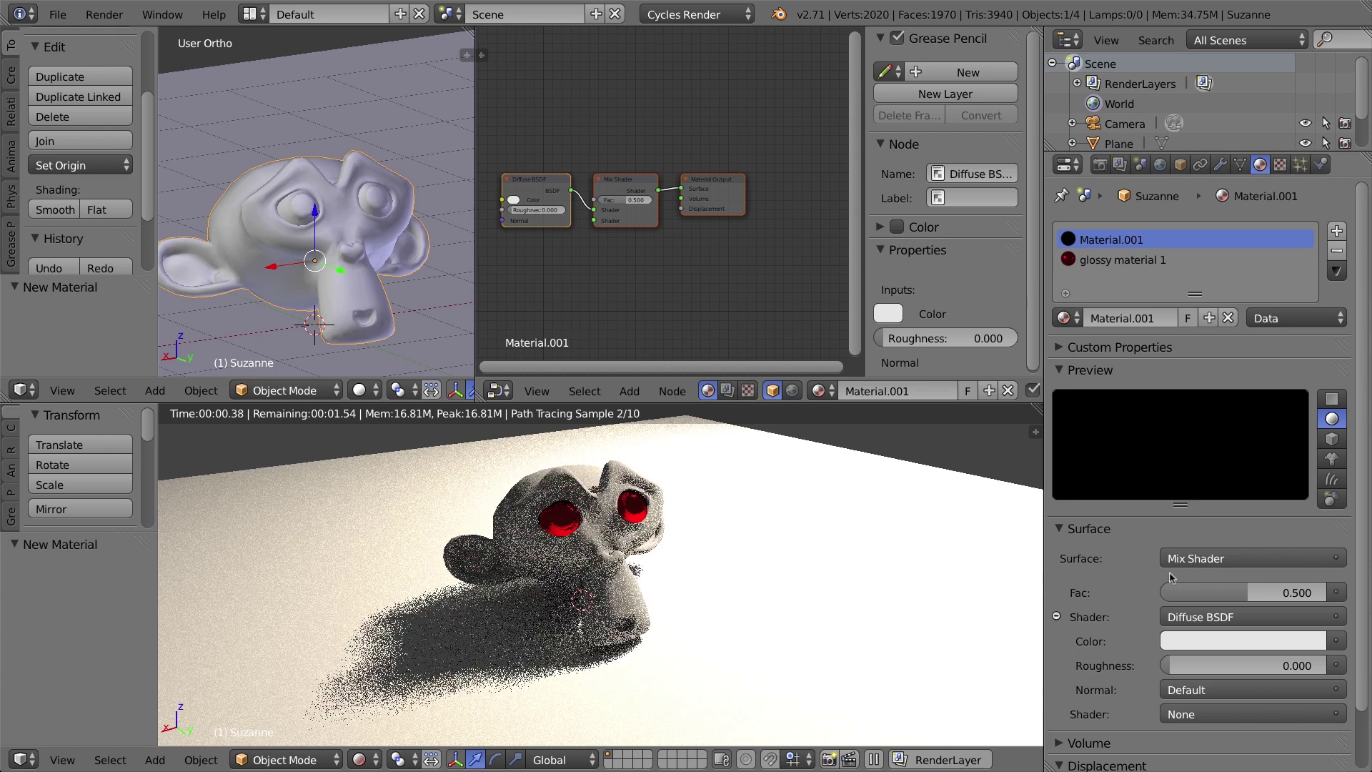
{"action": "left_click", "coordinate": [1057, 618]}
{"action": "left_click", "coordinate": [1057, 618]}
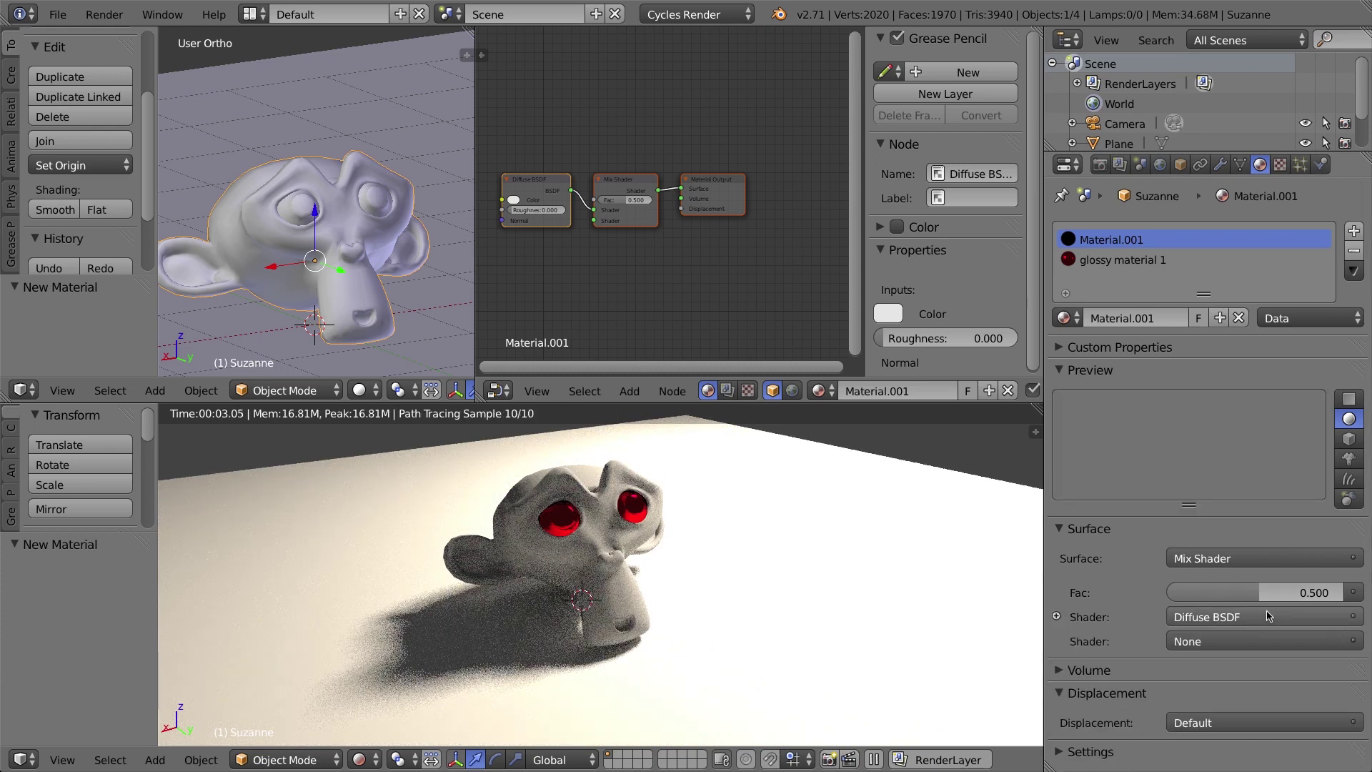
{"action": "left_click", "coordinate": [1057, 617]}
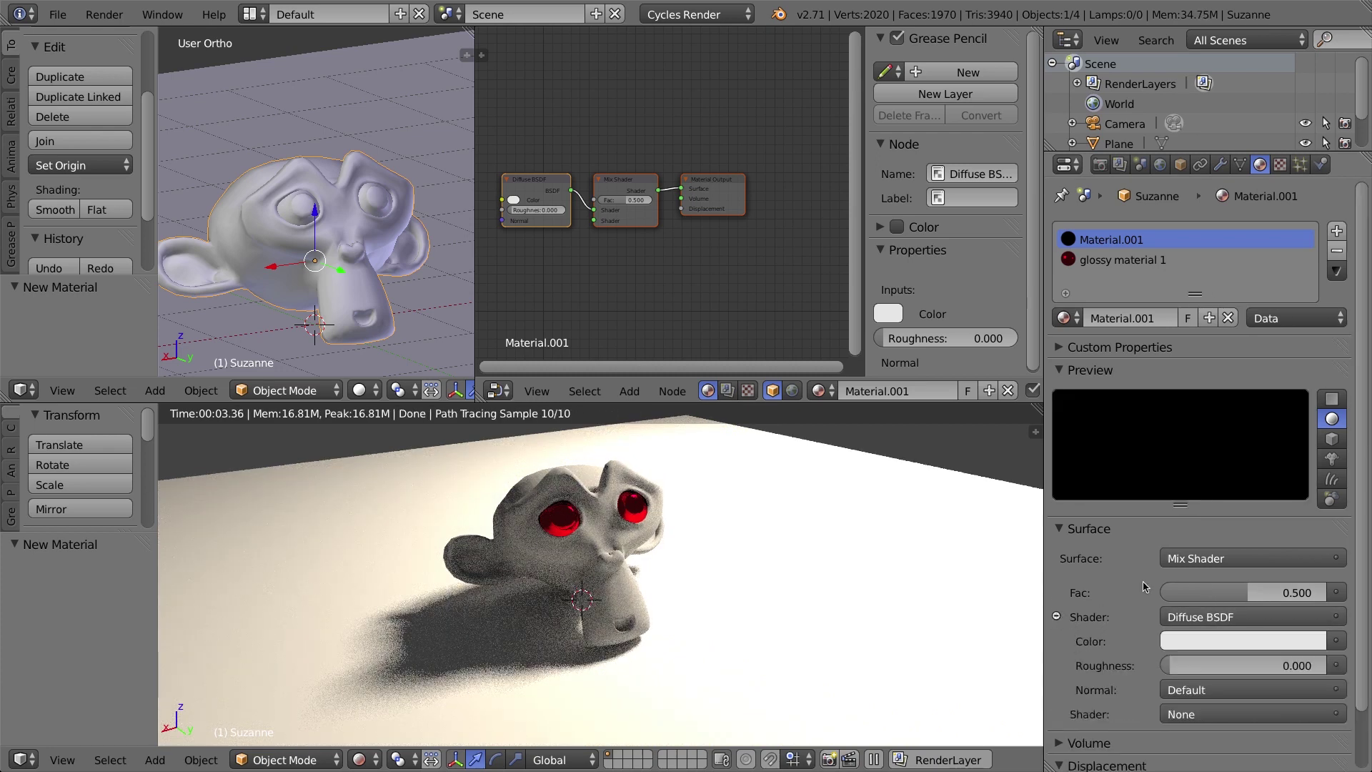
{"action": "left_click", "coordinate": [1219, 641]}
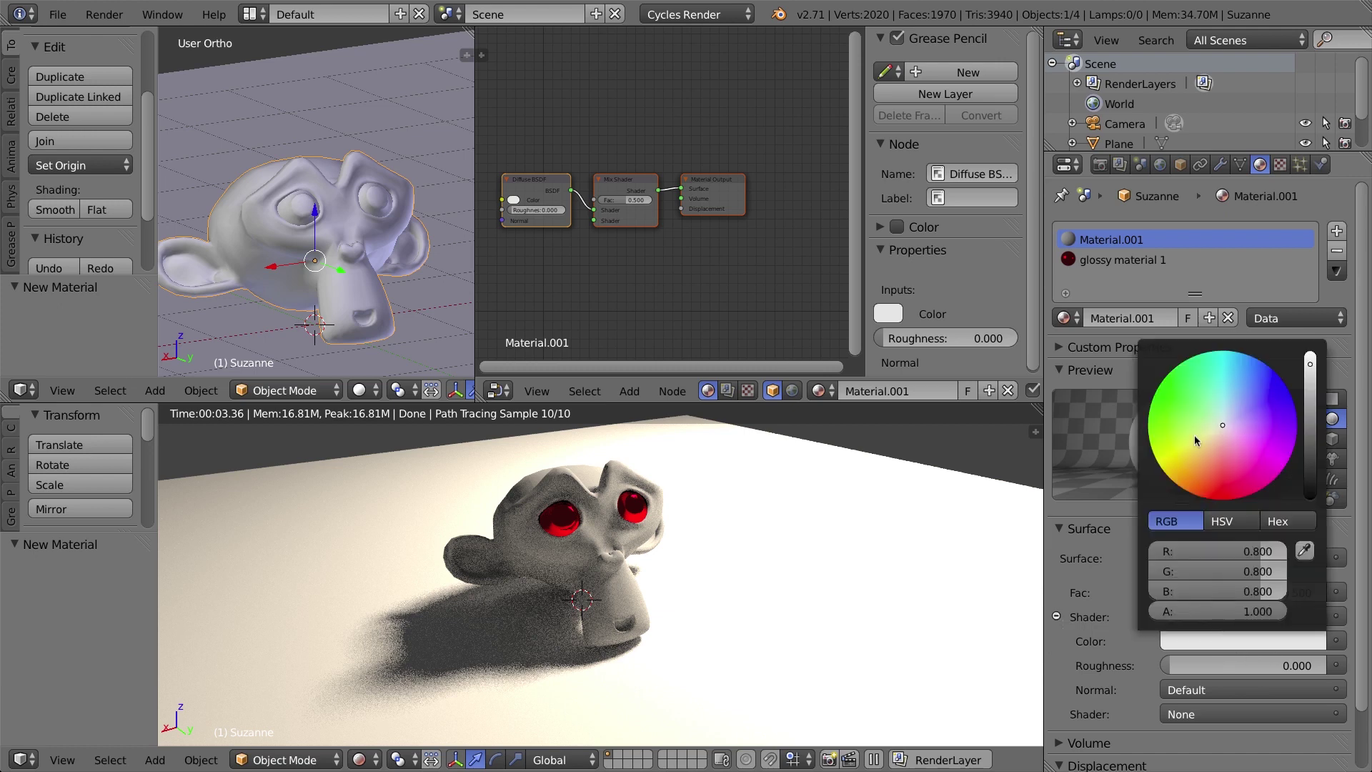
{"action": "left_click_drag", "start_coordinate": [1198, 431], "coordinate": [1164, 379]}
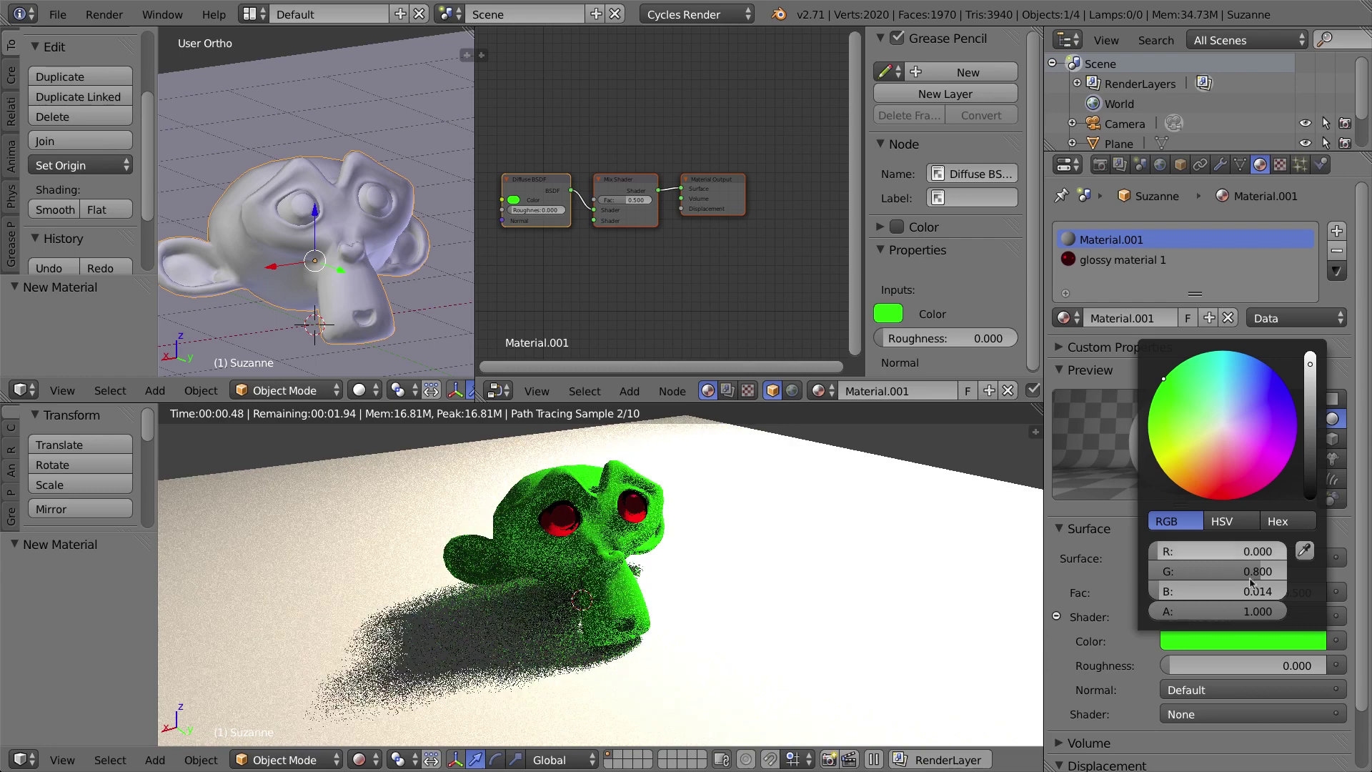
- Try diffuse roughness values of 0.423 and 0.836, and return the roughness to 0.000
{"action": "mouse_move", "coordinate": [1170, 668]}
{"action": "left_mouse_down"}
{"action": "mouse_move", "coordinate": [1274, 664]}
{"action": "mouse_move", "coordinate": [1143, 665]}
{"action": "left_mouse_up"}
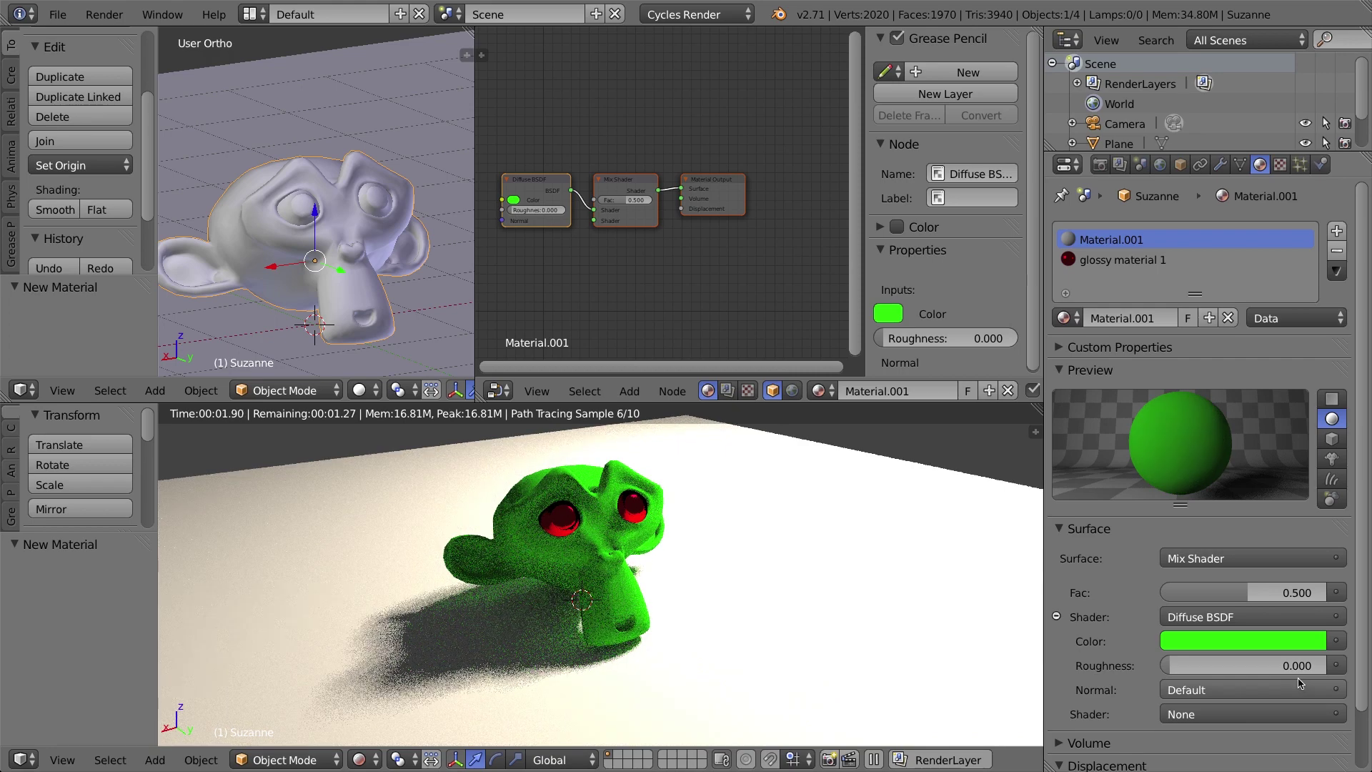
{"action": "left_click_drag", "start_coordinate": [1183, 669], "coordinate": [1250, 669]}
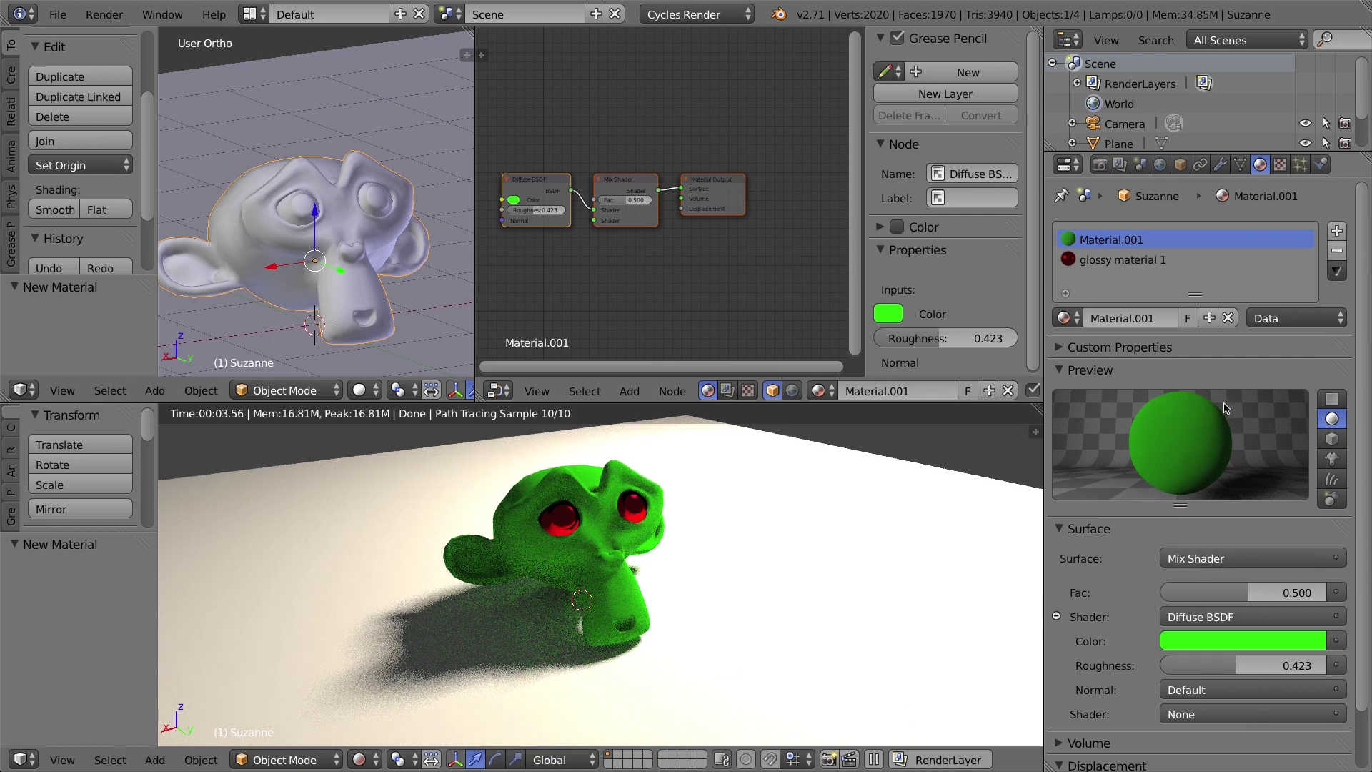
{"action": "left_click_drag", "start_coordinate": [1233, 665], "coordinate": [1302, 665]}
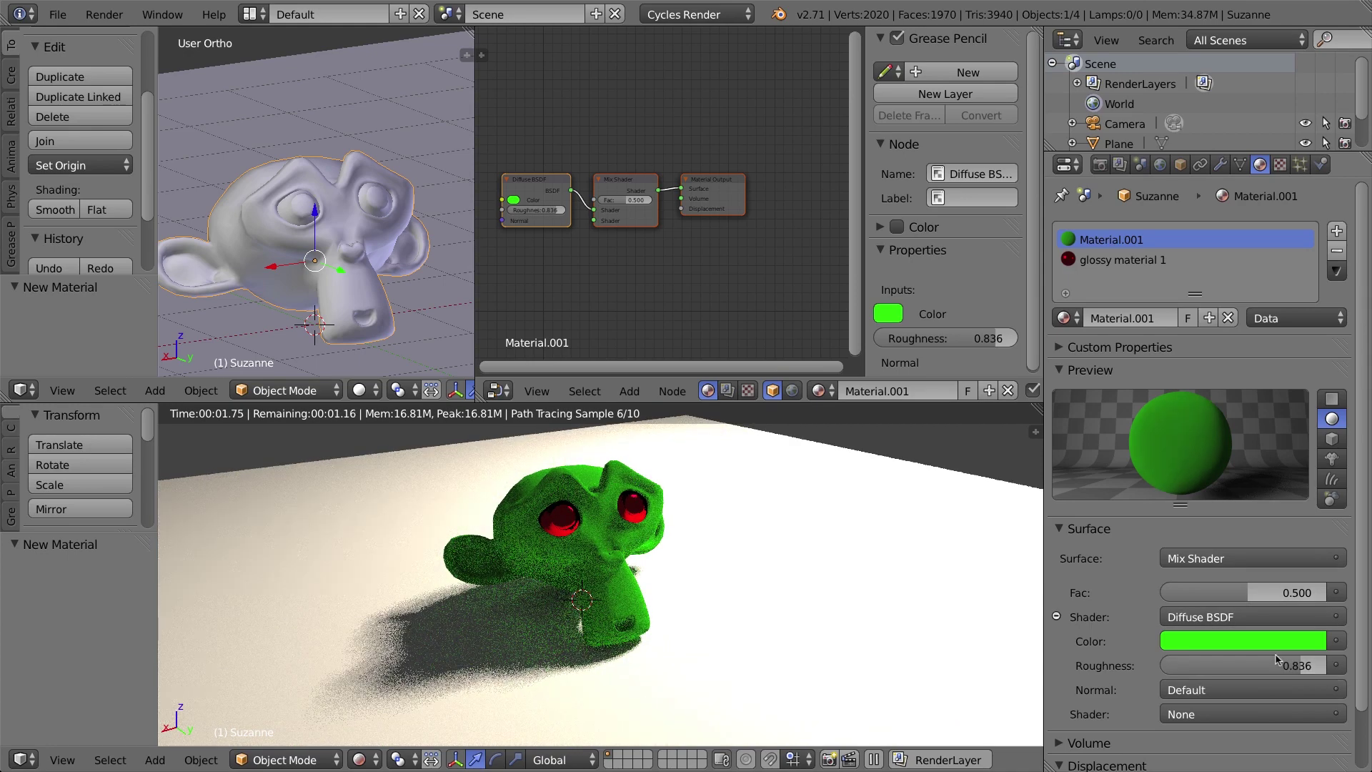
{"action": "left_click_drag", "start_coordinate": [1298, 668], "coordinate": [1165, 668]}
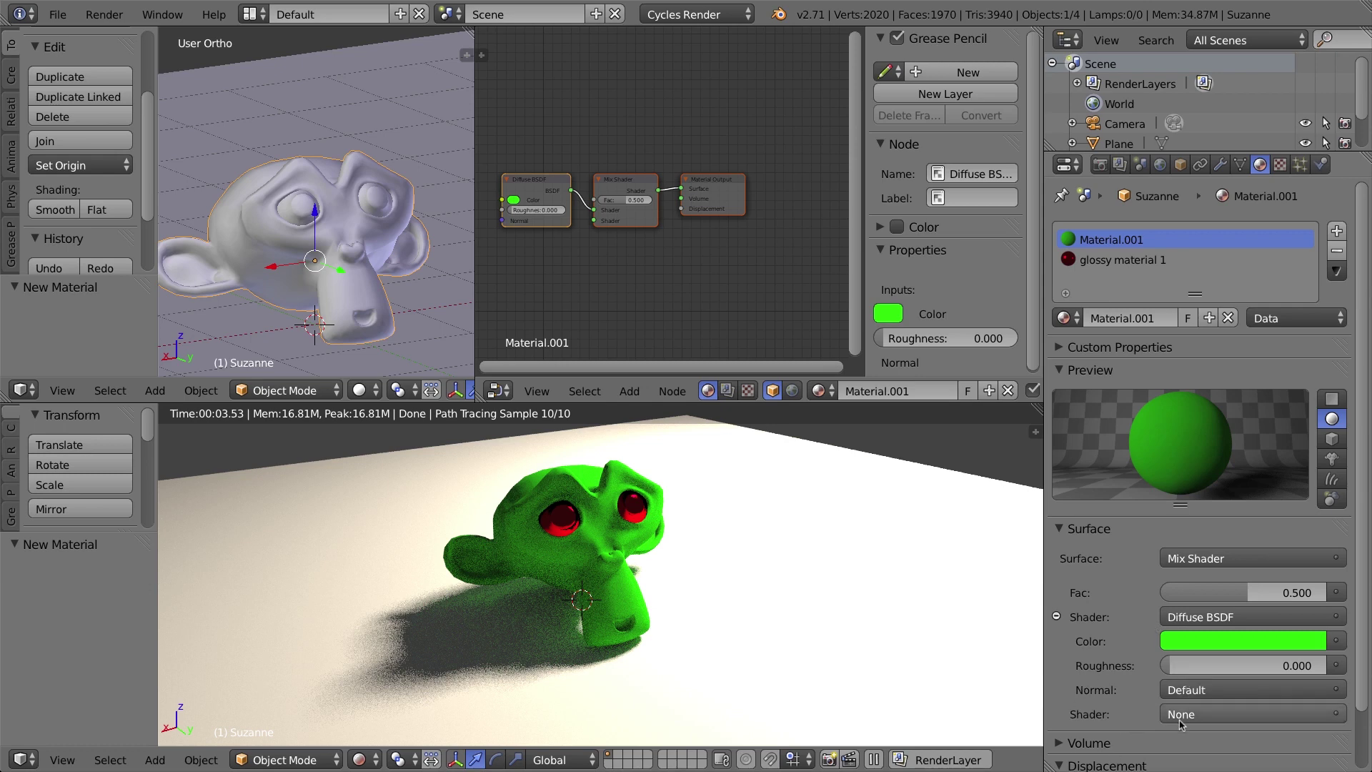
- Set the Mix Shader's second shader to Glossy BSDF and tint its color pale green
{"action": "left_click", "coordinate": [1215, 715]}
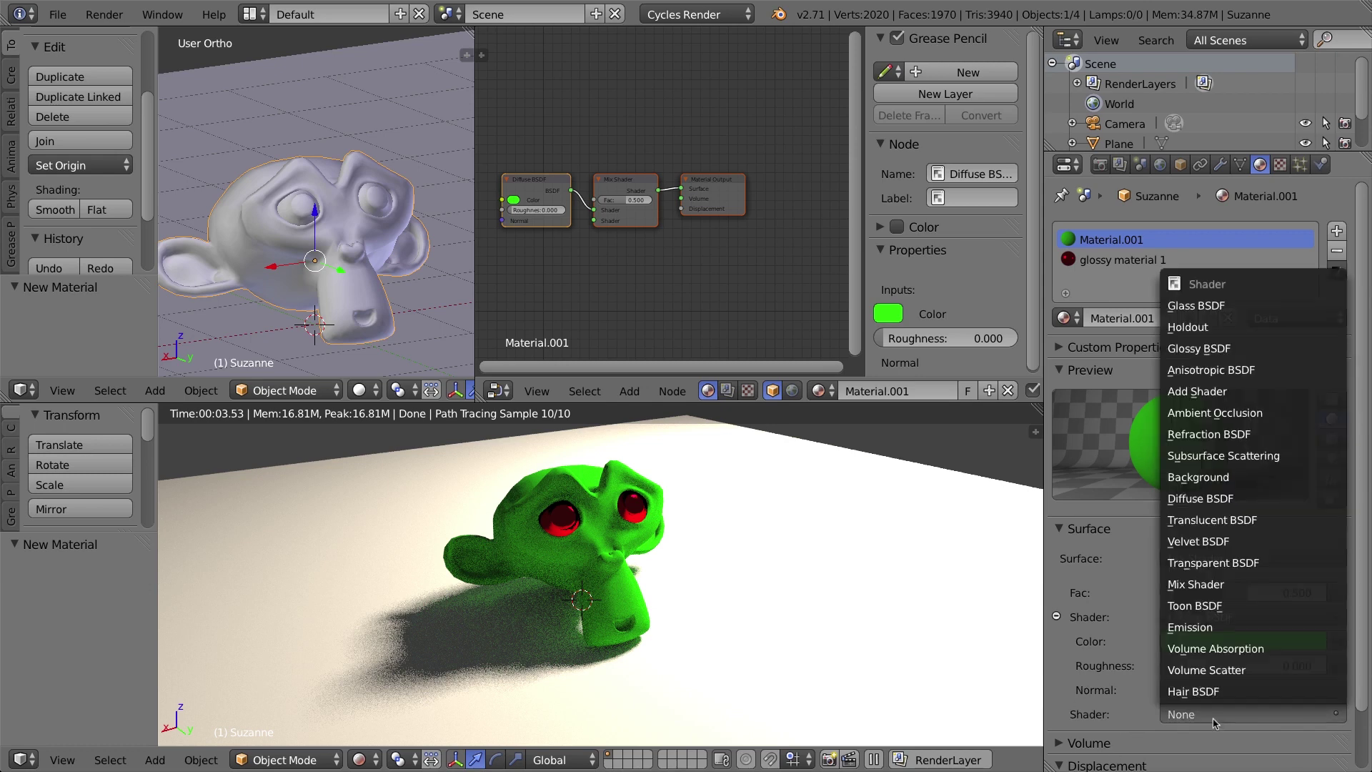
{"action": "left_click", "coordinate": [1219, 350]}
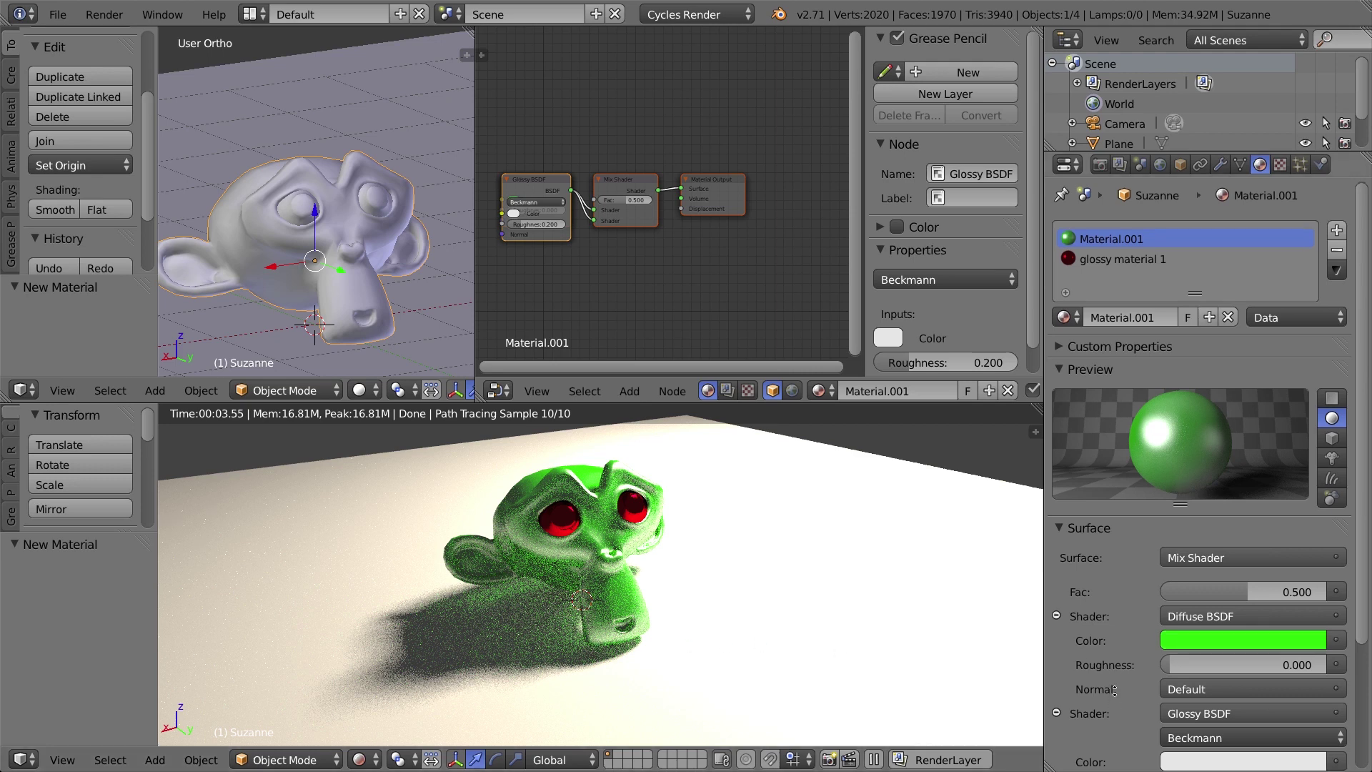
{"action": "scroll", "coordinate": [1177, 619], "scroll_direction": "down", "scroll_amount": 5}
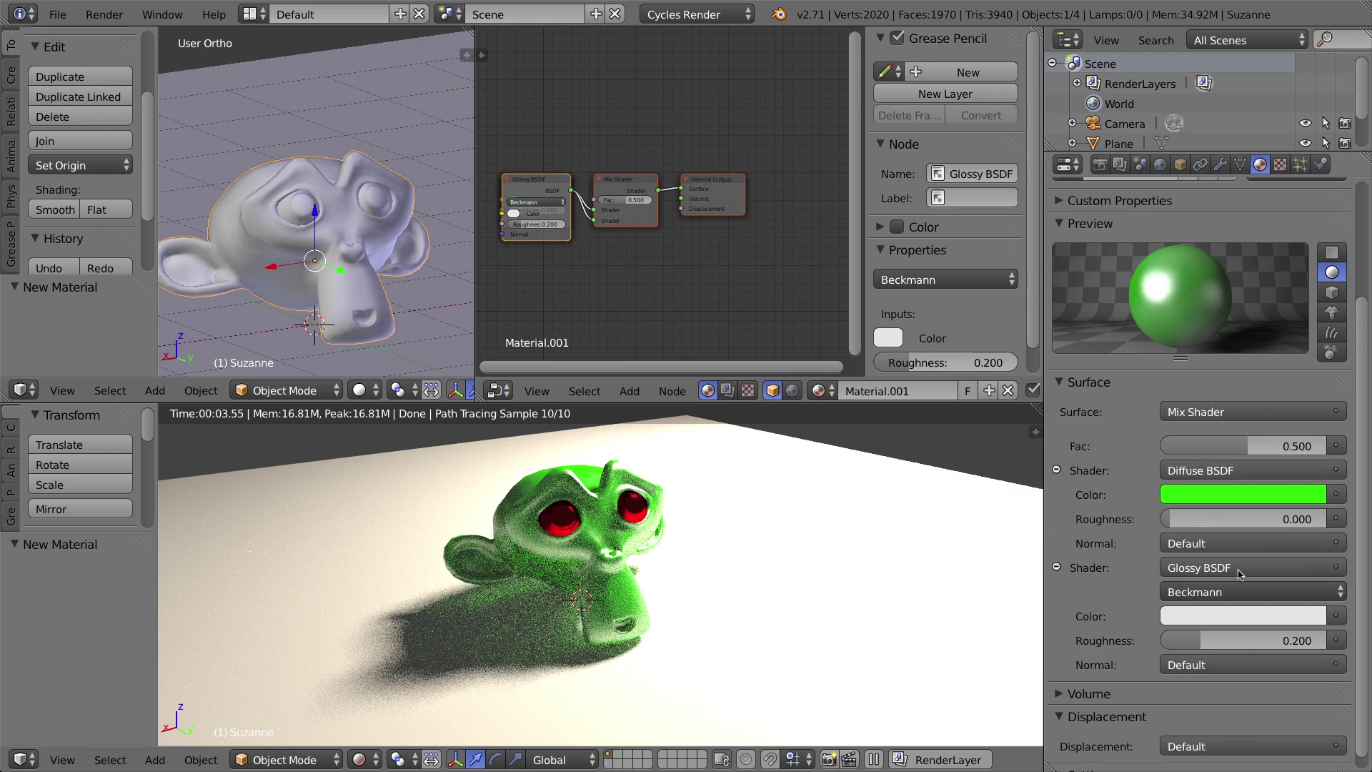
{"action": "left_click", "coordinate": [1190, 619]}
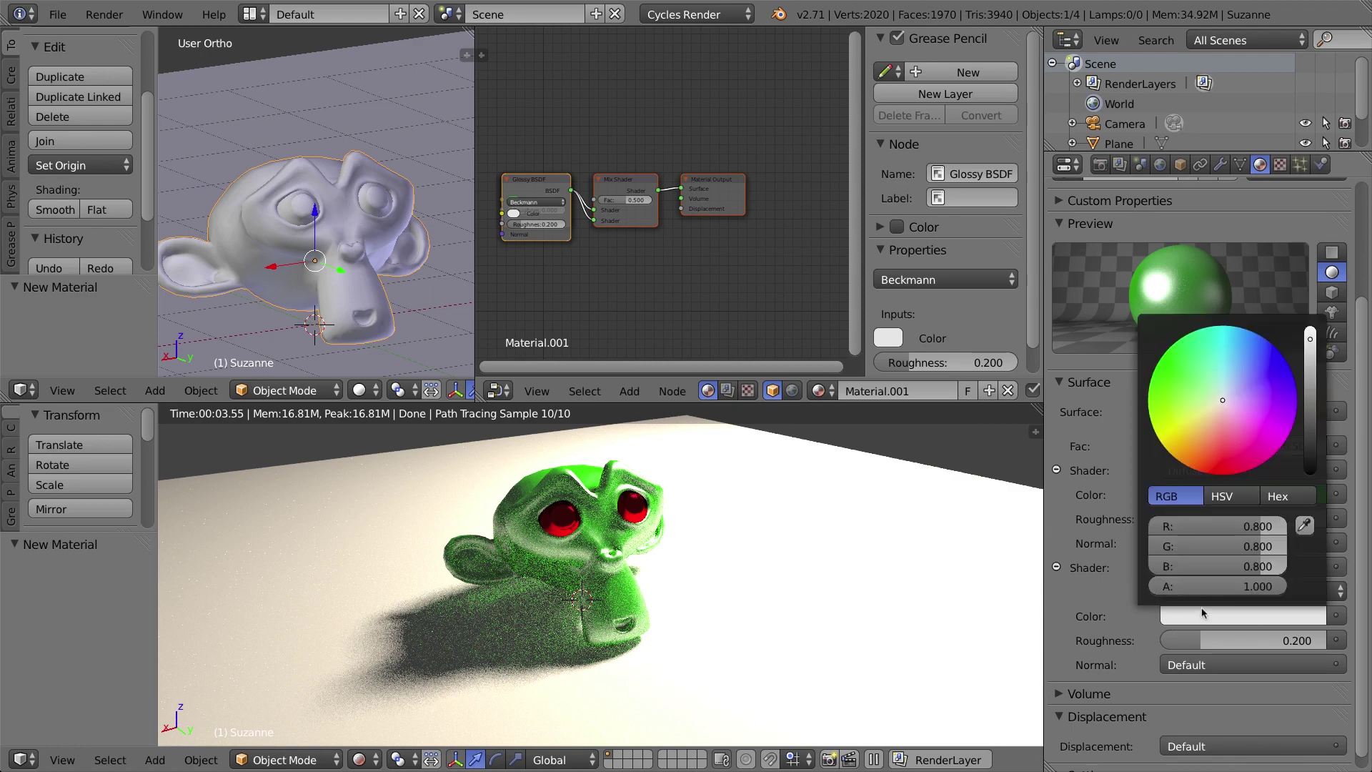
{"action": "left_click", "coordinate": [1215, 395]}
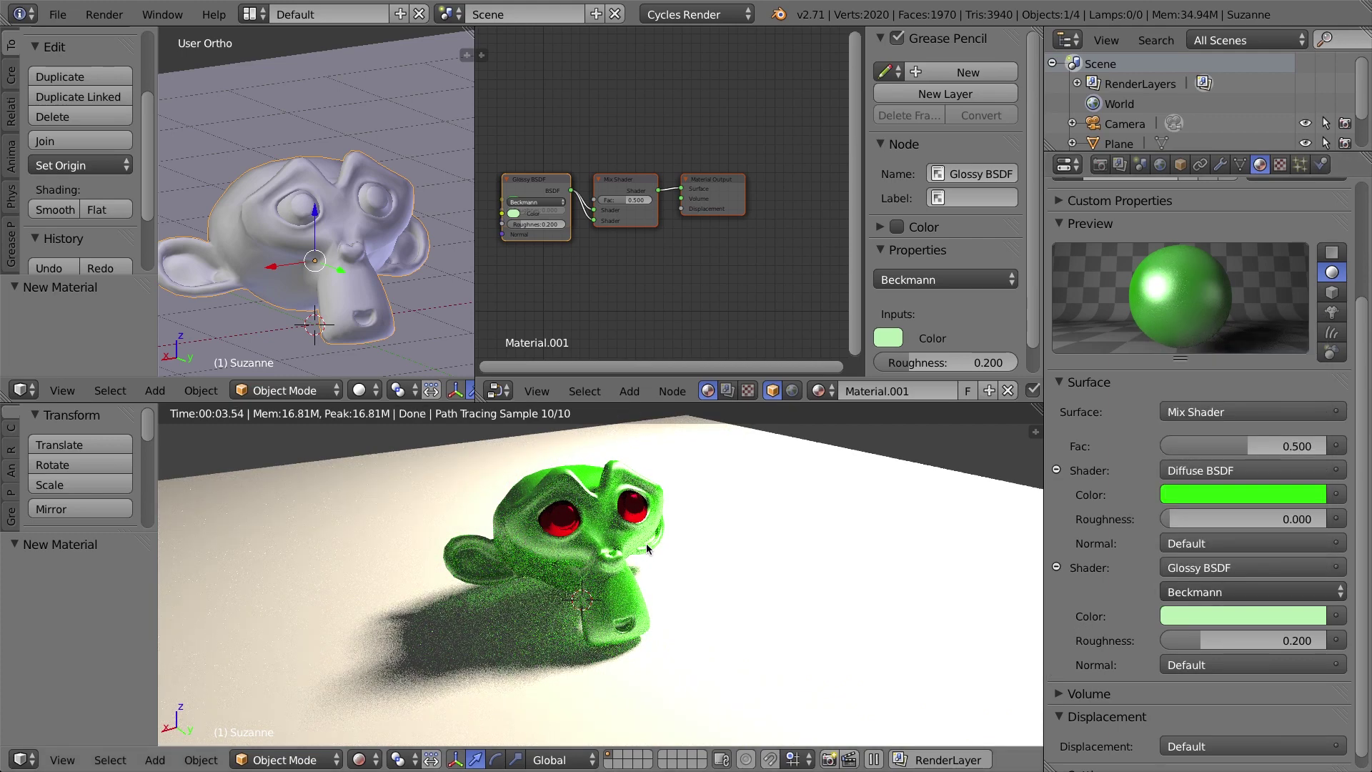
- Collapse both shader entries of the green material and try Mix Shader factors of 1.000 and 0.768
{"action": "middle_click_drag", "start_coordinate": [661, 530], "coordinate": [601, 525]}
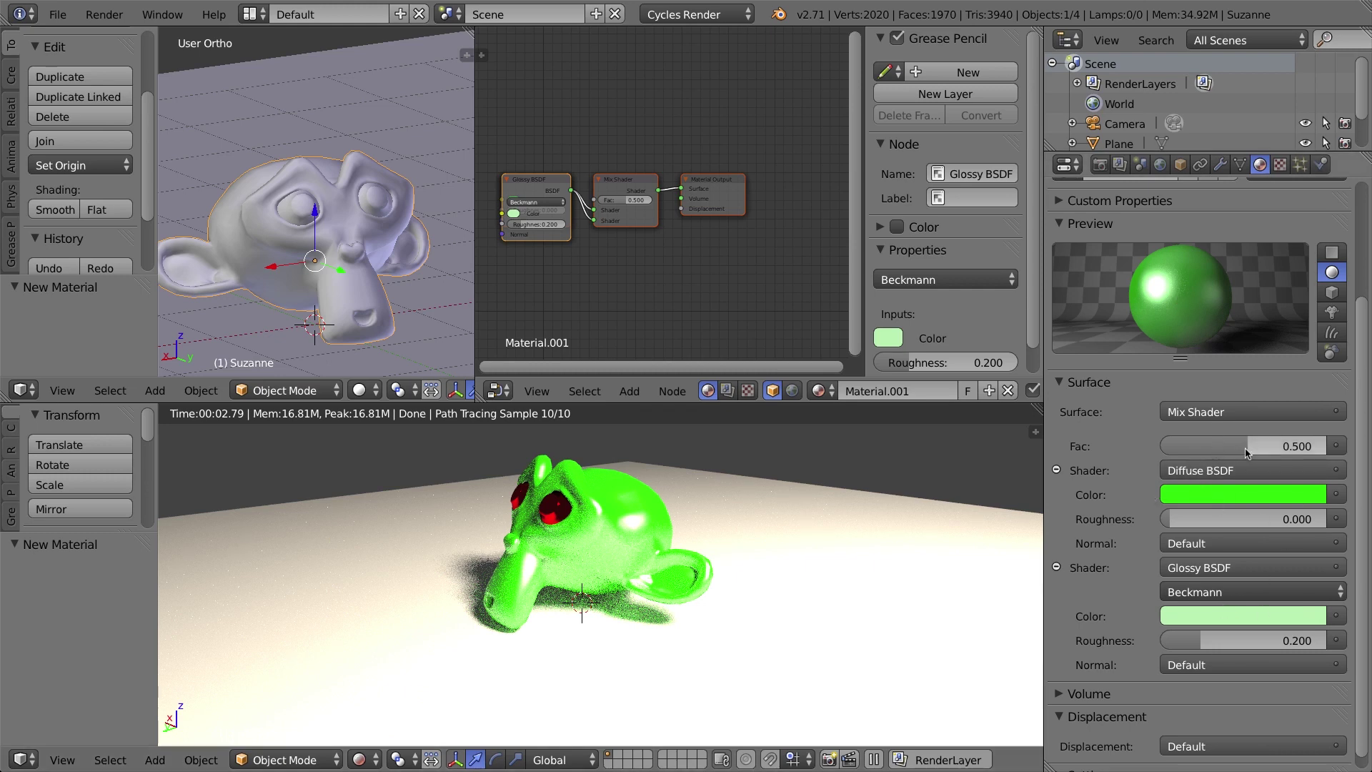
{"action": "left_click", "coordinate": [1056, 471]}
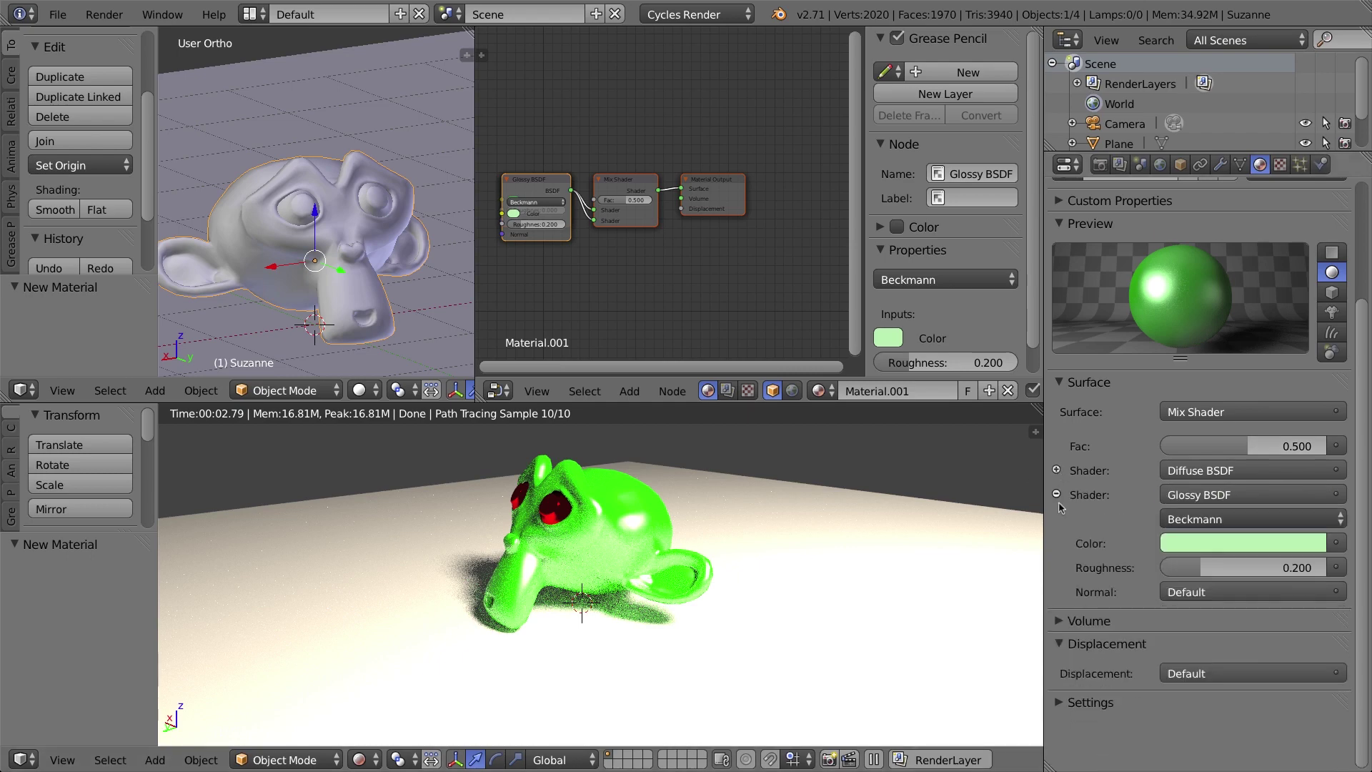
{"action": "left_click", "coordinate": [1056, 495]}
{"action": "left_click_drag", "start_coordinate": [1247, 446], "coordinate": [1329, 446]}
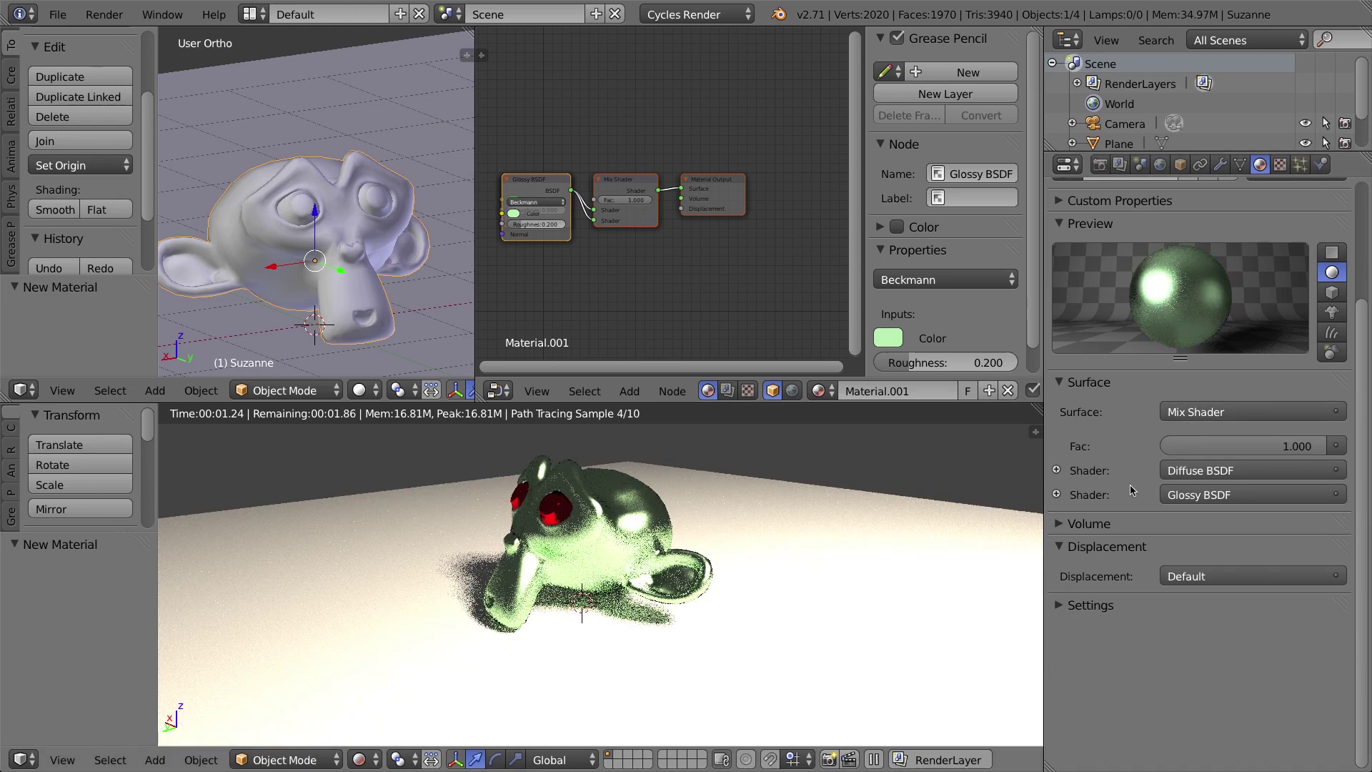
{"action": "mouse_move", "coordinate": [1311, 446]}
{"action": "left_mouse_down"}
{"action": "mouse_move", "coordinate": [1267, 446]}
{"action": "mouse_move", "coordinate": [1291, 446]}
{"action": "left_mouse_up"}
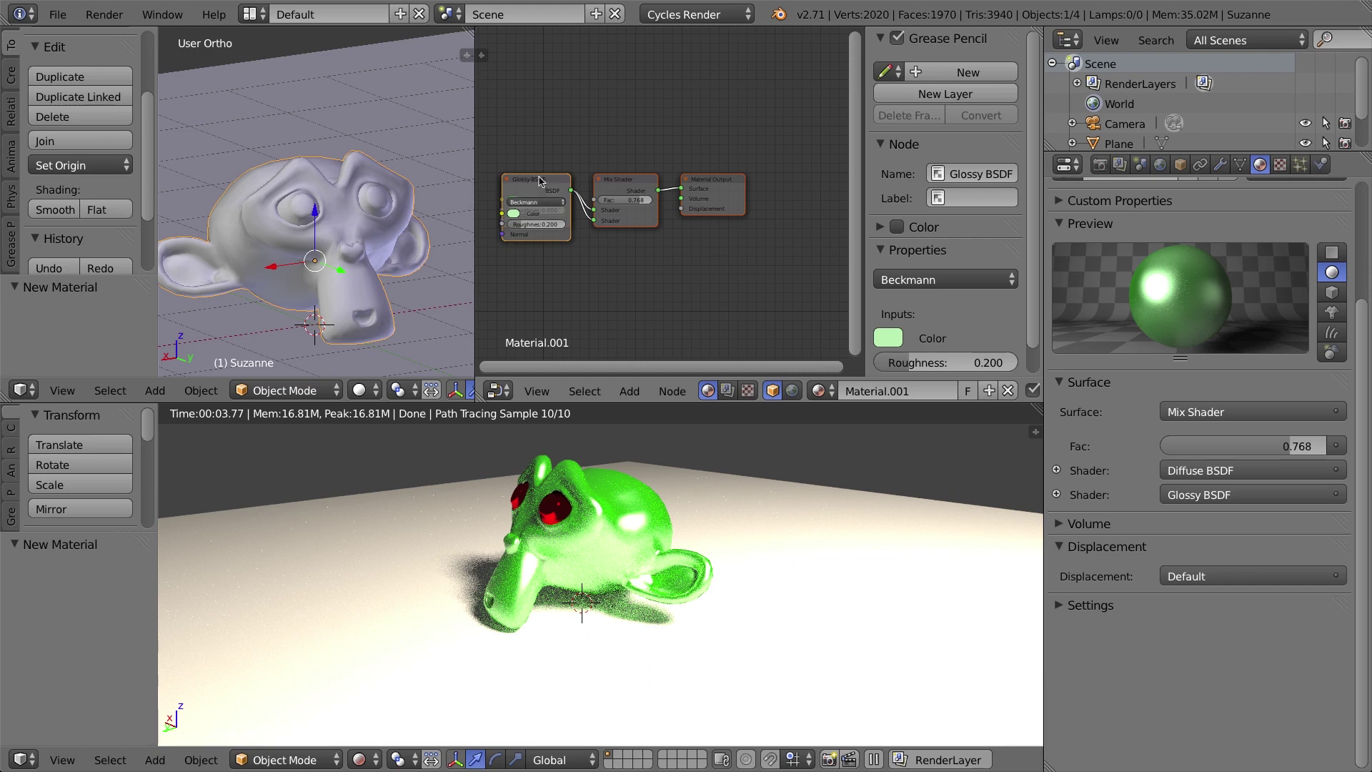
- Separate the overlapping Diffuse BSDF and Glossy BSDF nodes, placing one above the other before the Mix Shader node
{"action": "left_click_drag", "start_coordinate": [532, 183], "coordinate": [534, 259]}
{"action": "left_click_drag", "start_coordinate": [533, 194], "coordinate": [533, 163]}
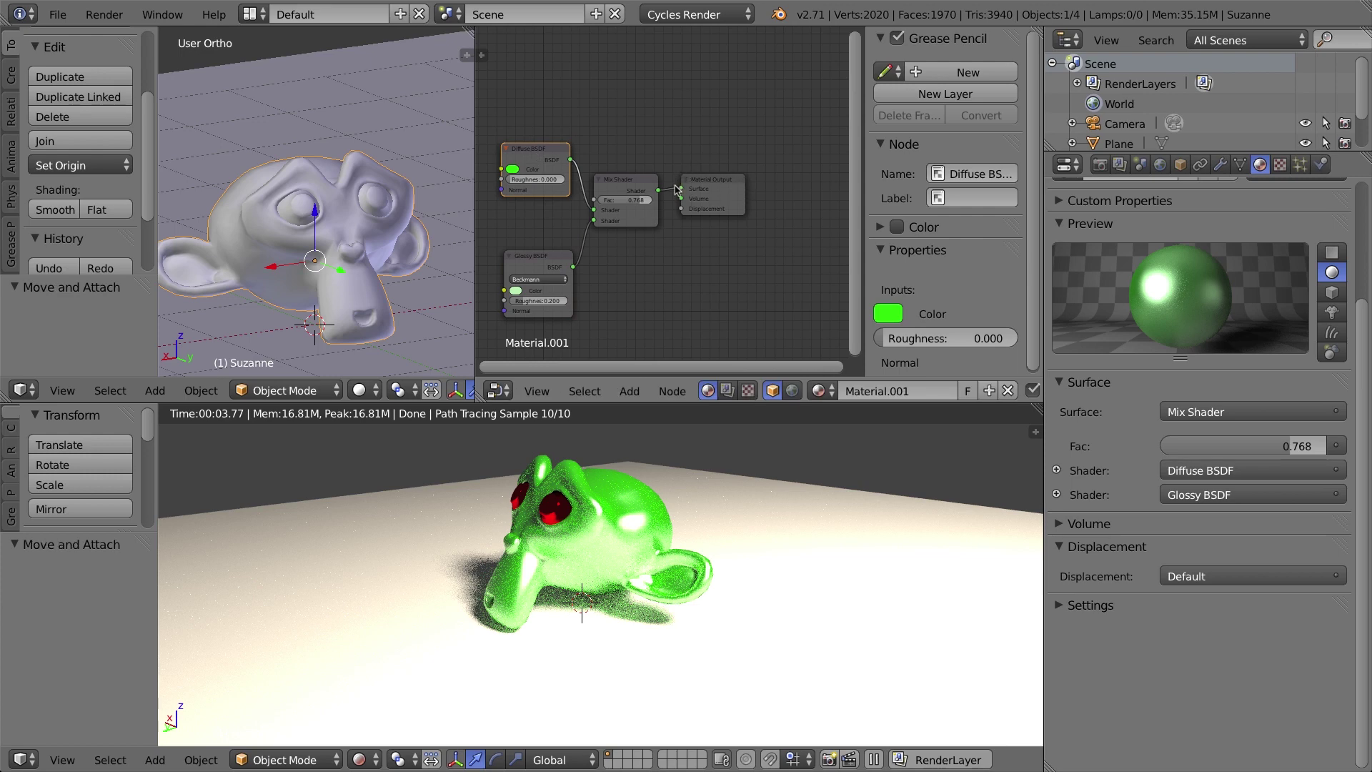
{"action": "left_click_drag", "start_coordinate": [644, 185], "coordinate": [637, 174]}
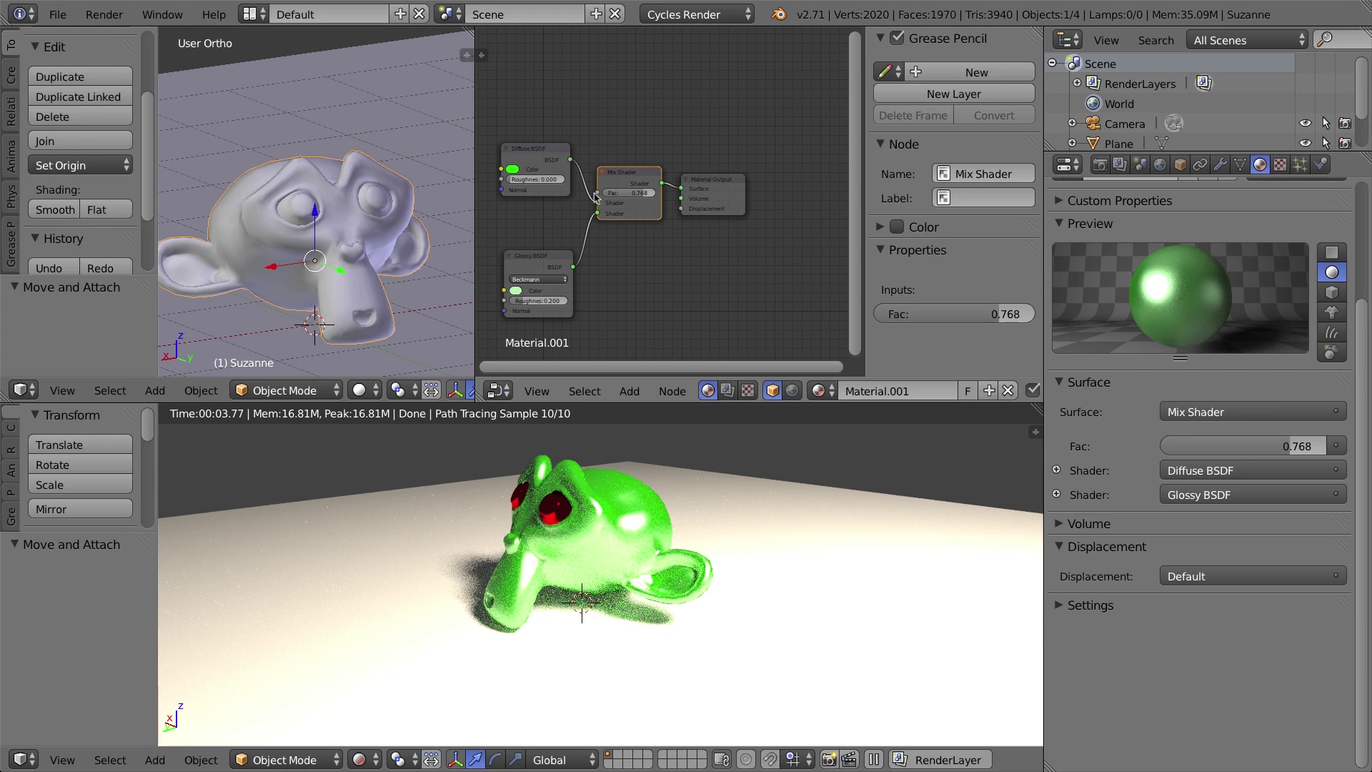
{"action": "left_click_drag", "start_coordinate": [522, 146], "coordinate": [530, 155]}
{"action": "left_click_drag", "start_coordinate": [538, 259], "coordinate": [540, 249]}
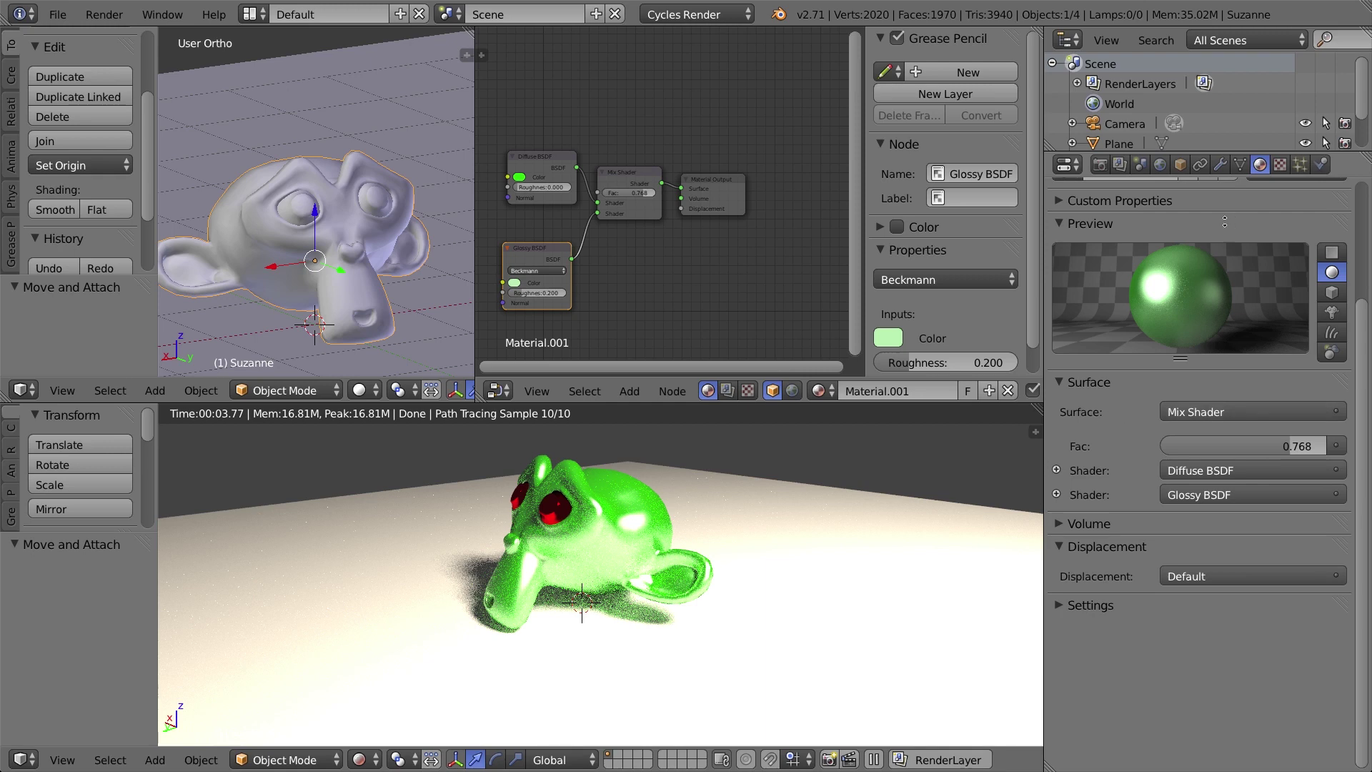
{"action": "scroll", "coordinate": [1225, 222], "scroll_direction": "up", "scroll_amount": 5}
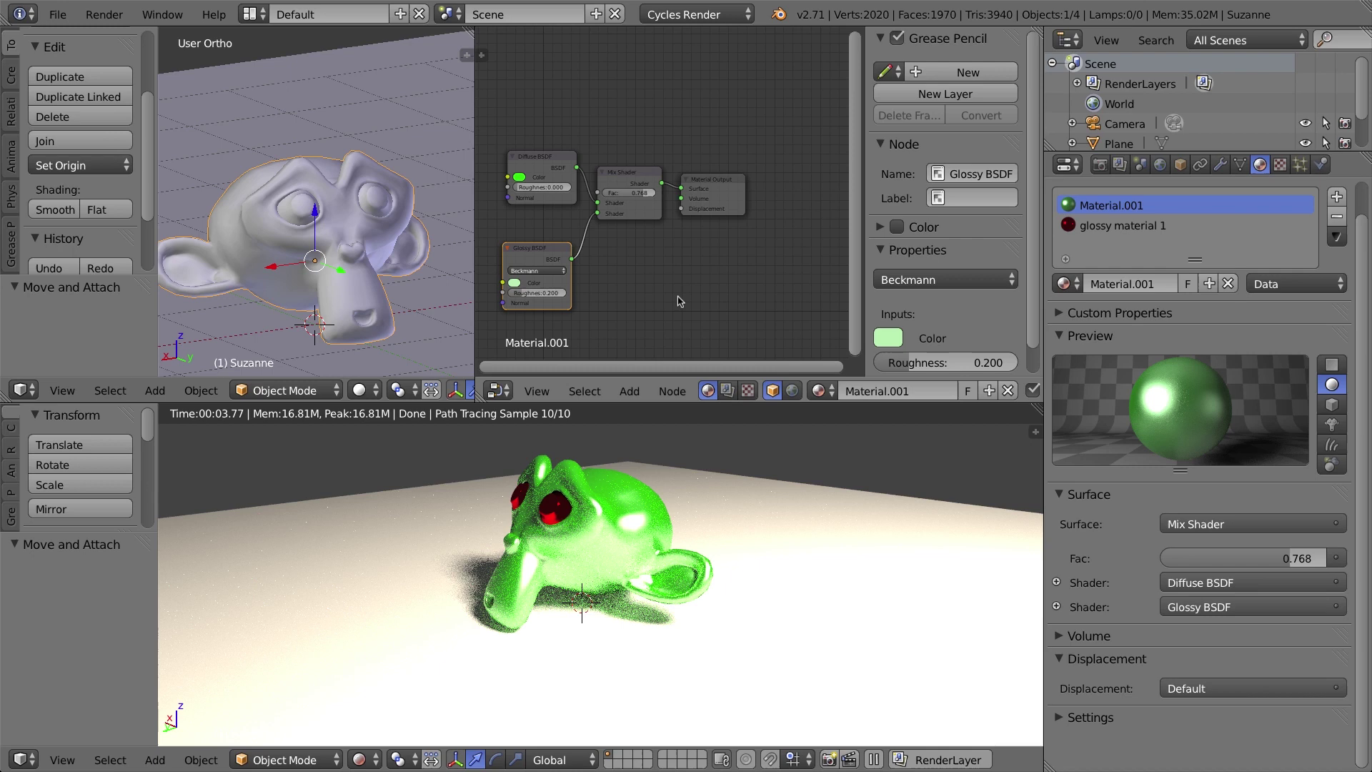
{"action": "mouse_move", "coordinate": [642, 167]}
{"action": "middle_mouse_down"}
{"action": "mouse_move", "coordinate": [679, 208]}
{"action": "mouse_move", "coordinate": [667, 165]}
{"action": "middle_mouse_up"}
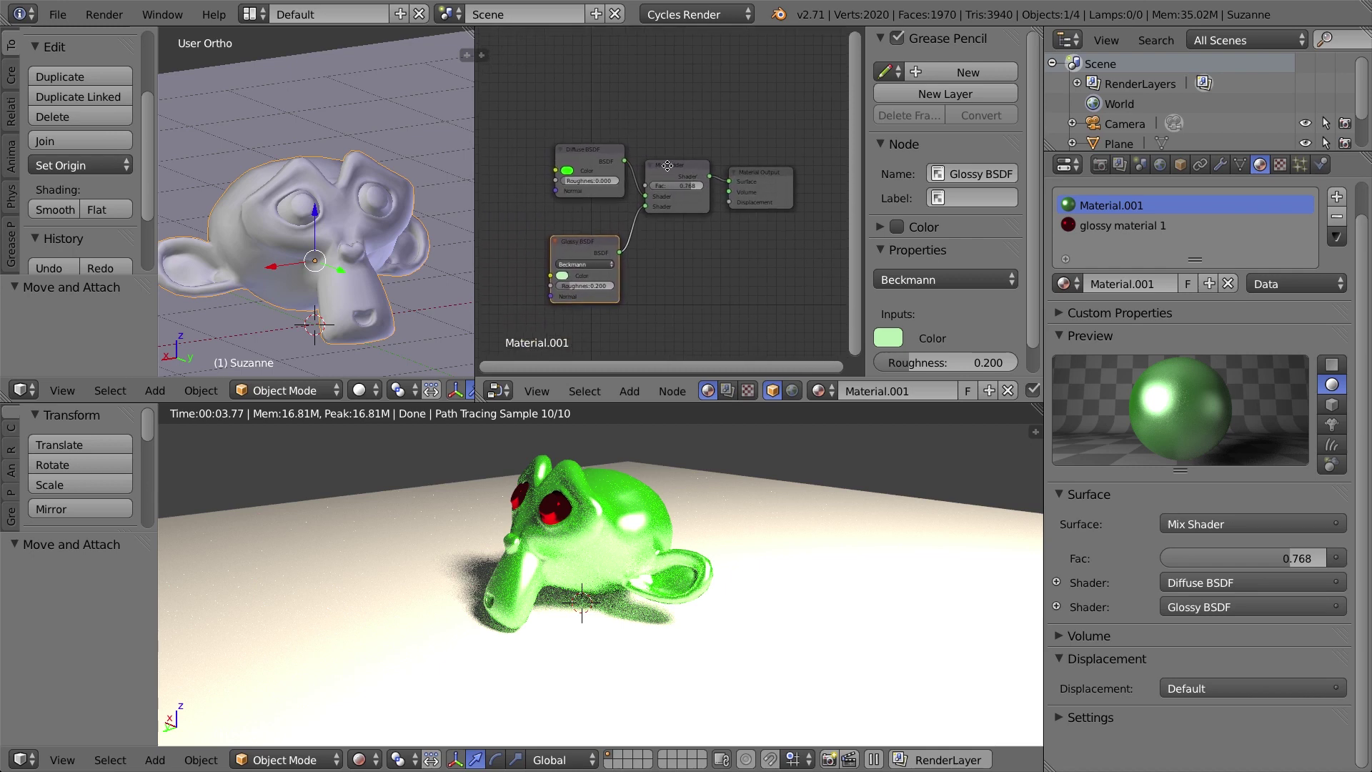
- Delete the Diffuse BSDF, Glossy BSDF and Mix Shader nodes from Material.001, keeping only the Material Output node
{"action": "left_click", "coordinate": [577, 150]}
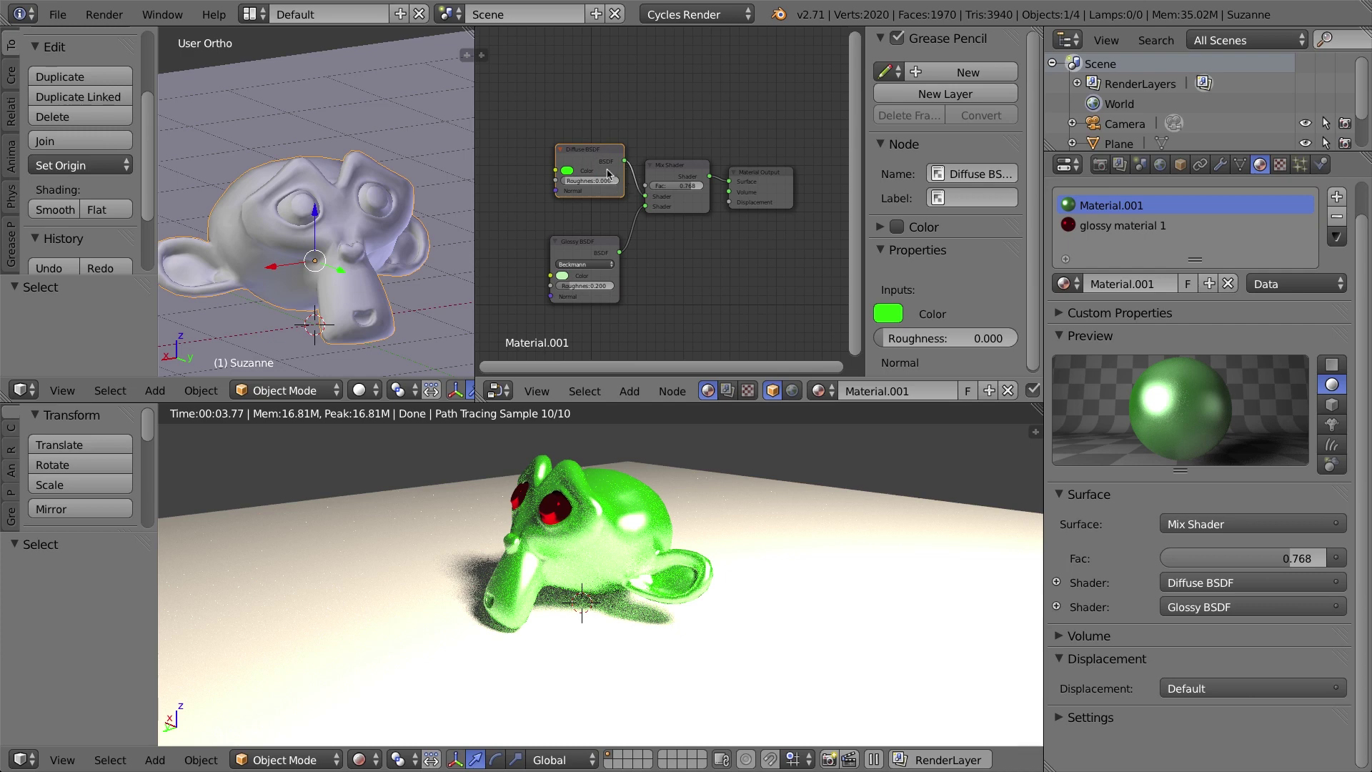
{"action": "key", "text": "x"}
{"action": "left_click", "coordinate": [582, 247]}
{"action": "key", "text": "x"}
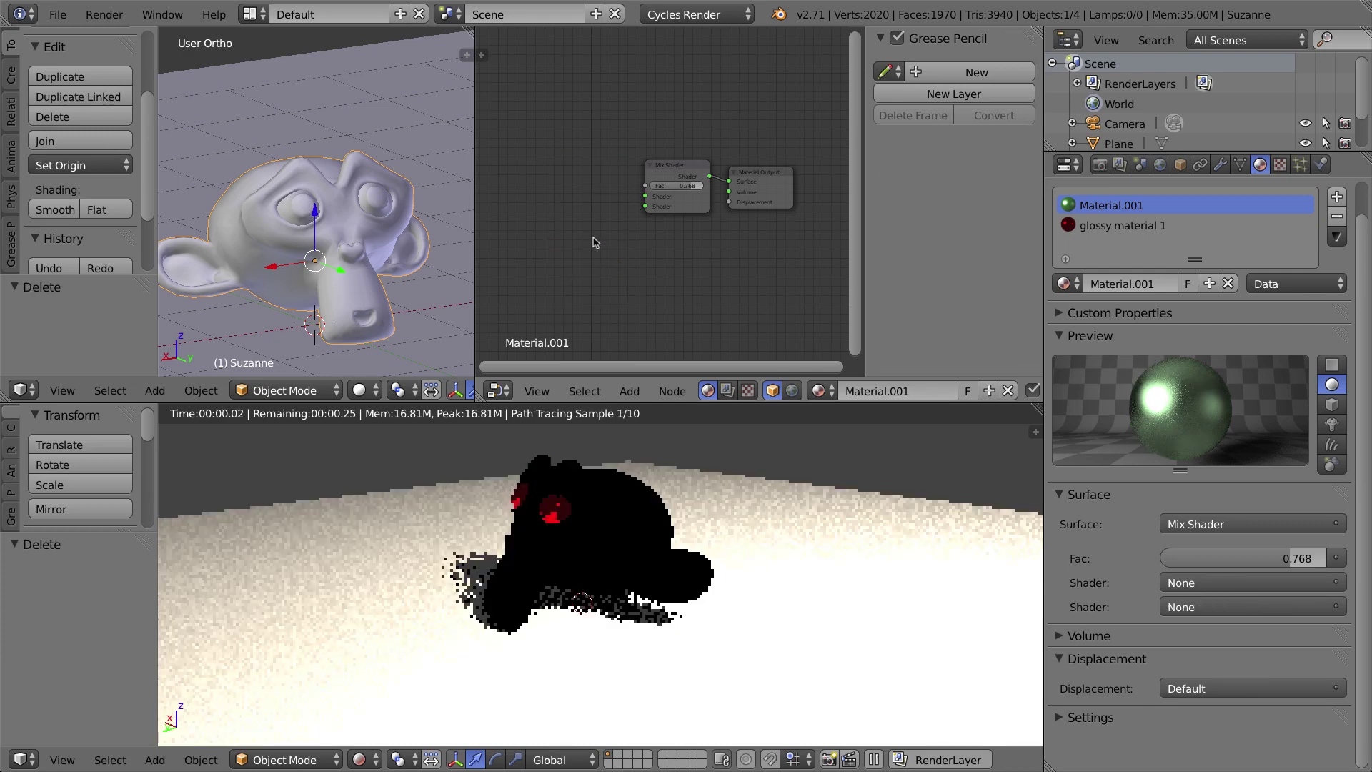
{"action": "left_click", "coordinate": [668, 170]}
{"action": "key", "text": "x"}
{"action": "left_click_drag", "start_coordinate": [759, 174], "coordinate": [767, 184]}
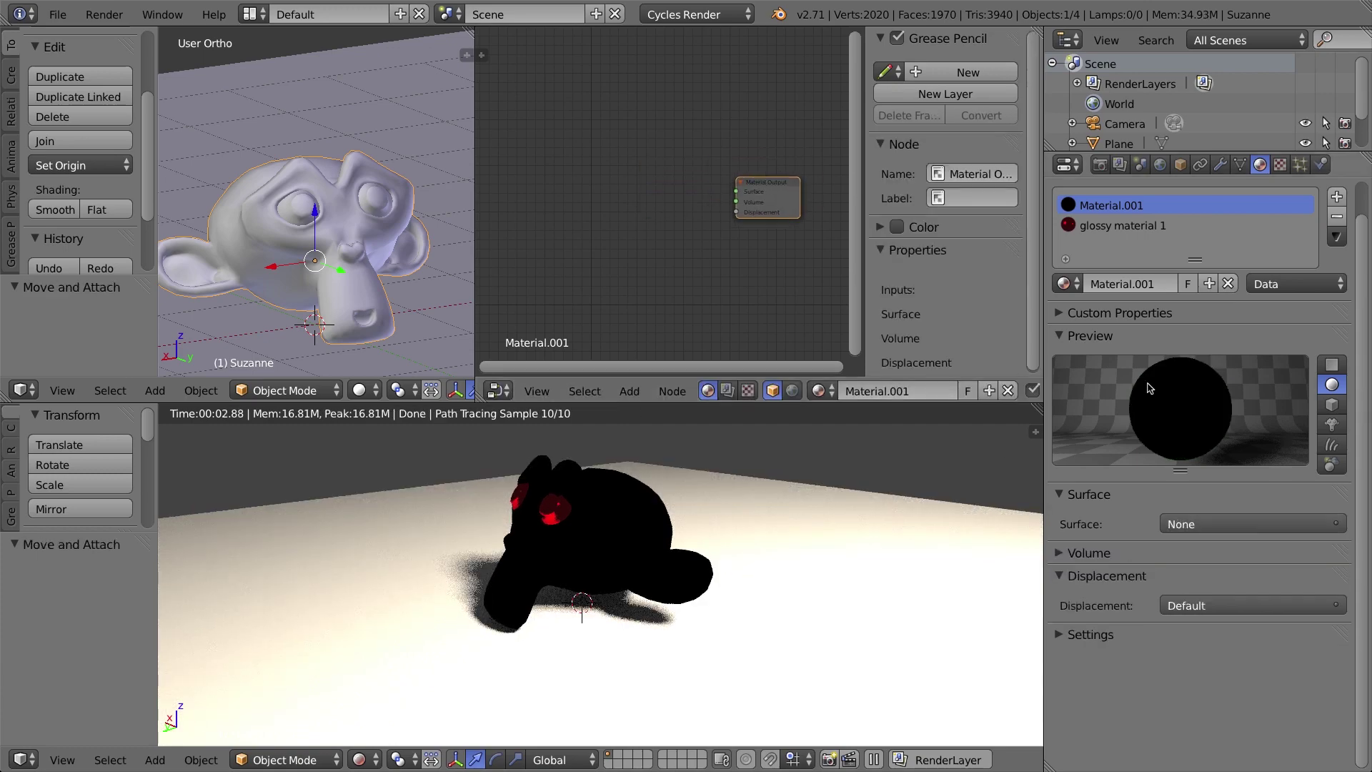
- Undo a trial removal of the monkey's first material slot and replace its Material.001 with a new material
{"action": "left_click", "coordinate": [1337, 216]}
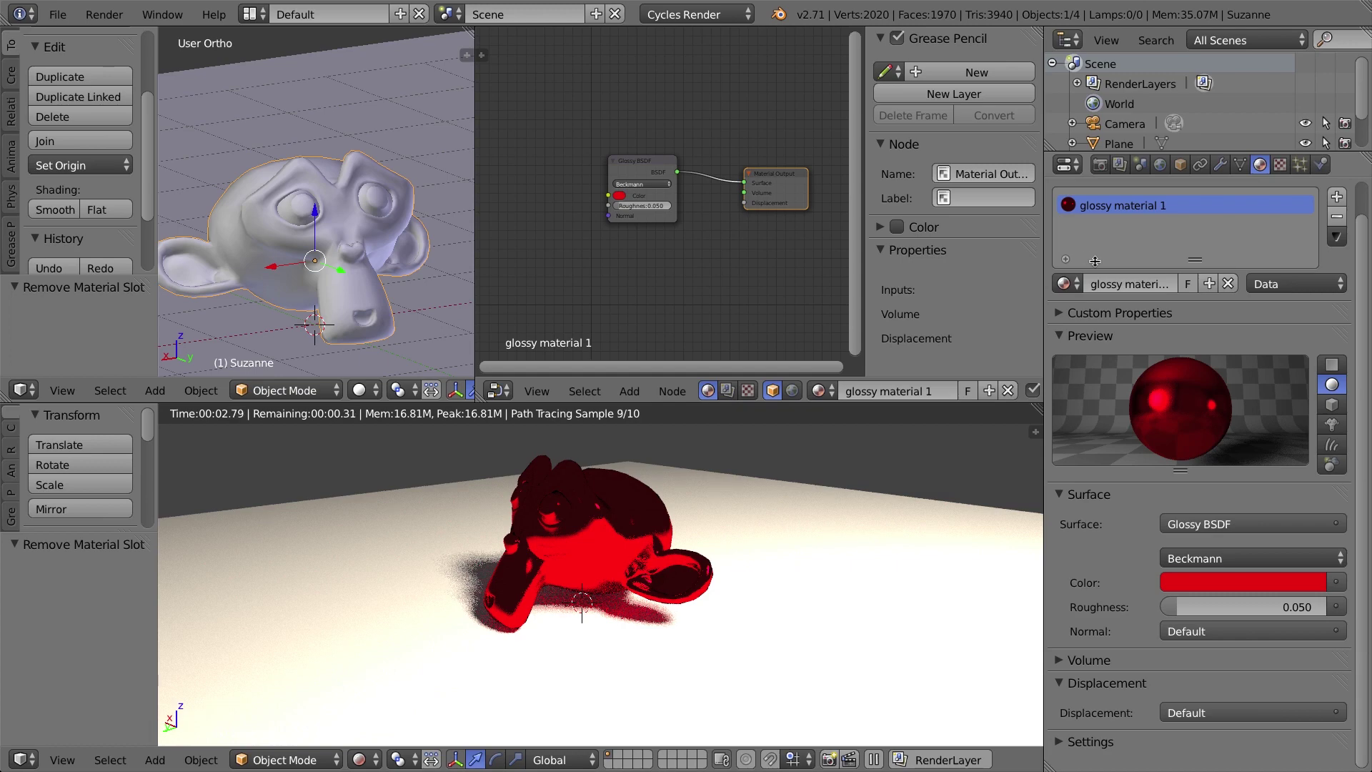
{"action": "key", "text": "ctrl+z"}
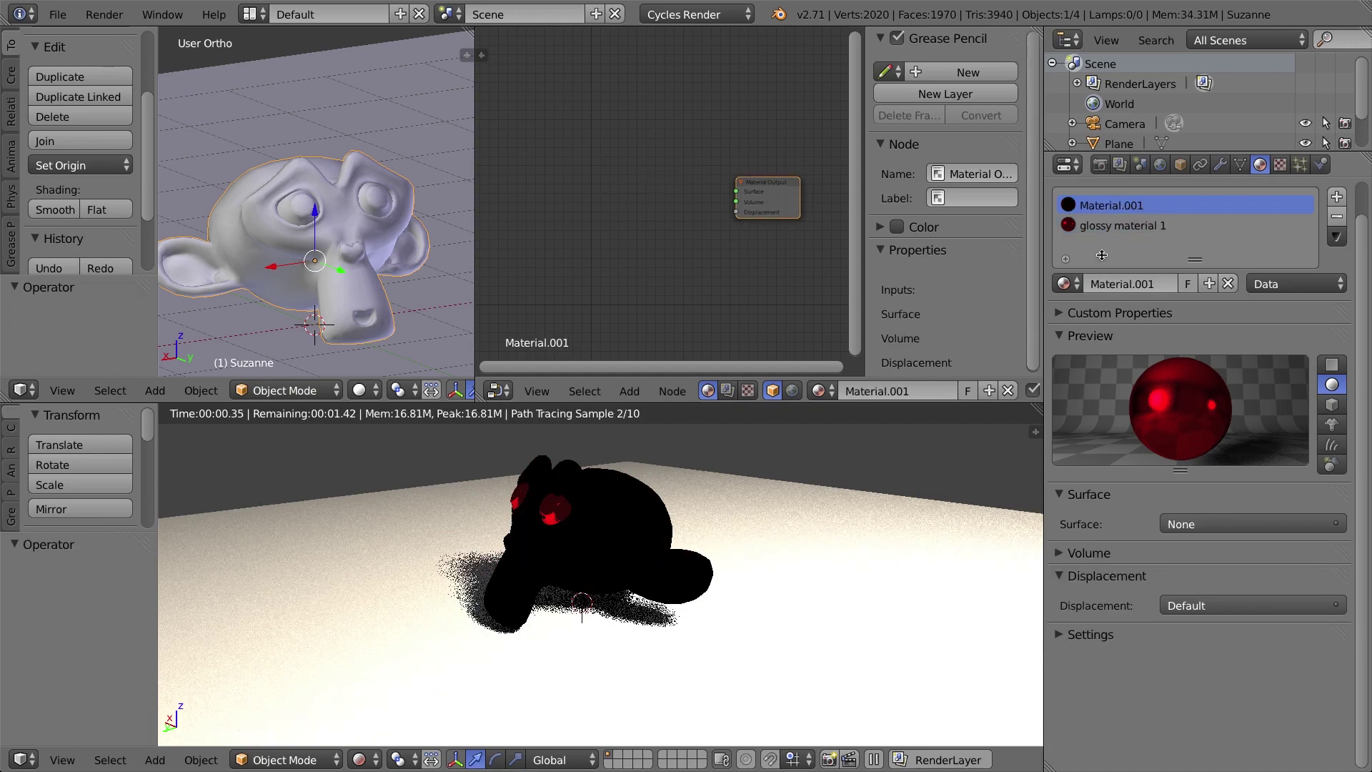
{"action": "left_click", "coordinate": [1228, 285]}
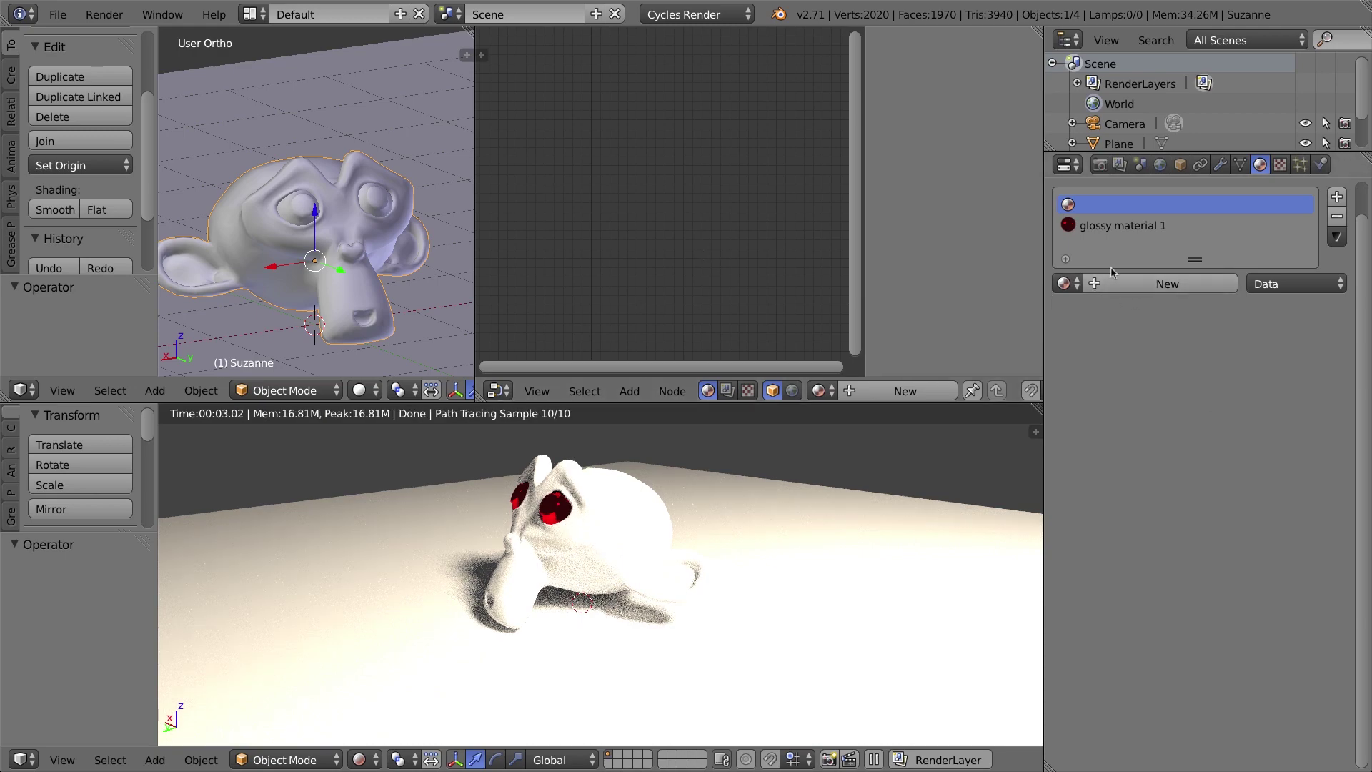
{"action": "left_click", "coordinate": [1125, 285]}
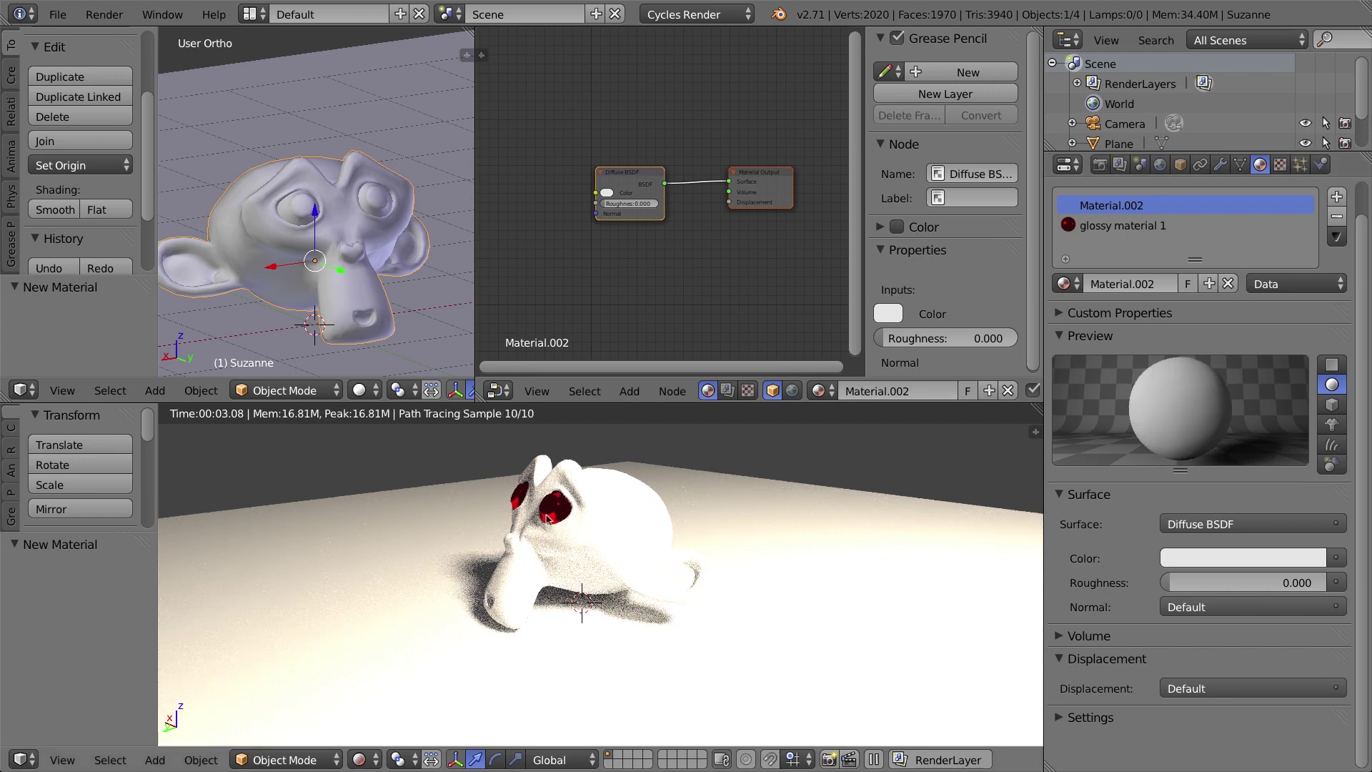
- Delete the new material's default Diffuse BSDF node and add a Mix Shader node beside the Material Output
{"action": "left_click_drag", "start_coordinate": [619, 178], "coordinate": [633, 186]}
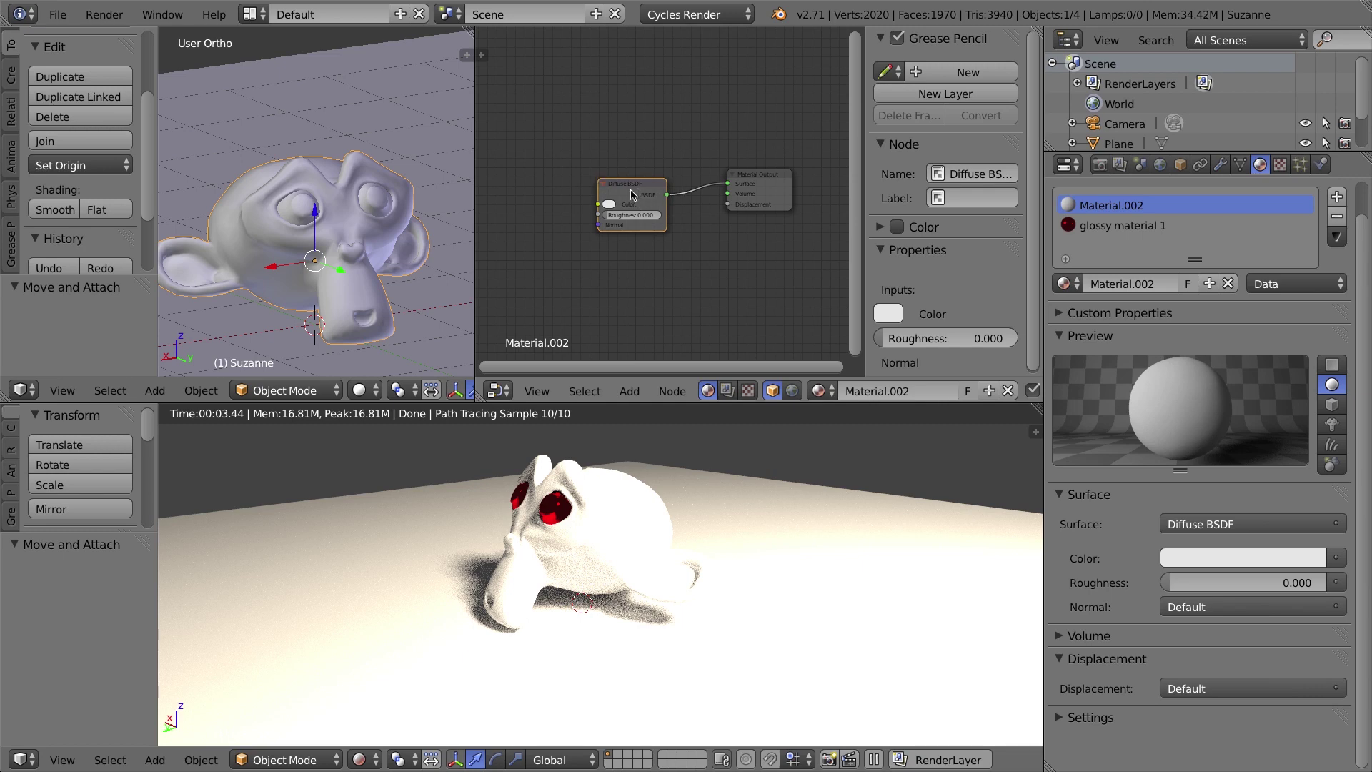
{"action": "key", "text": "x"}
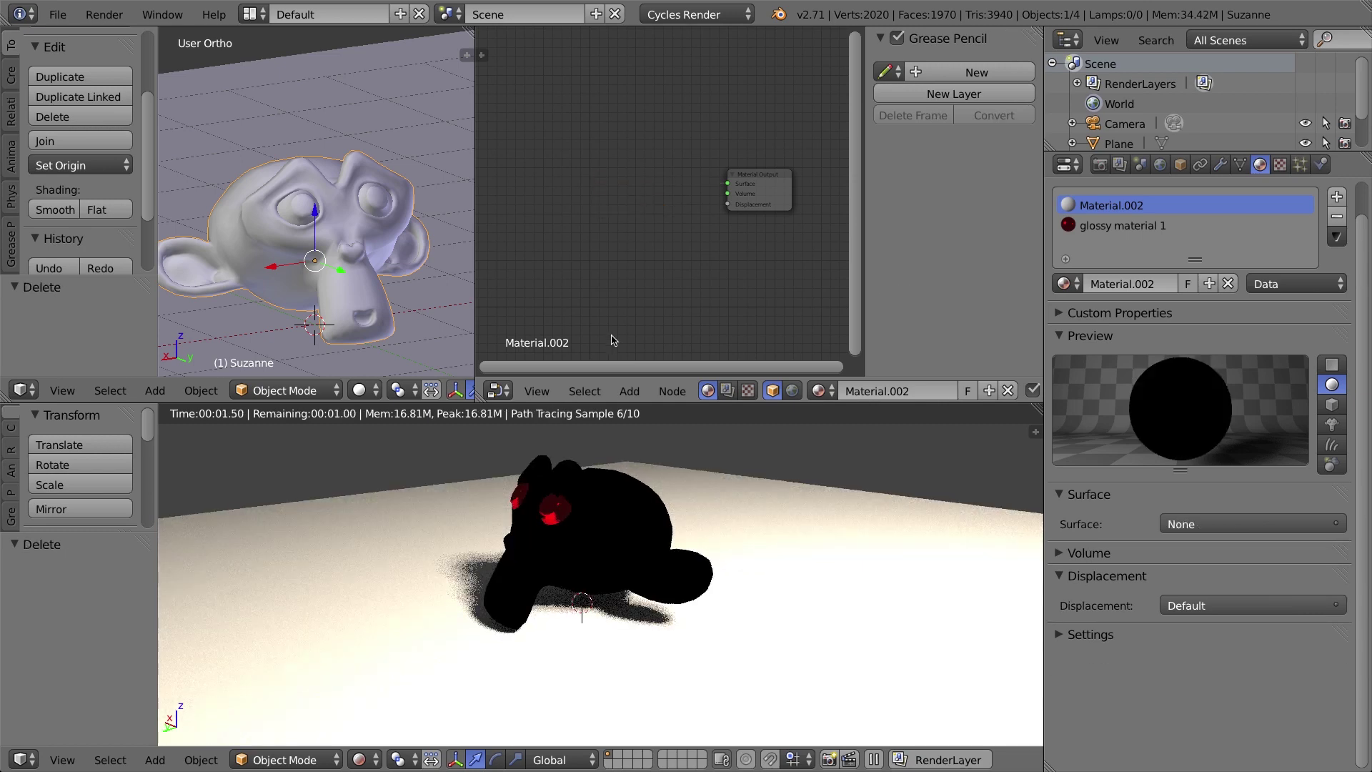
{"action": "key", "text": "shift+a"}
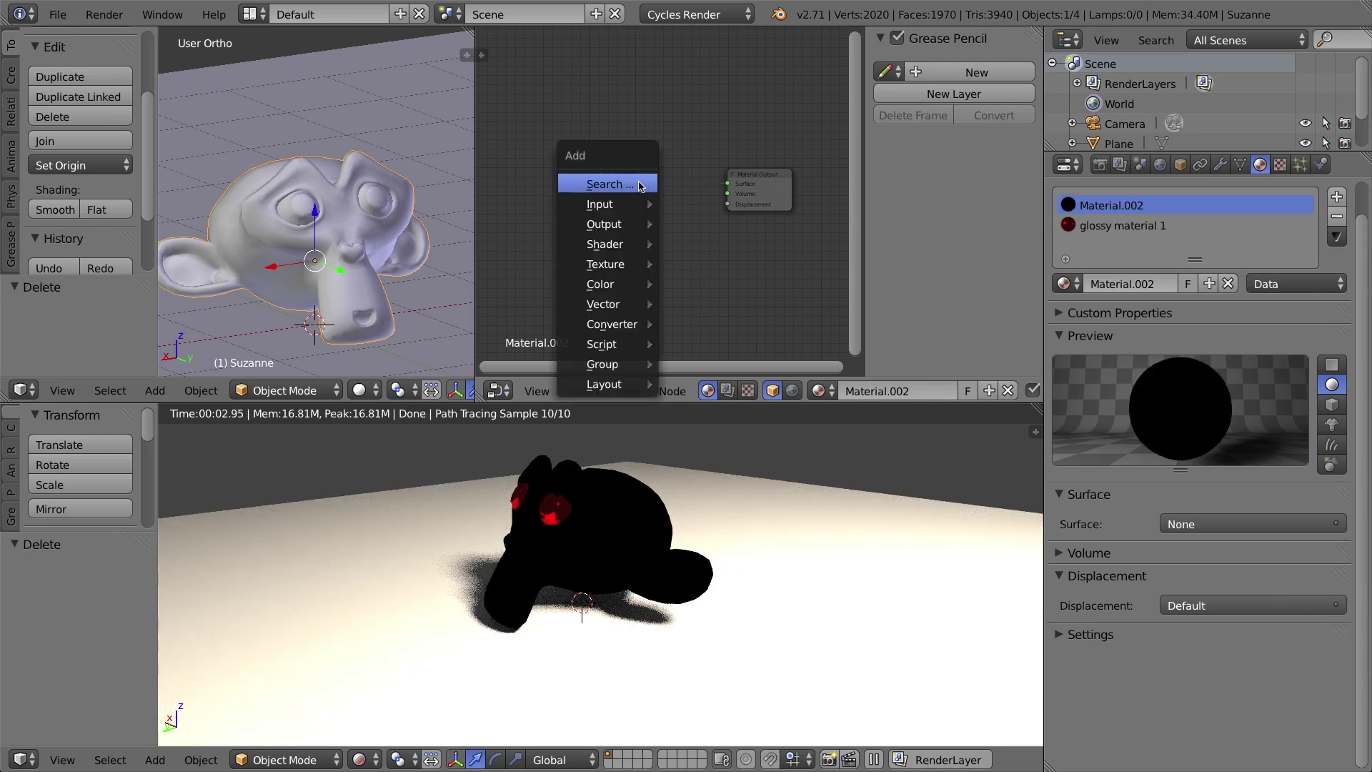
{"action": "mouse_move", "coordinate": [632, 246]}
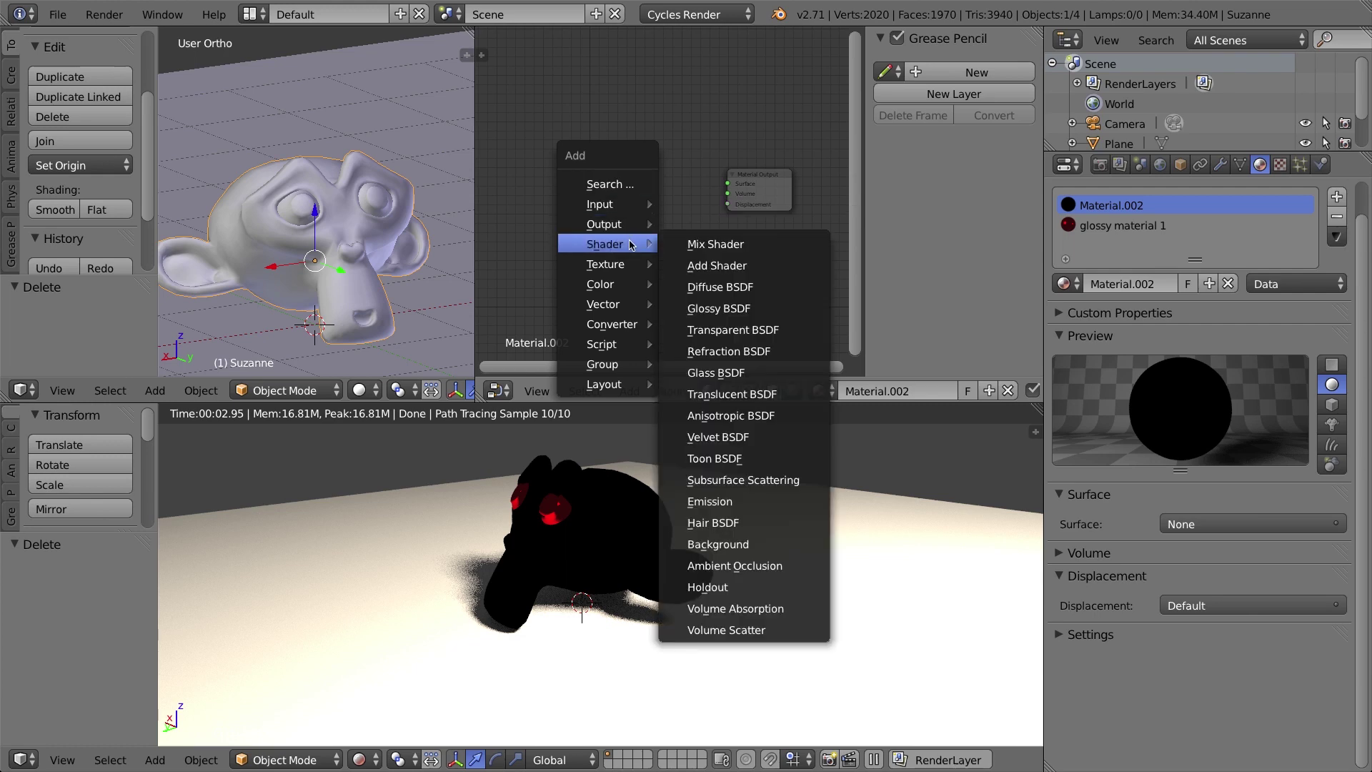
{"action": "left_click", "coordinate": [715, 244]}
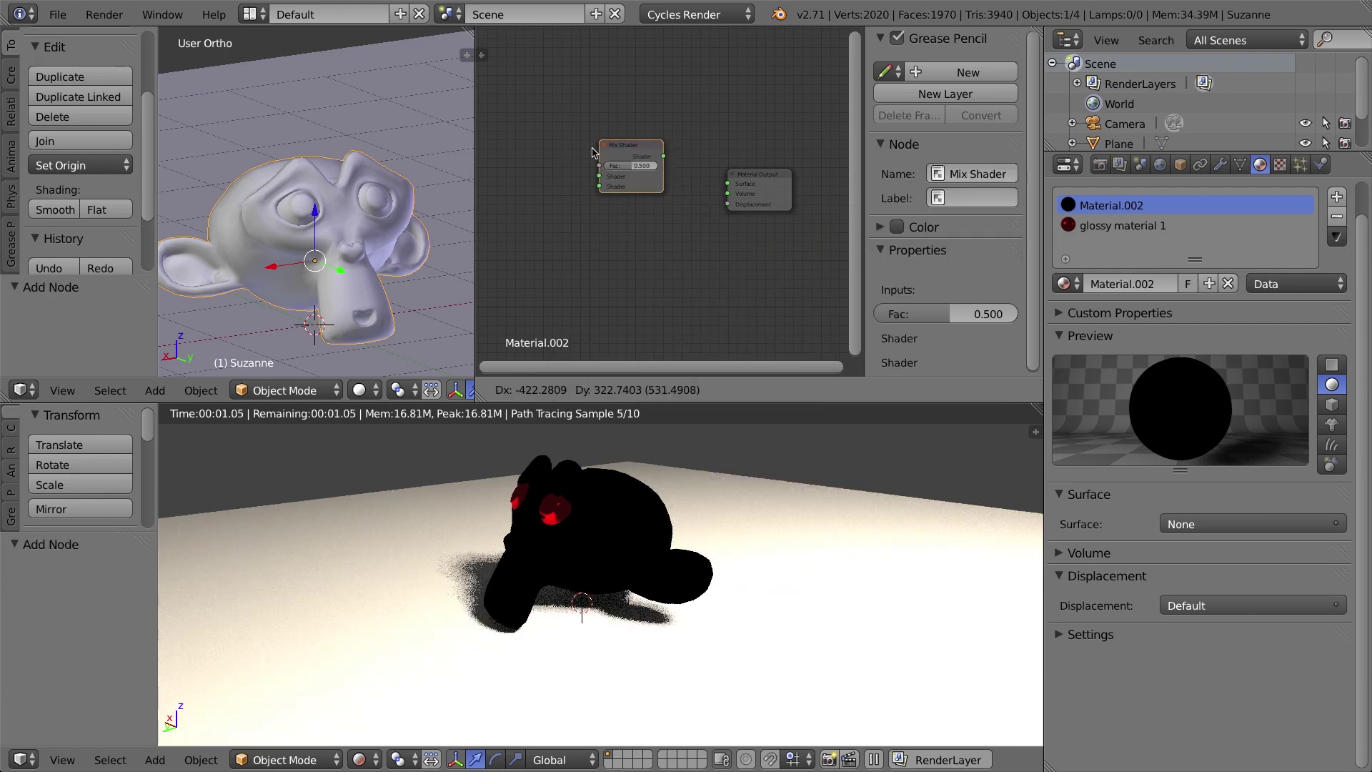
{"action": "left_click", "coordinate": [626, 167]}
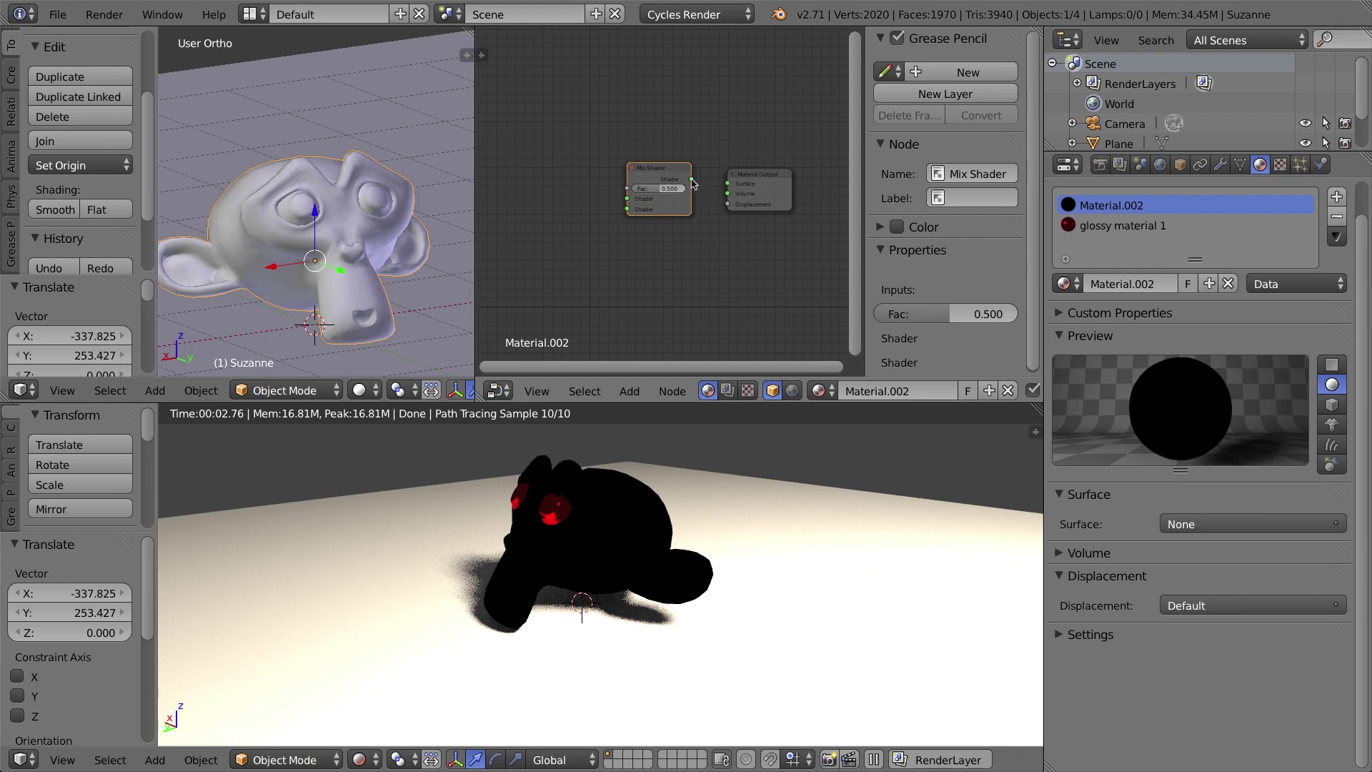
{"action": "left_click_drag", "start_coordinate": [679, 180], "coordinate": [682, 184]}
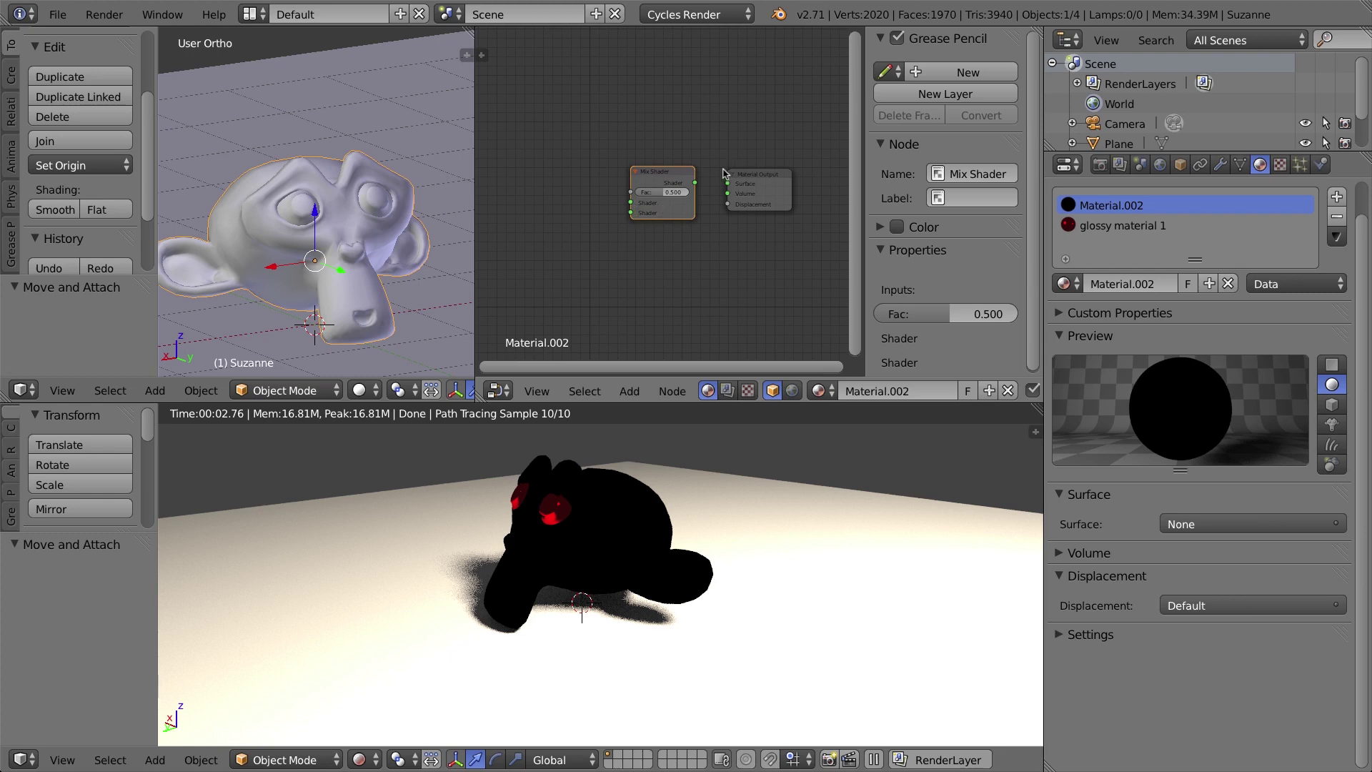
- Connect the Mix Shader's output to the Material Output's Surface input and align the two nodes
{"action": "left_click_drag", "start_coordinate": [696, 183], "coordinate": [729, 184]}
{"action": "key", "text": "g"}
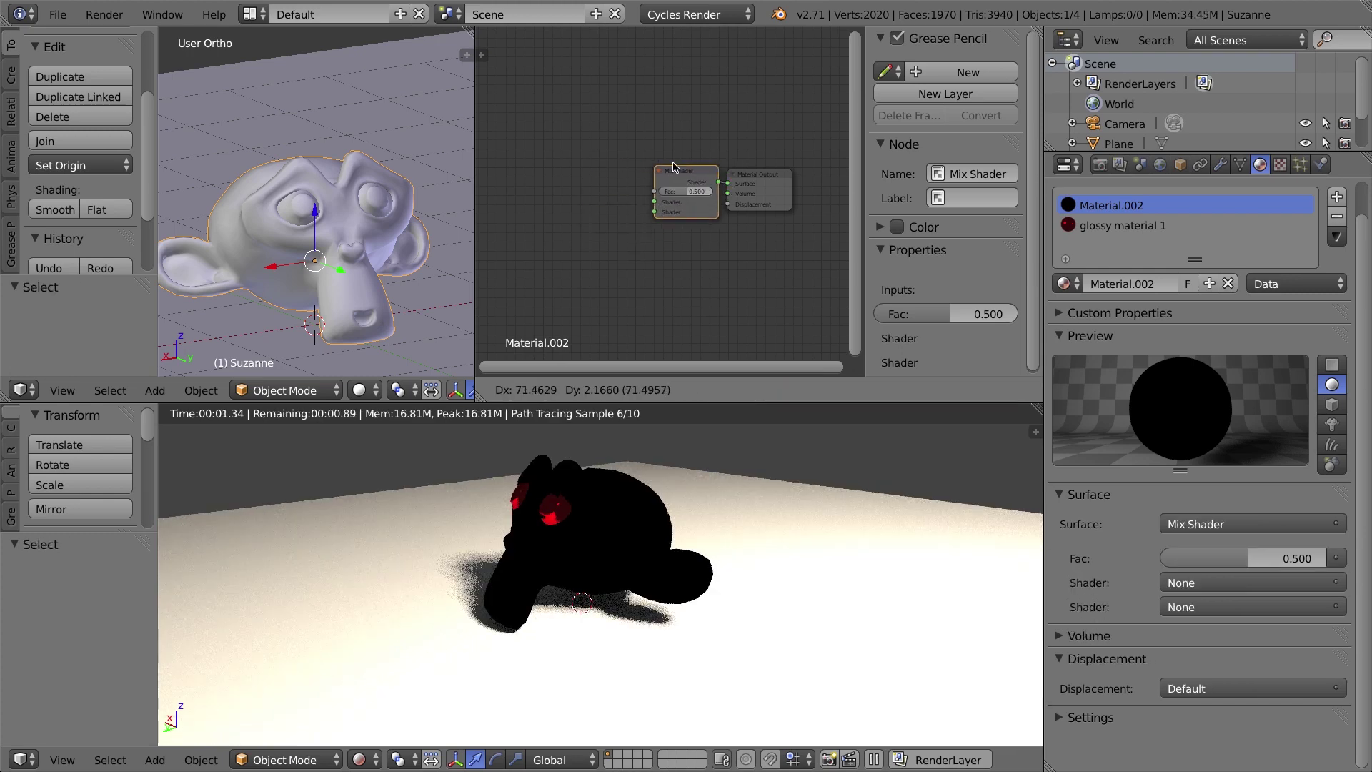
{"action": "left_click", "coordinate": [713, 220]}
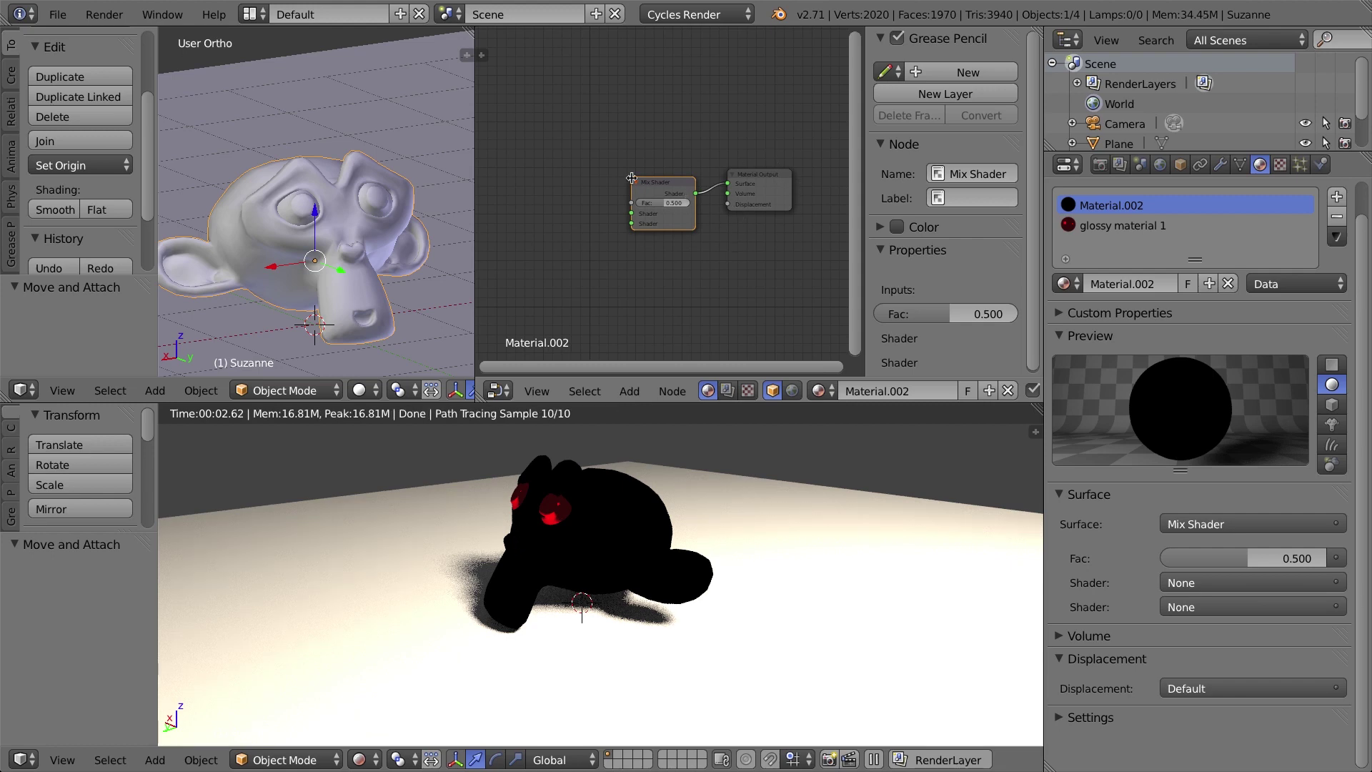
{"action": "left_click_drag", "start_coordinate": [654, 188], "coordinate": [653, 175]}
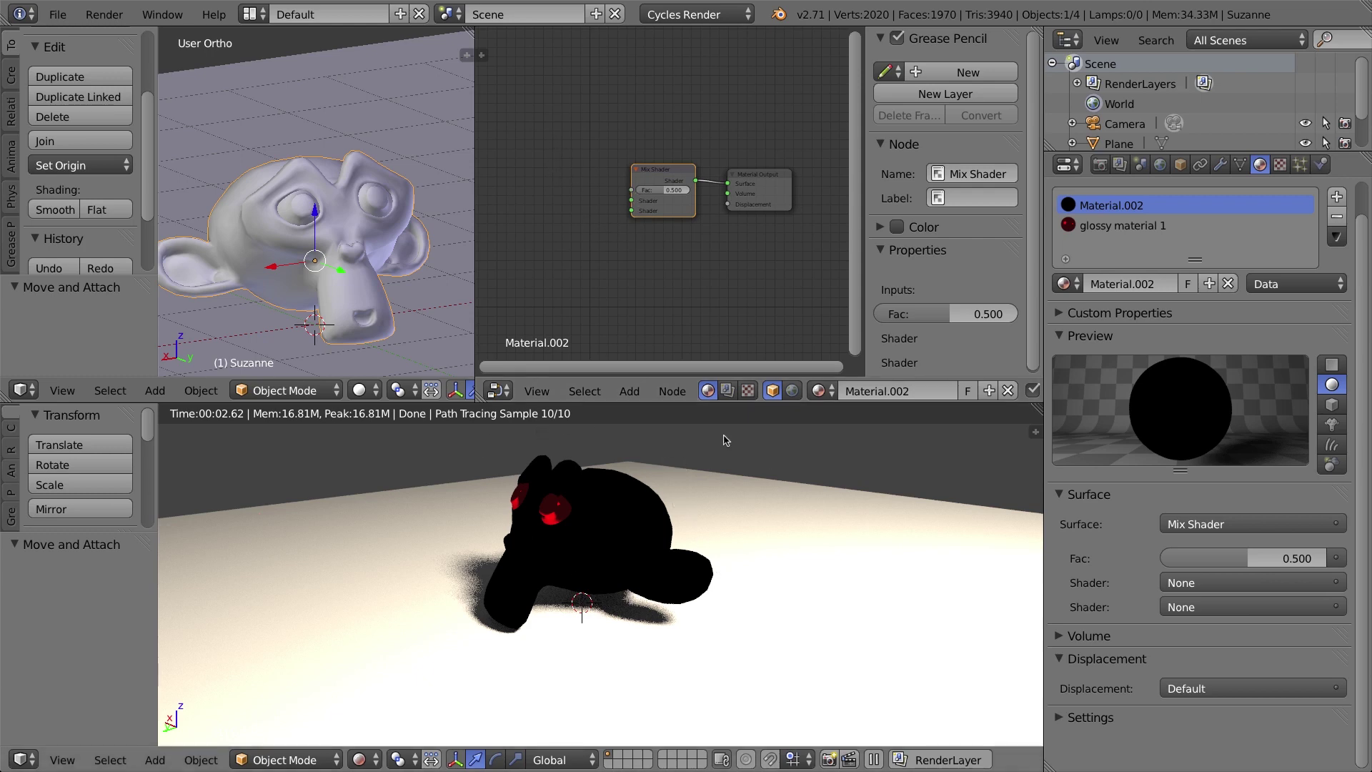
- Add a Diffuse BSDF node and, below it, a Glossy BSDF node on the input side of the Mix Shader
{"action": "key", "text": "shift+a"}
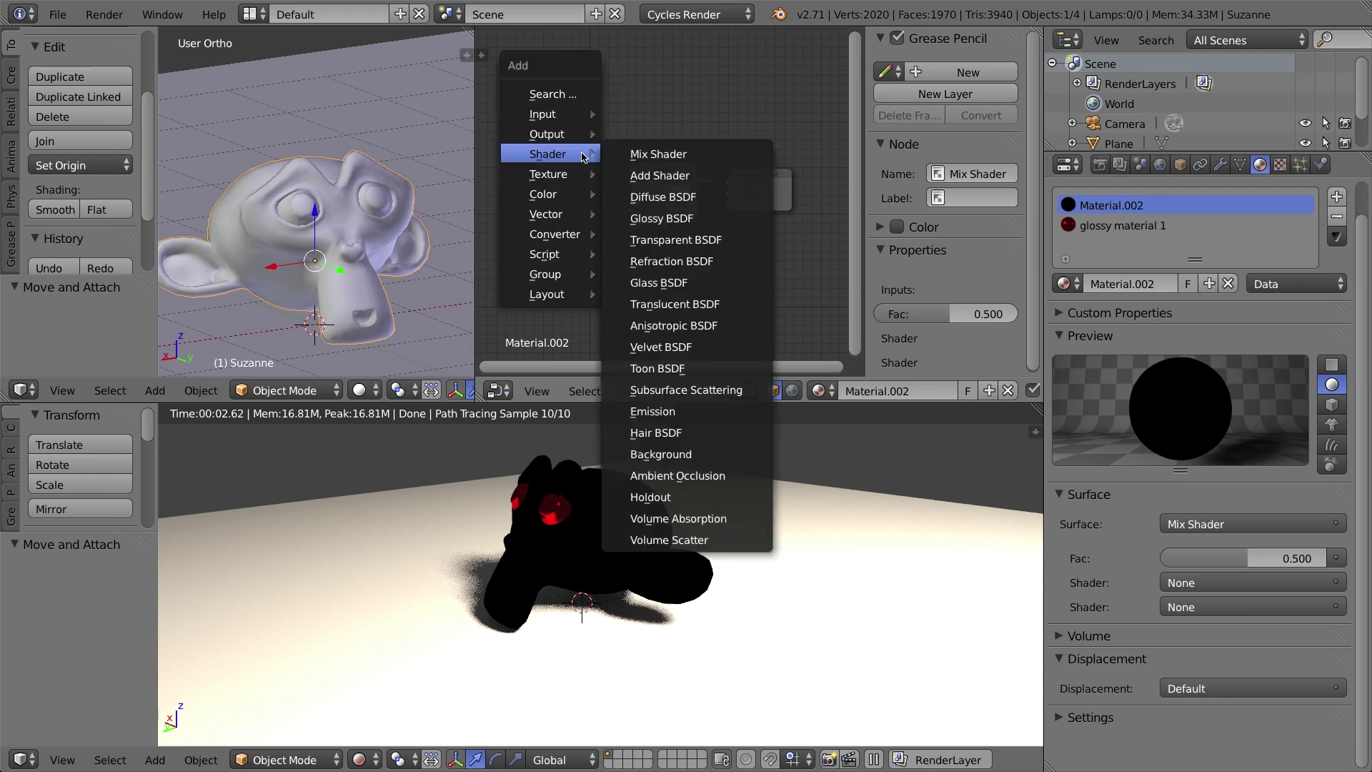
{"action": "left_click", "coordinate": [662, 198]}
{"action": "left_click", "coordinate": [550, 118]}
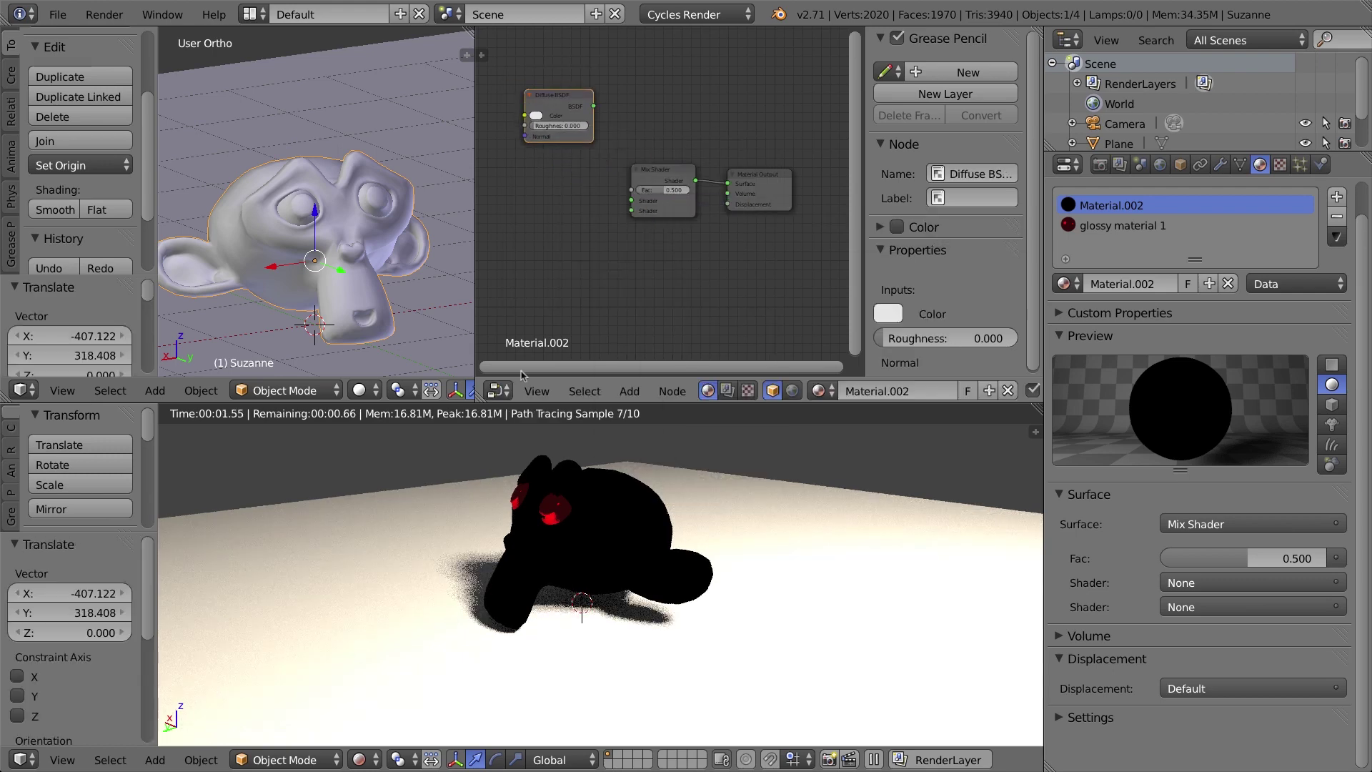
{"action": "key", "text": "shift+a"}
{"action": "mouse_move", "coordinate": [550, 257]}
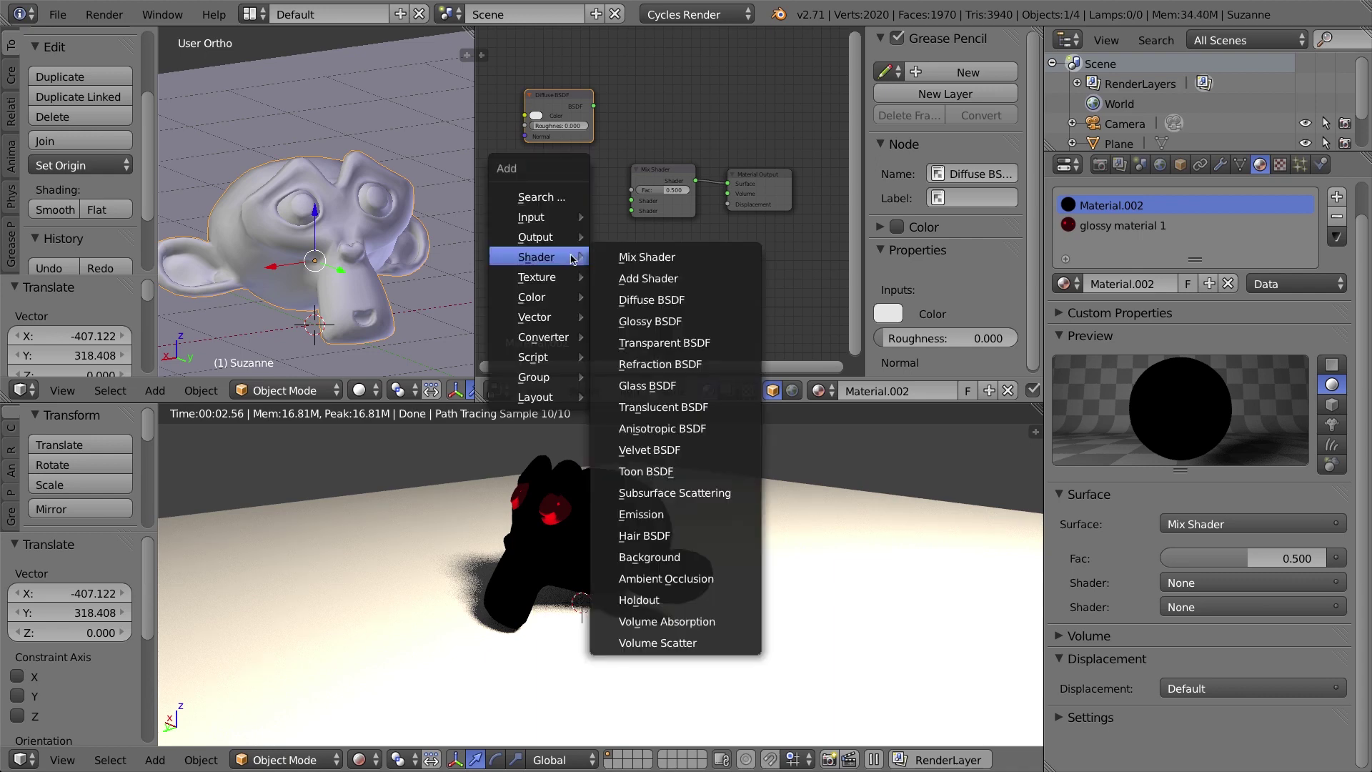
{"action": "left_click", "coordinate": [650, 321]}
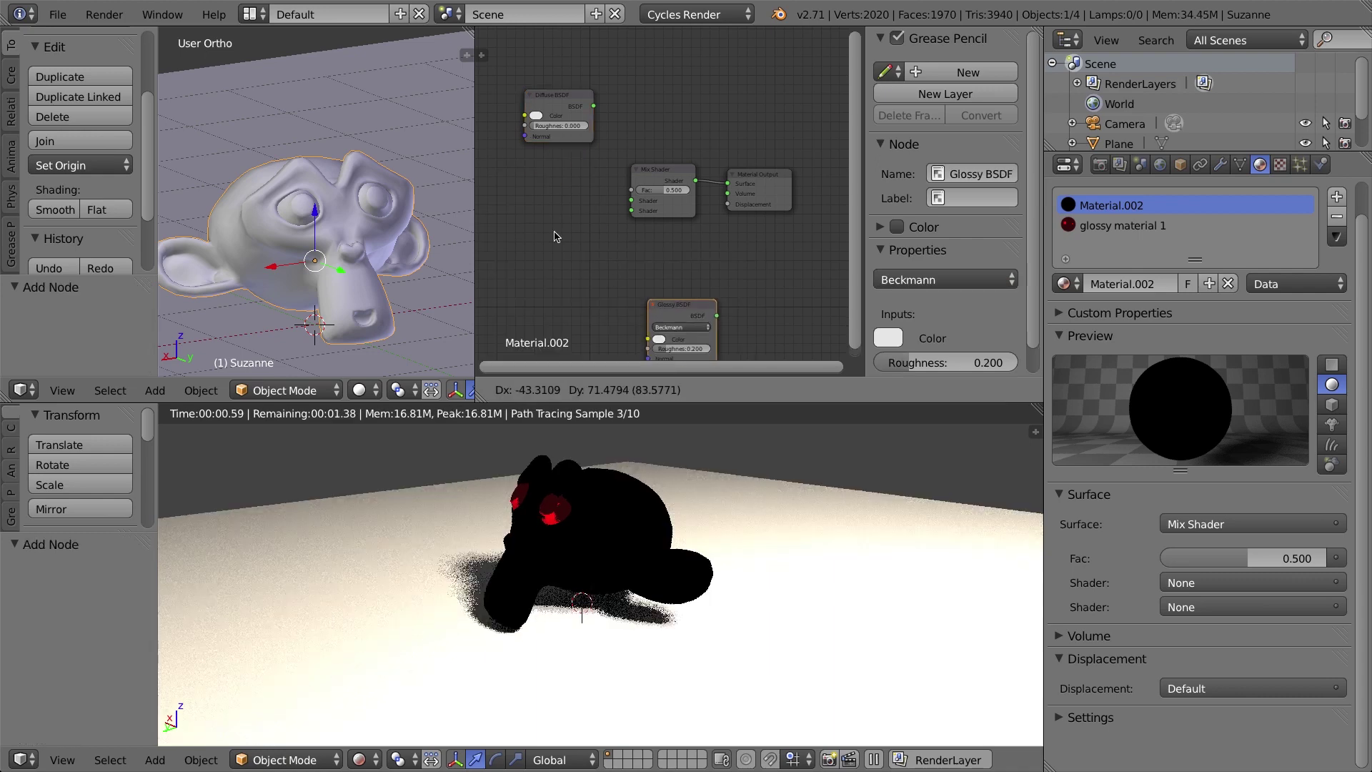
{"action": "left_click", "coordinate": [519, 203]}
- Link the Diffuse BSDF to the Mix Shader's first shader input and the Glossy BSDF to the second, then tidy the Diffuse node's position
{"action": "left_click_drag", "start_coordinate": [594, 106], "coordinate": [632, 211]}
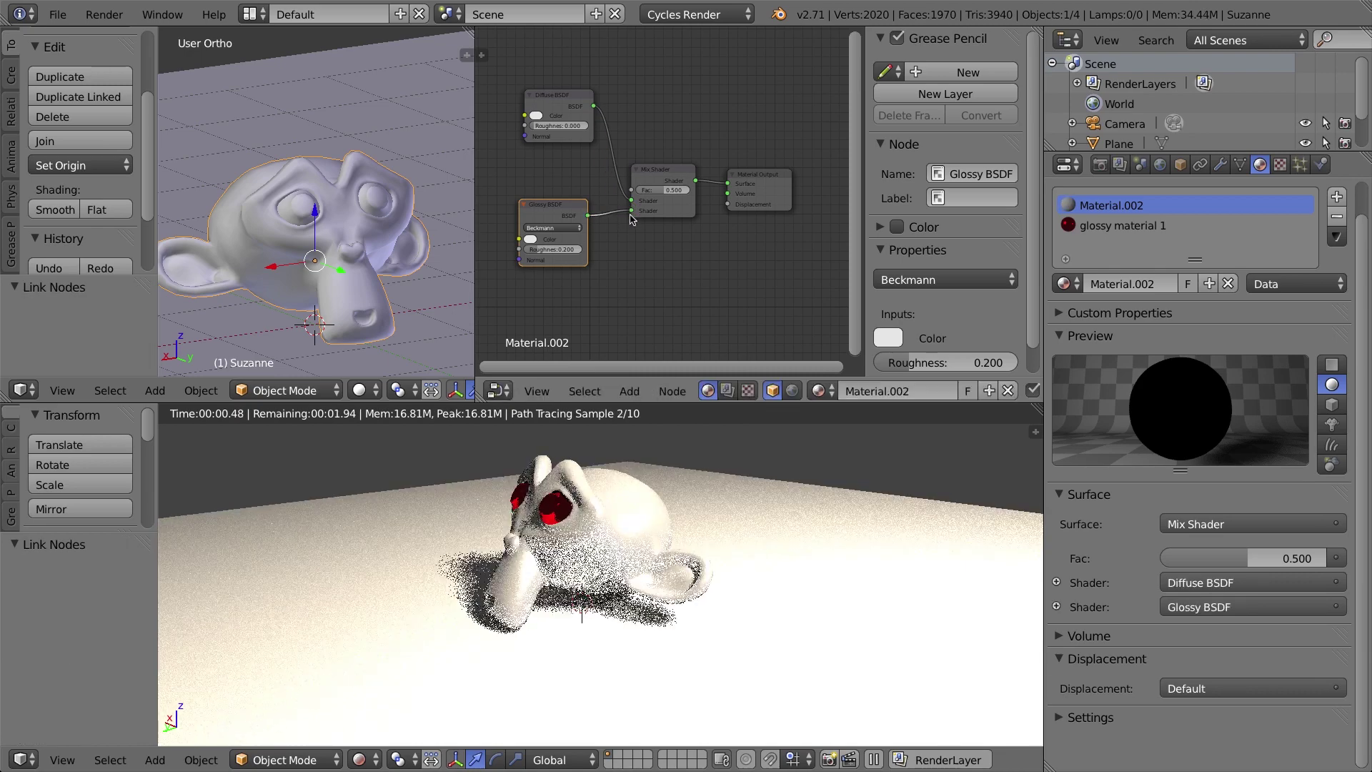
{"action": "left_click_drag", "start_coordinate": [544, 104], "coordinate": [541, 116]}
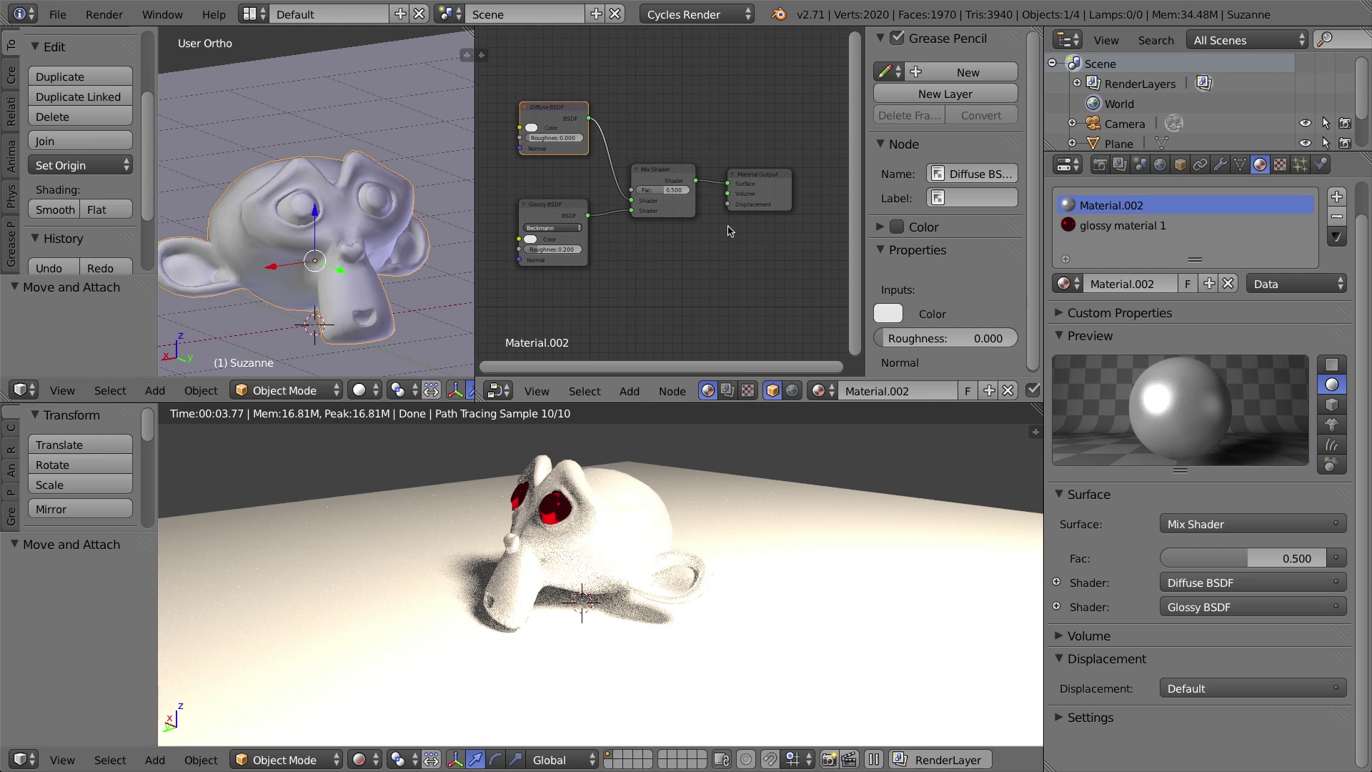
{"action": "mouse_move", "coordinate": [552, 111]}
{"action": "left_mouse_down"}
{"action": "mouse_move", "coordinate": [543, 138]}
{"action": "mouse_move", "coordinate": [548, 99]}
{"action": "left_mouse_up"}
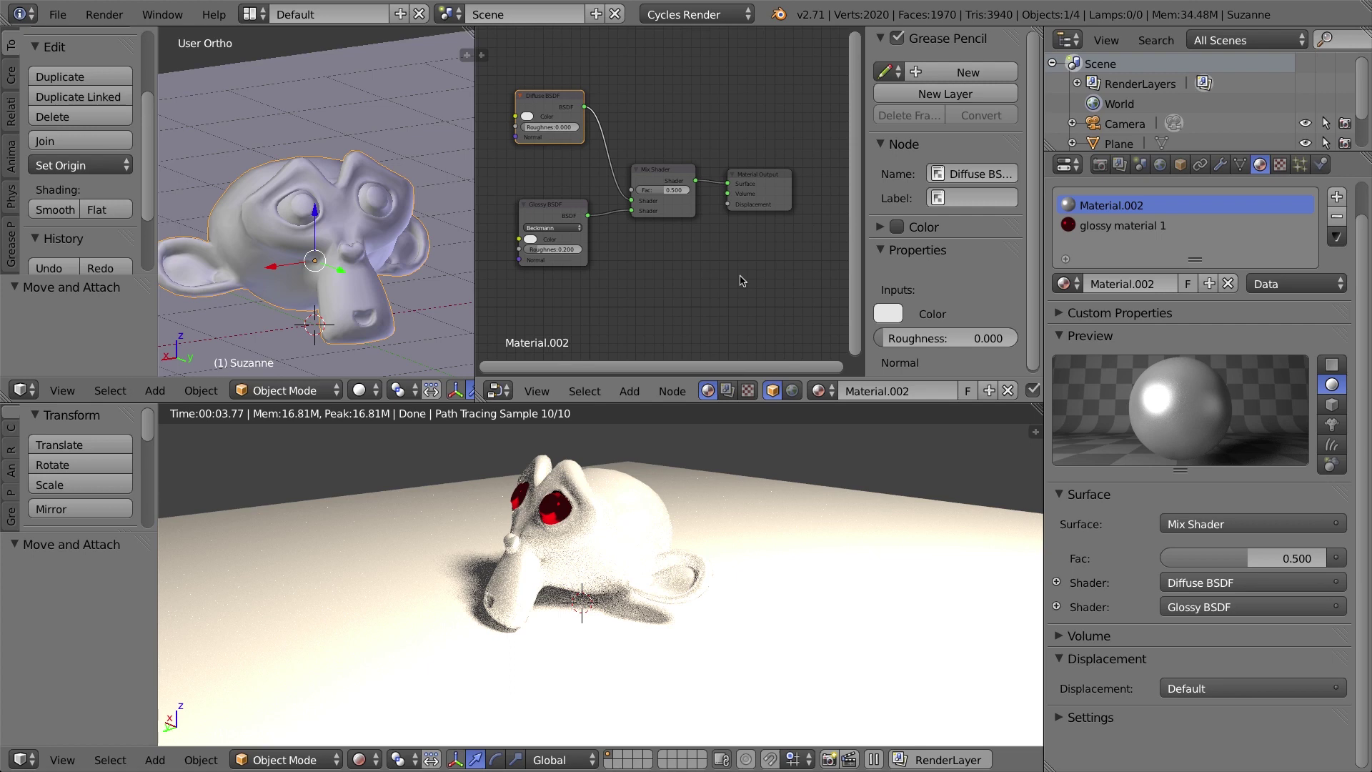
{"action": "scroll", "coordinate": [563, 166], "scroll_direction": "down", "scroll_amount": 2}
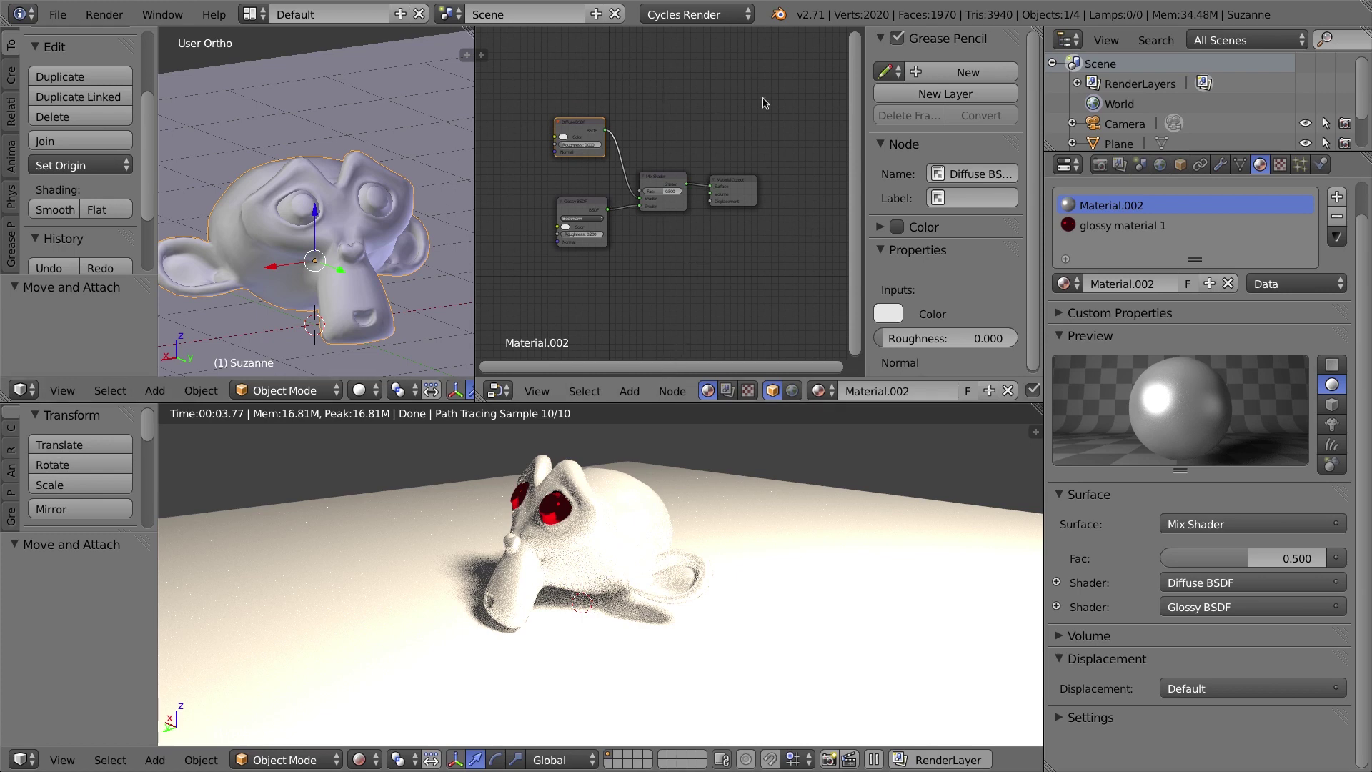
{"action": "scroll", "coordinate": [531, 133], "scroll_direction": "up", "scroll_amount": 1}
{"action": "scroll", "coordinate": [531, 131], "scroll_direction": "up", "scroll_amount": 1}
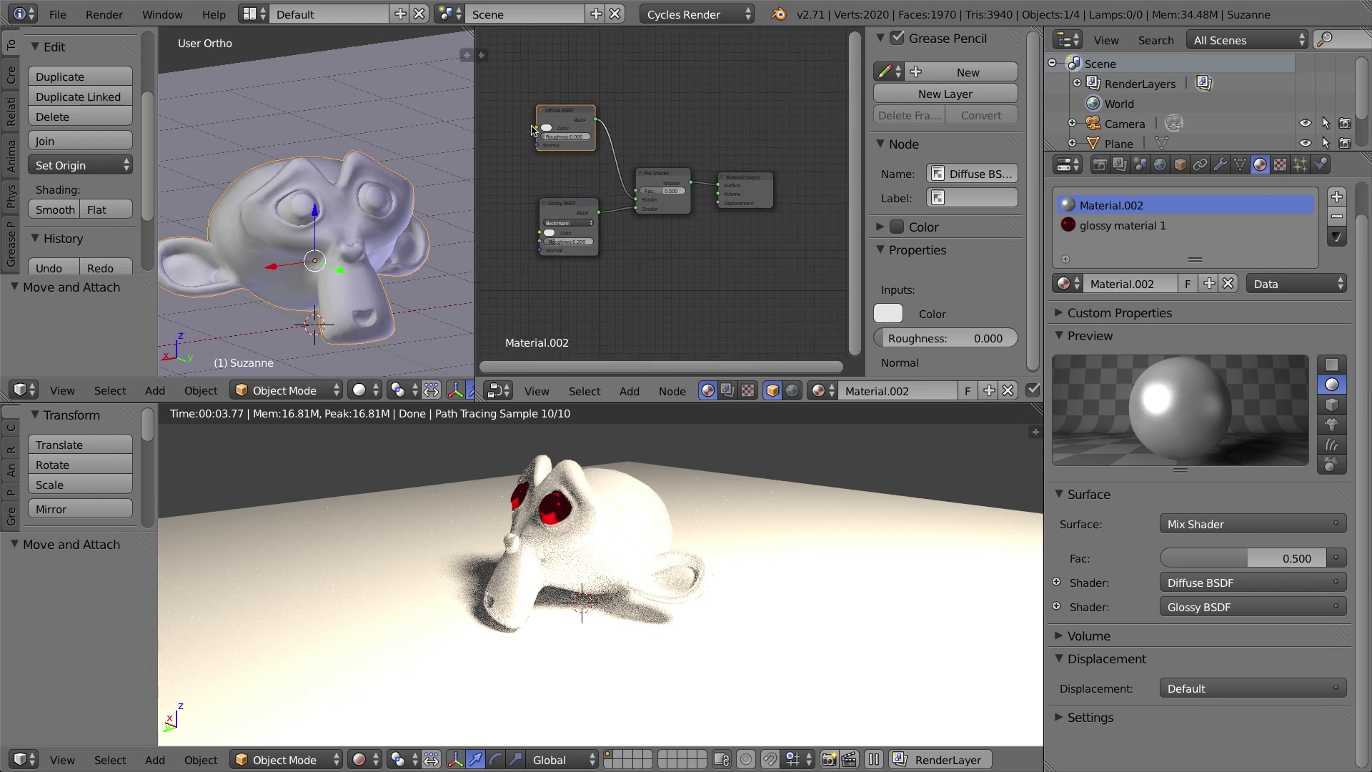
- Set the Diffuse BSDF's color to saturated green and the Glossy BSDF's color to a lighter green
{"action": "left_click", "coordinate": [527, 116]}
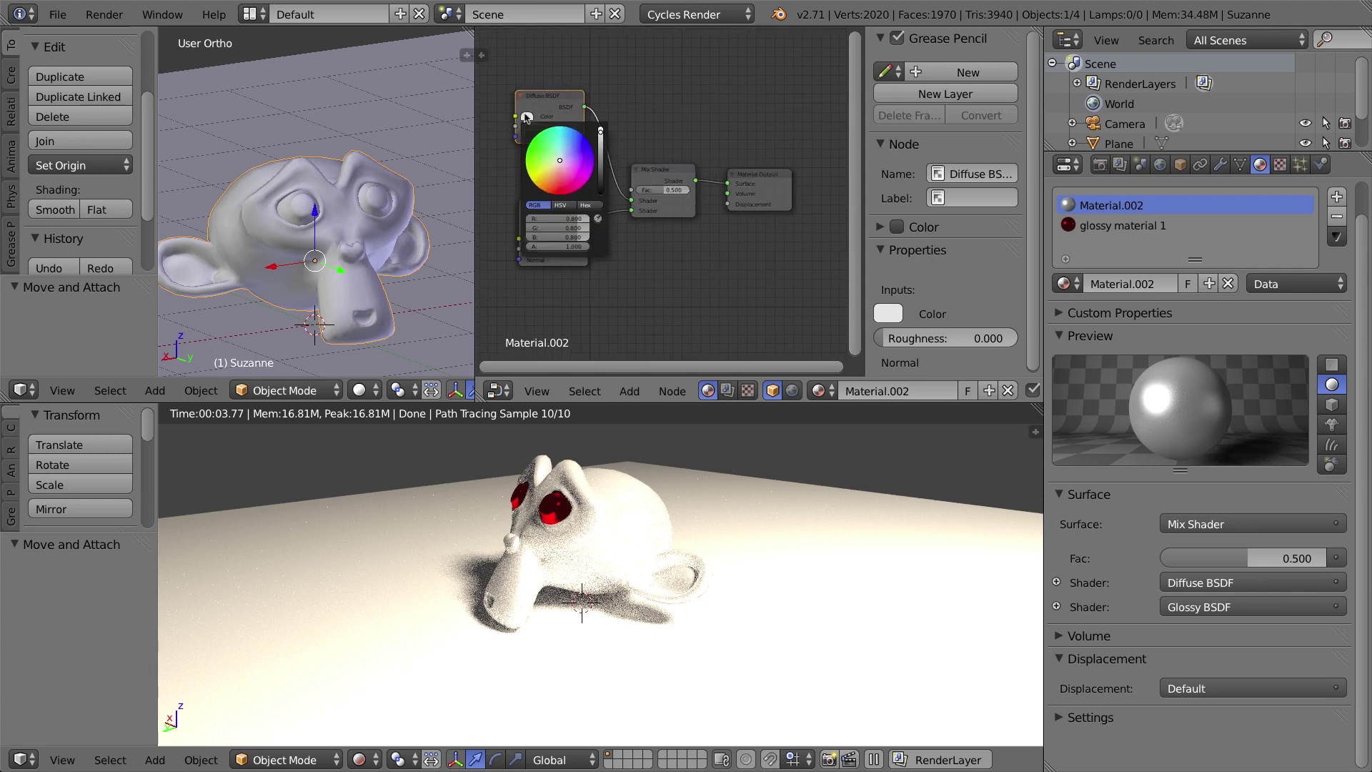
{"action": "left_click", "coordinate": [545, 152]}
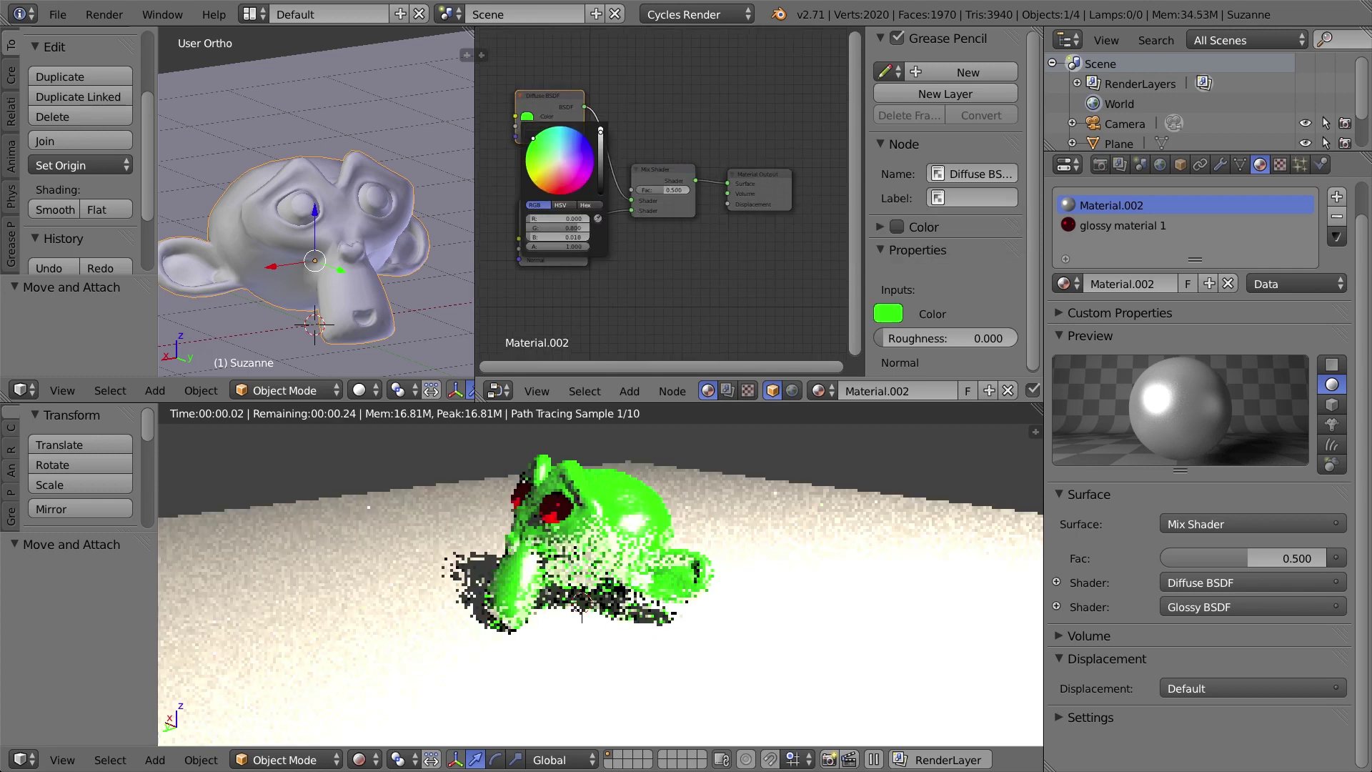
{"action": "left_click", "coordinate": [533, 240]}
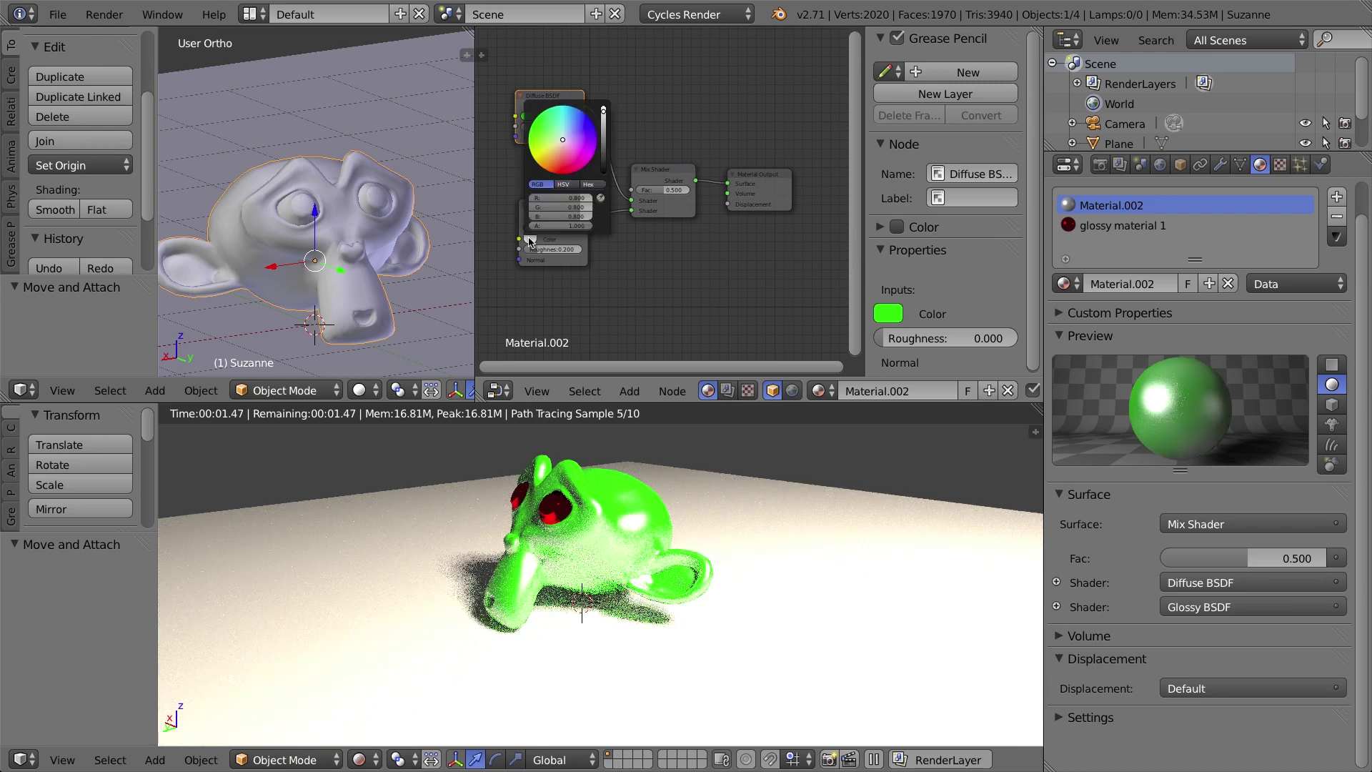
{"action": "left_click_drag", "start_coordinate": [563, 139], "coordinate": [548, 134]}
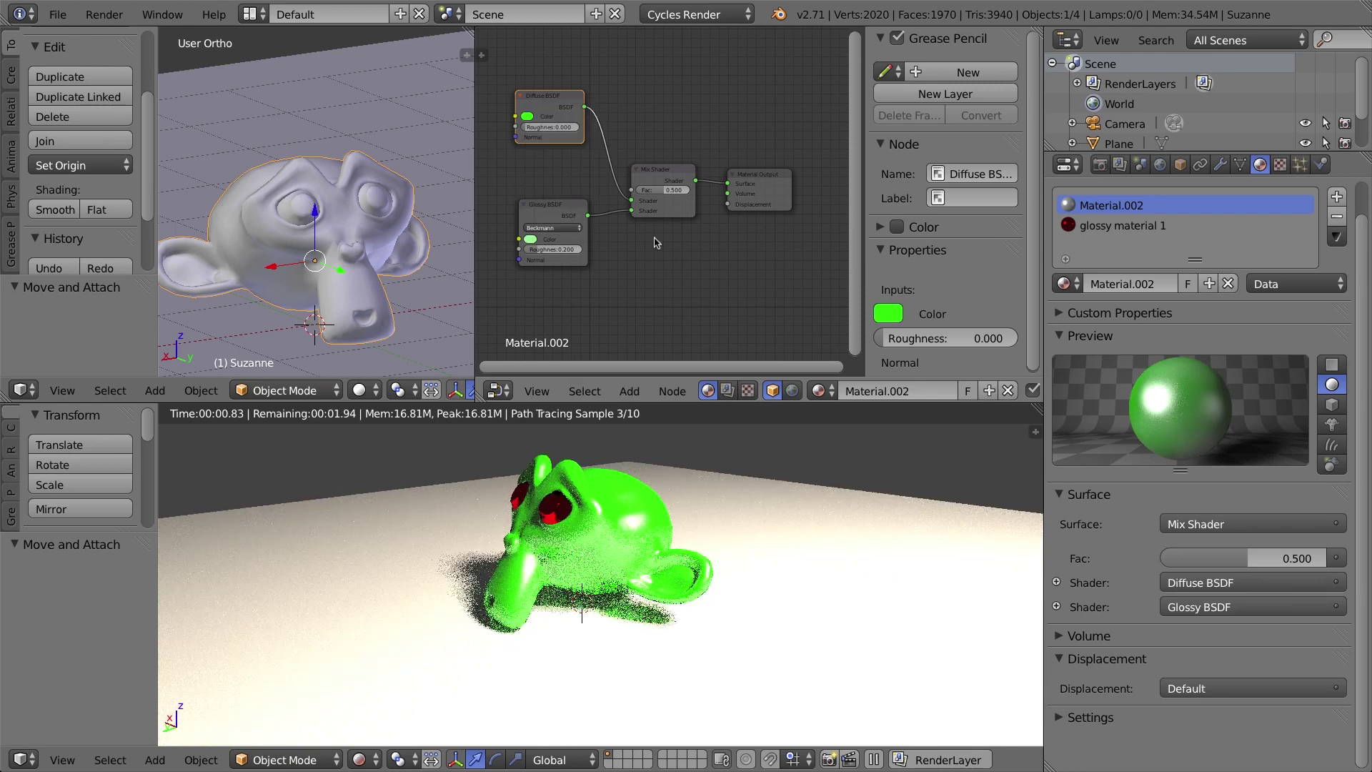
- Set the Glossy BSDF's roughness to 0.000 and raise the Mix Shader's factor to 0.770
{"action": "mouse_move", "coordinate": [675, 190]}
{"action": "left_mouse_down"}
{"action": "mouse_move", "coordinate": [661, 190]}
{"action": "mouse_move", "coordinate": [685, 191]}
{"action": "left_mouse_up"}
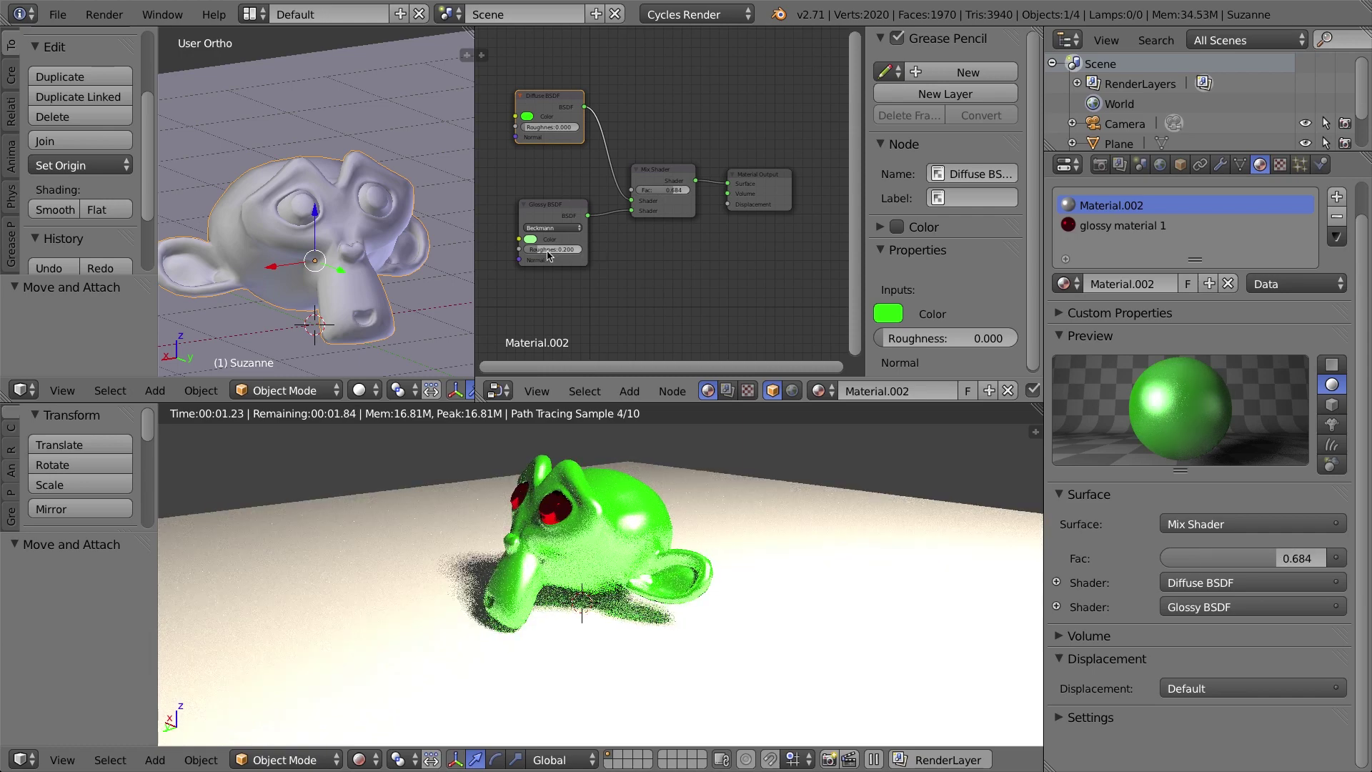
{"action": "left_click_drag", "start_coordinate": [540, 250], "coordinate": [523, 250]}
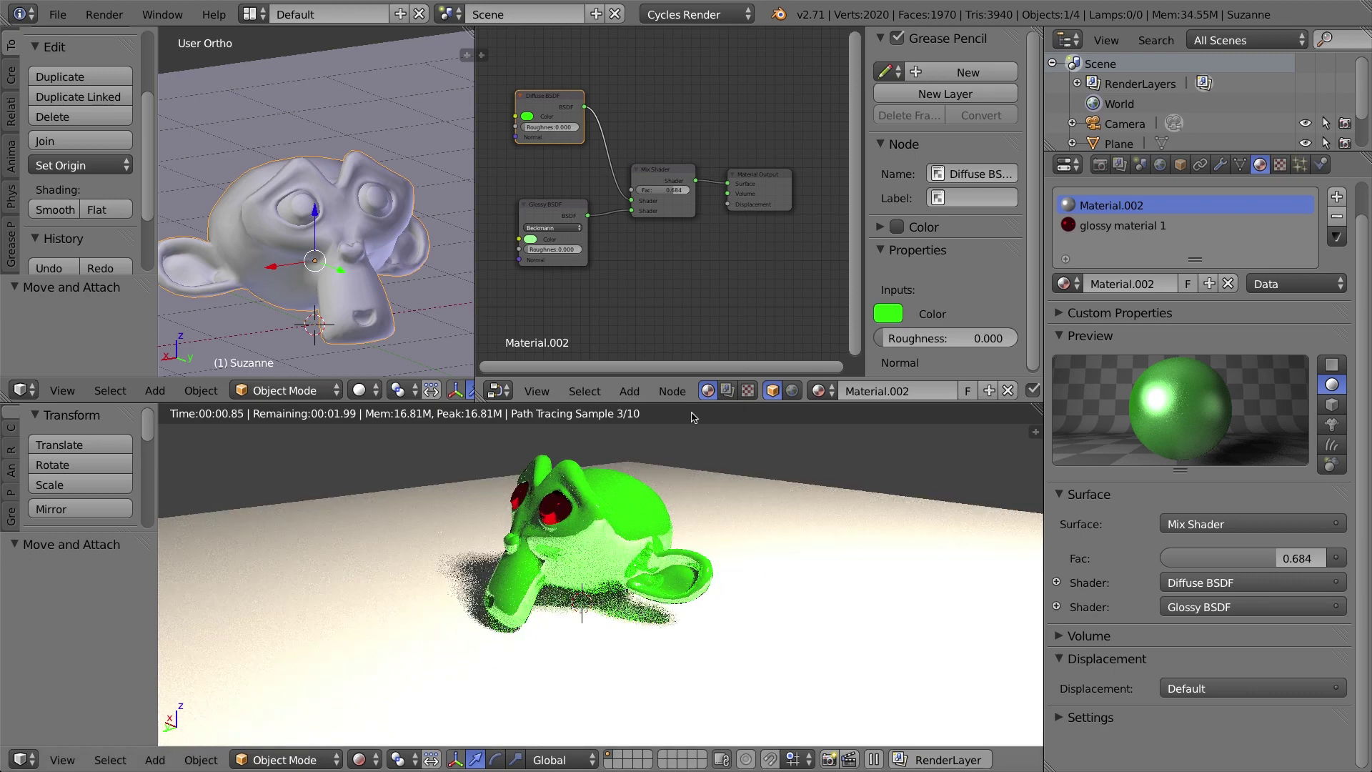
{"action": "left_click_drag", "start_coordinate": [671, 191], "coordinate": [687, 191]}
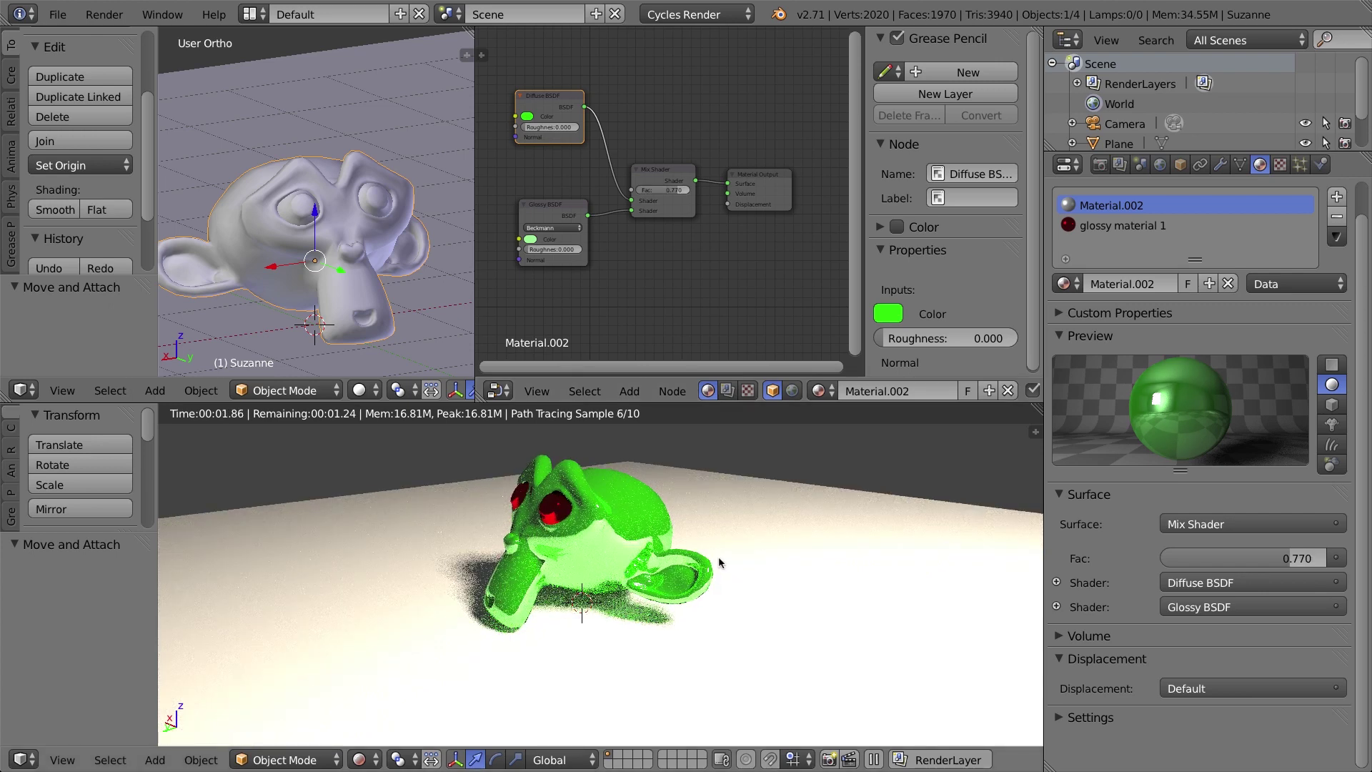
- Select the ground plane and give it a new material named "floor"
{"action": "middle_click_drag", "start_coordinate": [715, 556], "coordinate": [543, 511]}
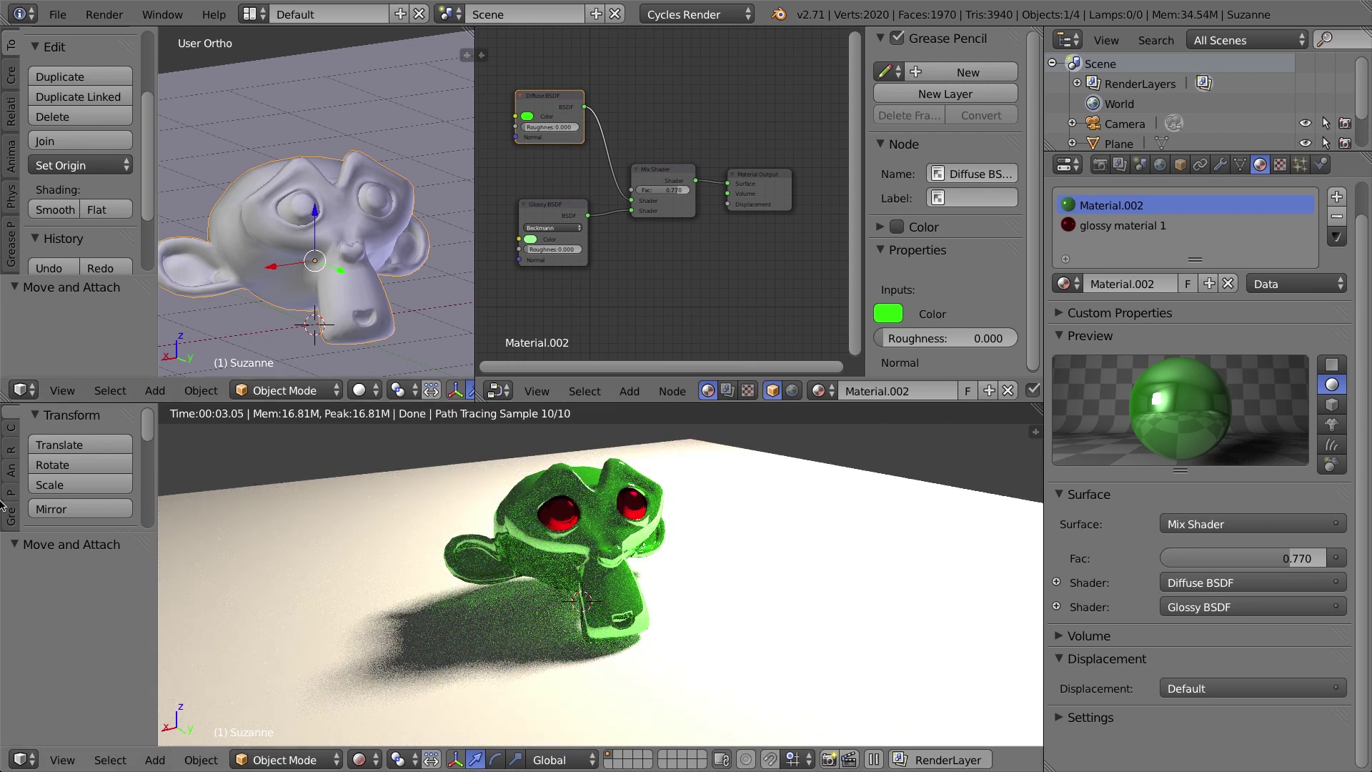
{"action": "middle_click_drag", "start_coordinate": [692, 595], "coordinate": [483, 484]}
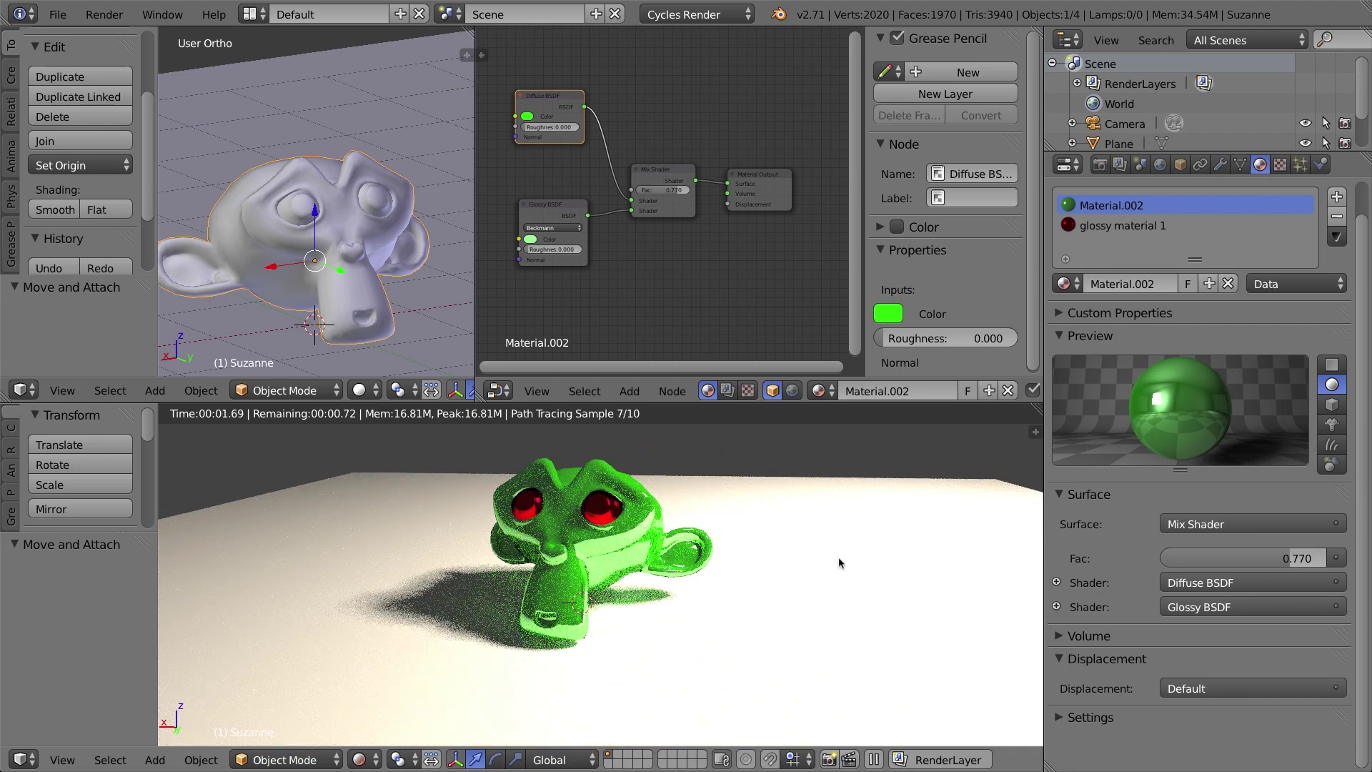
{"action": "right_click", "coordinate": [909, 509]}
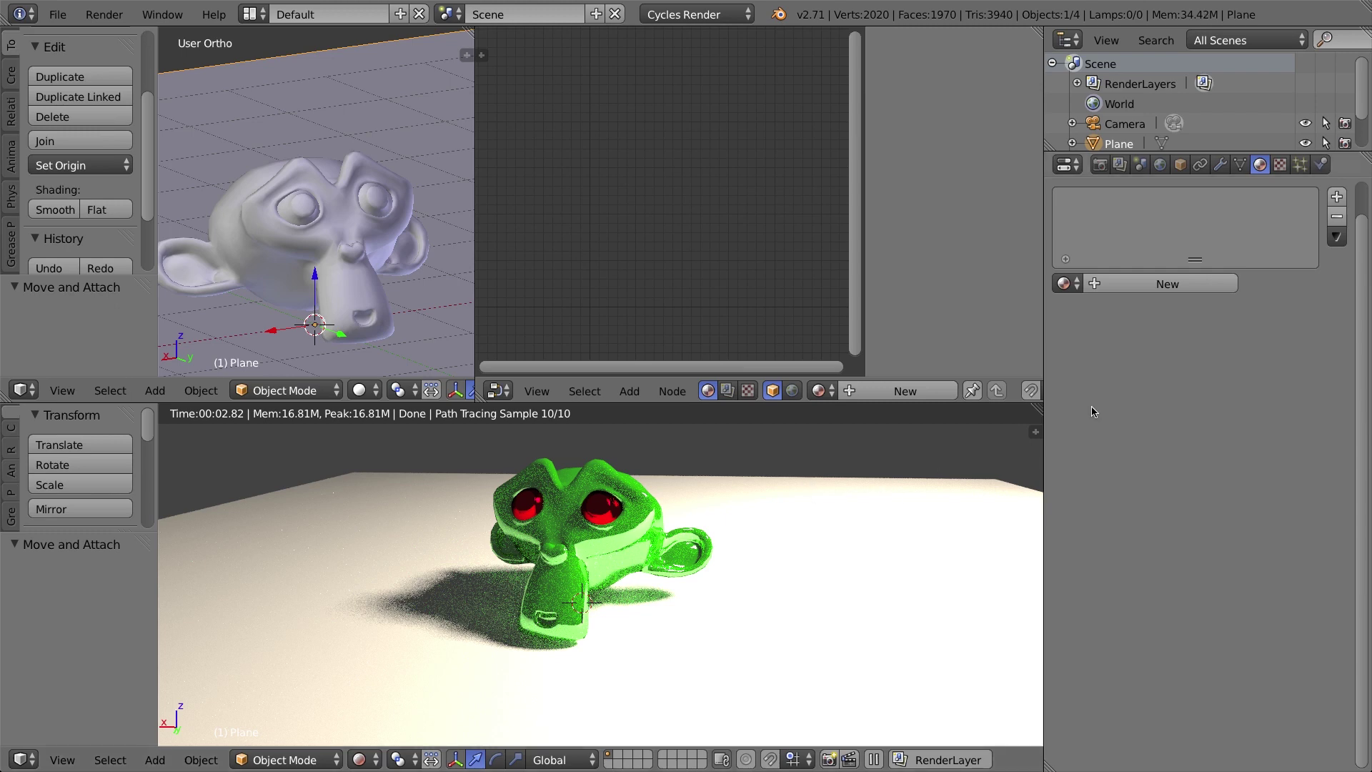
{"action": "left_click", "coordinate": [1122, 283]}
{"action": "type", "text": "floor"}
{"action": "key", "text": "Return"}
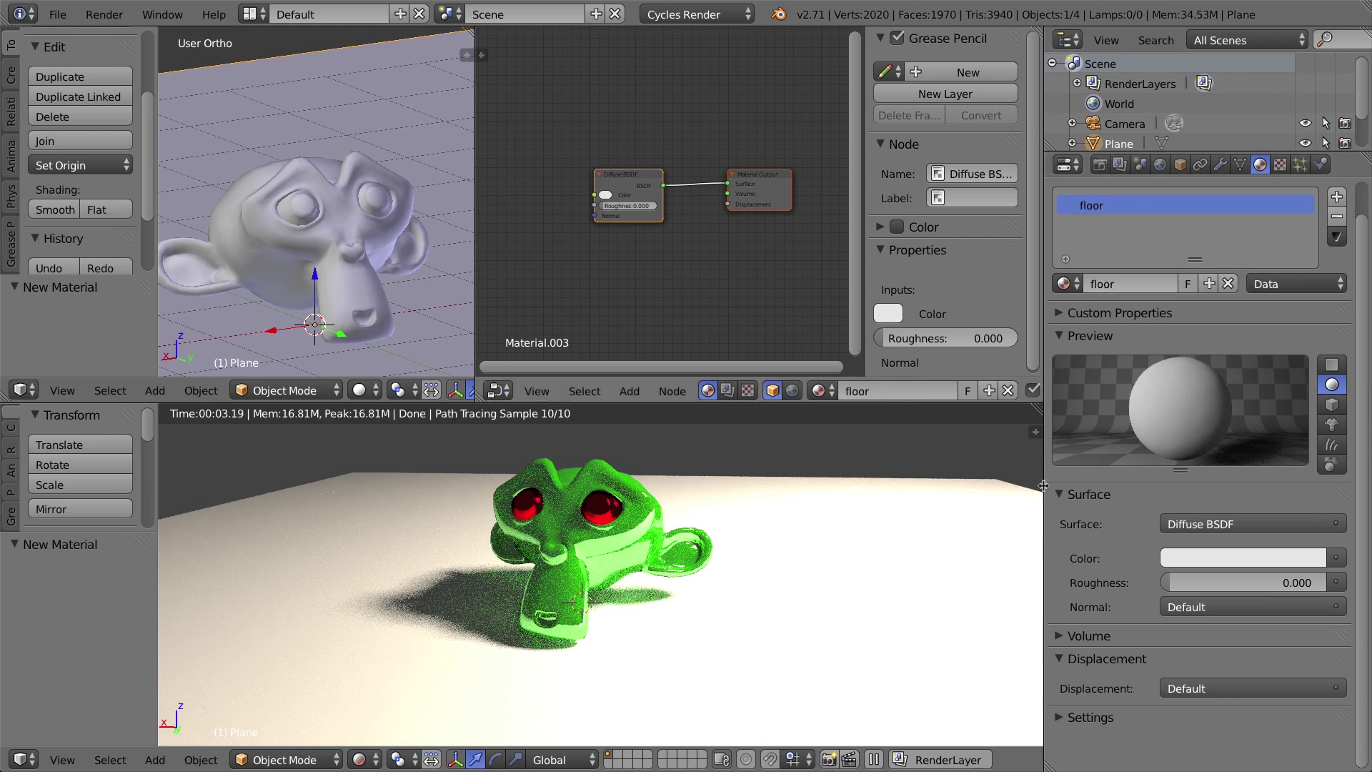
- Change the floor material's surface shader to Glossy BSDF and open its roughness value for editing
{"action": "left_click", "coordinate": [1183, 525]}
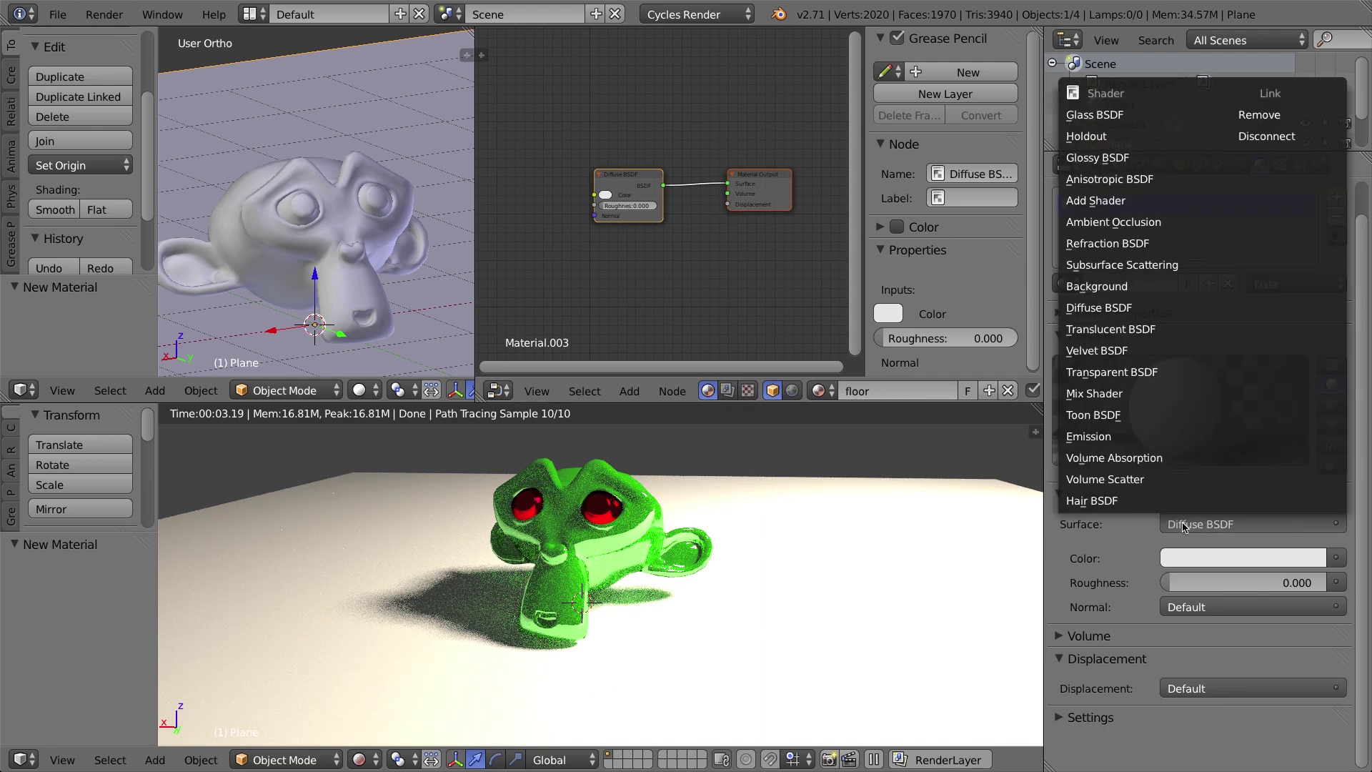
{"action": "left_click", "coordinate": [1159, 158]}
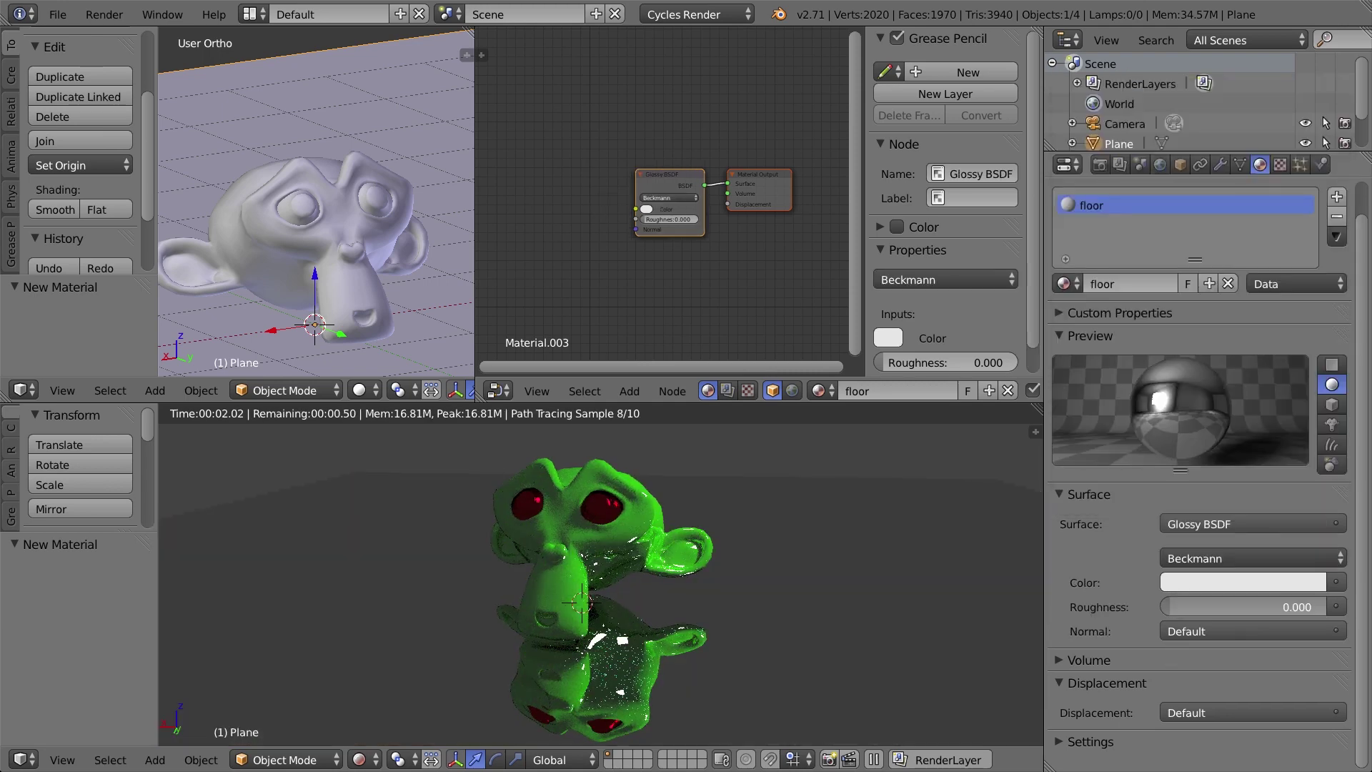
{"action": "left_click", "coordinate": [1242, 606]}
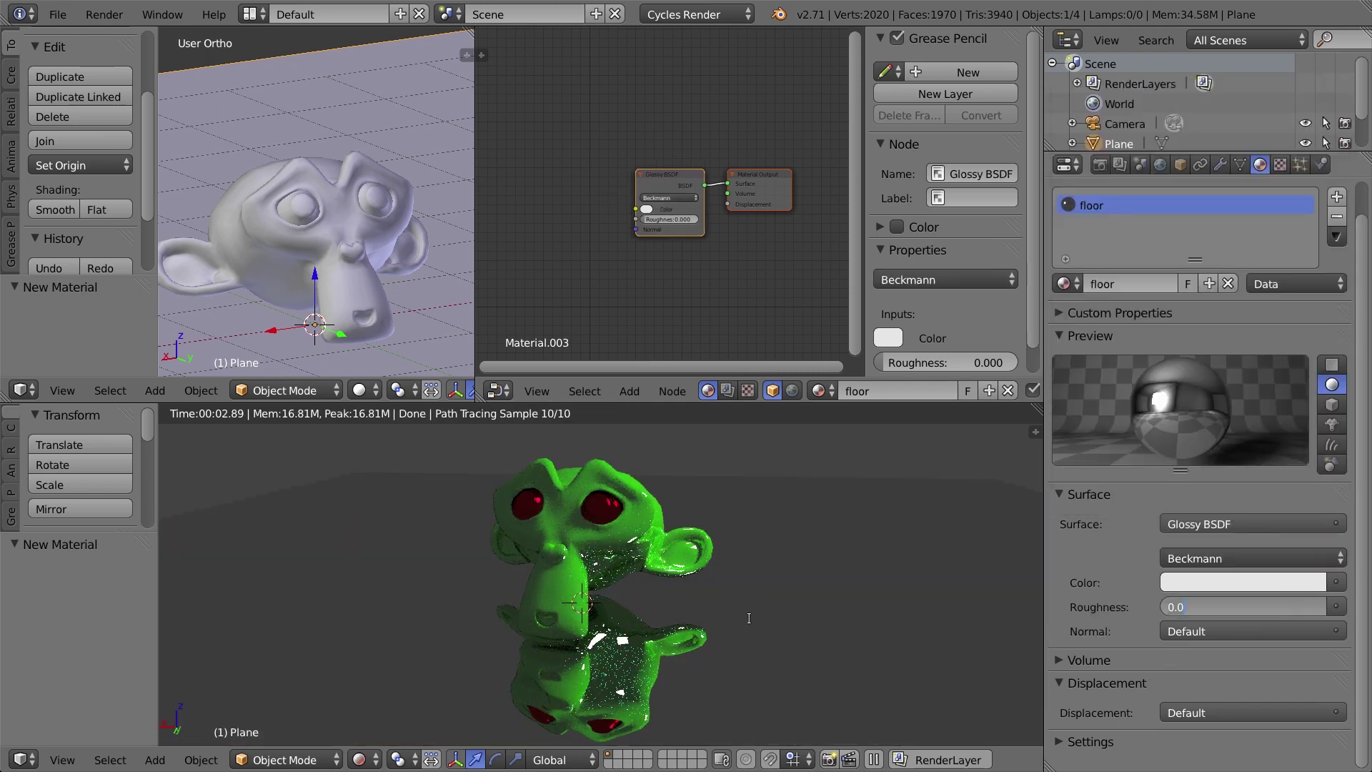